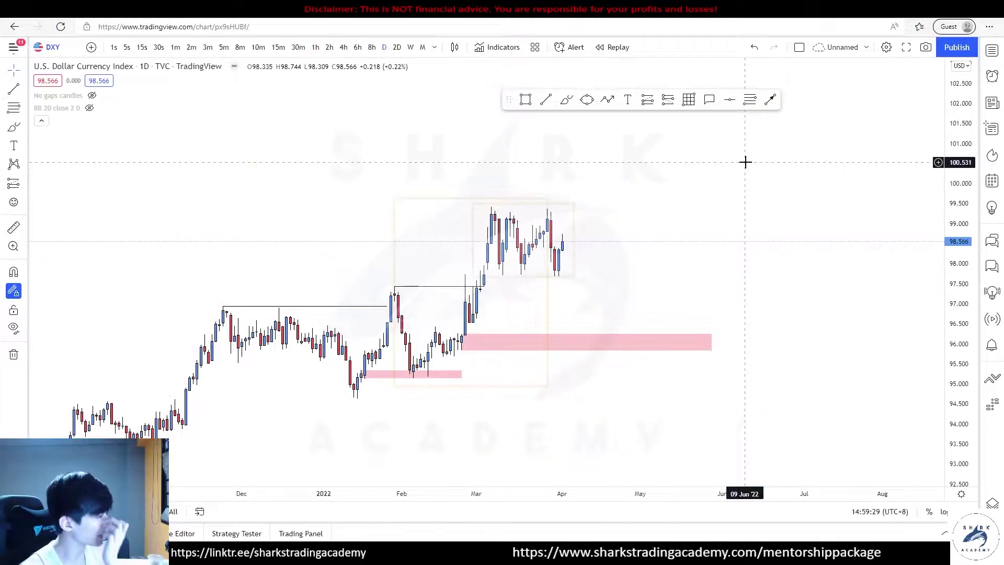
Step: Try short freehand brush marks at the March highs and over the pink zone near 96.000, undoing each one
left_click_drag(655, 210, 608, 195)
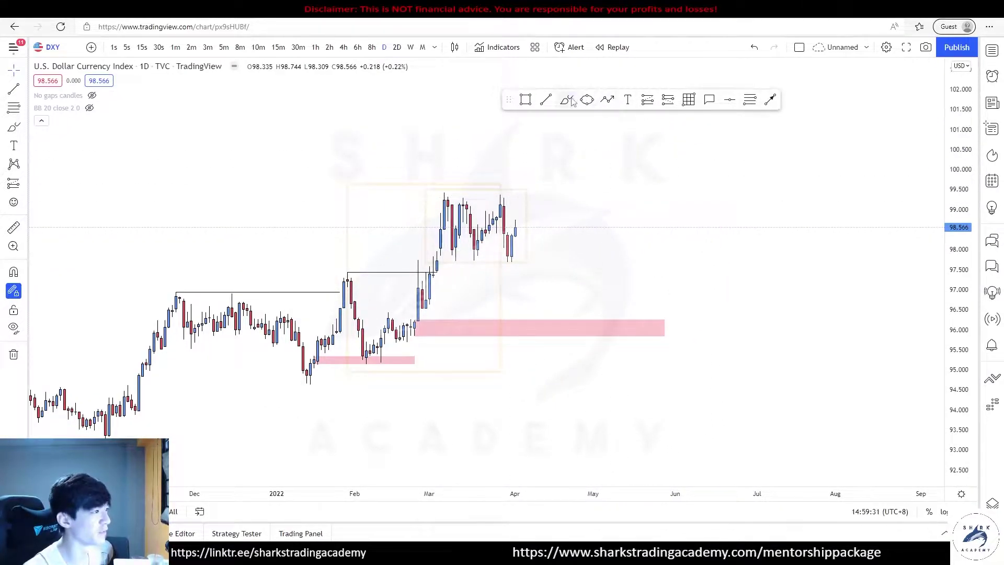
mouse_move(431, 195)
left_mouse_down()
mouse_move(537, 252)
mouse_move(433, 182)
left_mouse_up()
key("ctrl+z")
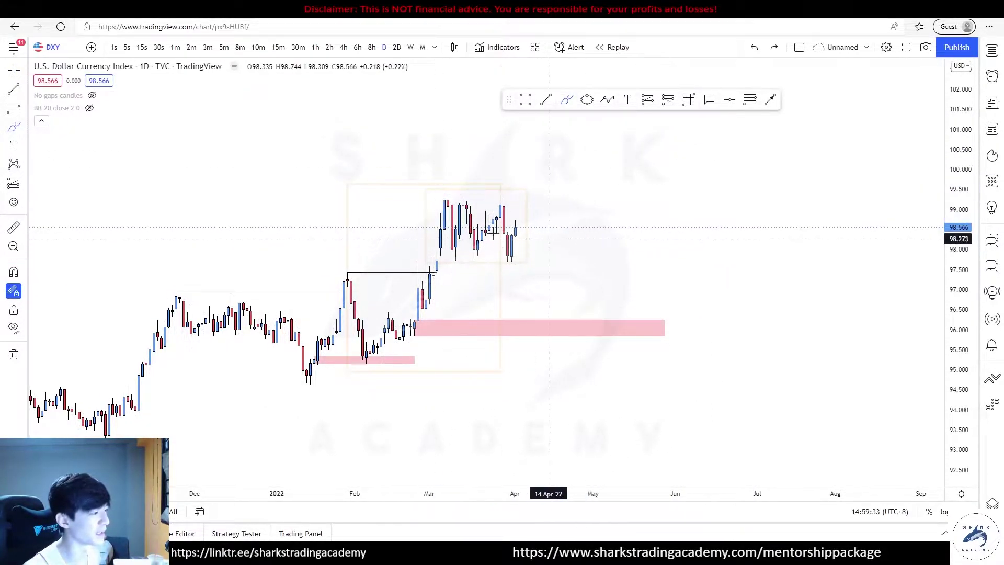
left_click_drag(575, 320, 570, 316)
key("ctrl+z")
Step: Sketch the swing path from the November low to the March high, mark the January low area and a projected rebound, and undo these strokes
mouse_move(91, 417)
left_mouse_down()
mouse_move(324, 375)
mouse_move(447, 206)
left_mouse_up()
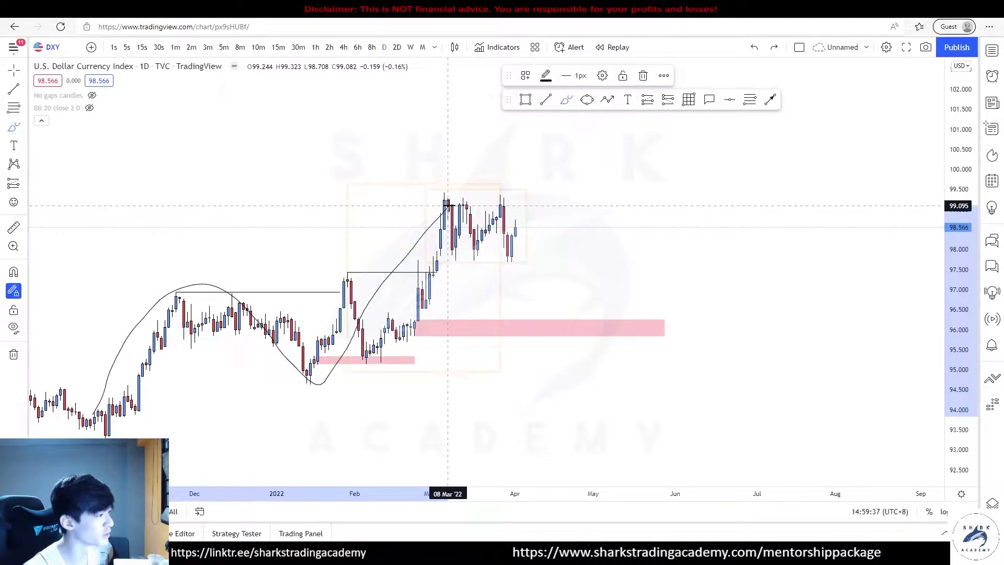
left_click_drag(360, 403, 470, 399)
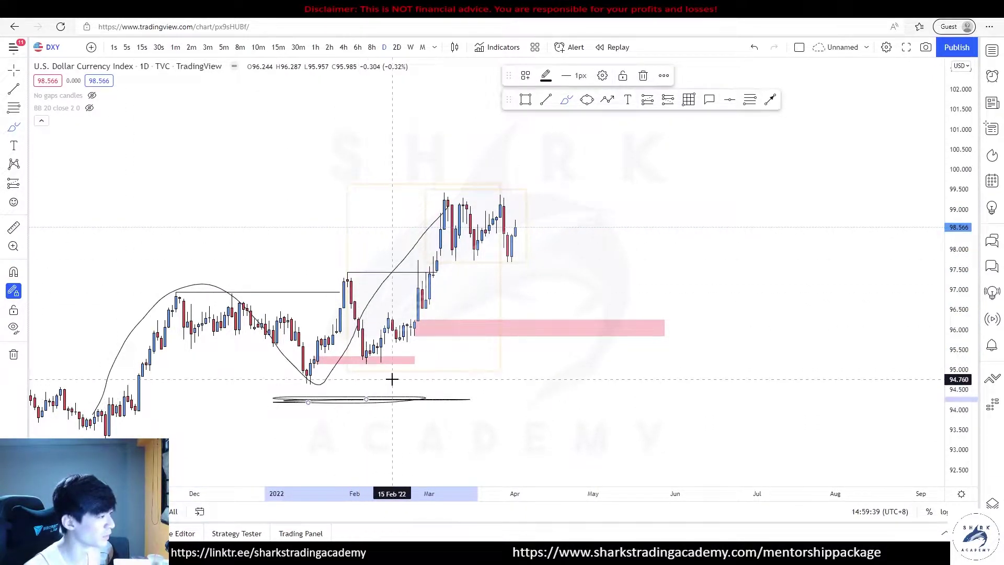
left_click_drag(386, 361, 381, 352)
mouse_move(475, 194)
left_mouse_down()
mouse_move(528, 324)
mouse_move(578, 159)
left_mouse_up()
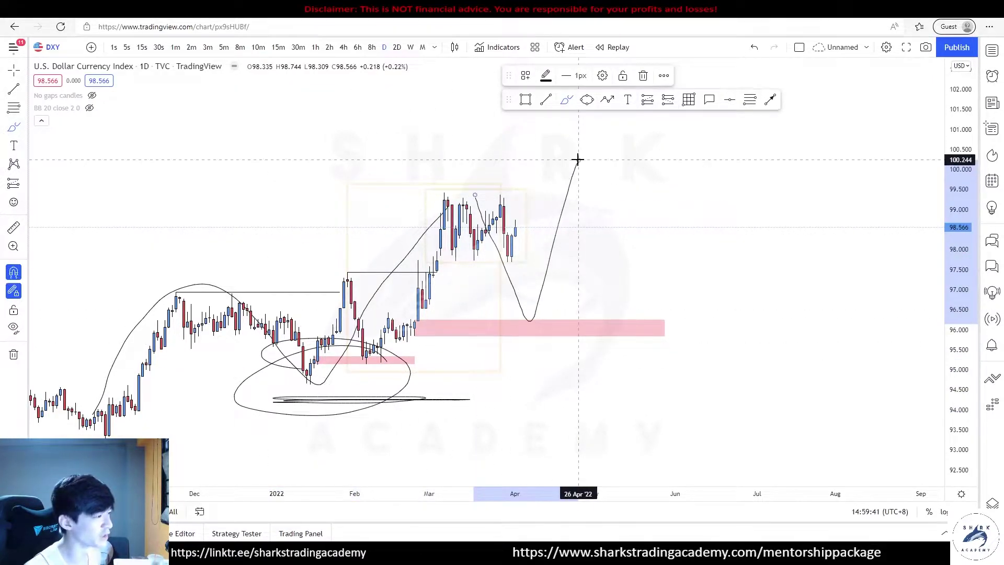
key("ctrl+z")
key("ctrl+z")
key("ctrl+z")
key("ctrl+z")
Step: Try circling the pink zone near 96.000 and sketching possible price paths from the March highs and latest candle, undoing the strokes
mouse_move(565, 318)
left_mouse_down()
mouse_move(576, 318)
mouse_move(545, 306)
left_mouse_up()
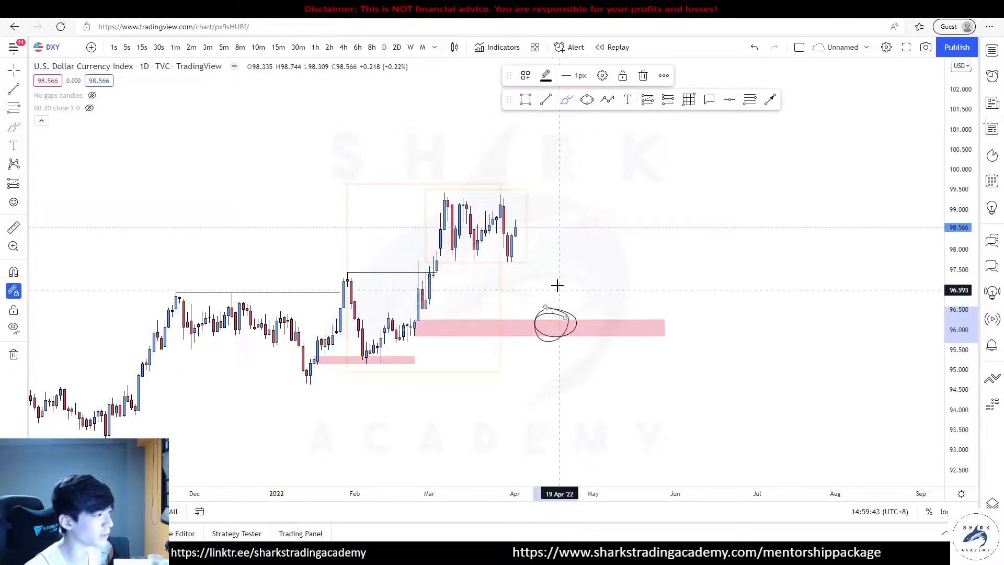
key("ctrl+z")
left_click_drag(446, 196, 567, 179)
key("ctrl+z")
mouse_move(512, 222)
left_mouse_down()
mouse_move(605, 209)
mouse_move(668, 236)
left_mouse_up()
left_click_drag(578, 207, 567, 217)
mouse_move(487, 256)
left_mouse_down()
mouse_move(532, 148)
mouse_move(544, 219)
left_mouse_up()
key("ctrl+z")
key("ctrl+z")
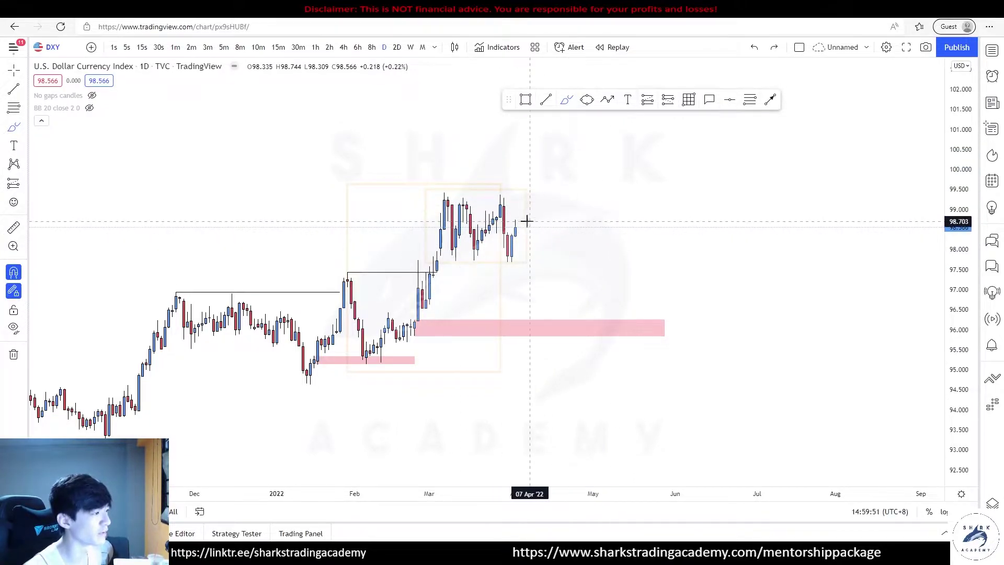
Step: Try freehand strokes across the March range highs and the empty area after April, undo them and leave the brush
mouse_move(455, 206)
left_mouse_down()
mouse_move(556, 197)
mouse_move(527, 247)
mouse_move(547, 214)
left_mouse_up()
key("ctrl+z")
key("ctrl+z")
left_click_drag(943, 336, 721, 134)
key("ctrl+z")
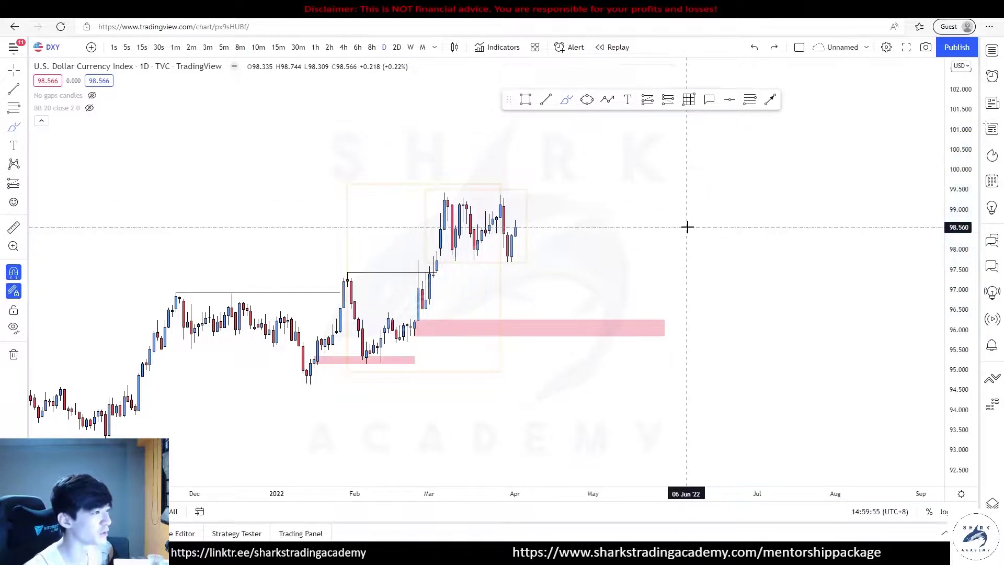
key("Escape")
Step: Switch the DXY chart to the 1-hour timeframe and frame the second half of March through early April
left_click_drag(571, 215, 592, 242)
scroll(682, 219, "up", 5)
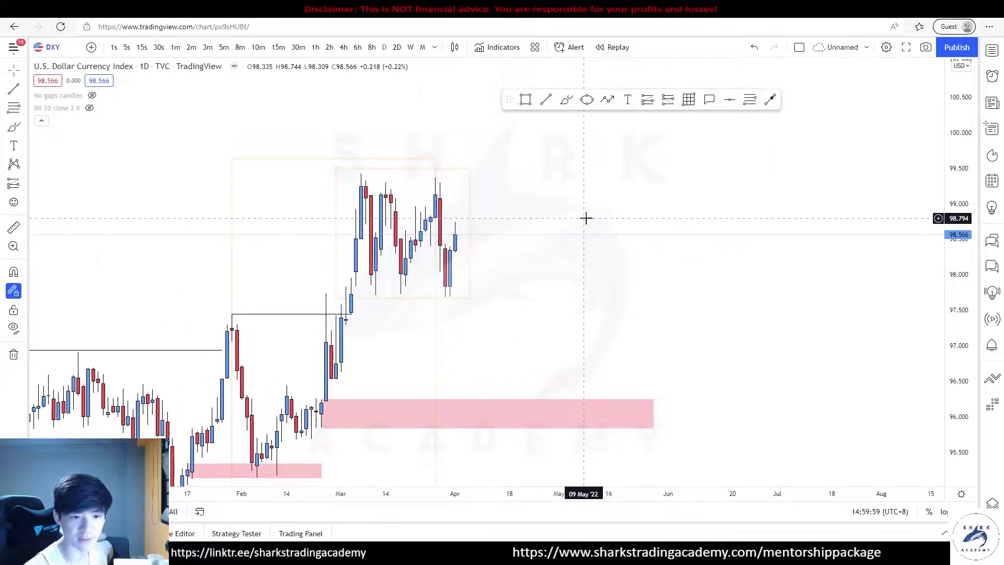
left_click(275, 48)
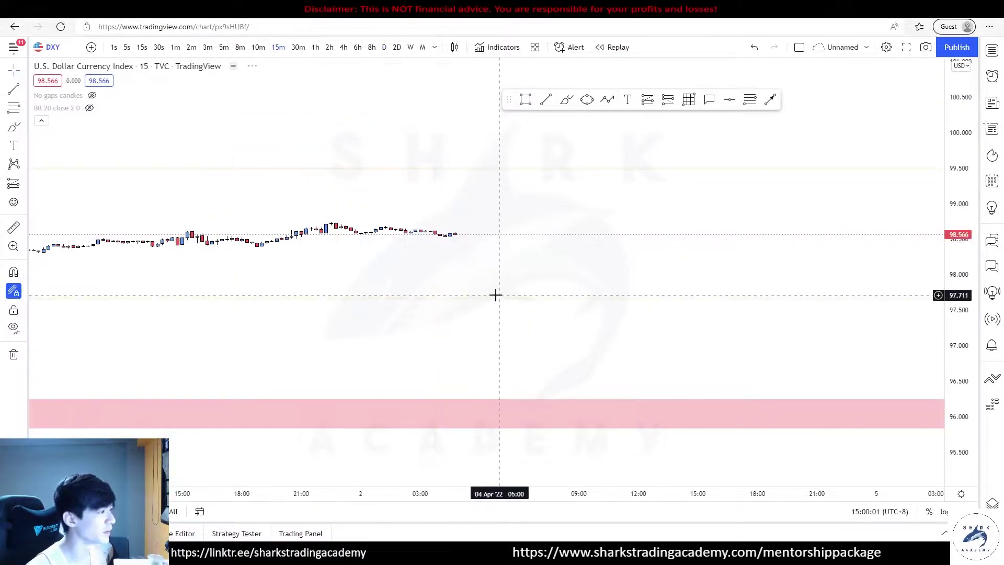
left_click(315, 47)
scroll(787, 251, "up", 5)
scroll(794, 277, "down", 2)
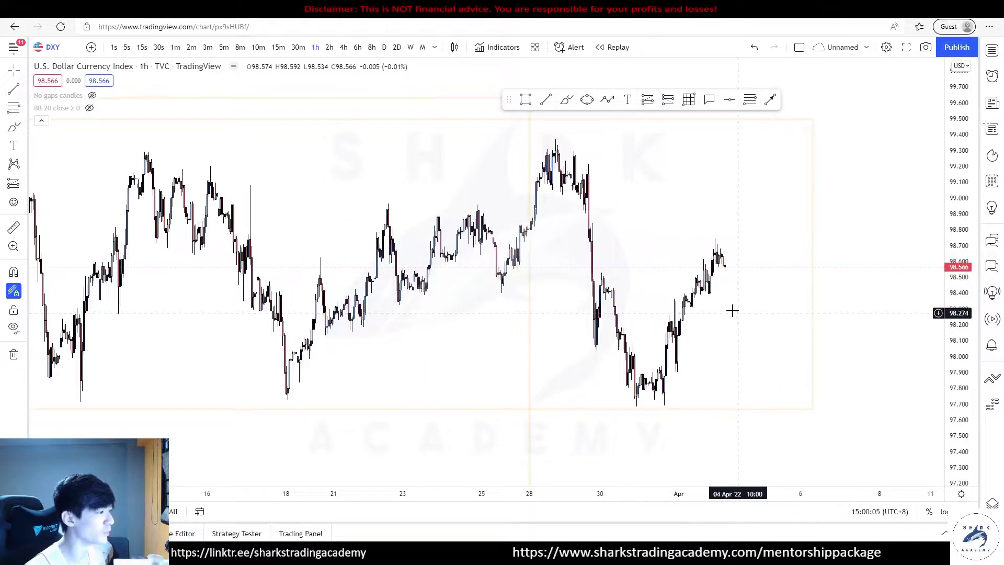
Step: Draw horizontal trend lines linking the range highs at about 99.294 and the range lows at about 97.743
left_click(161, 156)
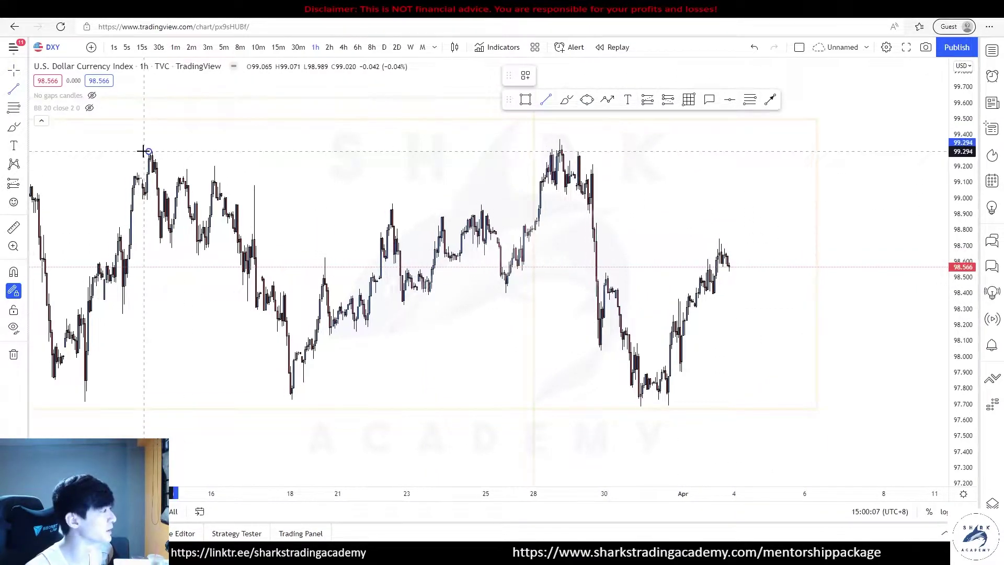
left_click(555, 151)
left_click(288, 397)
left_click(635, 400)
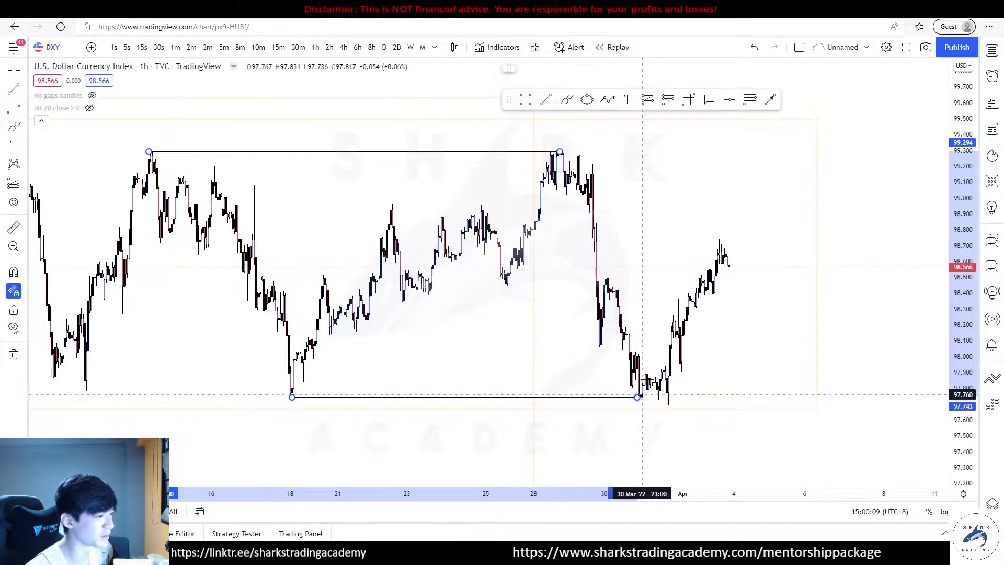
Step: Brush horizontal lines for an upper zone at about 99.180 and 98.960 and a lower zone at about 97.840 and 97.690
scroll(565, 258, "up", 3)
left_click(569, 102)
left_click_drag(411, 193, 631, 195)
left_click_drag(398, 229, 668, 229)
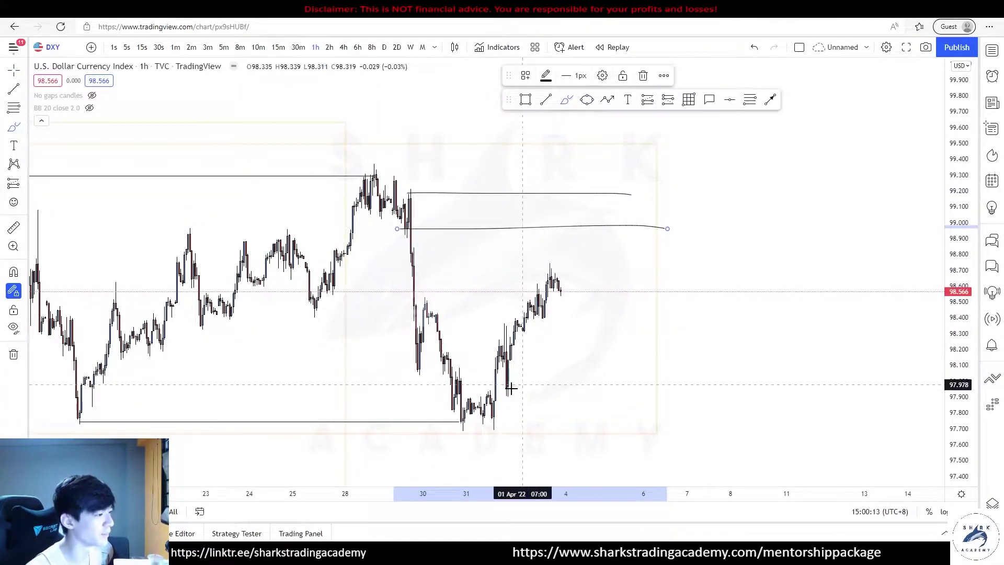
left_click_drag(496, 405, 699, 406)
left_click_drag(487, 427, 801, 429)
Step: Sketch a zigzag price projection between the upper and lower zones, circle it, and undo the extra strokes
mouse_move(559, 277)
left_mouse_down()
mouse_move(644, 242)
mouse_move(862, 182)
mouse_move(745, 138)
left_mouse_up()
scroll(889, 246, "down", 3)
left_click_drag(959, 278, 958, 356)
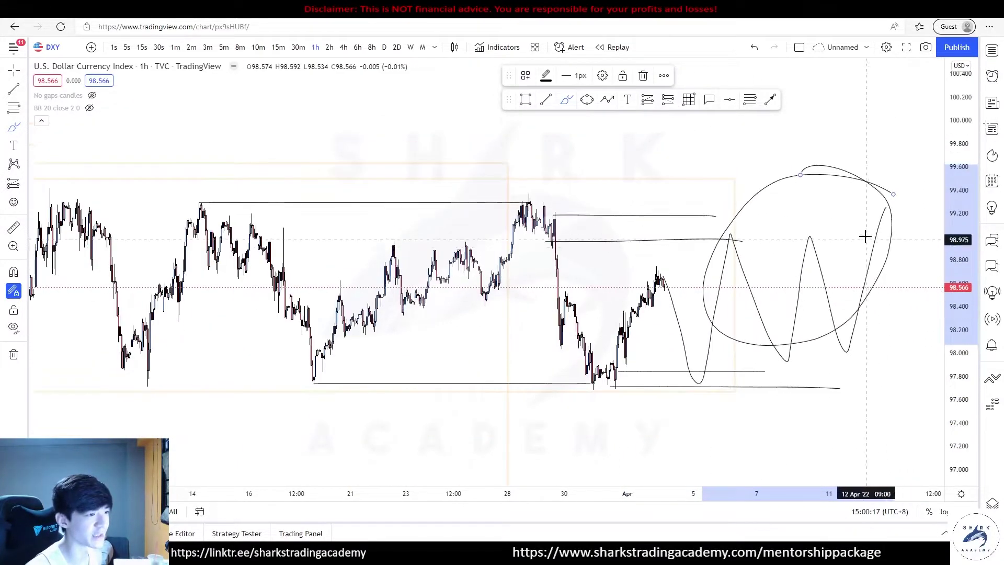
left_click_drag(886, 208, 928, 403)
key("ctrl+z")
left_click_drag(790, 212, 808, 215)
key("ctrl+z")
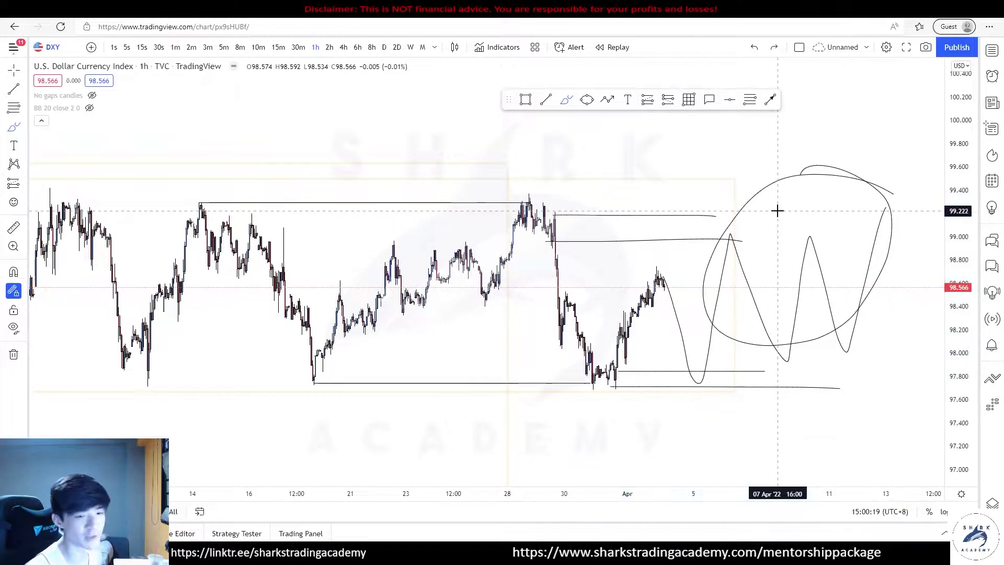
Step: Delete the zigzag projection, the circle around it and the freehand lines of the upper zone
scroll(816, 242, "up", 4)
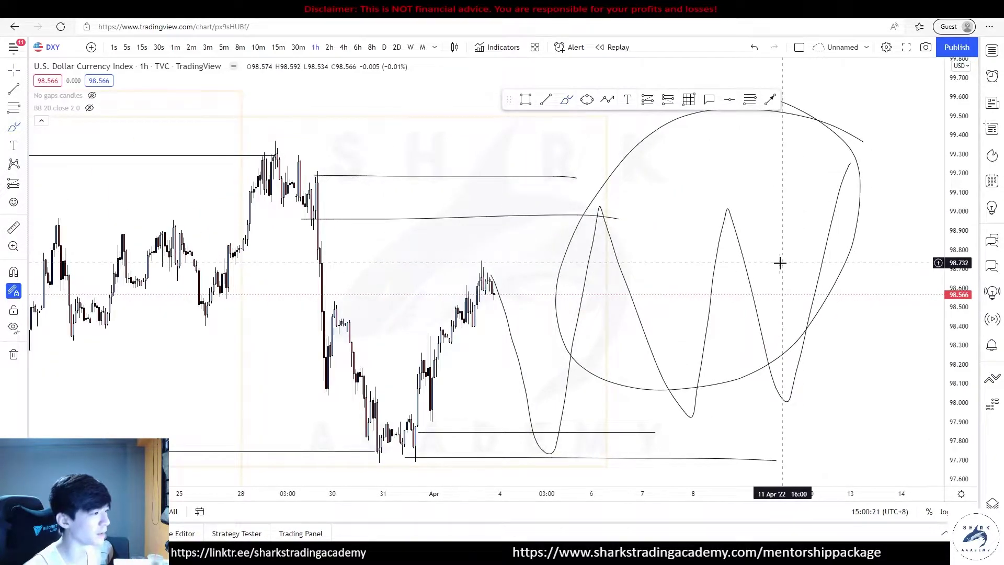
left_click(612, 241)
key("Delete")
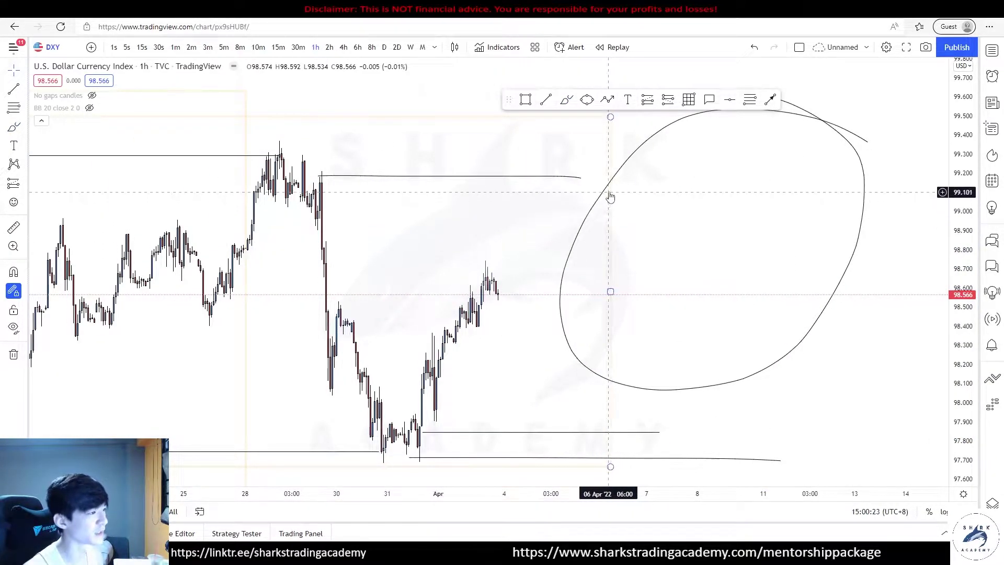
key("Delete")
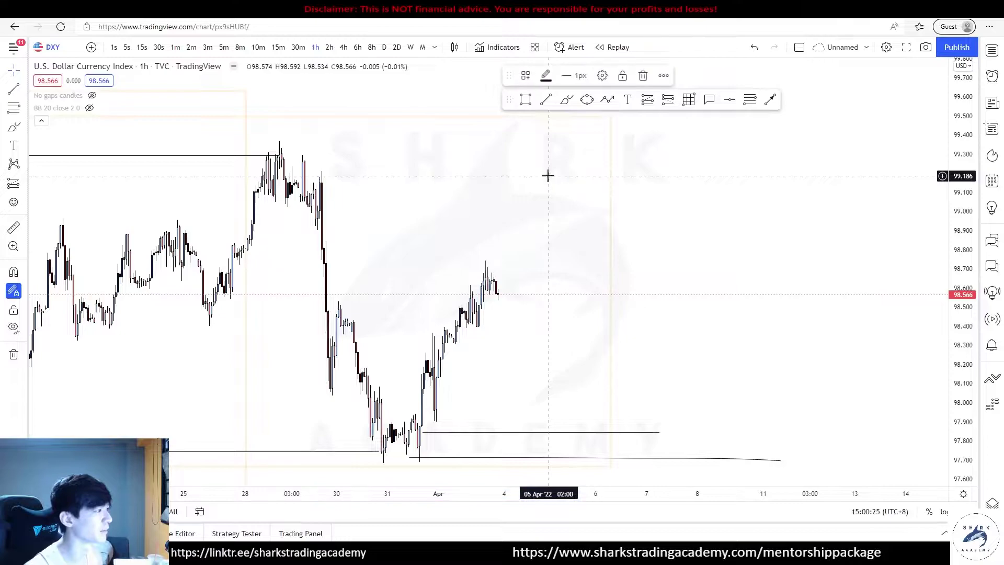
Step: Draw rectangles over the upper zone at about 98.960 to 99.210 and the lower zone at about 97.690 to 97.880
left_click(526, 100)
left_click_drag(316, 219, 809, 171)
left_click_drag(413, 425, 845, 463)
Step: Brush a check mark on both the upper and lower grey zones, undoing the surplus stroke
left_click_drag(758, 369, 749, 348)
left_click_drag(526, 181, 580, 111)
mouse_move(596, 383)
left_mouse_down()
mouse_move(622, 332)
mouse_move(614, 311)
left_mouse_up()
key("ctrl+z")
Step: Try a freehand box around the check mark in the upper grey zone and undo it
scroll(712, 285, "up", 3)
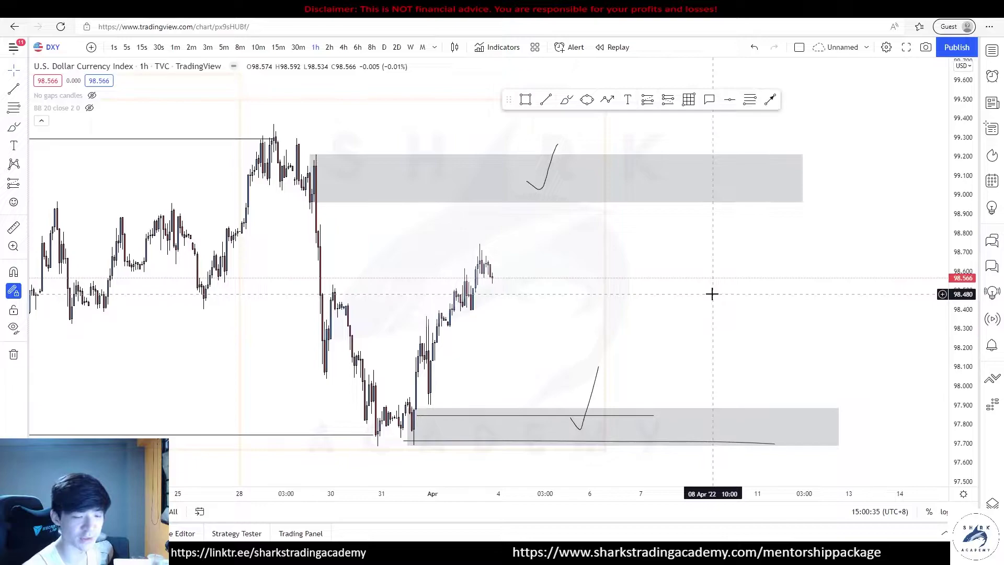
left_click(563, 103)
mouse_move(417, 134)
left_mouse_down()
mouse_move(496, 136)
mouse_move(424, 125)
left_mouse_up()
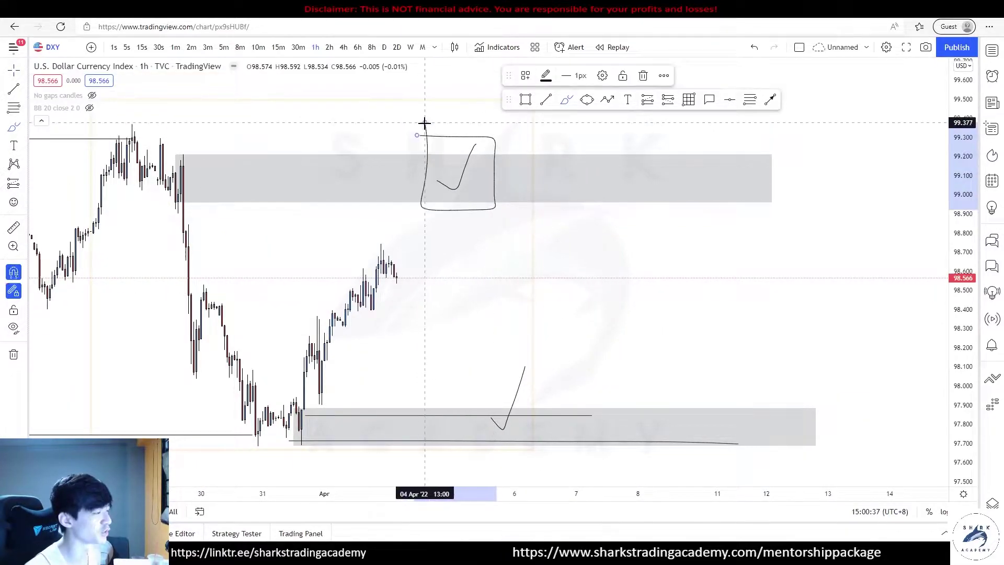
key("ctrl+z")
Step: Return the chart to the daily timeframe and frame the March range together with the pink zone near 96.000
scroll(683, 235, "down", 4)
mouse_move(962, 262)
left_mouse_down()
mouse_move(958, 319)
mouse_move(945, 339)
left_mouse_up()
scroll(776, 280, "up", 3)
scroll(753, 294, "down", 3)
left_click_drag(732, 297, 728, 312)
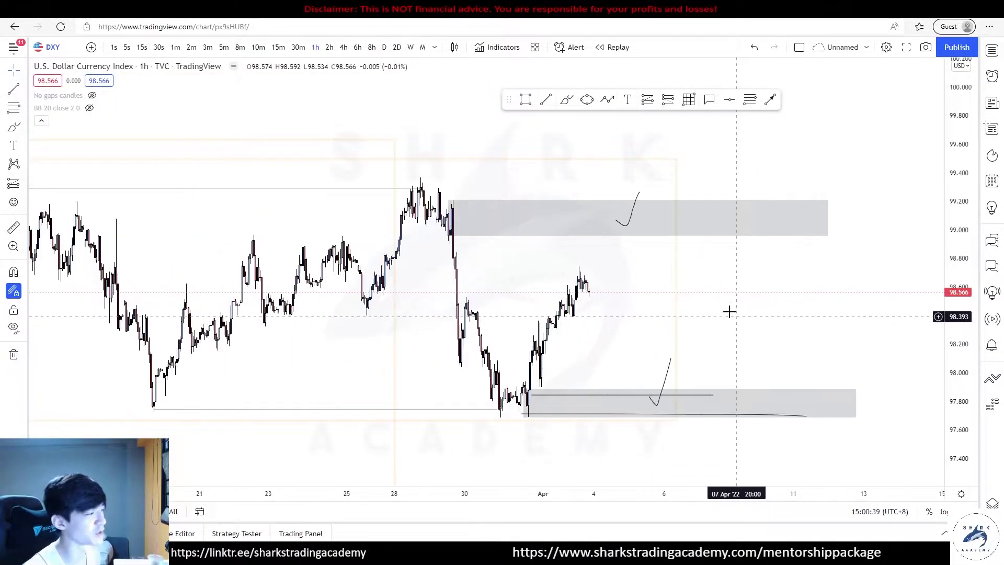
left_click(385, 47)
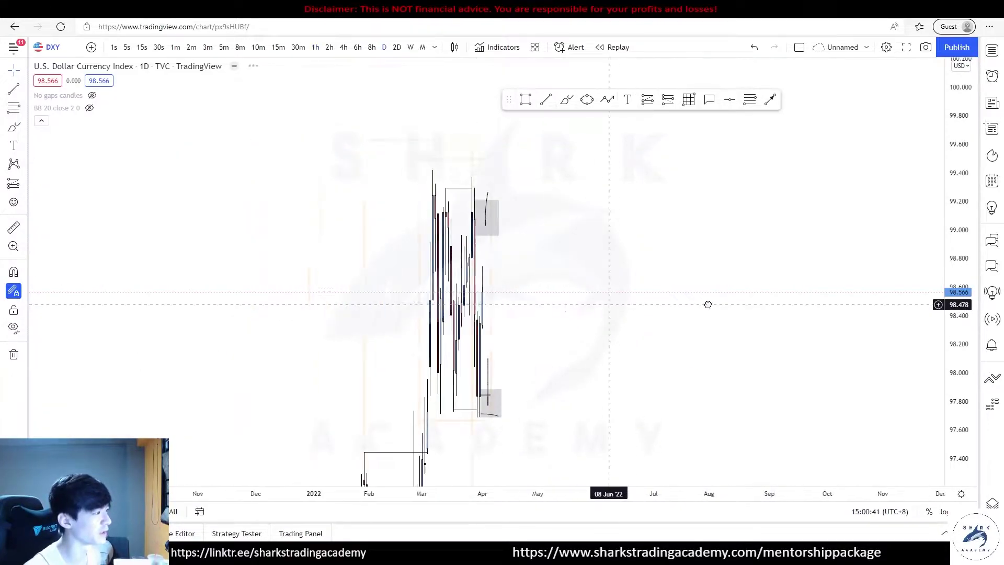
left_click_drag(772, 309, 787, 269)
scroll(787, 269, "up", 3)
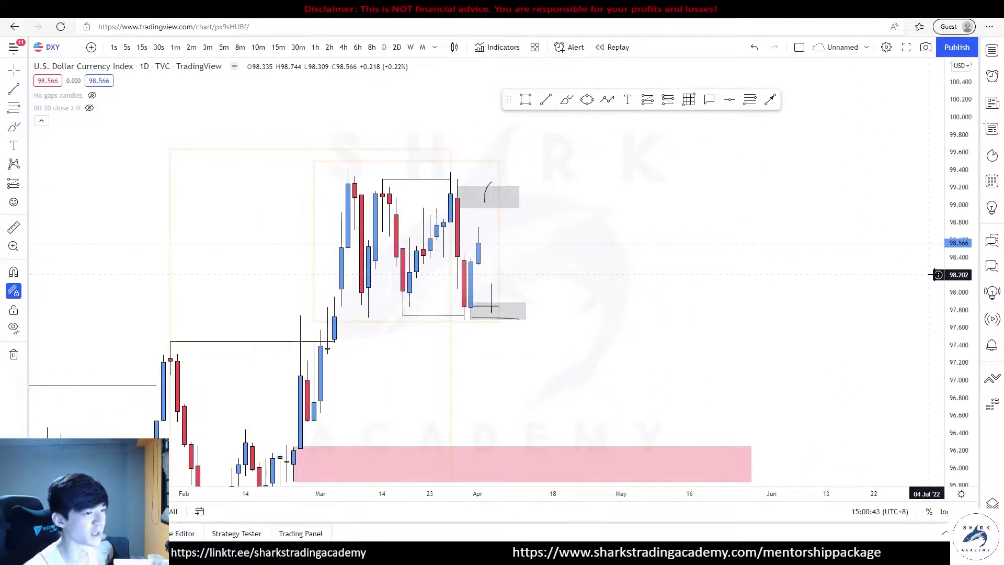
left_click_drag(957, 275, 957, 359)
left_click_drag(671, 287, 675, 278)
scroll(674, 279, "down", 2)
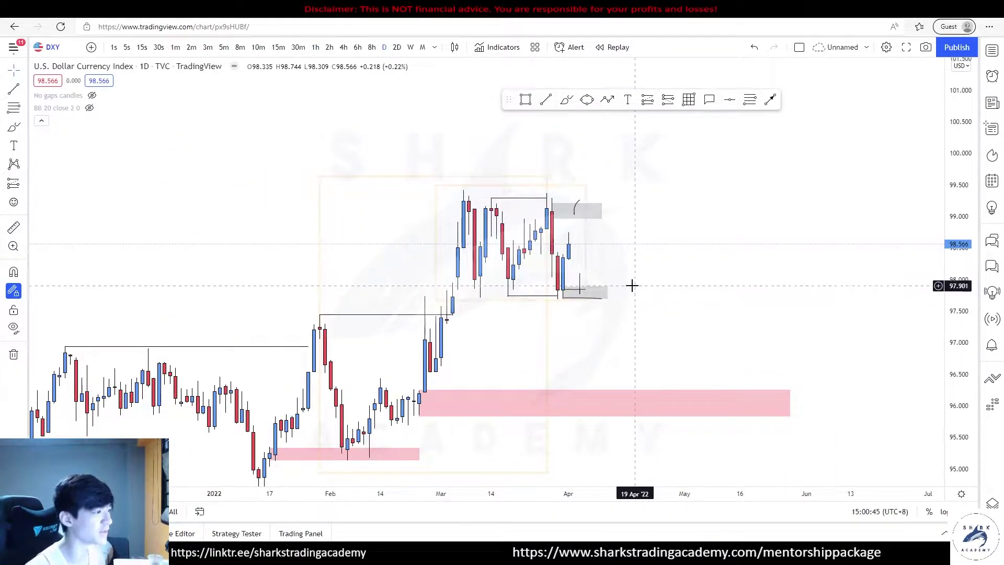
Step: Try freehand marks around the March highs and an upward stroke from the range lows, undoing each one
scroll(618, 235, "up", 1)
mouse_move(368, 187)
left_mouse_down()
mouse_move(510, 305)
mouse_move(370, 182)
left_mouse_up()
key("ctrl+z")
mouse_move(498, 209)
left_mouse_down()
mouse_move(437, 208)
mouse_move(466, 207)
left_mouse_up()
key("ctrl+z")
left_click_drag(474, 300, 518, 135)
key("ctrl+z")
Step: Sketch a projected decline from the lower grey zone into the pink zone near 96.000, underline the range lows and add an upward rebound
left_click_drag(503, 283, 635, 396)
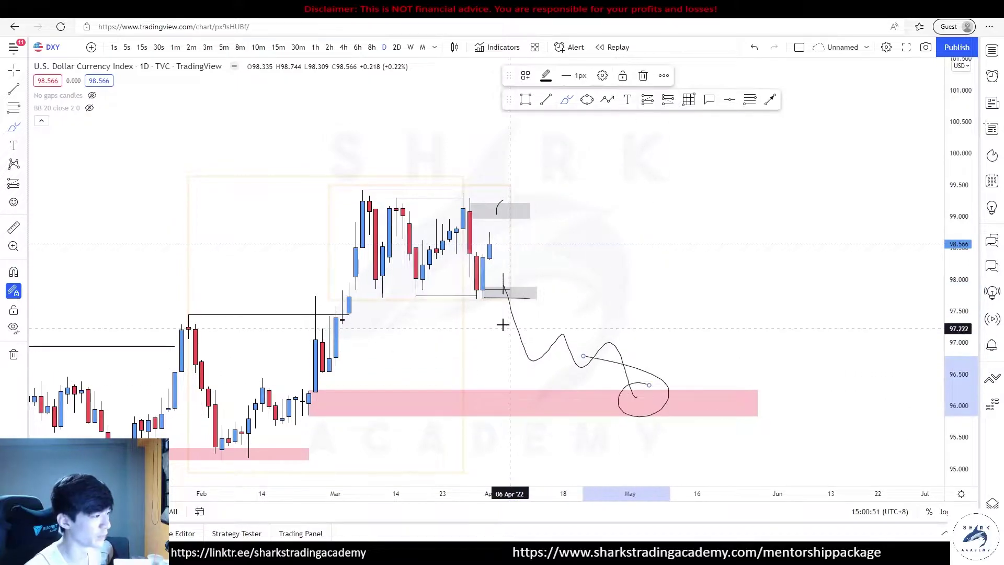
left_click_drag(358, 291, 563, 299)
left_click_drag(622, 409, 691, 104)
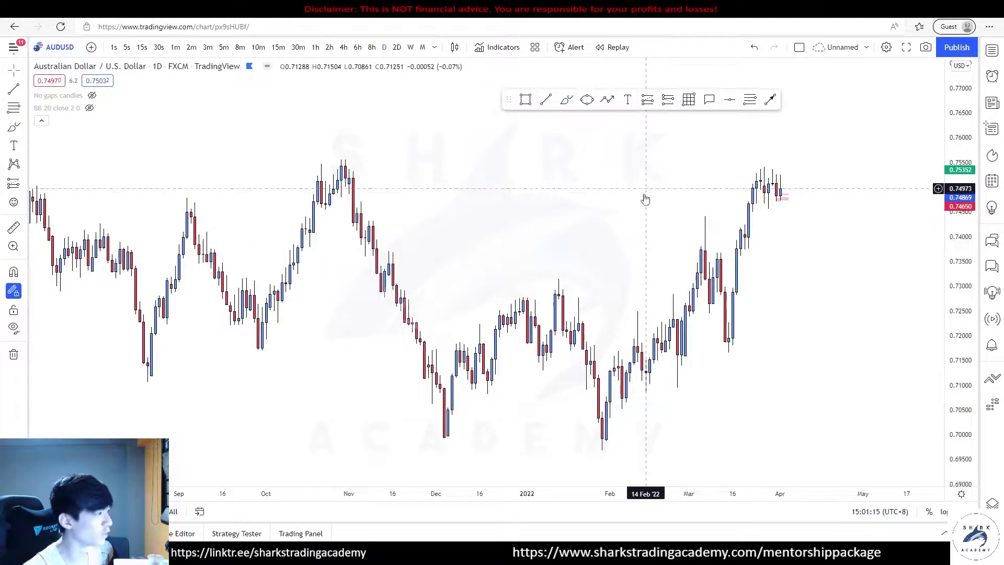
Step: On AUDUSD, draw horizontal trend lines from the August low at 0.71127 to 01 Dec '21 and from the 03 Dec '21 low at 0.69912 to 28 Jan '22
left_click(546, 101)
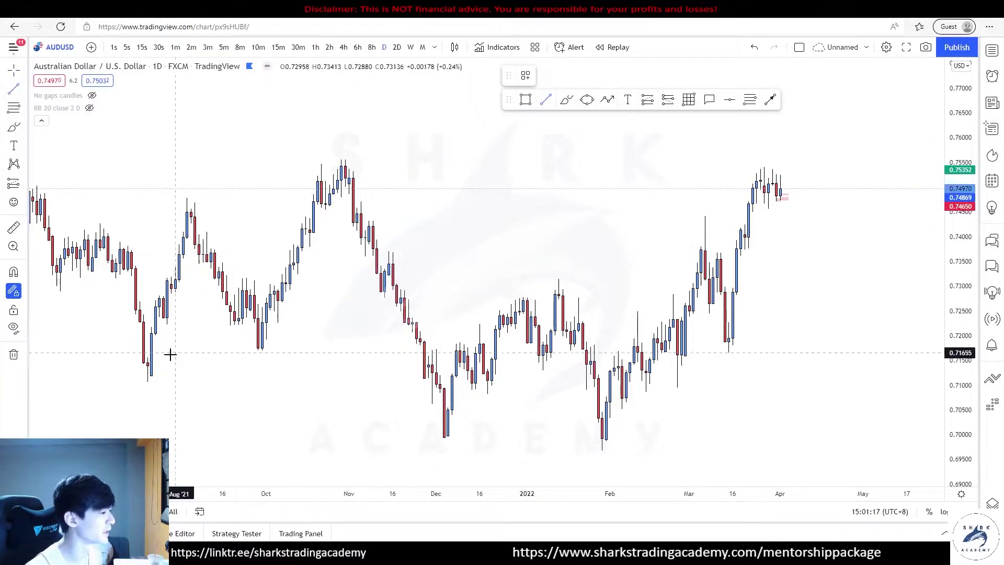
left_click(148, 379)
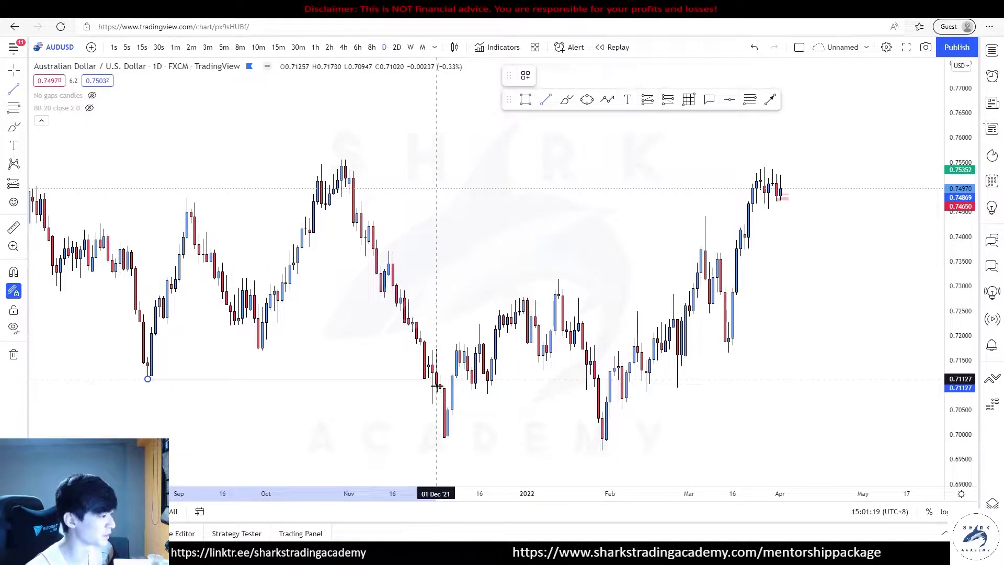
left_click(445, 441)
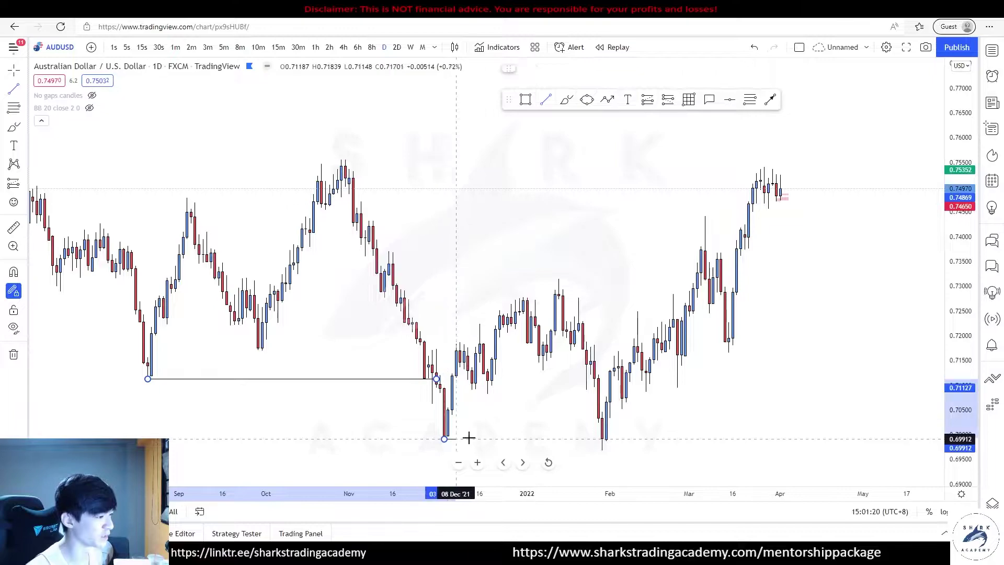
left_click(606, 440)
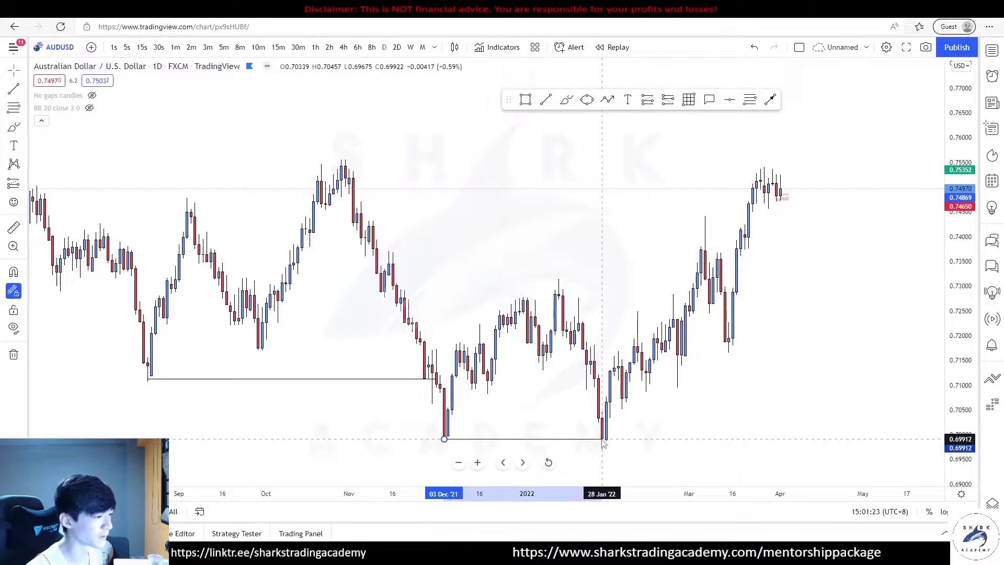
Step: Draw a supply rectangle from 01 Nov '21 past the April candles, about 0.7535 down to 0.7487, and fine-tune its lower edge
left_click(526, 100)
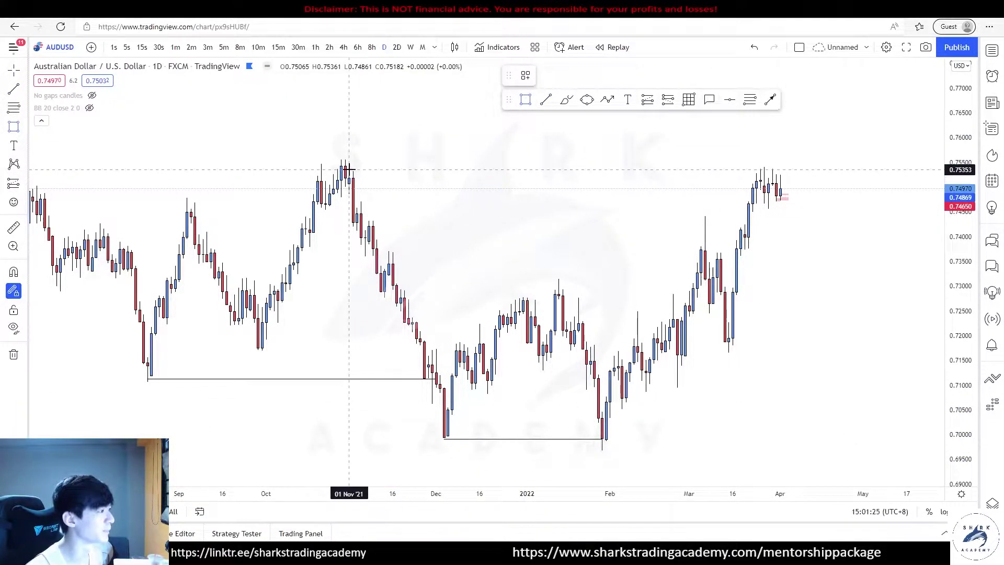
left_click(349, 168)
left_click(828, 195)
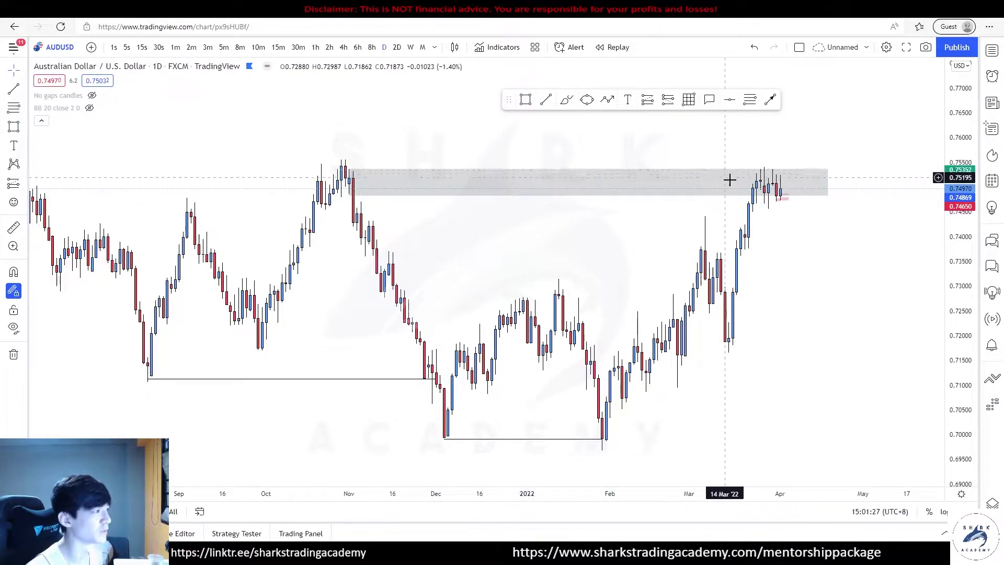
left_click_drag(349, 195, 350, 194)
left_click(466, 153)
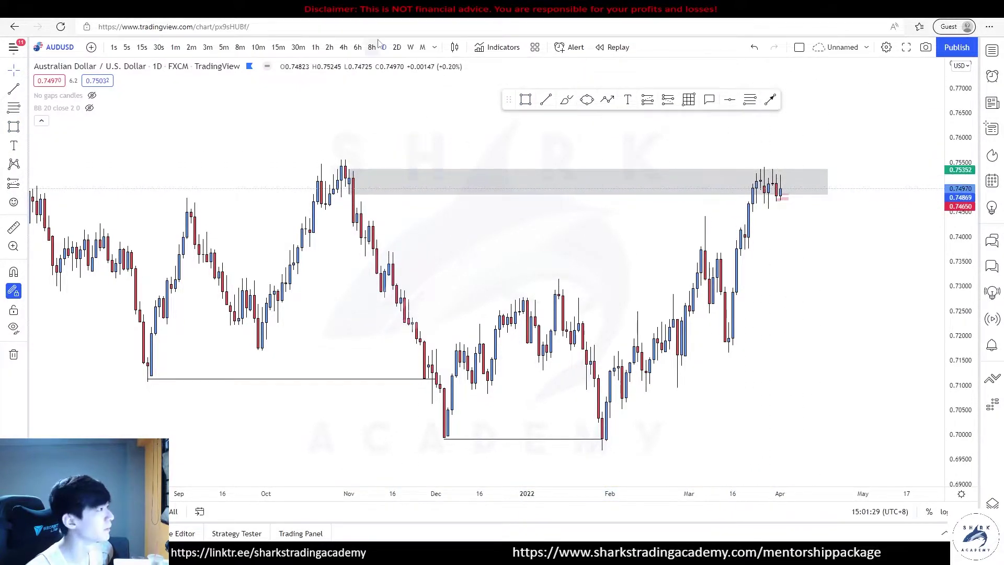
Step: Switch to the 2-day timeframe and stretch the supply rectangle to span about 0.7555 to 0.7480
left_click(397, 47)
left_click_drag(556, 170, 558, 159)
left_click_drag(559, 194, 559, 200)
left_click_drag(586, 152, 463, 154)
left_click(512, 272)
scroll(723, 245, "up", 1)
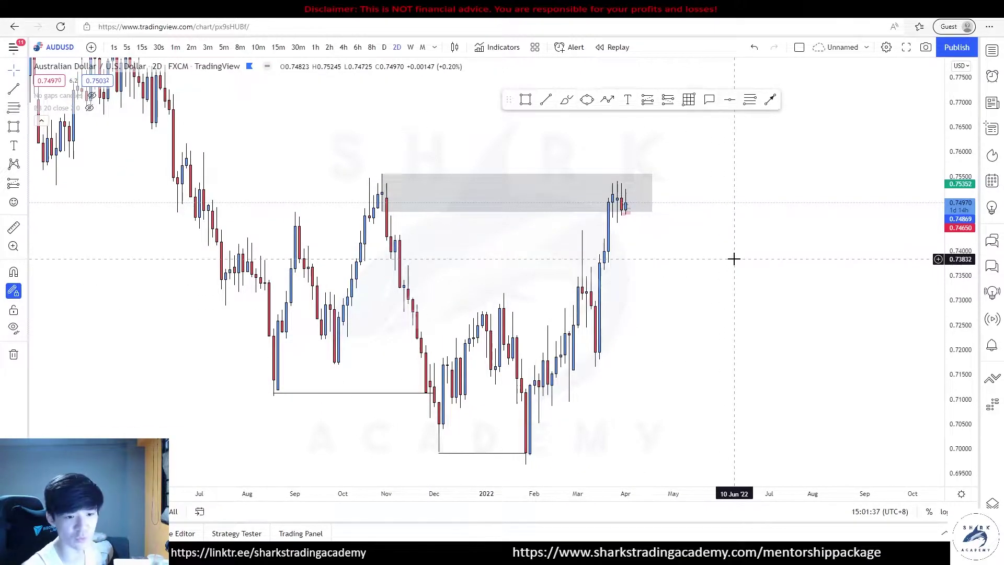
Step: Try a brush stroke at the early November high beside the supply zone, and undo it
left_click(568, 103)
mouse_move(366, 179)
left_mouse_down()
mouse_move(392, 173)
mouse_move(378, 173)
left_mouse_up()
key("ctrl+z")
key("ctrl+y")
key("ctrl+z")
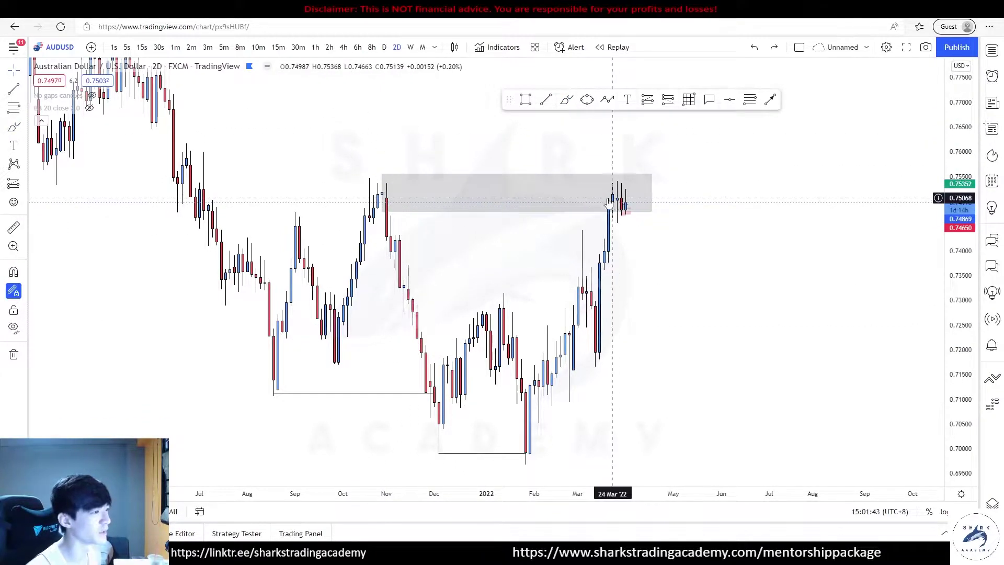
Step: On the daily timeframe, sketch sideways price swings inside the supply zone from late March to 02 May '22, and undo them
left_click(384, 47)
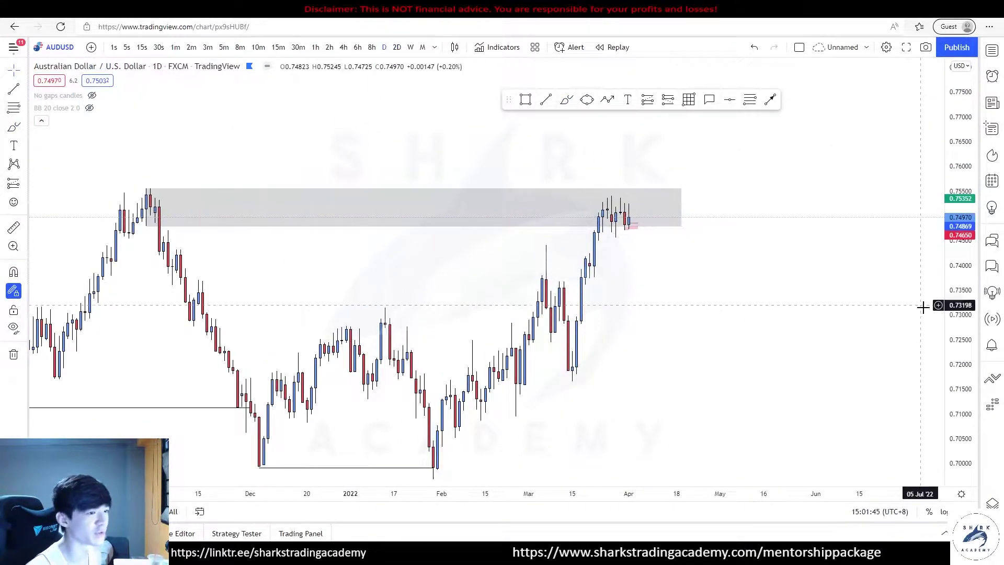
mouse_move(728, 204)
left_mouse_down()
mouse_move(740, 223)
mouse_move(672, 225)
mouse_move(725, 205)
mouse_move(708, 206)
mouse_move(756, 202)
left_mouse_up()
key("ctrl+z")
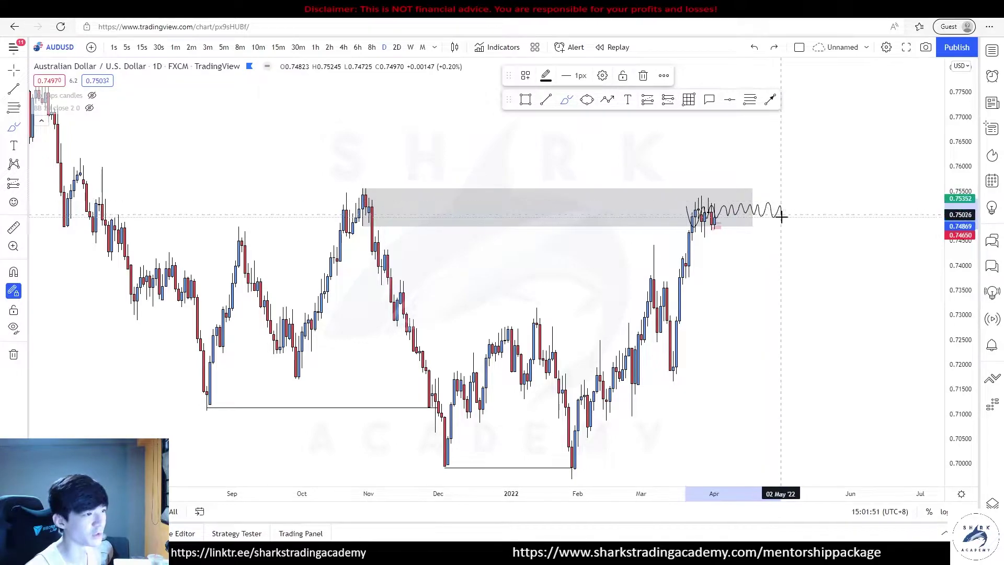
key("ctrl+z")
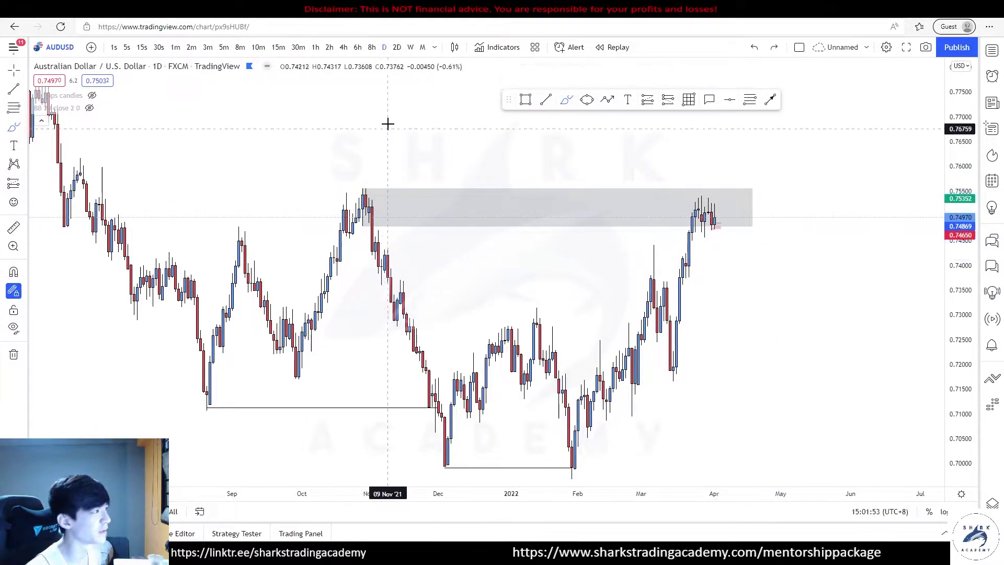
Step: Switch to the 4-hour timeframe and delete the position drawing and small pink rectangles around the latest candles
left_click(344, 47)
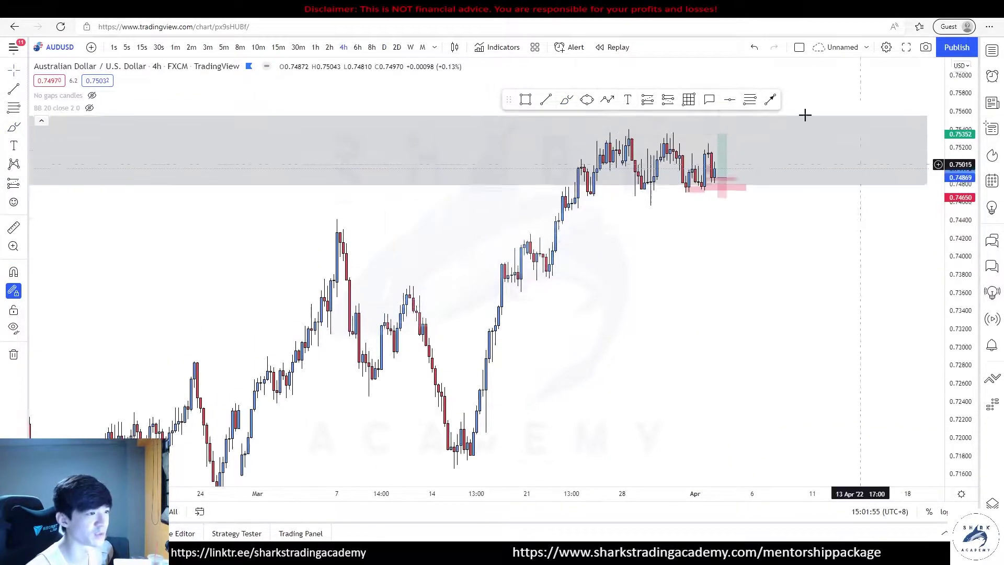
left_click(686, 283)
key("Delete")
left_click(676, 280)
key("Delete")
left_click(663, 294)
key("Delete")
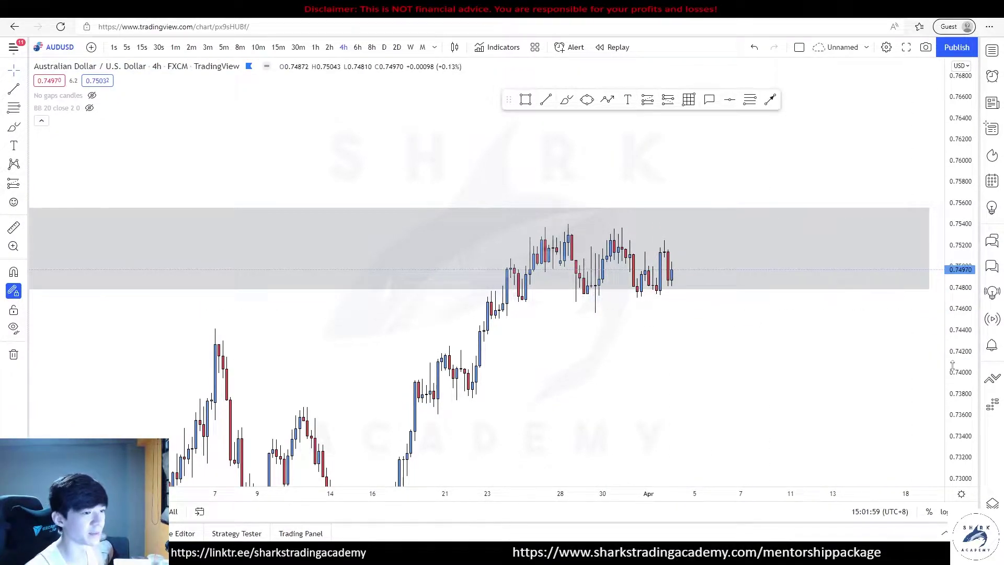
Step: Draw a rectangle around the late March to early April consolidation, from about 0.7542 down to 0.7453
scroll(793, 256, "up", 3)
scroll(615, 332, "up", 1)
left_click(525, 99)
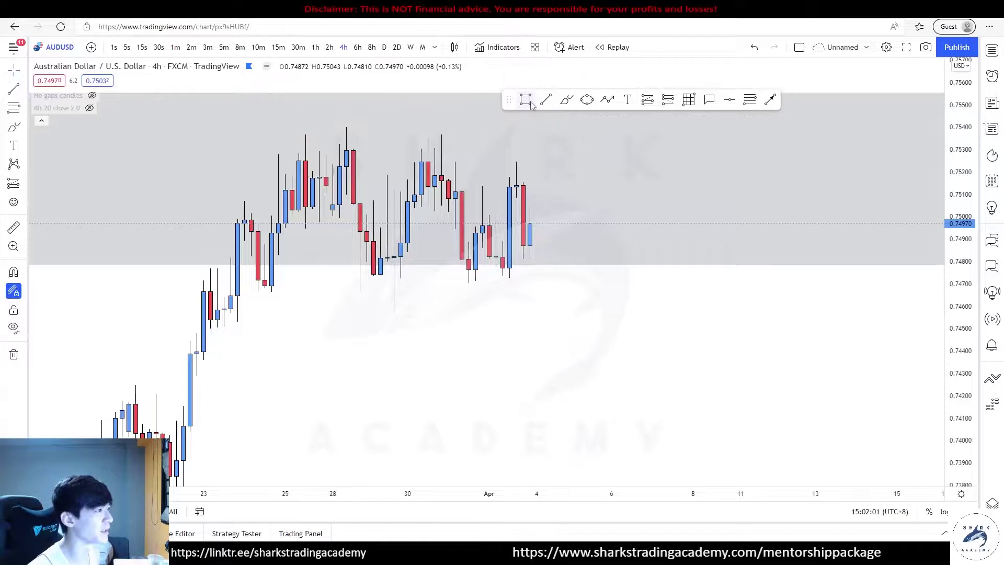
left_click_drag(204, 121, 604, 322)
left_click(784, 325)
scroll(785, 325, "down", 5)
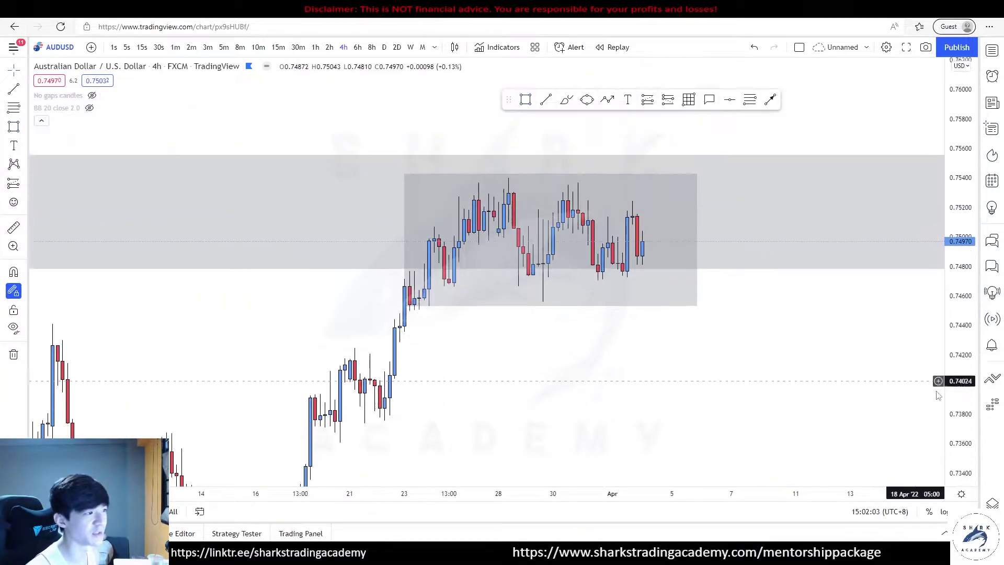
left_click_drag(747, 329, 645, 264)
scroll(574, 296, "up", 2)
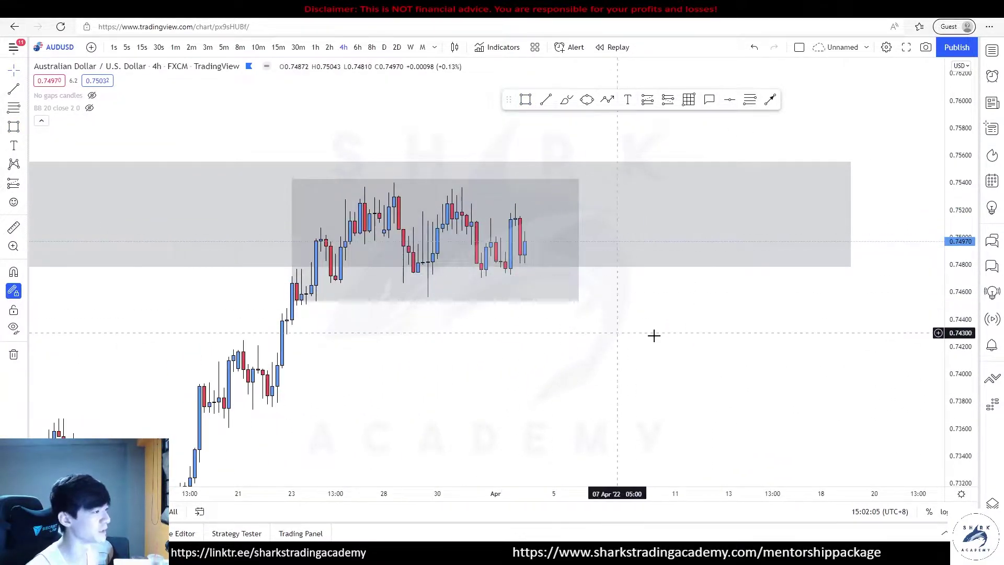
Step: Delete the rectangle around the consolidation range
left_click_drag(959, 340, 960, 157)
left_click_drag(674, 331, 741, 362)
scroll(741, 362, "up", 2)
left_click_drag(236, 246, 181, 247)
left_click(619, 348)
left_click(580, 317)
key("Delete")
scroll(648, 319, "down", 2)
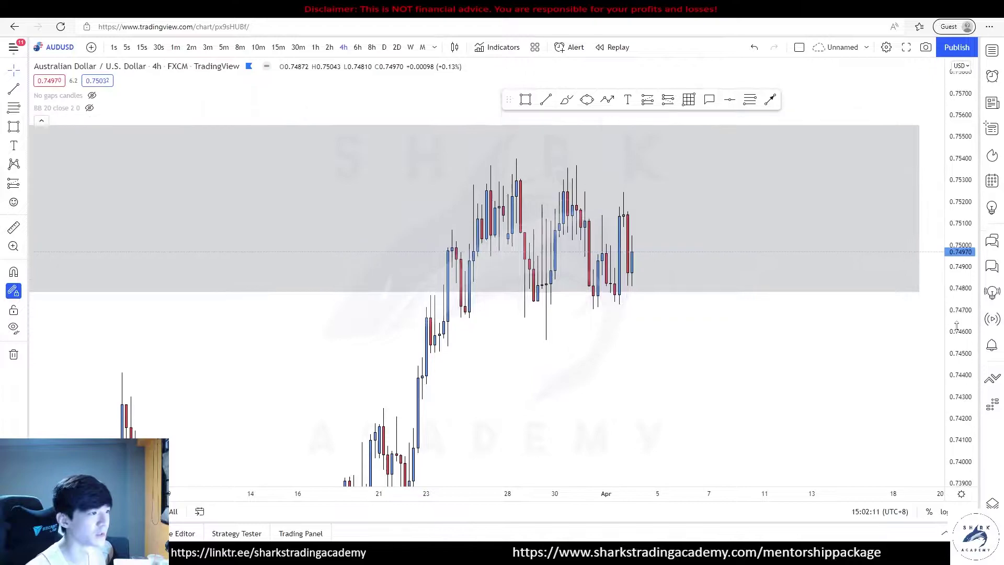
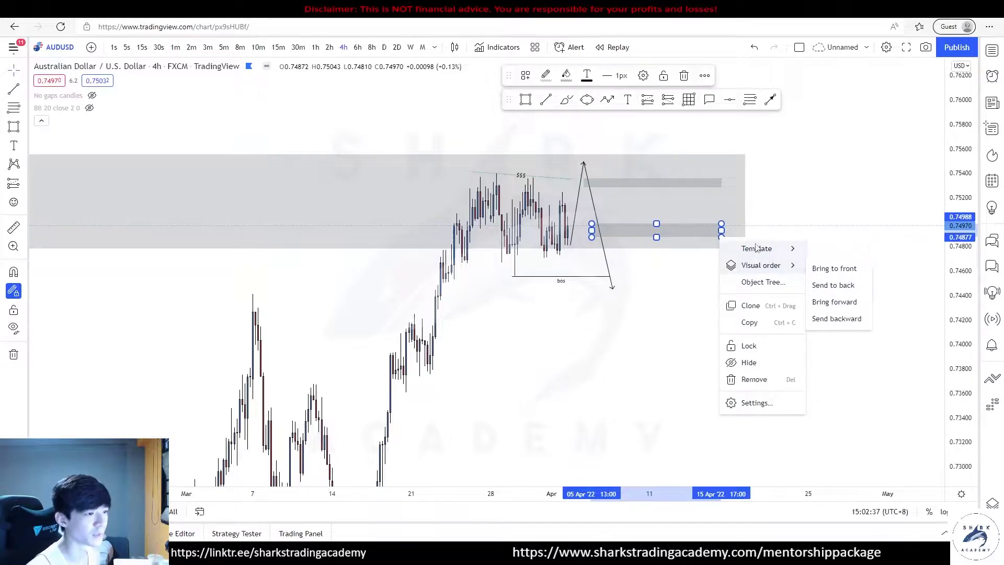
Step: Apply the pink template to both small grey rectangles and extend the upper one up to about 0.7548
left_click(821, 326)
left_click_drag(584, 180, 587, 162)
right_click(587, 163)
left_click(704, 252)
left_click(634, 265)
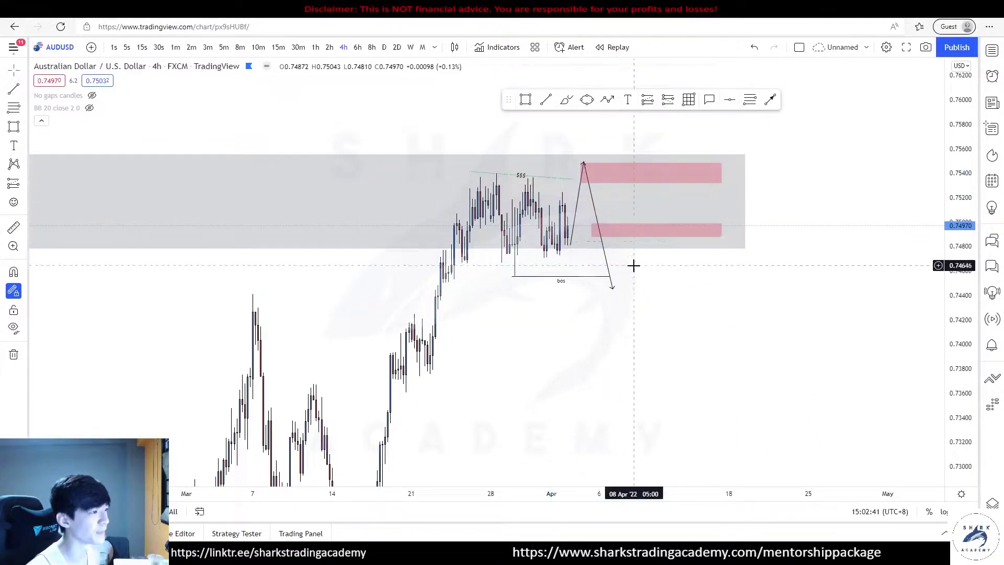
Step: Nudge the lower pink zone slightly down and to the right
left_click_drag(596, 236, 599, 240)
left_click(724, 281)
left_click_drag(770, 232, 683, 256)
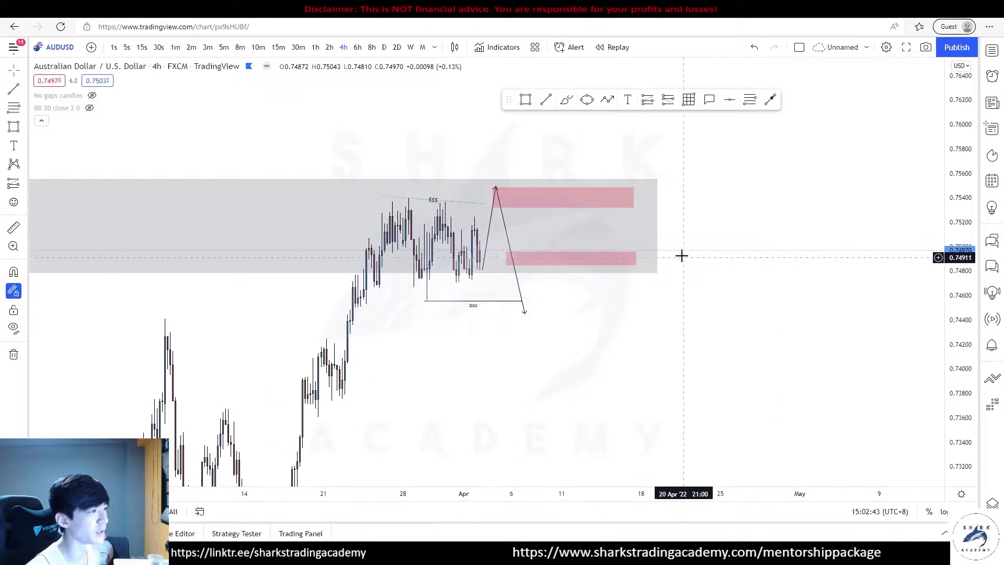
mouse_move(515, 264)
left_mouse_down()
mouse_move(556, 281)
mouse_move(484, 253)
mouse_move(544, 288)
left_mouse_up()
key("ctrl+z")
key("ctrl+z")
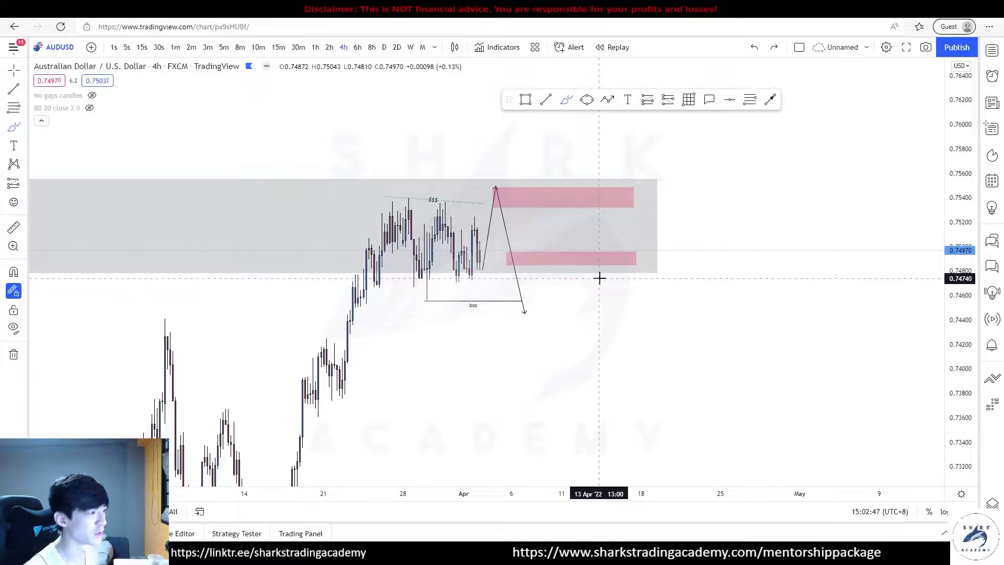
Step: Sketch a pullback to the lower pink zone, support lines near 0.7420 and 0.7393, and a rally to about 0.7545 ending in a circled decline
left_click_drag(524, 314, 559, 279)
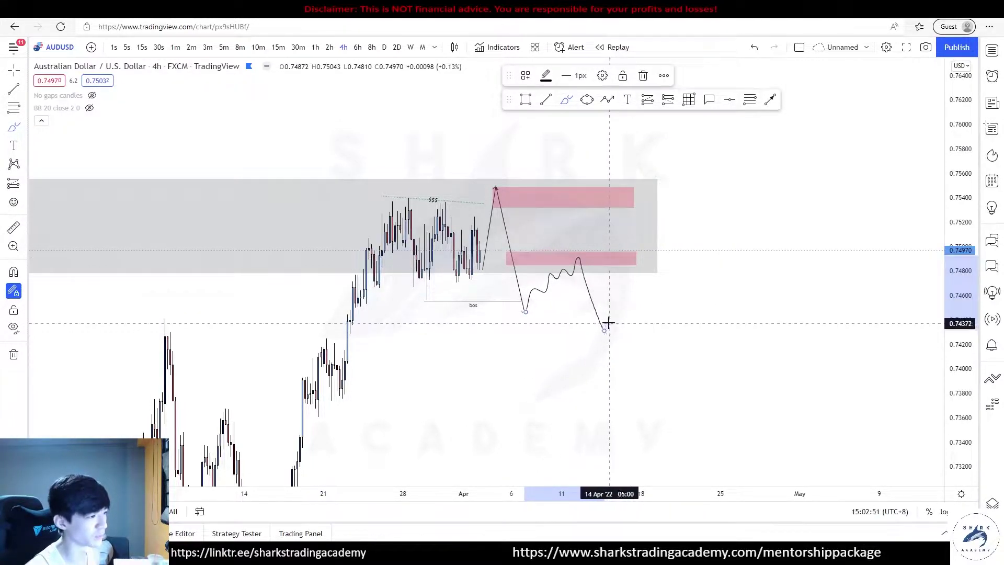
left_click_drag(608, 325, 609, 319)
left_click_drag(349, 347, 726, 342)
left_click_drag(344, 378, 731, 375)
mouse_move(605, 328)
left_mouse_down()
mouse_move(619, 359)
mouse_move(669, 208)
mouse_move(622, 199)
mouse_move(743, 190)
mouse_move(847, 420)
mouse_move(855, 384)
left_mouse_up()
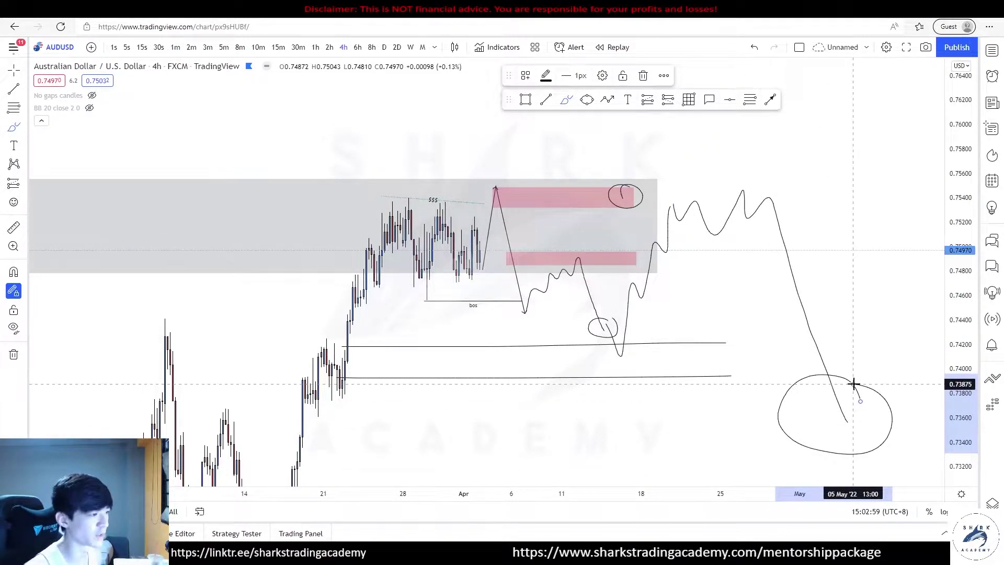
Step: Undo all the freehand strokes of the projected pullback, support lines, rally and decline
key("ctrl+z")
key("ctrl+z")
key("ctrl+z")
key("ctrl+z")
key("ctrl+z")
key("ctrl+z")
key("ctrl+z")
key("ctrl+z")
key("ctrl+z")
key("ctrl+z")
Step: Sketch a circled pullback into the lower pink zone, a circled higher low near 0.7450, and a rally to about 0.7534 with rising support lines
left_click_drag(525, 301, 574, 259)
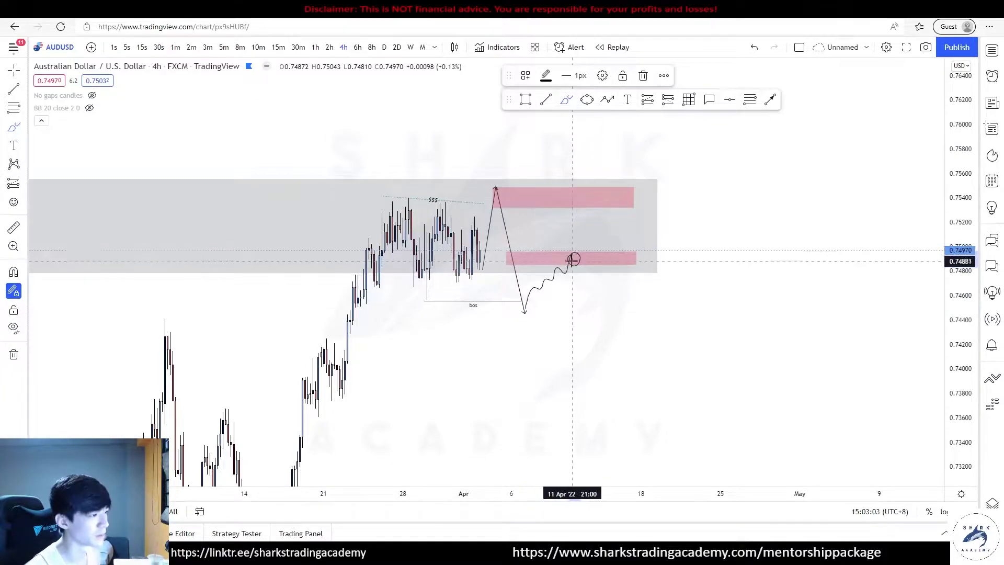
mouse_move(597, 302)
left_mouse_down()
mouse_move(617, 253)
mouse_move(660, 212)
left_mouse_up()
left_click_drag(670, 250, 671, 250)
left_click_drag(505, 320, 718, 291)
left_click_drag(604, 275, 723, 231)
left_click_drag(670, 250, 703, 202)
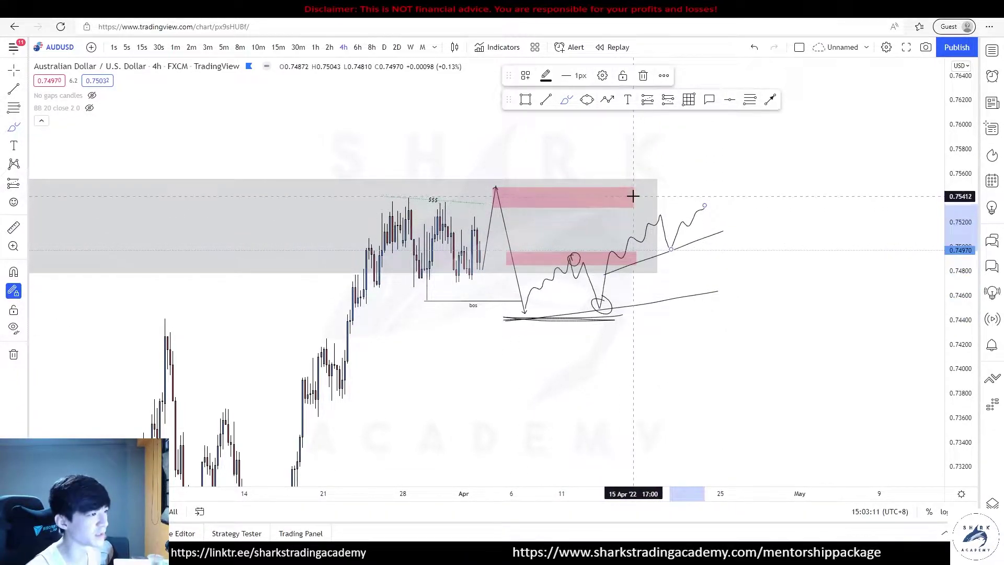
Step: Extend the upper pink zone's edges with lines and sketch a topping path falling to about 0.7400, circling its end
mouse_move(622, 194)
left_mouse_down()
mouse_move(641, 176)
mouse_move(731, 204)
left_mouse_up()
key("ctrl+z")
mouse_move(627, 189)
left_mouse_down()
mouse_move(726, 187)
mouse_move(796, 208)
left_mouse_up()
mouse_move(705, 208)
left_mouse_down()
mouse_move(782, 228)
mouse_move(824, 368)
left_mouse_up()
mouse_move(840, 343)
left_mouse_down()
mouse_move(799, 331)
mouse_move(808, 317)
left_mouse_up()
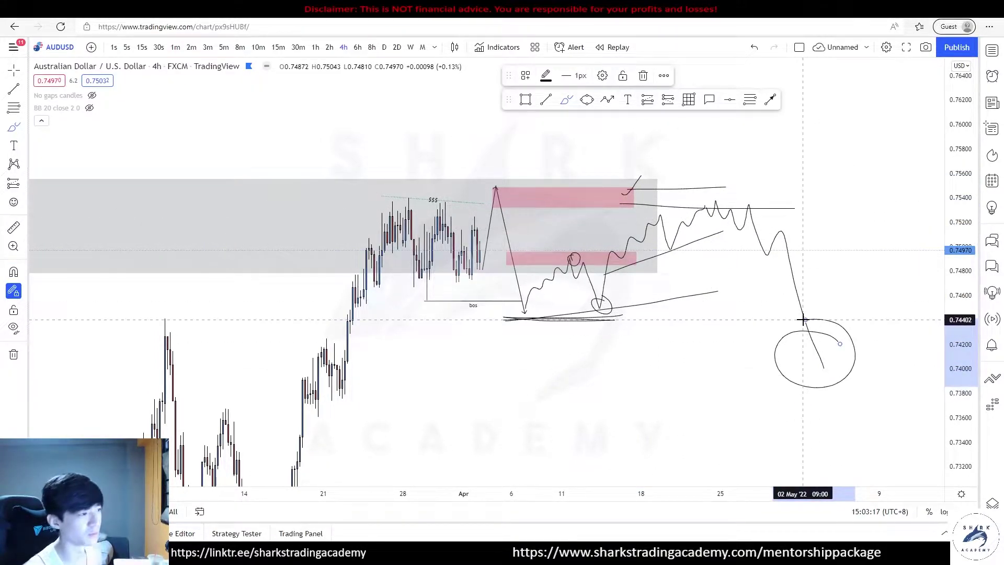
Step: Try a curved down arrow from the circled pullback high, undo it, and outline the drop from that high to the circled low
mouse_move(580, 260)
left_mouse_down()
mouse_move(645, 347)
mouse_move(648, 384)
left_mouse_up()
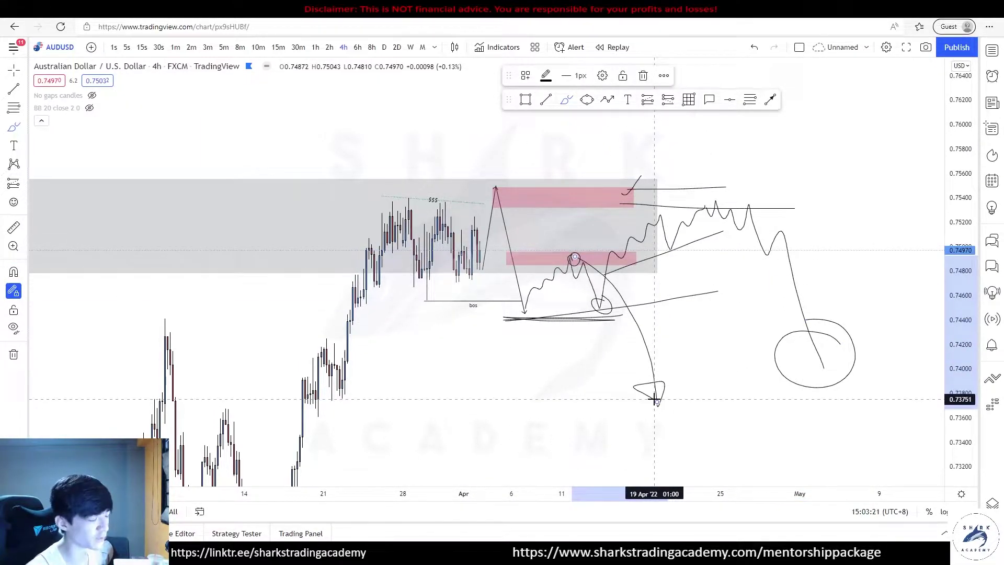
key("ctrl+z")
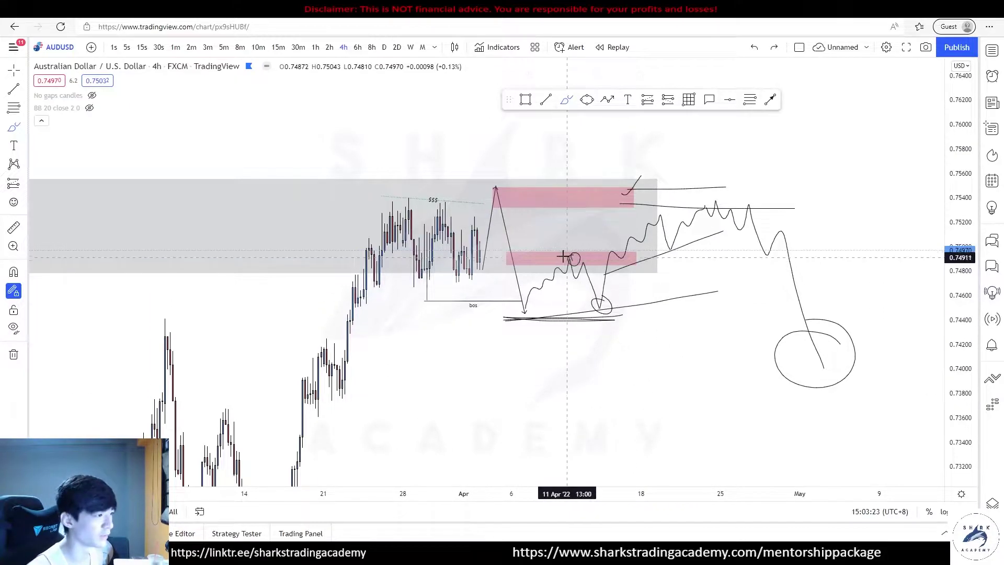
left_click_drag(569, 257, 605, 298)
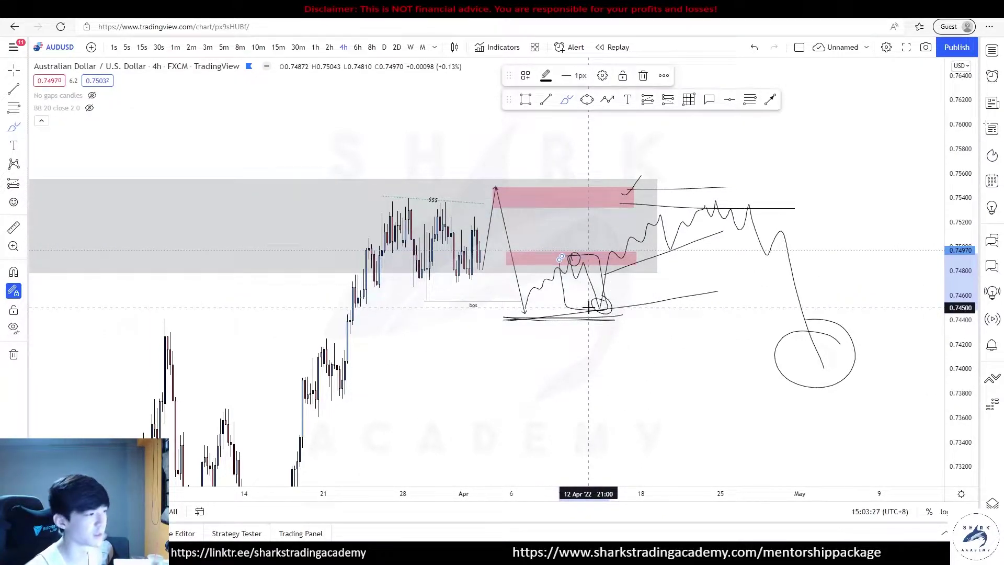
left_click_drag(563, 263, 570, 263)
key("ctrl+z")
key("Escape")
left_click_drag(956, 365, 955, 225)
scroll(779, 245, "up", 2)
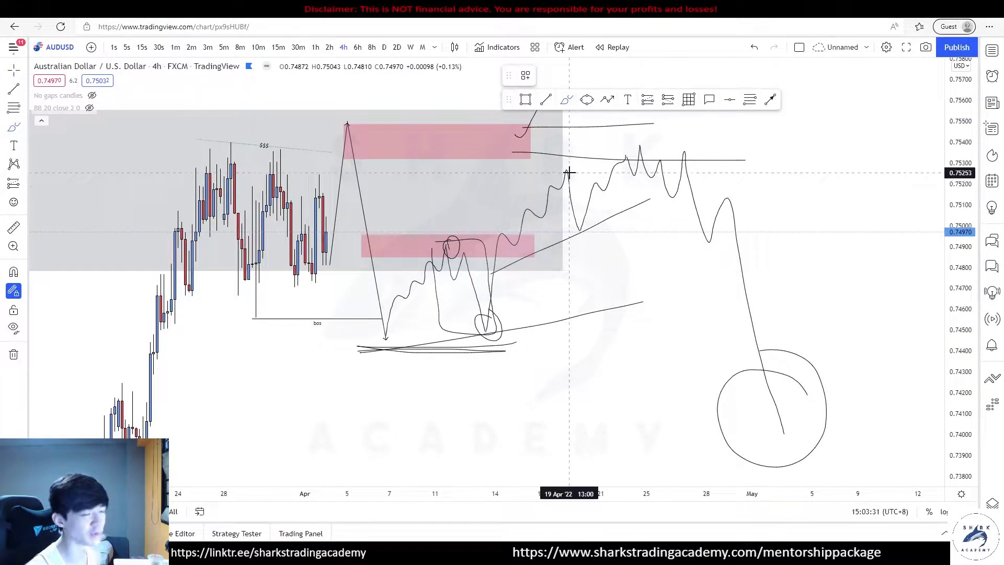
mouse_move(445, 247)
left_mouse_down()
mouse_move(461, 244)
mouse_move(453, 336)
mouse_move(446, 319)
left_mouse_up()
key("ctrl+z")
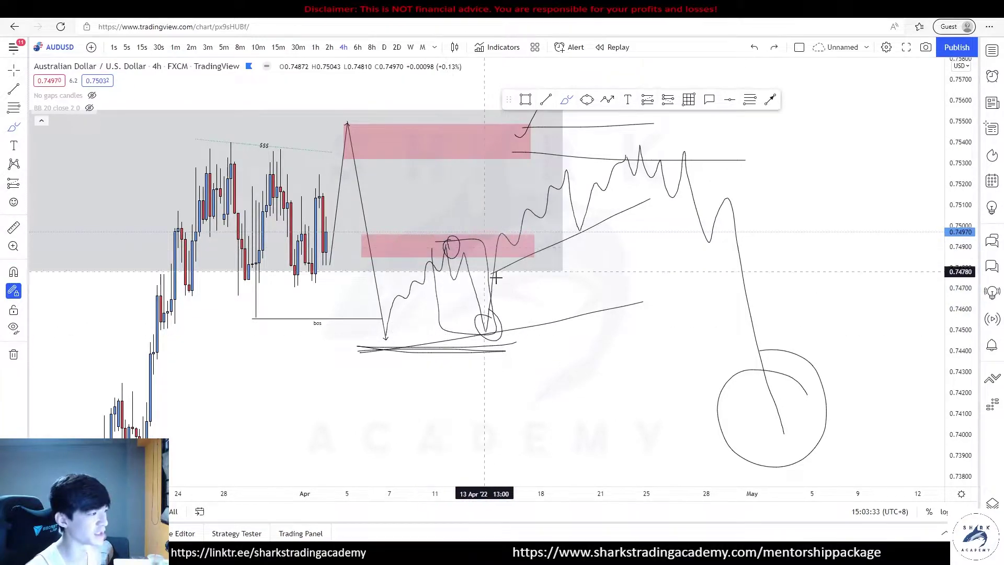
Step: On the EURUSD 4-hour chart, draw a horizontal trend line from the mid-March high at about 1.1136 to the late March rally
scroll(582, 314, "down", 3)
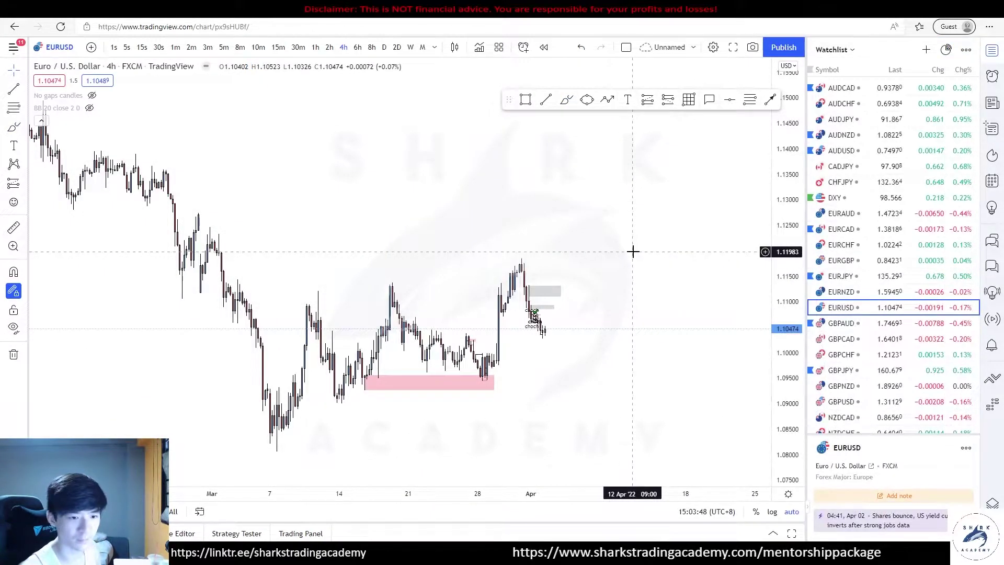
scroll(489, 247, "down", 1)
scroll(344, 340, "up", 2)
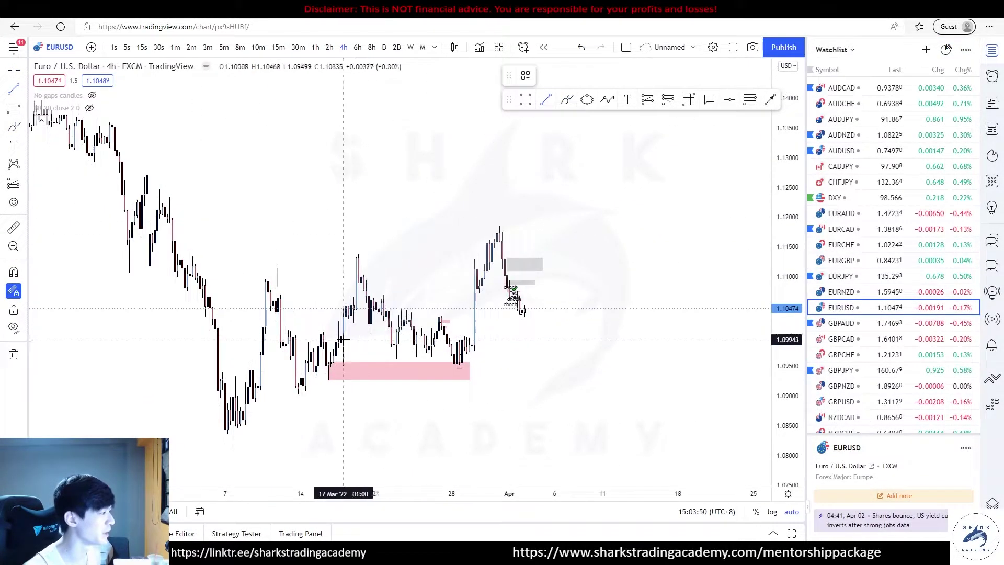
left_click(359, 255)
left_click(489, 255)
left_click_drag(424, 217, 407, 212)
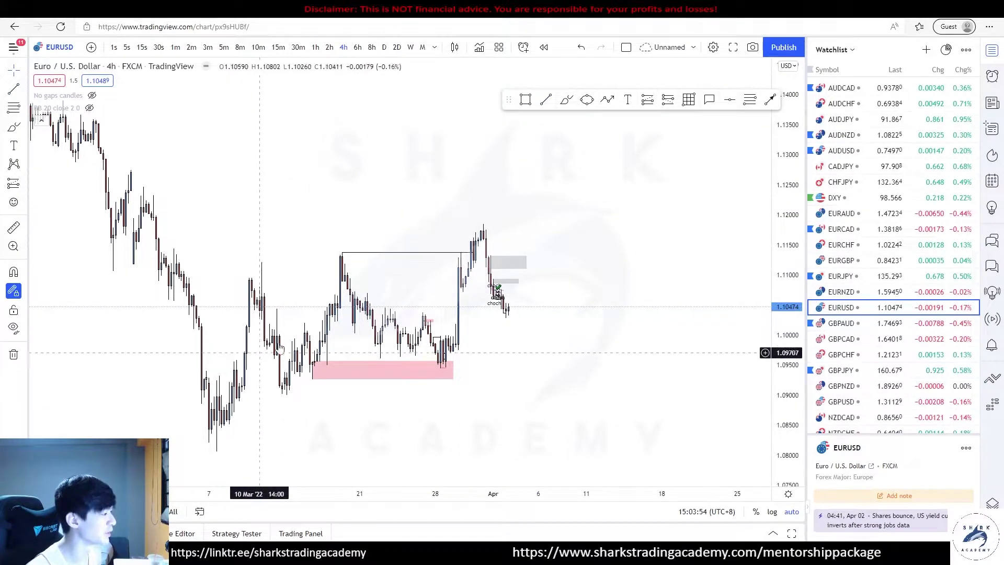
Step: Draw a pink demand rectangle from the base of the late March rally to about 18 Apr, spanning about 1.1019 to 1.0975
left_click(455, 324)
left_click(665, 350)
left_click(614, 271)
left_click_drag(788, 314, 787, 209)
left_click_drag(647, 294, 664, 250)
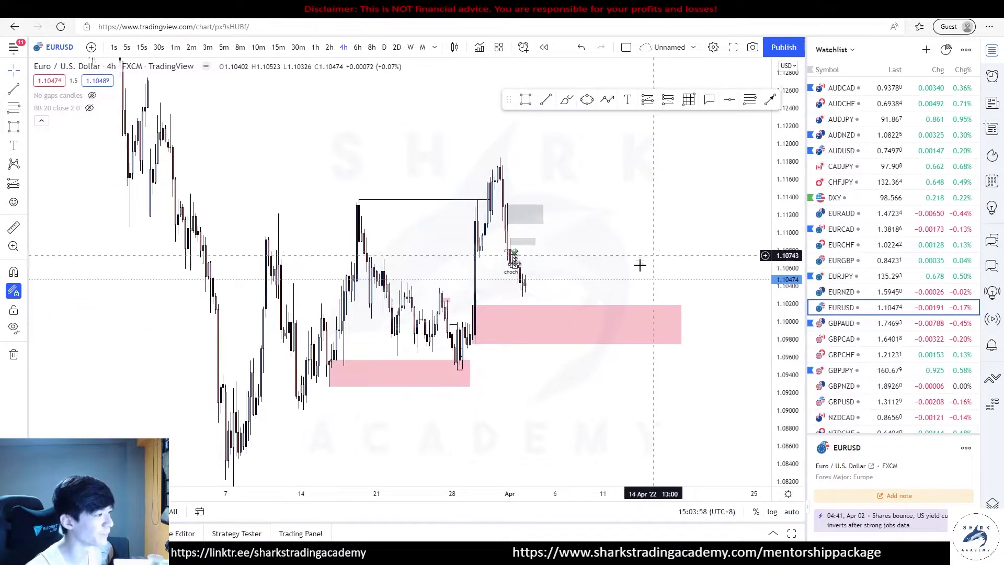
scroll(654, 255, "up", 2)
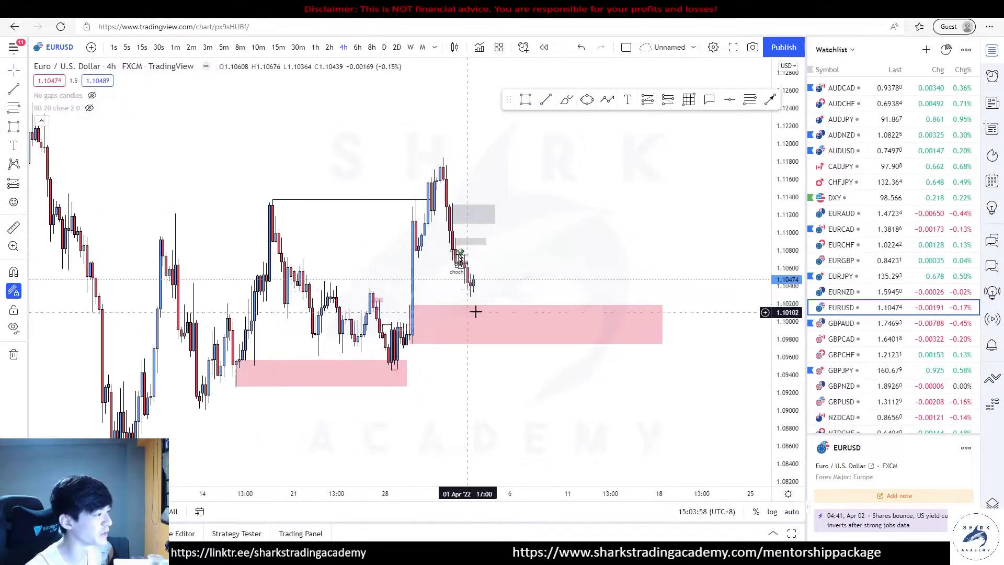
Step: Draw a zigzag path from the latest candle down to the top of the new demand zone, ending in an up arrow at about 1.1188
left_click(470, 272)
left_click(476, 297)
double_click(543, 166)
left_click_drag(591, 266, 588, 293)
left_click(492, 180)
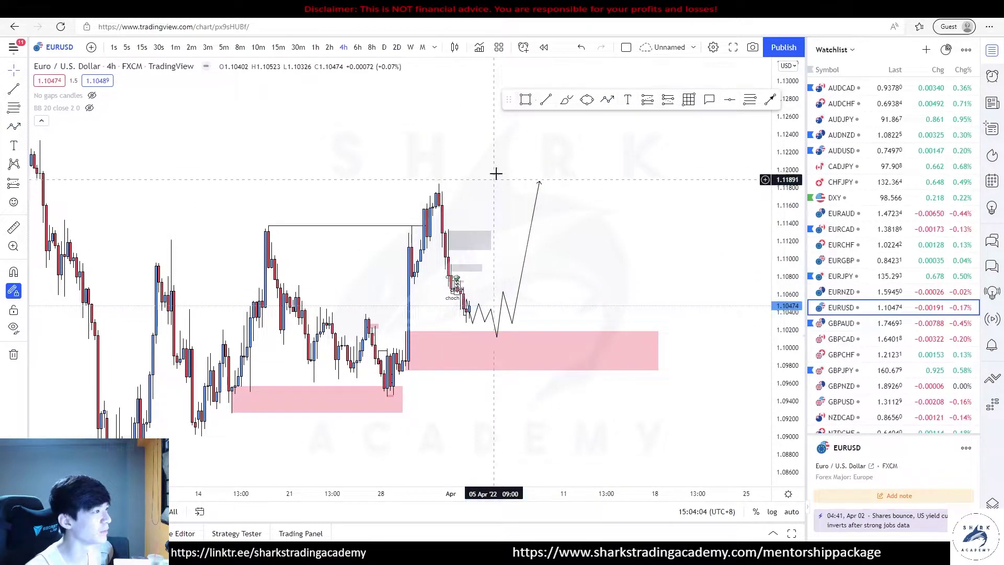
Step: Draw a horizontal trend line at 1.11832 from 31 Mar to 07 Apr '22 and apply the template that labels it $$$
left_click_drag(437, 185, 534, 185)
right_click(534, 187)
mouse_move(647, 225)
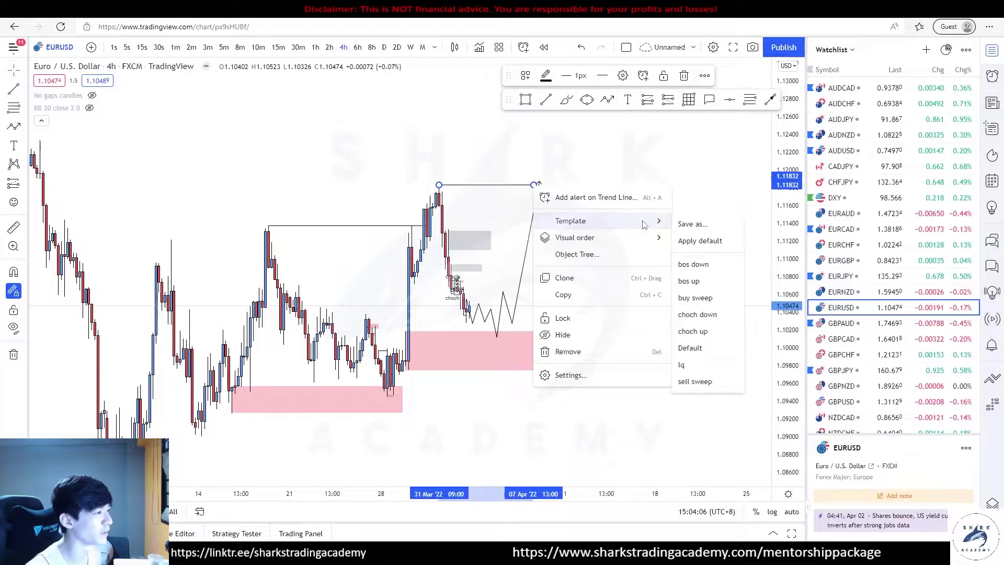
left_click(681, 332)
Step: Draw a horizontal trend line at 1.11208 from the late January low to 04 Mar '22 and apply the bos down template
scroll(733, 264, "down", 5)
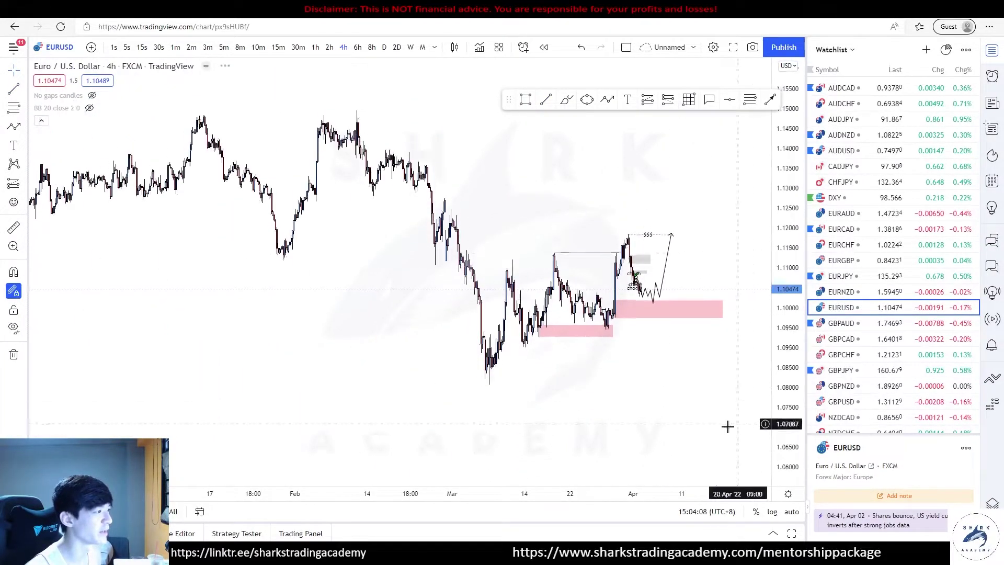
scroll(499, 229, "down", 3)
left_click_drag(788, 335, 753, 212)
scroll(628, 167, "up", 3)
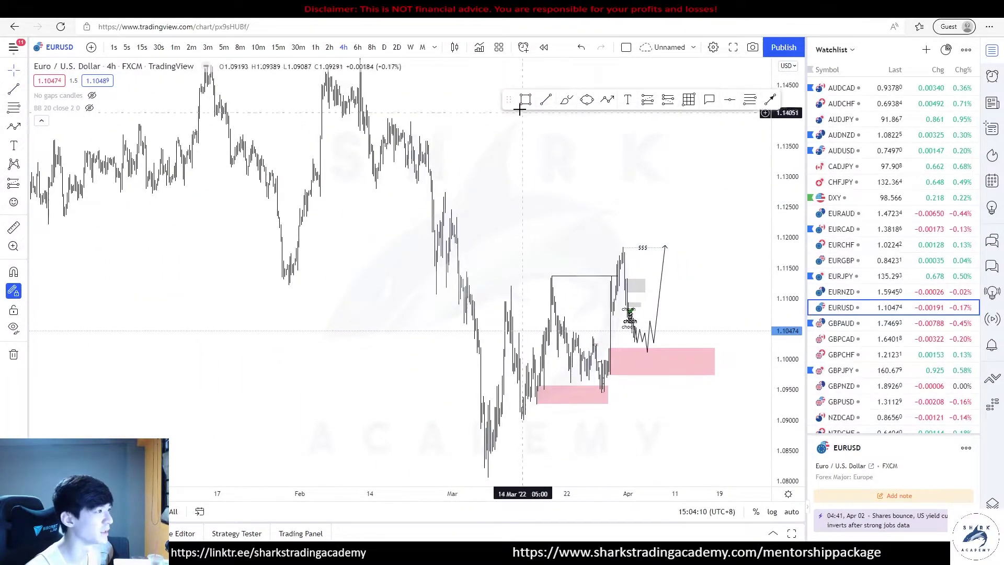
scroll(399, 225, "up", 4)
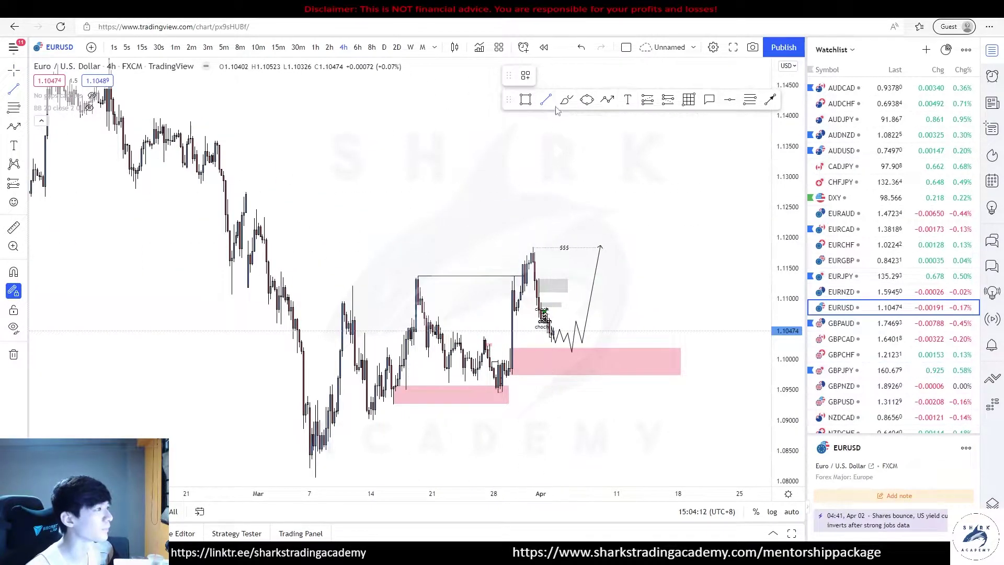
scroll(536, 159, "down", 2)
left_click_drag(189, 285, 426, 286)
right_click(340, 285)
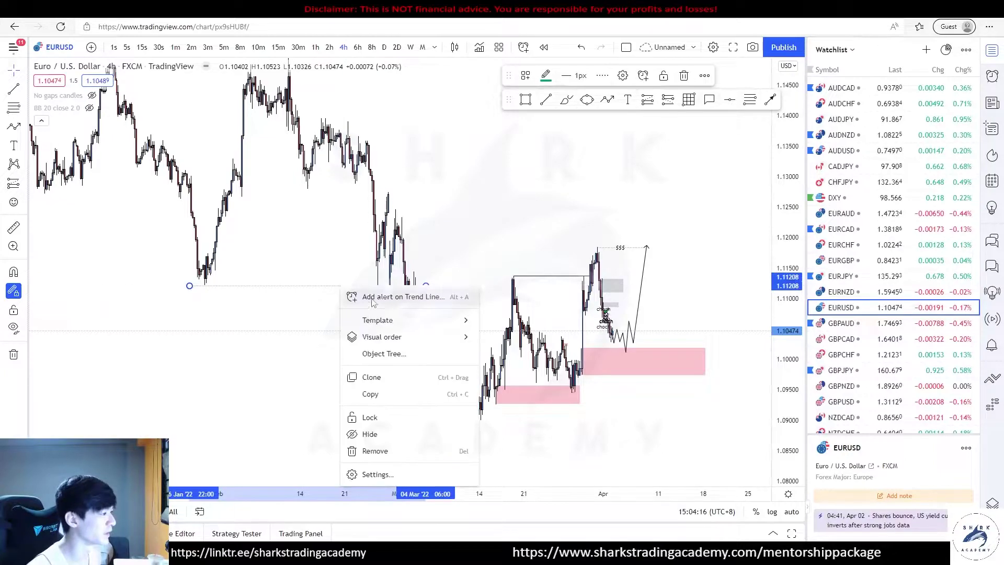
mouse_move(450, 320)
left_click(504, 365)
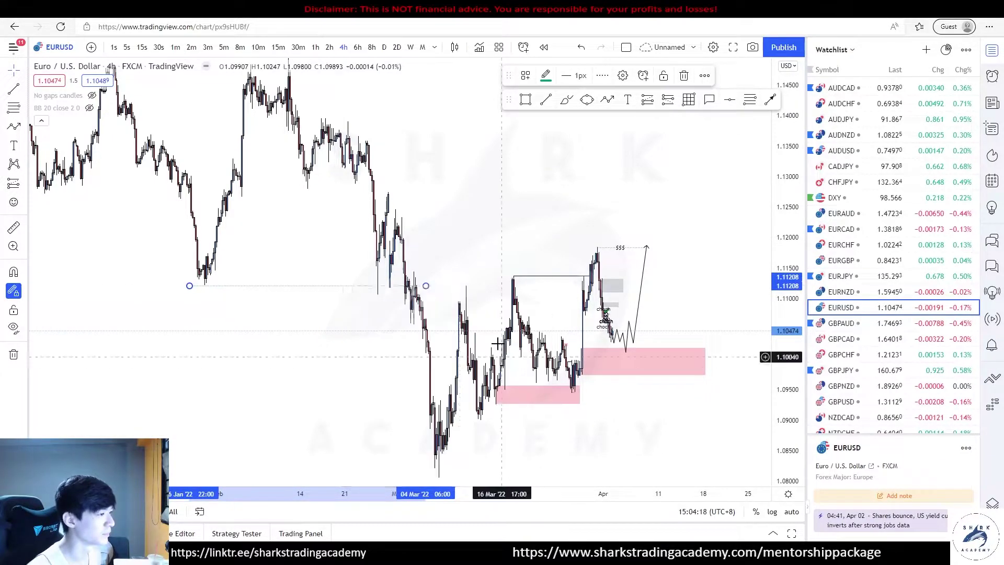
left_click(309, 292)
left_click_drag(300, 290, 298, 289)
left_click(304, 291)
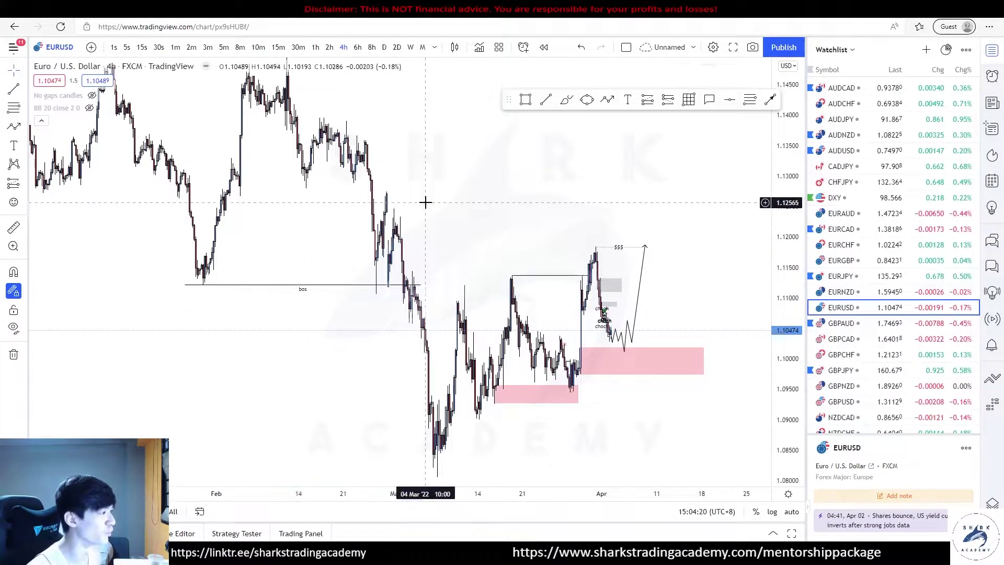
Step: Draw a Gann box from the late January low at about 1.1121 up to the February high at about 1.1495
left_click_drag(689, 166, 637, 224)
left_click_drag(428, 224, 444, 190)
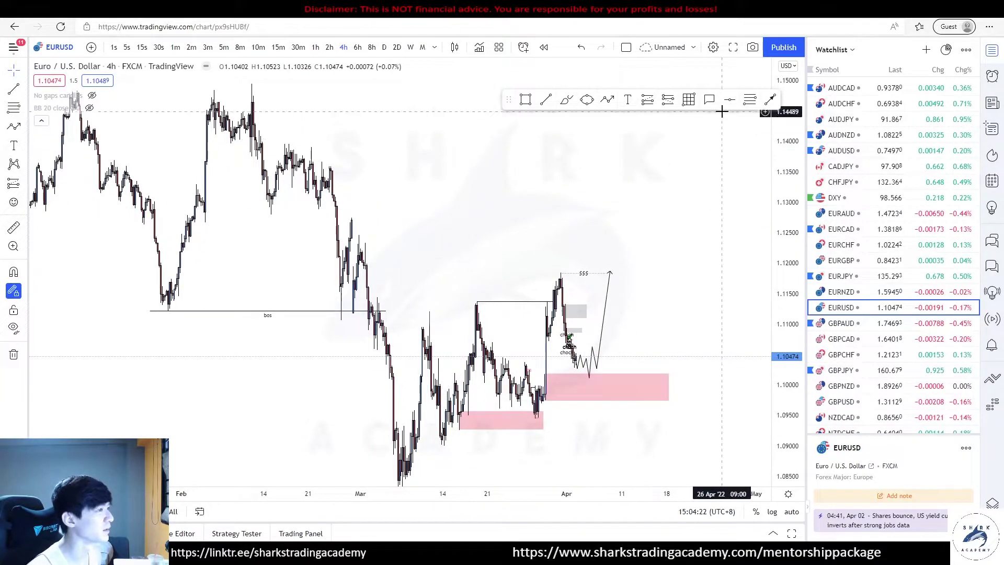
left_click(155, 311)
left_click(464, 85)
mouse_move(447, 100)
left_mouse_down()
mouse_move(360, 148)
mouse_move(446, 135)
mouse_move(704, 133)
left_mouse_up()
left_click_drag(490, 219, 521, 187)
Step: Draw a pink supply rectangle across the box's midline, spanning about 1.1361 to 1.1290 from mid-February to May
left_click(525, 99)
left_click_drag(198, 224, 761, 180)
left_click(761, 181)
left_click(667, 153)
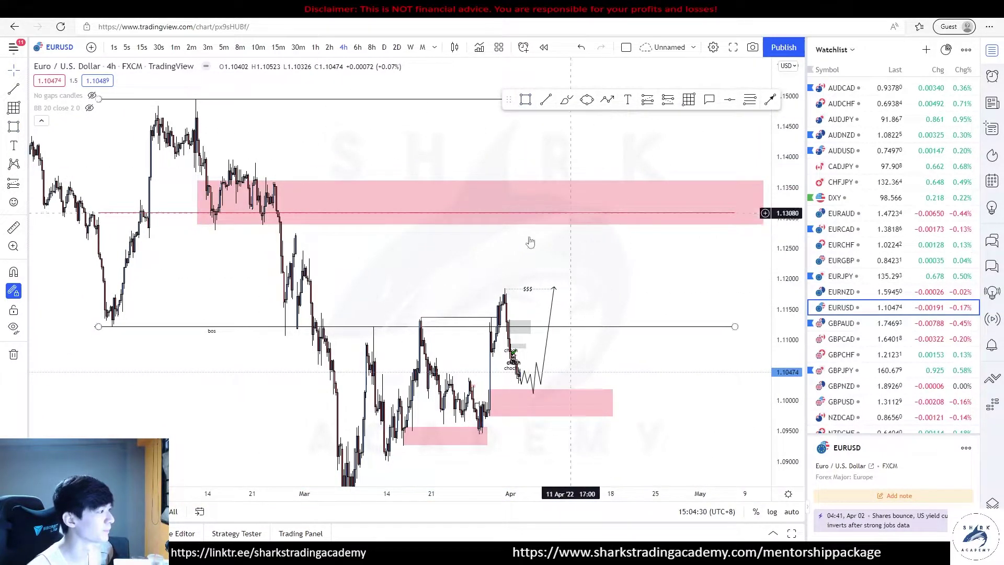
Step: Draw a horizontal trend line at 1.12728 from 26 Feb '22 to about 11 Apr '22 and apply the lq template
left_click_drag(570, 253, 568, 198)
left_click(294, 180)
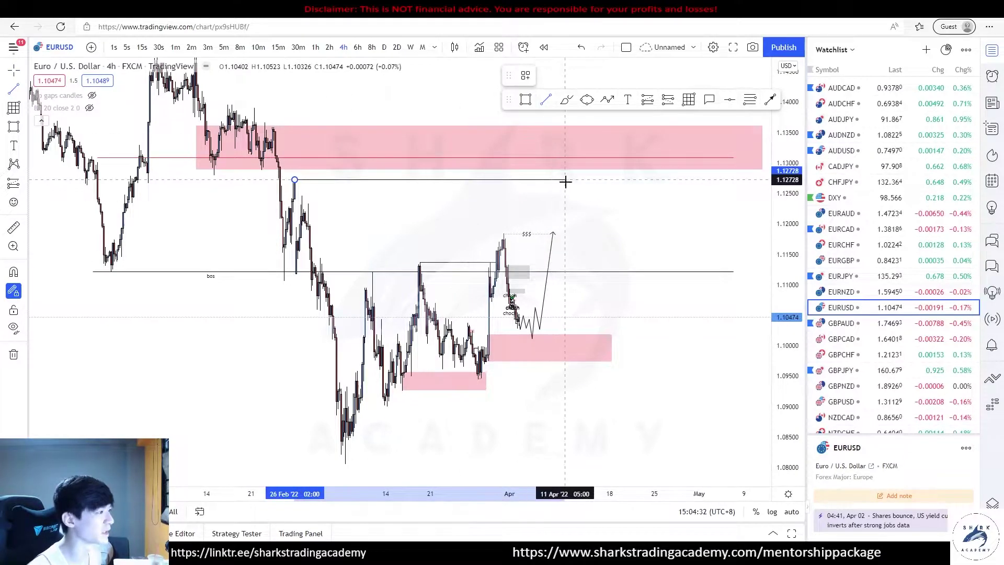
left_click(566, 179)
right_click(566, 181)
mouse_move(604, 214)
left_click(714, 359)
left_click_drag(566, 180, 582, 180)
Step: Move the projected path's arrow end up into the supply zone, to about 1.1312 on 12 Apr '22
left_click_drag(558, 213, 567, 173)
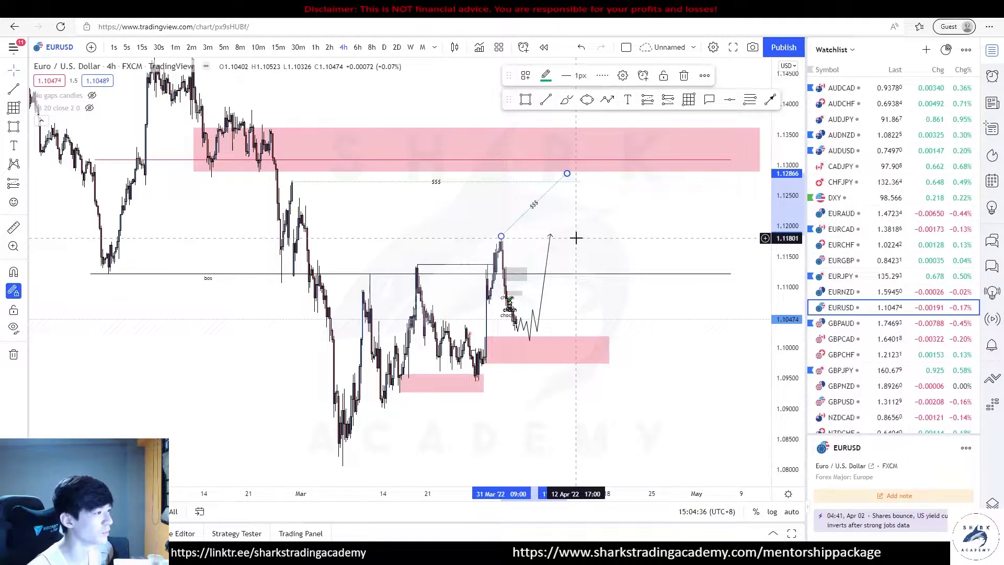
key("ctrl+z")
left_click(549, 235)
left_click_drag(551, 234, 566, 186)
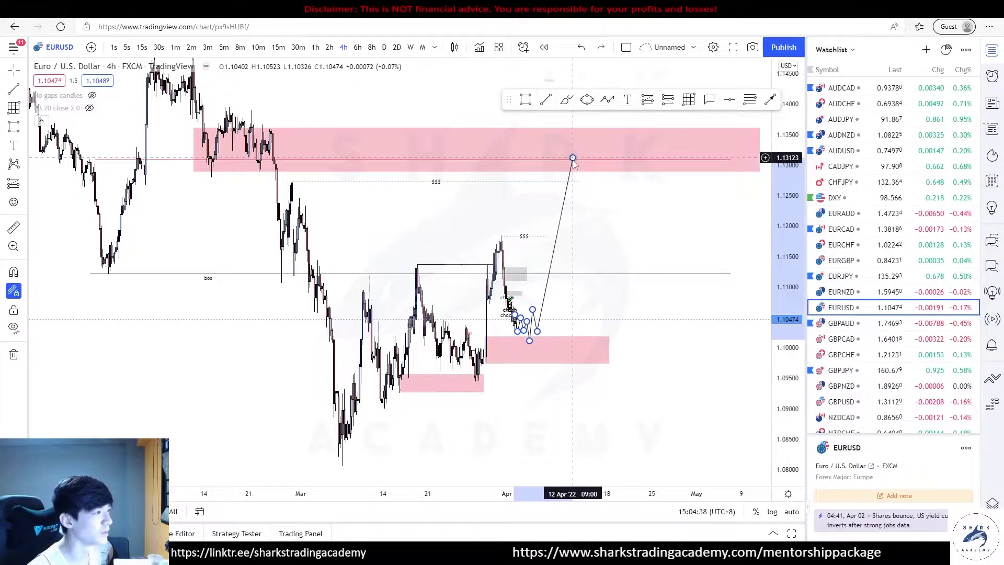
left_click(586, 199)
Step: Draw a zigzag path from the arrow end through the supply zone, falling to an arrow at about 1.0935 in mid-May
left_click_drag(616, 222, 586, 262)
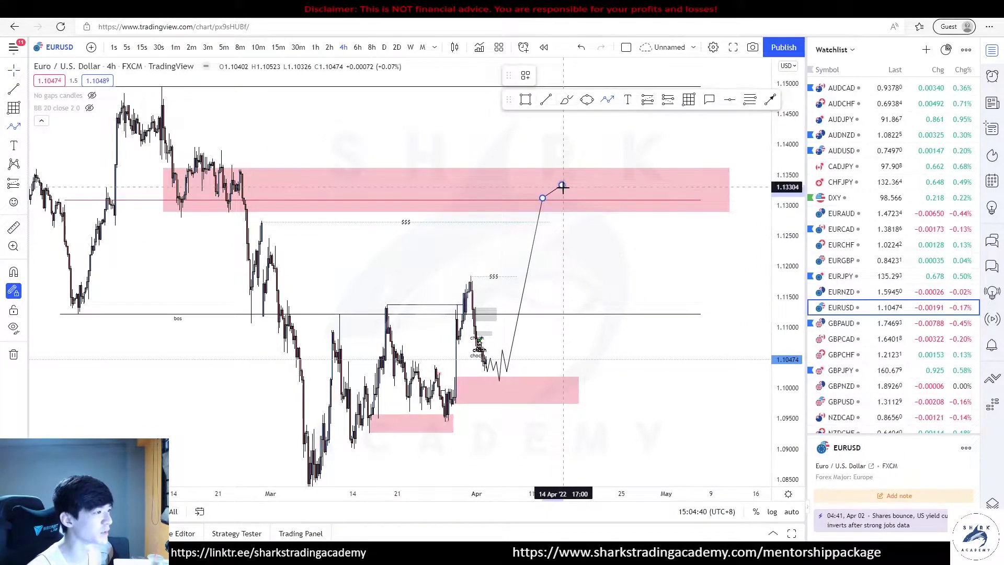
left_click(600, 182)
left_click(609, 222)
left_click(617, 169)
left_click(650, 246)
left_click(675, 197)
double_click(729, 427)
Step: Draw a second pink supply rectangle below the February high, spanning about 1.1474 to 1.1407
left_click_drag(383, 148, 378, 197)
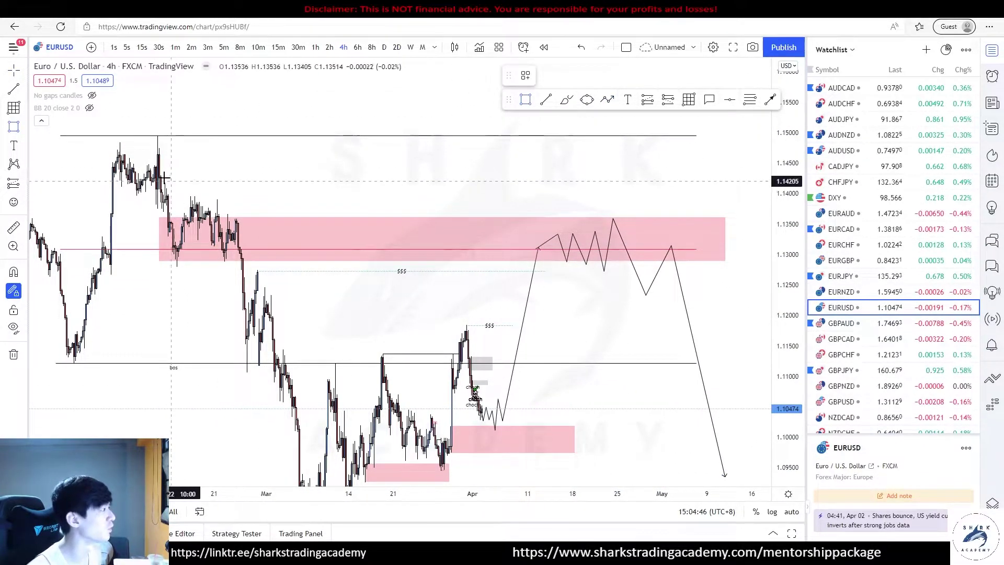
mouse_move(158, 151)
left_mouse_down()
mouse_move(359, 186)
mouse_move(731, 168)
left_mouse_up()
left_click(509, 149)
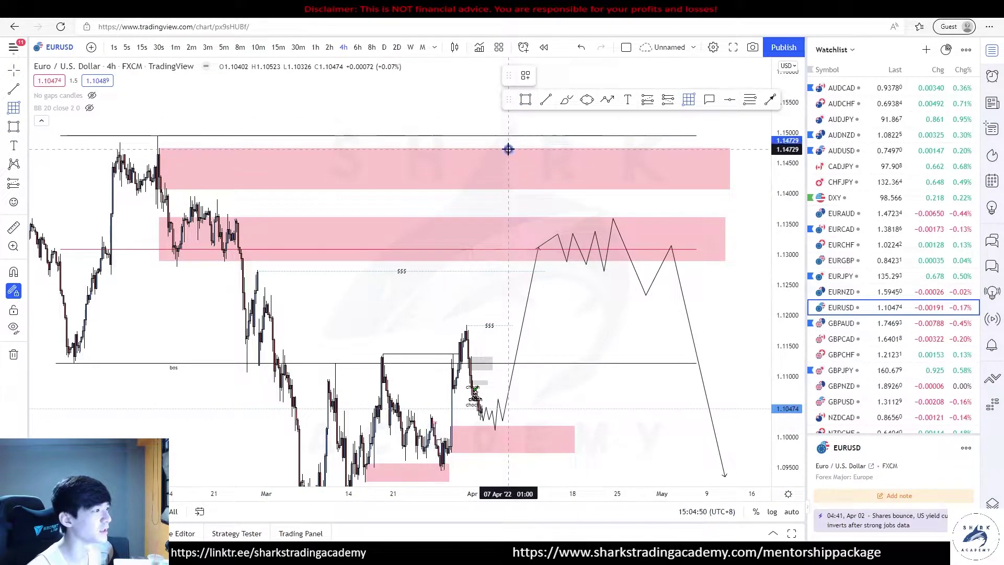
left_click(553, 188)
key("Escape")
left_click(590, 188)
left_click_drag(446, 190, 451, 168)
left_click(513, 195)
left_click(519, 189)
key("Delete")
Step: Duplicate the zigzag sell path and place the copy in the upper supply zone
mouse_move(593, 177)
left_mouse_down()
mouse_move(515, 174)
mouse_move(639, 164)
left_mouse_up()
left_click(531, 228)
key("ctrl+c")
key("ctrl+v")
left_click_drag(567, 185, 577, 198)
left_click(679, 231)
left_click_drag(643, 160, 649, 159)
Step: Extend the end of the $$$ line at the late March high to the projected rise
left_click_drag(418, 391, 553, 346)
left_click_drag(504, 256, 513, 256)
left_click_drag(572, 264, 582, 232)
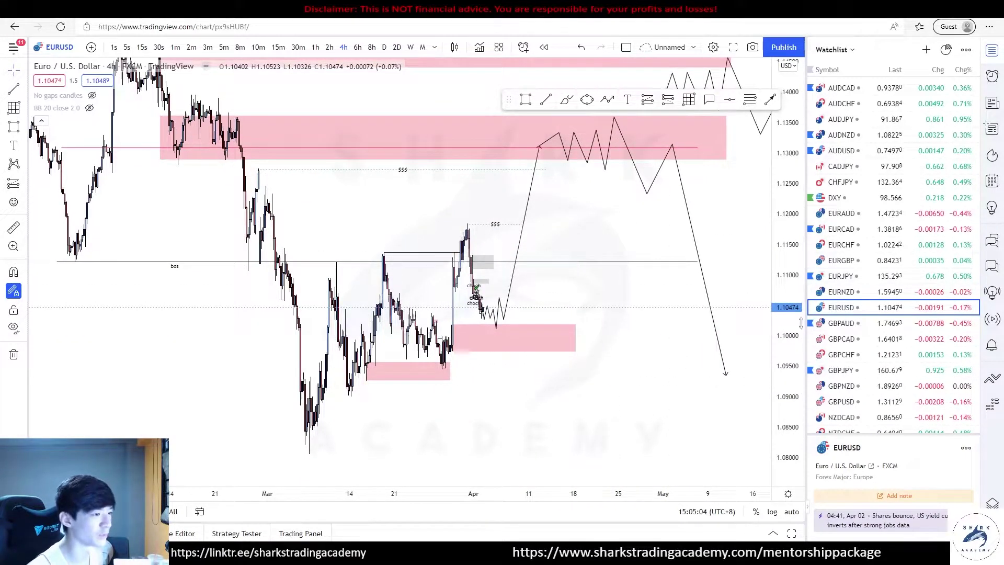
left_click_drag(788, 335, 787, 371)
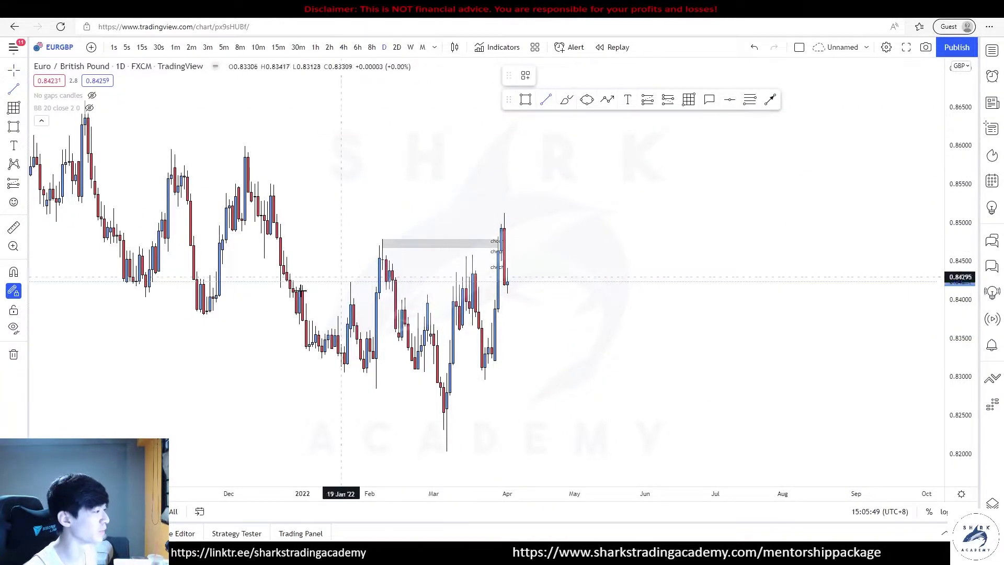
Step: On the EURGBP daily chart, draw a horizontal trend line at 0.83792 from 16 Nov '21 to 30 Dec and apply the bos down template
left_click(194, 315)
right_click(296, 316)
mouse_move(336, 350)
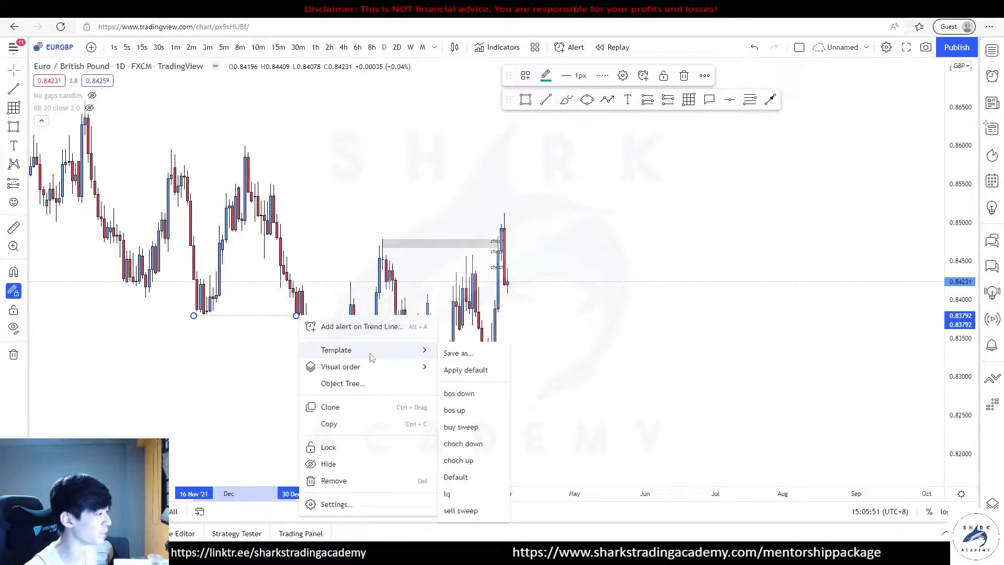
left_click(471, 394)
Step: Duplicate the bos line and place the copy at about 0.8285, under the February low and reaching the early March break
left_click(246, 316)
key("ctrl+c")
key("ctrl+v")
left_click_drag(250, 298, 397, 393)
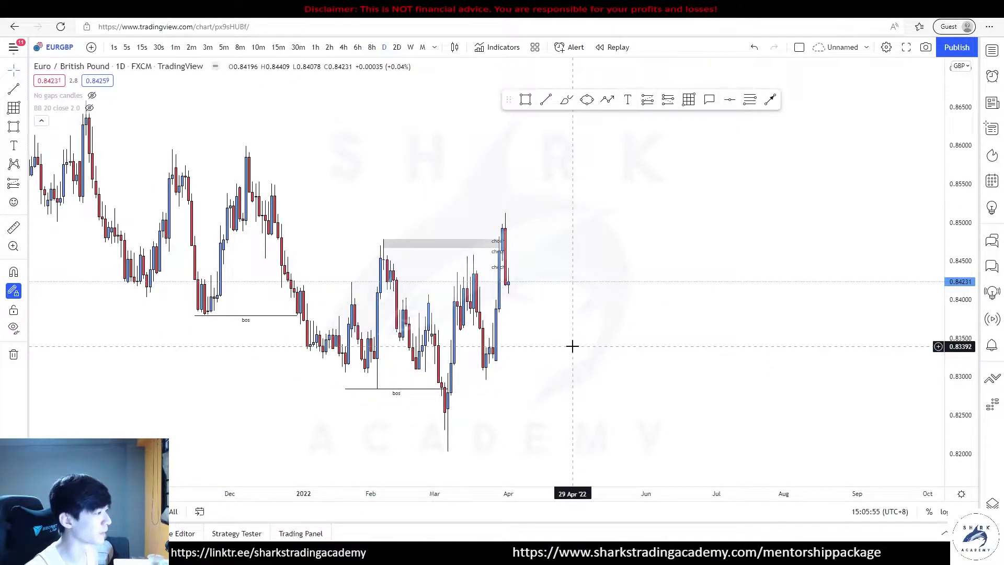
Step: Replace the grey zone at the February high with a horizontal trend line at about 0.8478 reaching the late March rally
left_click(407, 242)
key("Delete")
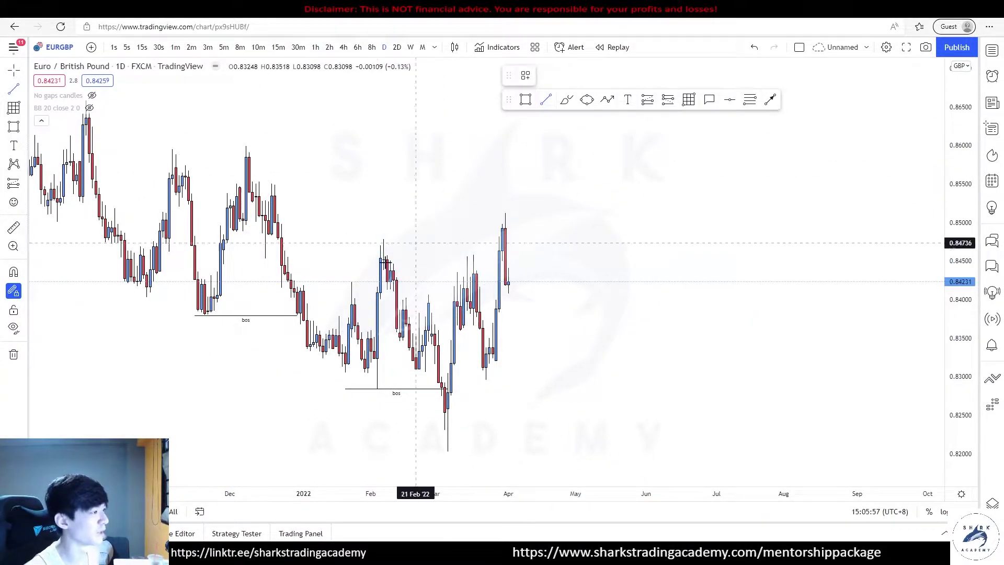
left_click(384, 239)
left_click(567, 242)
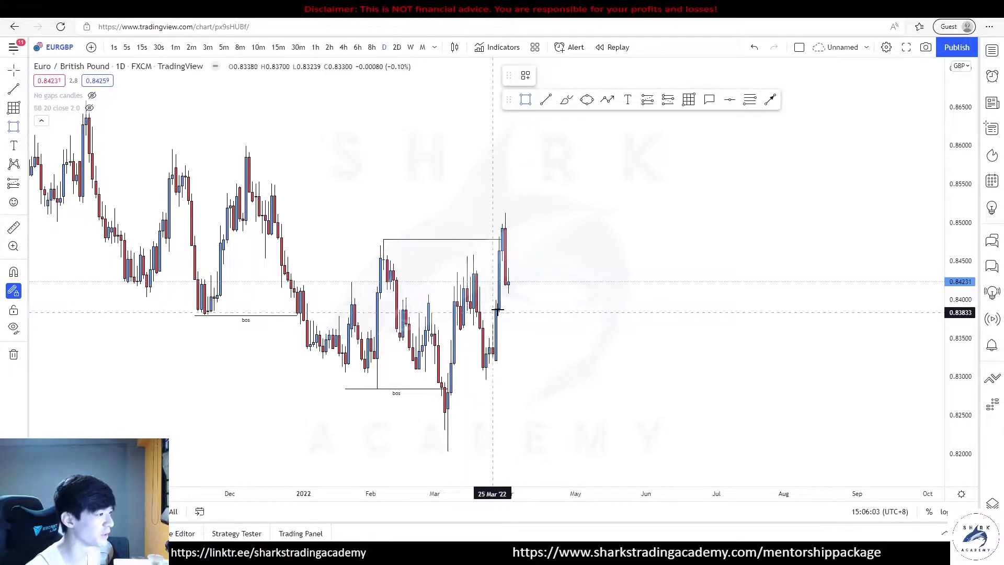
Step: Draw two pink demand rectangles from the late March rally, spanning about 0.8400 to 0.8384 and about 0.8370 to 0.8321
left_click_drag(497, 299, 677, 312)
left_click_drag(493, 323, 733, 359)
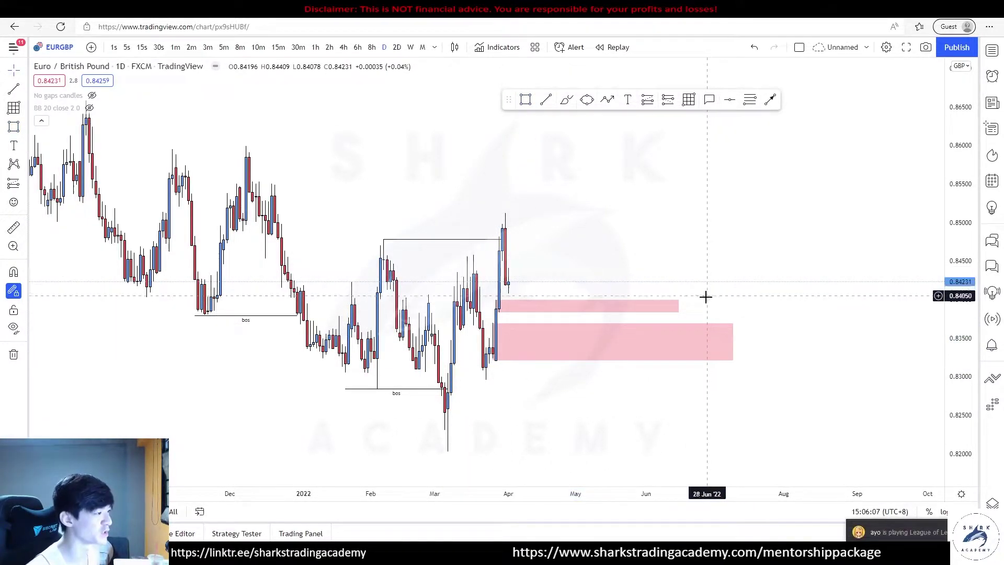
Step: On the 8-hour chart, draw a pink demand rectangle from the March low, about 0.8260 to 0.8202, using a temporary Gann box from 0.83059 to 0.82007
scroll(669, 245, "right", 2)
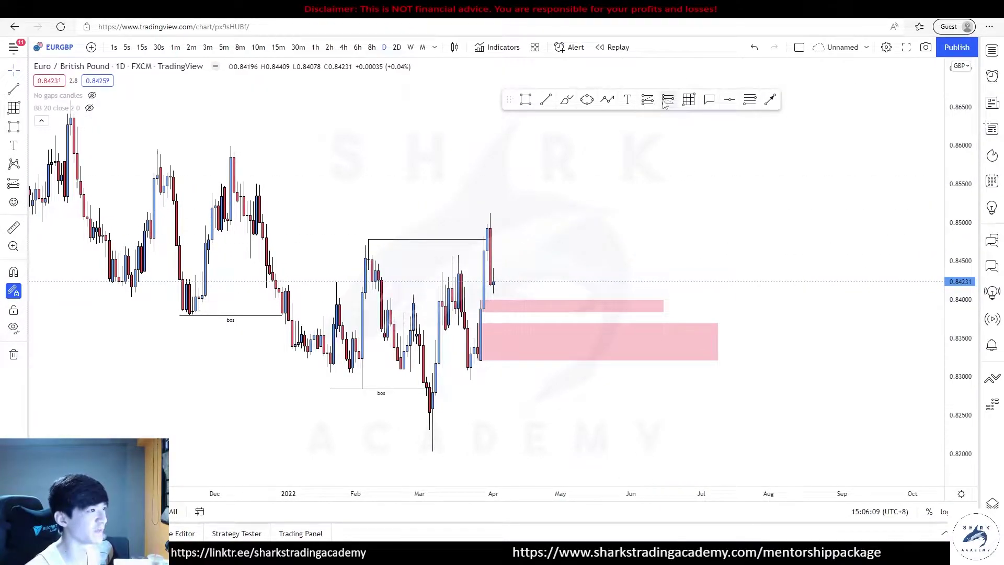
left_click_drag(432, 372, 839, 453)
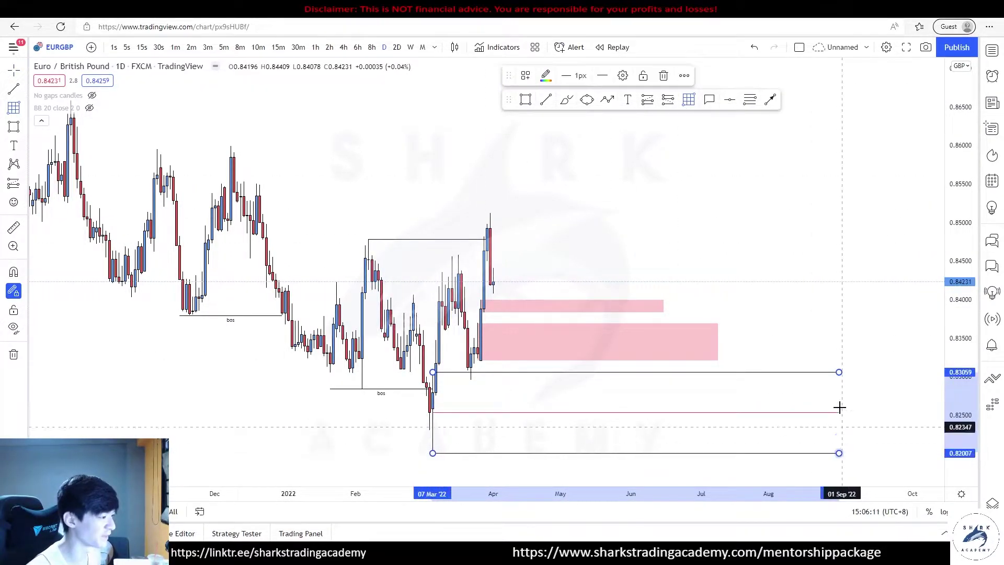
left_click(370, 48)
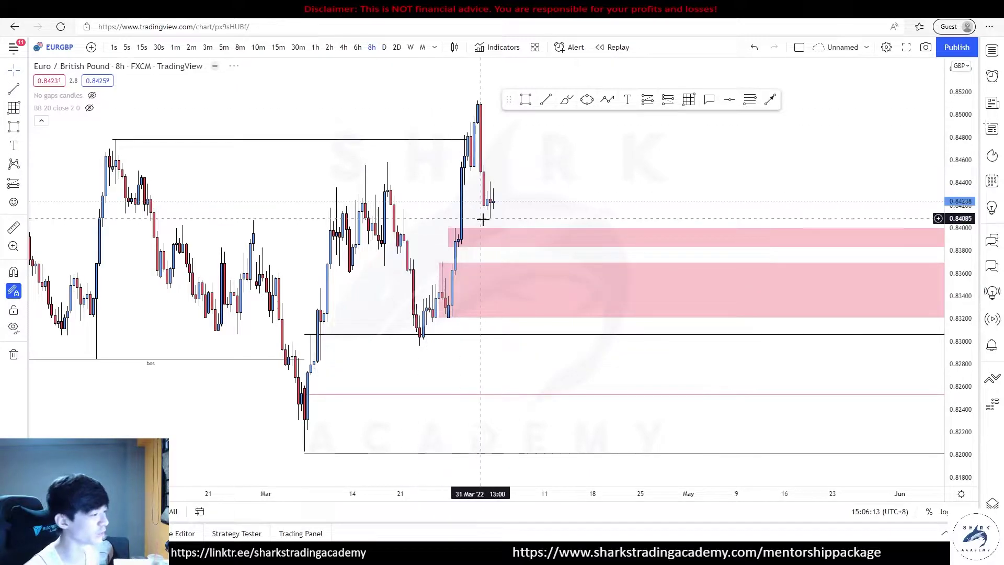
mouse_move(304, 386)
left_mouse_down()
mouse_move(436, 453)
mouse_move(944, 419)
left_mouse_up()
left_click(484, 415)
left_click(487, 393)
key("Delete")
left_click(685, 175)
Step: Review the three EURGBP demand zones on the daily chart
scroll(684, 177, "down", 2)
left_click_drag(636, 177, 451, 137)
left_click(384, 48)
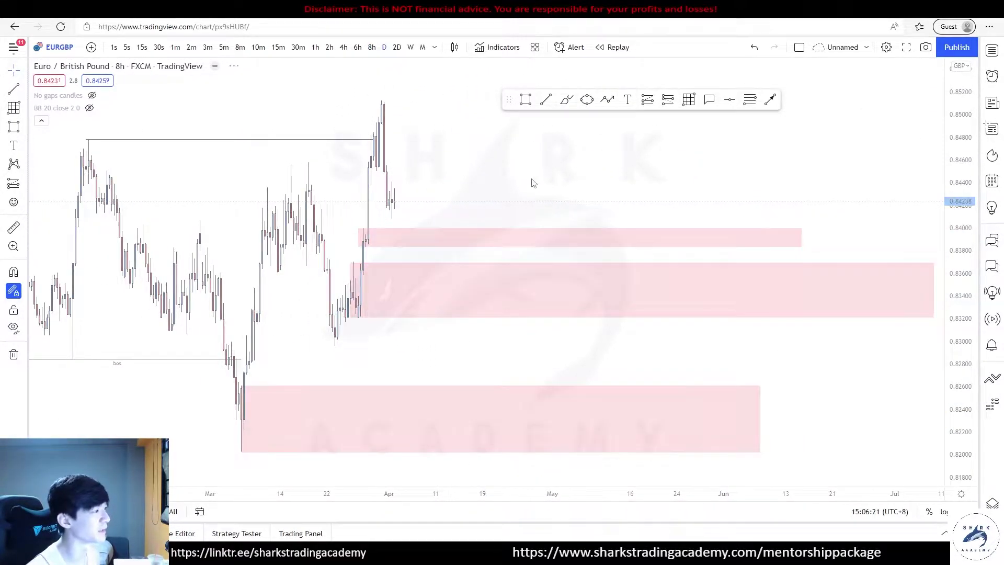
scroll(633, 183, "up", 3)
scroll(573, 191, "up", 2)
left_click_drag(470, 190, 572, 166)
scroll(579, 175, "up", 1)
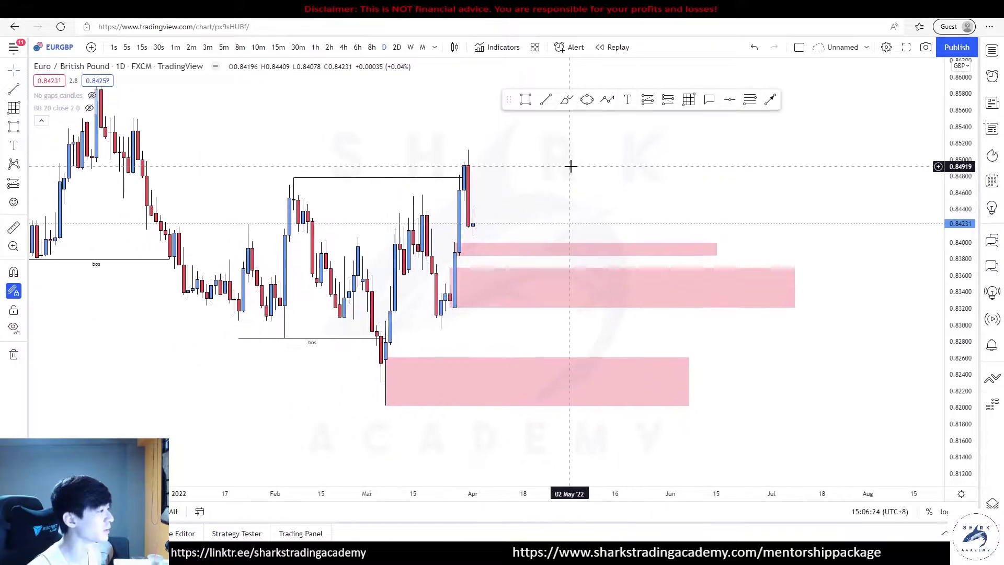
Step: On the 4-hour chart, draw a zigzag path from the latest candle into the upper demand zone, ending in an up arrow at about 0.8442
left_click(343, 48)
left_click_drag(746, 168, 592, 233)
scroll(592, 233, "up", 2)
mouse_move(385, 266)
left_mouse_down()
mouse_move(392, 287)
mouse_move(421, 308)
mouse_move(429, 240)
left_mouse_up()
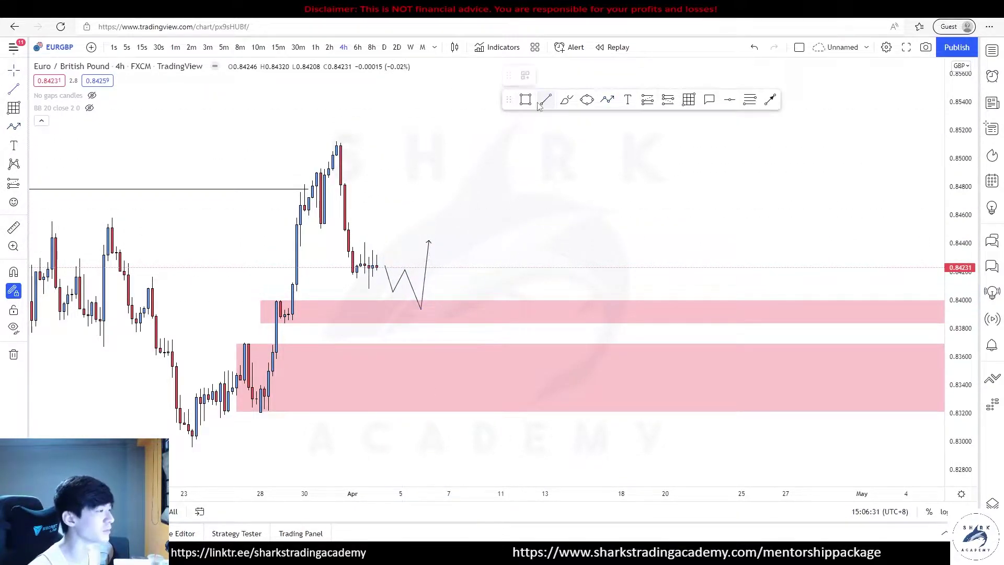
Step: Add a short horizontal line at about 0.8423 across the path and a small demand rectangle from 0.84134 to 0.84056, 05 to 08 Apr '22
left_click(425, 267)
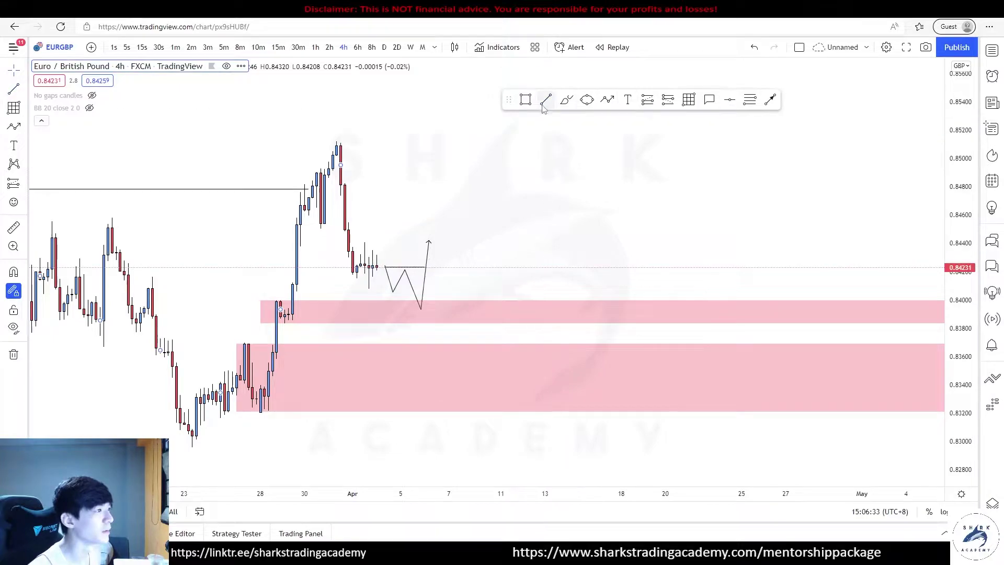
left_click_drag(417, 281, 485, 292)
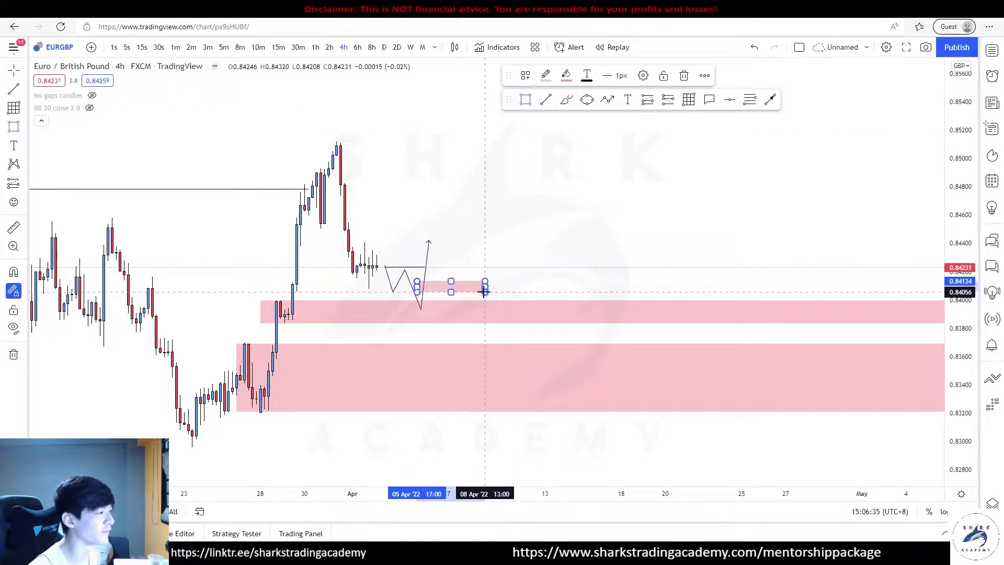
Step: Draw a second zigzag path from about 0.8378 through the middle demand zone, ending in an up arrow at 0.84285 on 11 Apr '22
left_click_drag(497, 222, 491, 181)
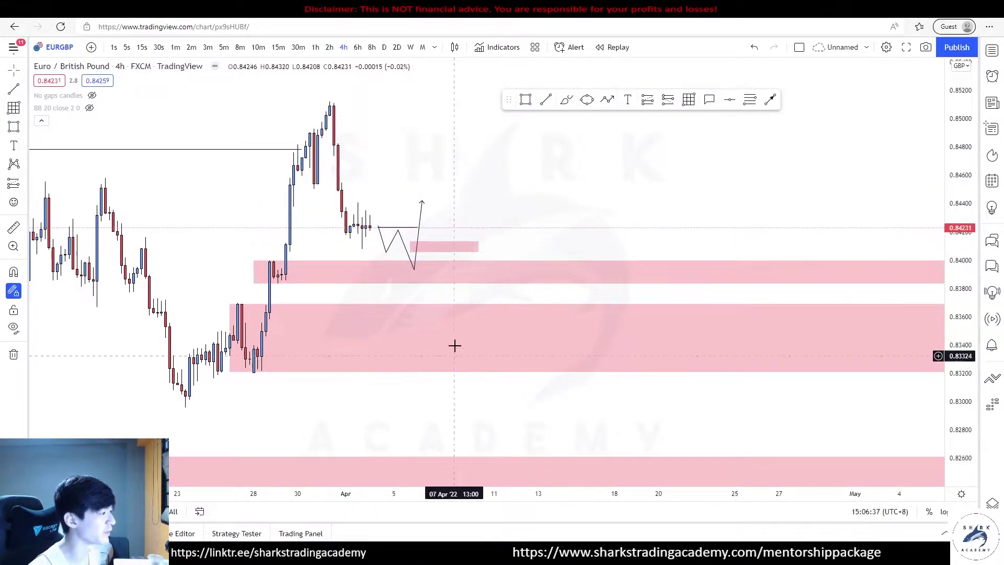
scroll(593, 160, "down", 3)
left_click(534, 292)
left_click(543, 324)
left_click(549, 300)
left_click(567, 342)
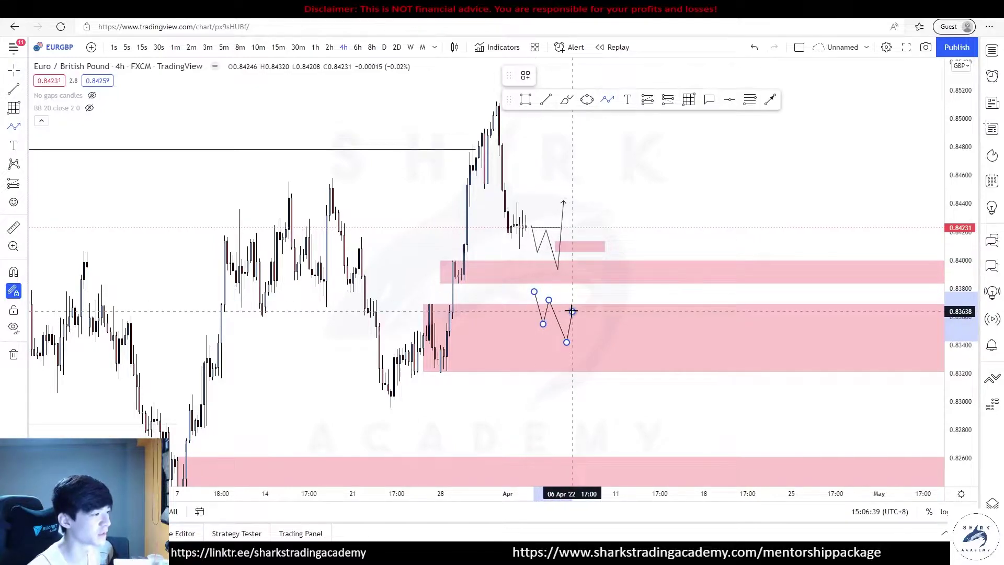
left_click(573, 312)
left_click(582, 346)
double_click(628, 217)
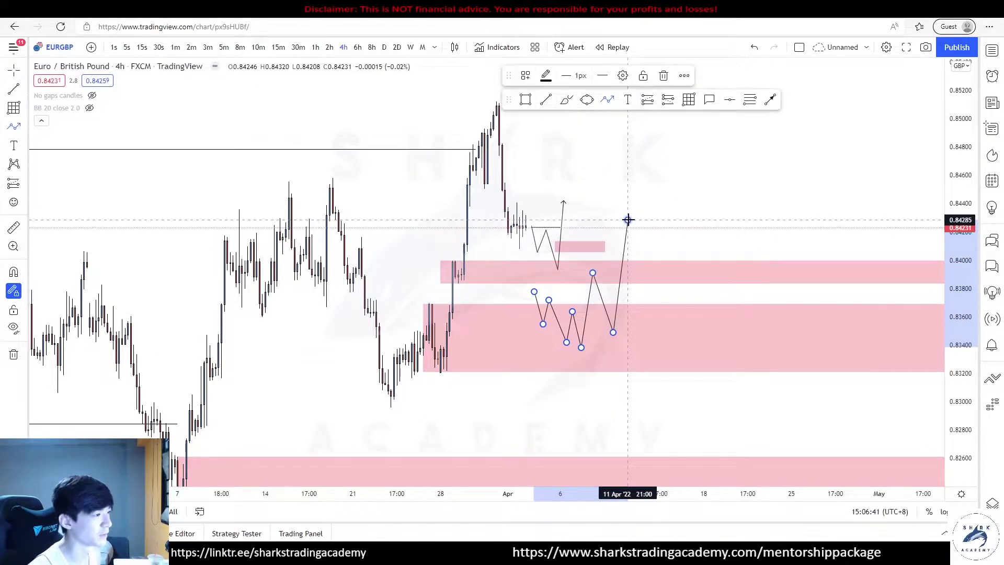
scroll(597, 193, "up", 2)
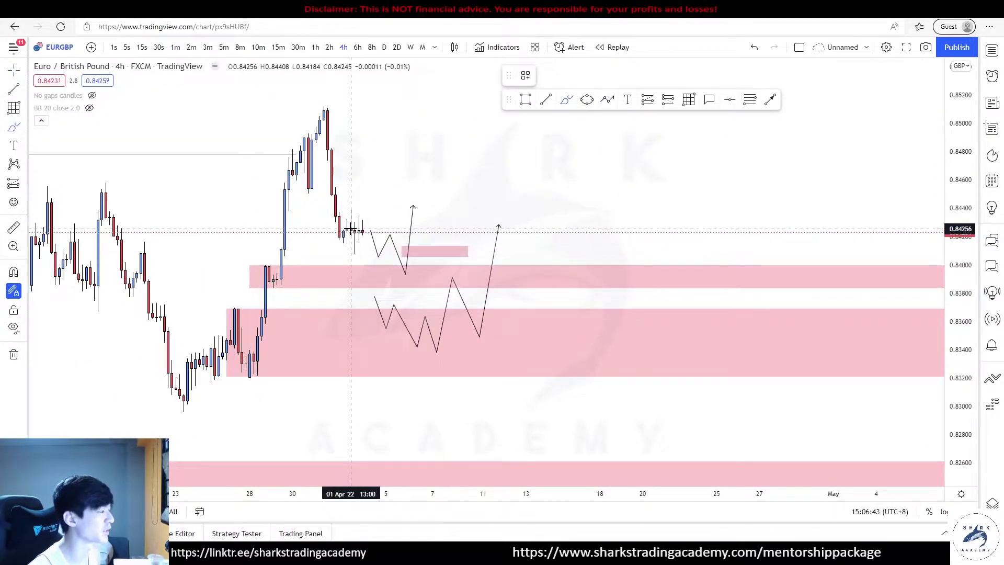
scroll(350, 229, "down", 3)
left_click_drag(374, 104, 359, 386)
key("ctrl+z")
Step: Draw a rectangle around the rally from 22 to 31 Mar '22, spanning 0.82931 to 0.85121, and apply the unfilled outline template
left_click(526, 99)
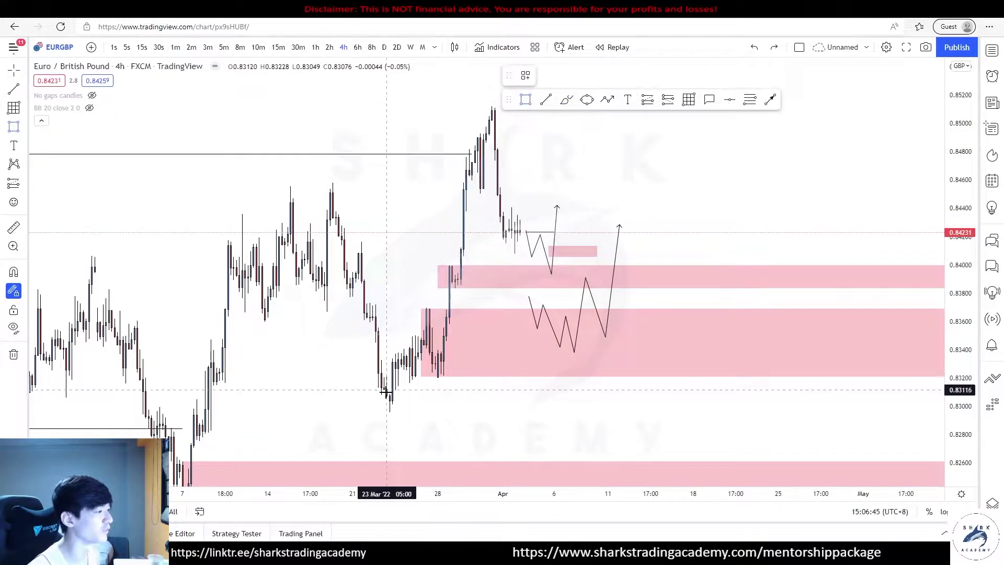
left_click(378, 416)
left_click(497, 106)
right_click(498, 108)
mouse_move(529, 118)
left_click(594, 167)
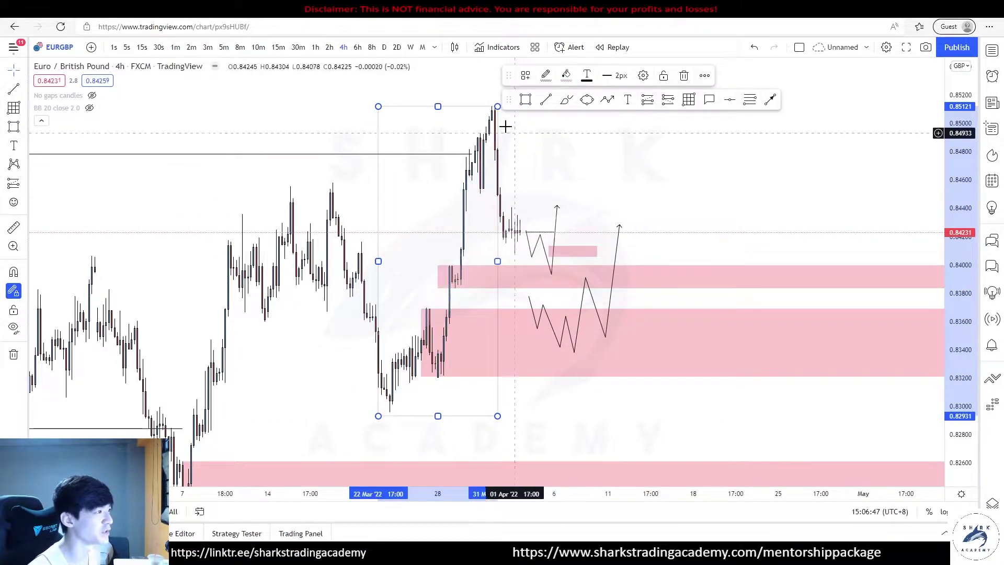
Step: Draw an unfilled outline rectangle around the wider upswing from 03 Mar to 05 Apr '22, spanning 0.81889 to 0.85519
left_click(512, 133)
scroll(602, 152, "down", 2)
scroll(692, 172, "down", 2)
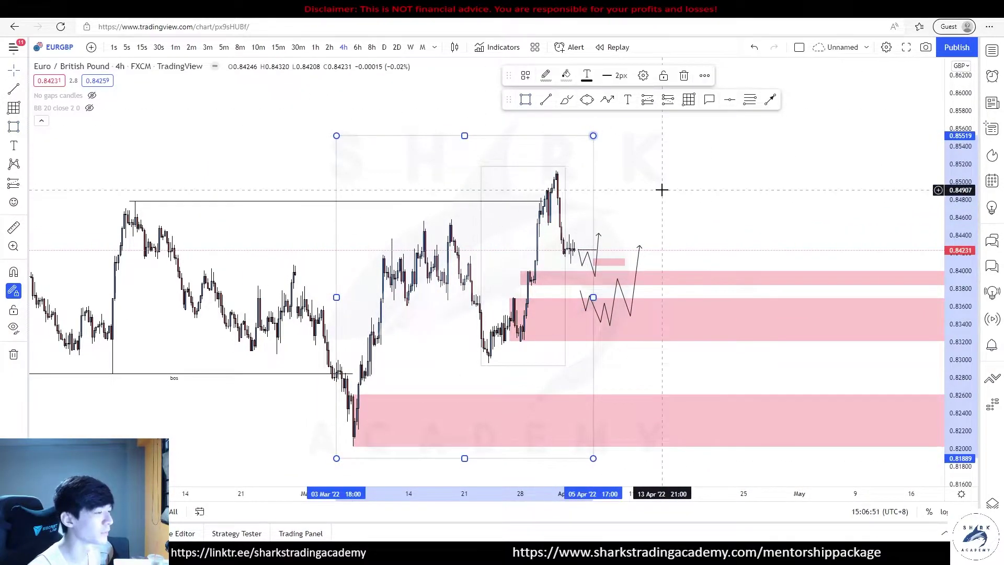
left_click_drag(661, 190, 619, 210)
scroll(738, 217, "up", 3)
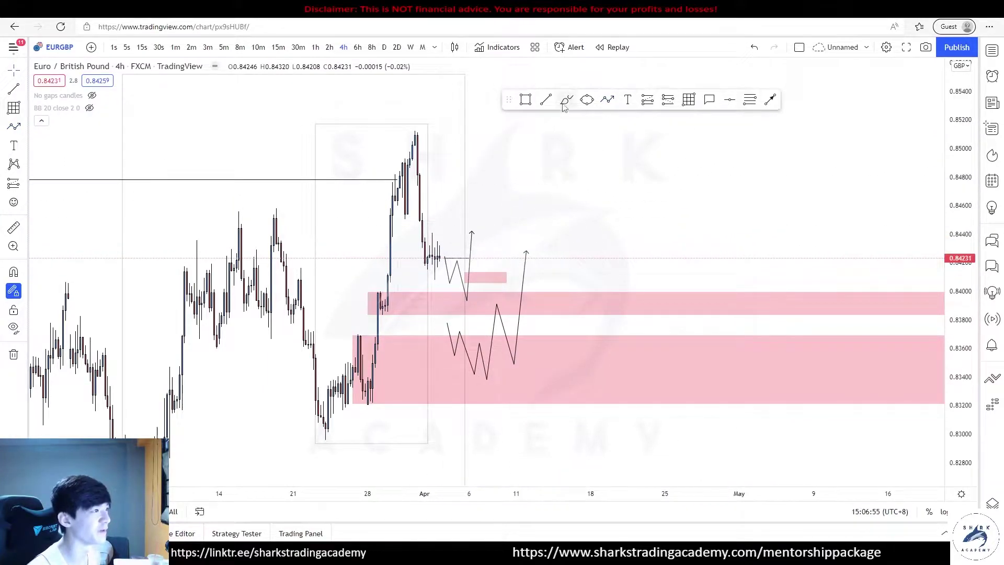
Step: Brush a horizontal line at about 0.8444 from the first arrow's tip, with a wavy path below it ending in a small circle
mouse_move(475, 241)
left_mouse_down()
mouse_move(494, 253)
mouse_move(538, 226)
left_mouse_up()
mouse_move(550, 303)
left_mouse_down()
mouse_move(426, 354)
mouse_move(568, 329)
left_mouse_up()
key("ctrl+z")
scroll(521, 317, "down", 5)
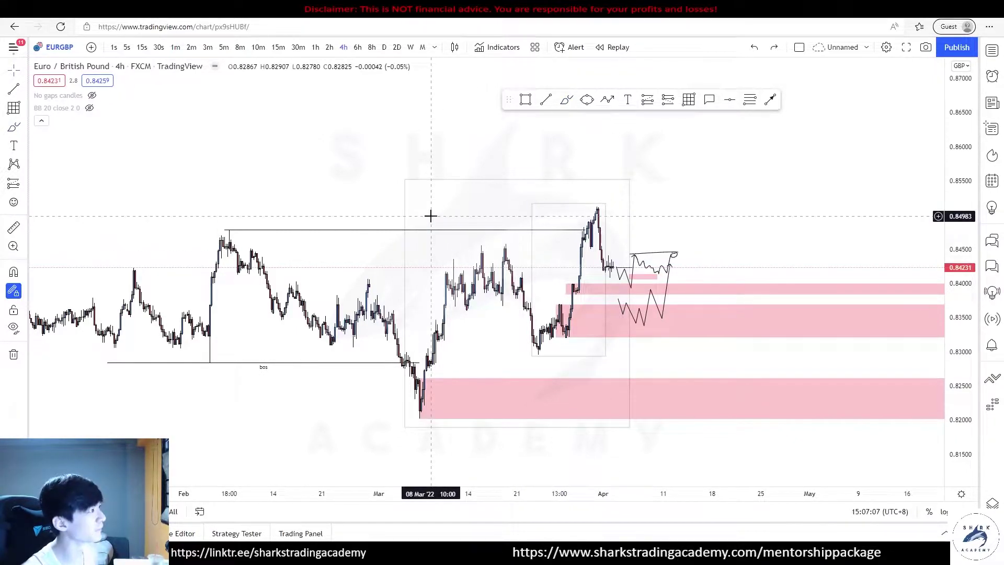
Step: Place a long position at 14 Apr '22 on the upper demand zone with entry 0.84001, stop 0.83791 and target 0.85133
scroll(689, 216, "up", 2)
left_click_drag(801, 265, 666, 255)
scroll(696, 266, "down", 1)
left_click_drag(958, 342, 931, 242)
scroll(608, 183, "down", 2)
left_click_drag(623, 177, 597, 200)
scroll(597, 200, "right", 3)
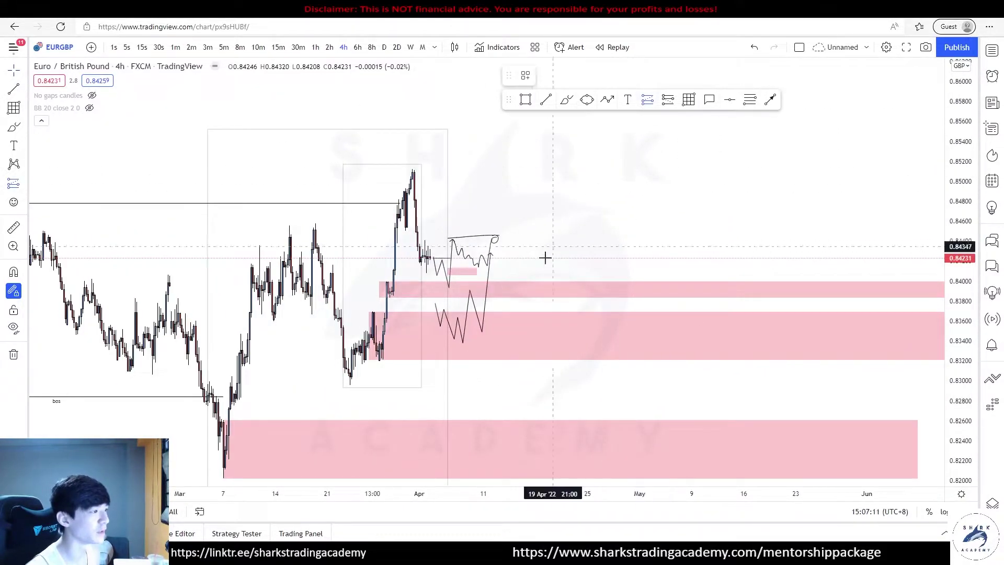
left_click(515, 281)
left_click_drag(518, 344, 519, 307)
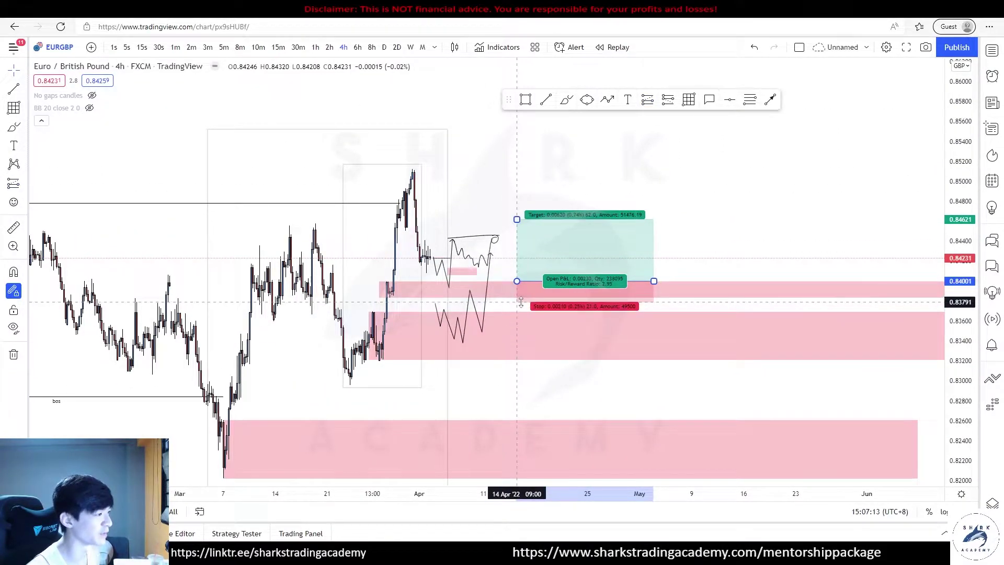
left_click_drag(517, 219, 516, 168)
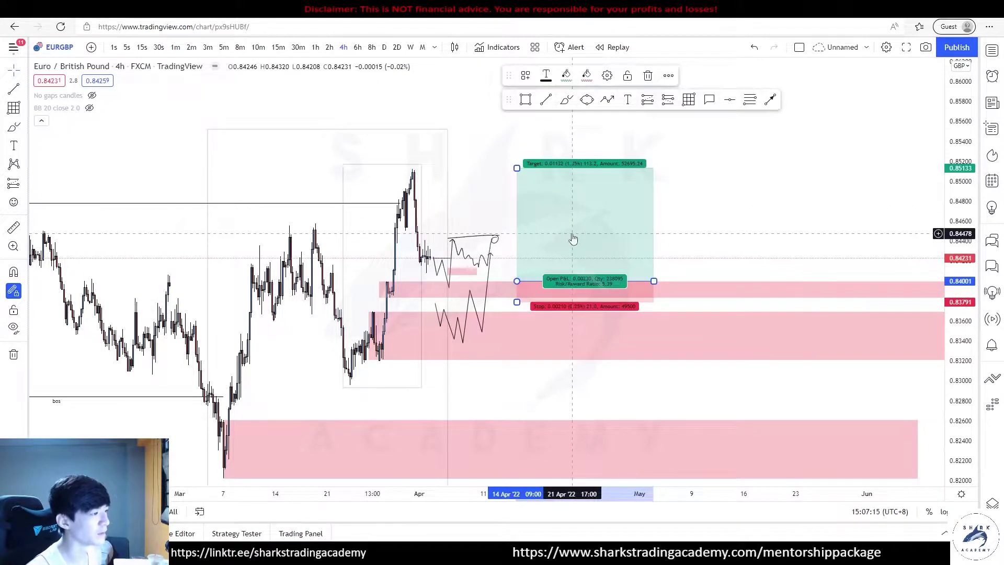
Step: Duplicate the long position onto the middle zone with entry 0.83686 and stop 0.83151, and onto the lowest zone with entry 0.82617 and stop 0.82003
mouse_move(541, 269)
left_mouse_down()
mouse_move(612, 217)
mouse_move(555, 339)
mouse_move(585, 347)
mouse_move(567, 249)
mouse_move(579, 361)
left_mouse_up()
left_click_drag(722, 408, 698, 301)
left_click(521, 365)
left_click_drag(521, 366, 521, 373)
scroll(689, 177, "down", 3)
left_click_drag(690, 176, 742, 233)
left_click_drag(961, 241, 938, 312)
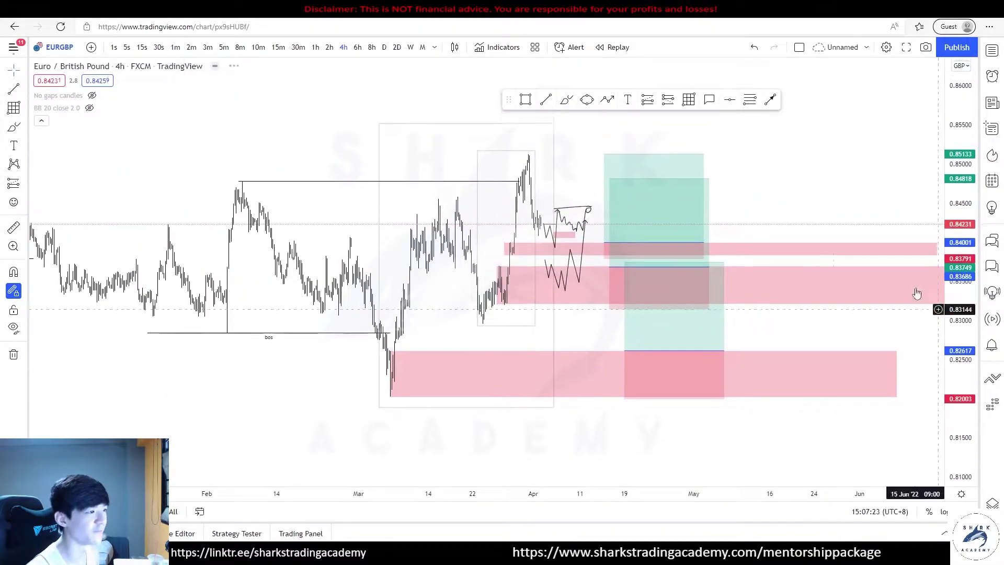
Step: Raise the lowest long position's target to 0.85103 and shift the whole position down slightly to an entry of 0.82602
left_click_drag(834, 260, 831, 289)
scroll(819, 282, "up", 2)
left_click_drag(554, 292, 554, 186)
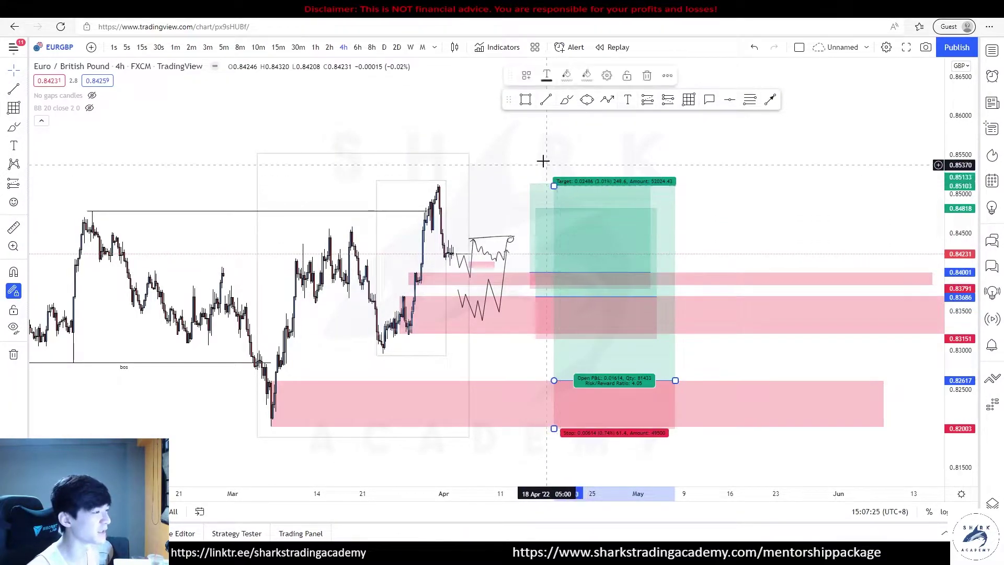
left_click(545, 163)
left_click_drag(961, 189, 960, 221)
left_click_drag(723, 181, 783, 186)
scroll(773, 216, "down", 1)
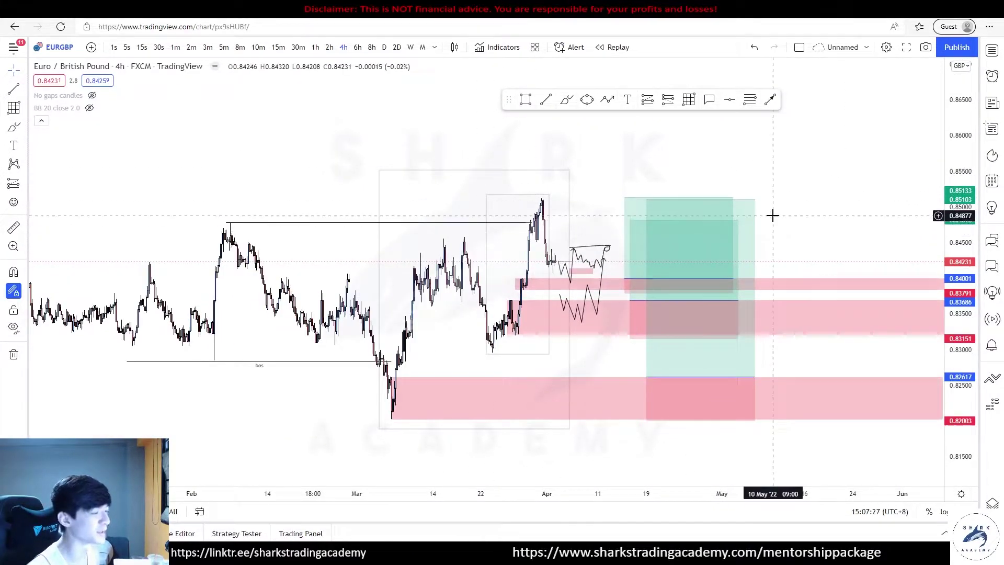
left_click_drag(686, 365, 689, 366)
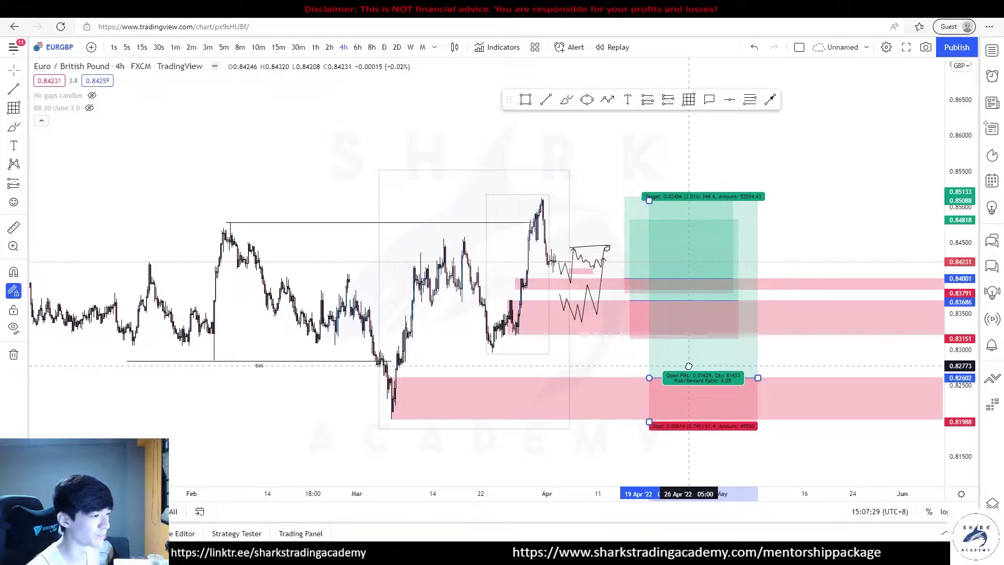
left_click(799, 366)
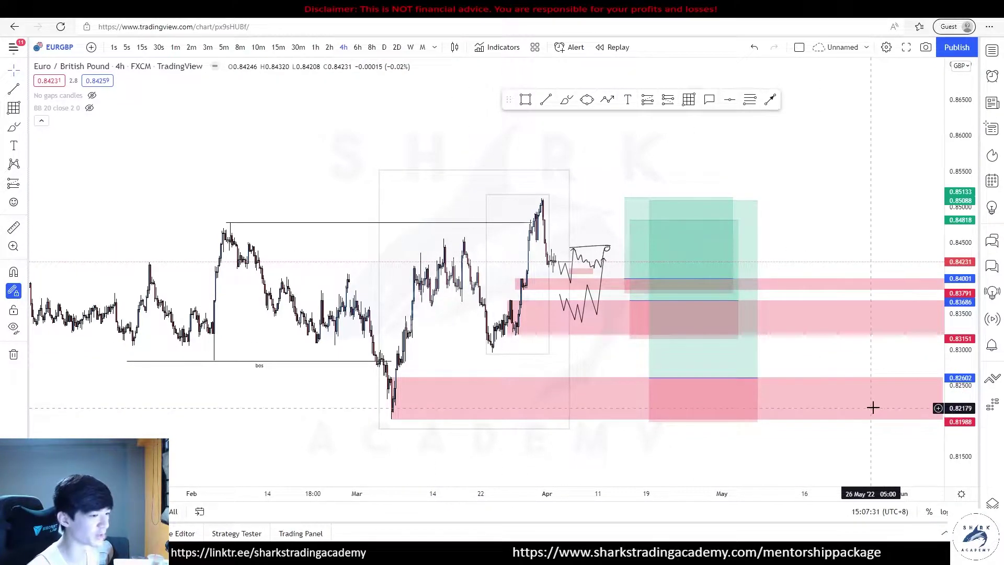
Step: Tighten the lowest demand zone so it starts at 07 Mar '22 14:00 and spans about 0.82557 to 0.82205
left_click_drag(952, 406, 953, 299)
left_click_drag(825, 386, 837, 296)
scroll(527, 345, "up", 3)
left_click_drag(284, 343, 403, 312)
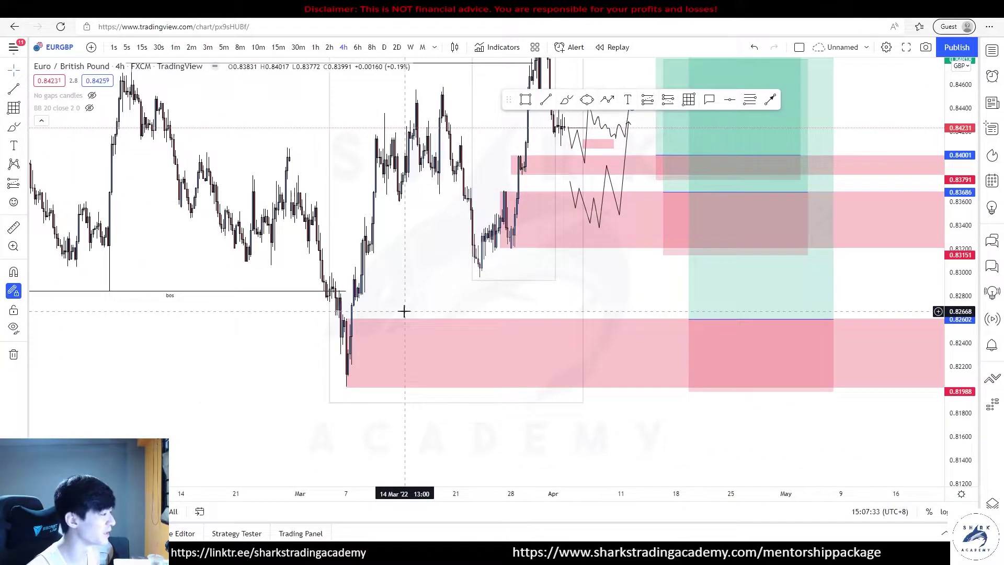
scroll(403, 311, "up", 2)
mouse_move(220, 319)
left_mouse_down()
mouse_move(220, 349)
mouse_move(224, 324)
left_mouse_up()
left_click_drag(223, 388, 223, 365)
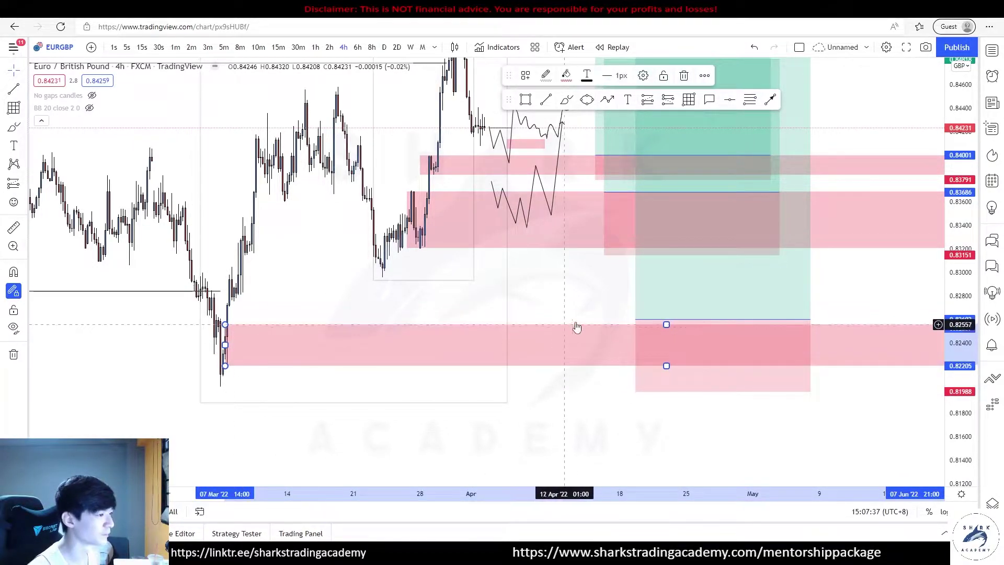
Step: Realign the lowest long position to the tightened zone with entry 0.82566, stop 0.82013 and target 0.85106
left_click_drag(634, 320, 616, 323)
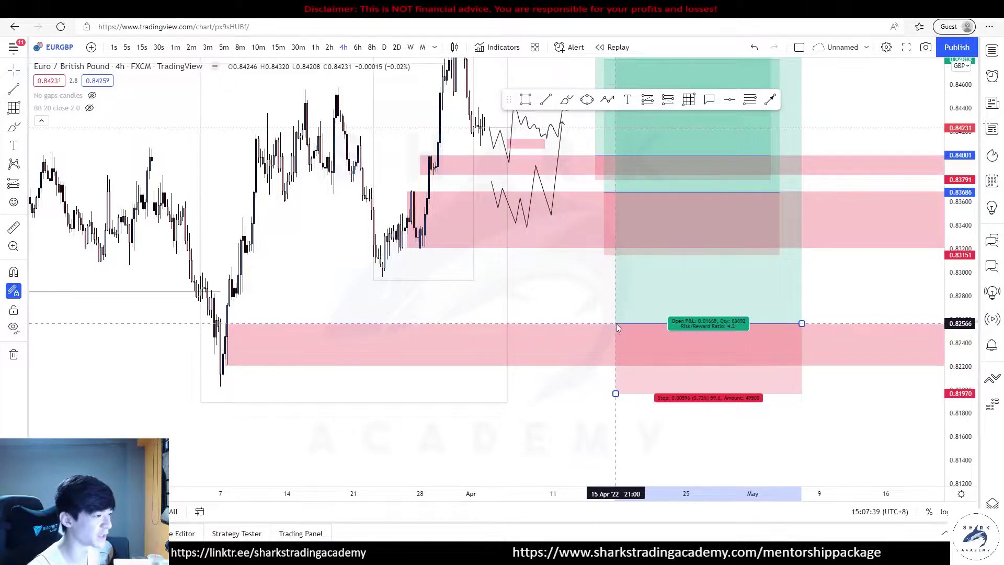
left_click_drag(616, 397, 617, 385)
scroll(874, 347, "down", 4)
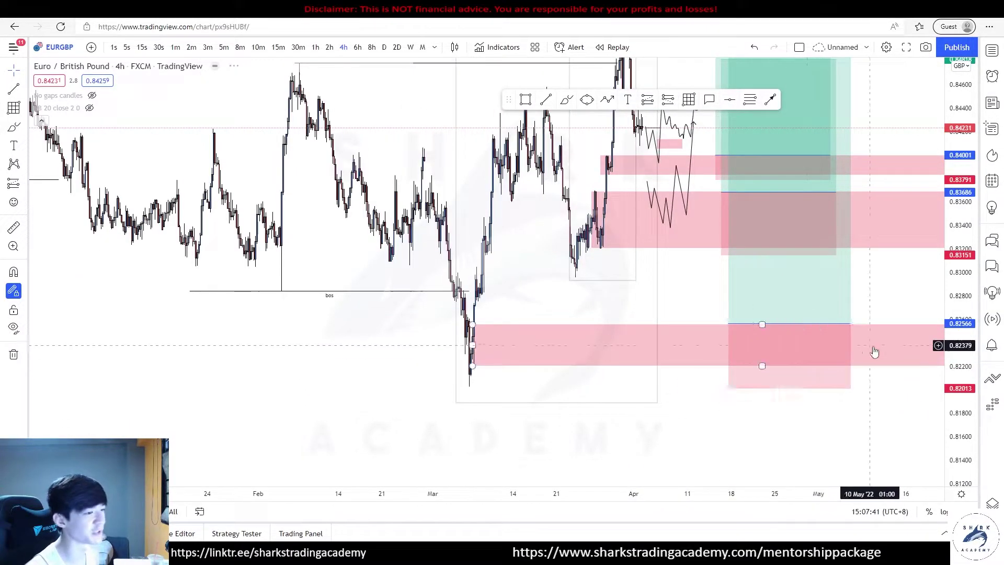
left_click_drag(835, 158, 756, 262)
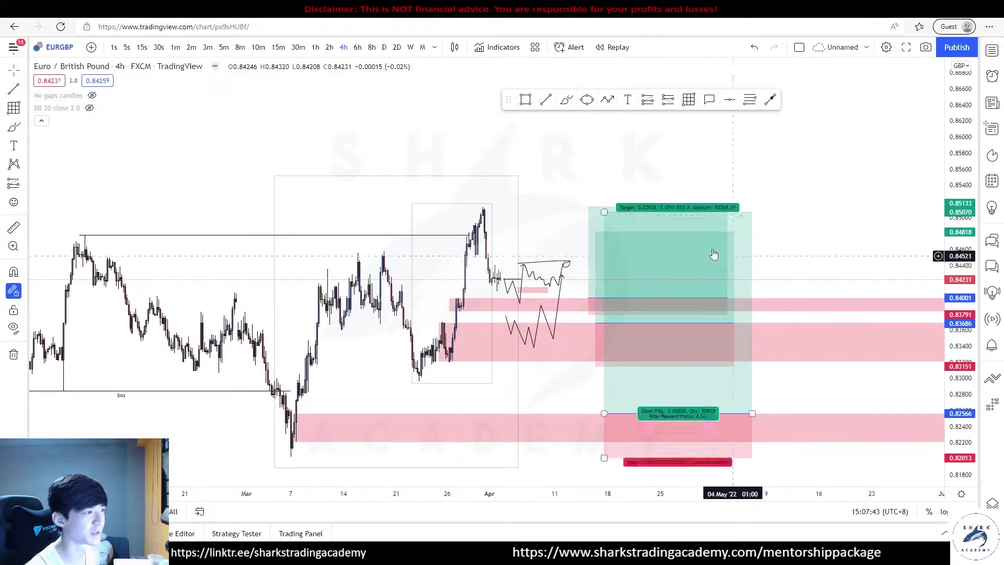
left_click_drag(604, 212, 604, 208)
left_click_drag(623, 175, 628, 107)
scroll(769, 304, "down", 1)
scroll(793, 301, "up", 3)
scroll(586, 405, "down", 3)
left_click_drag(637, 410, 634, 416)
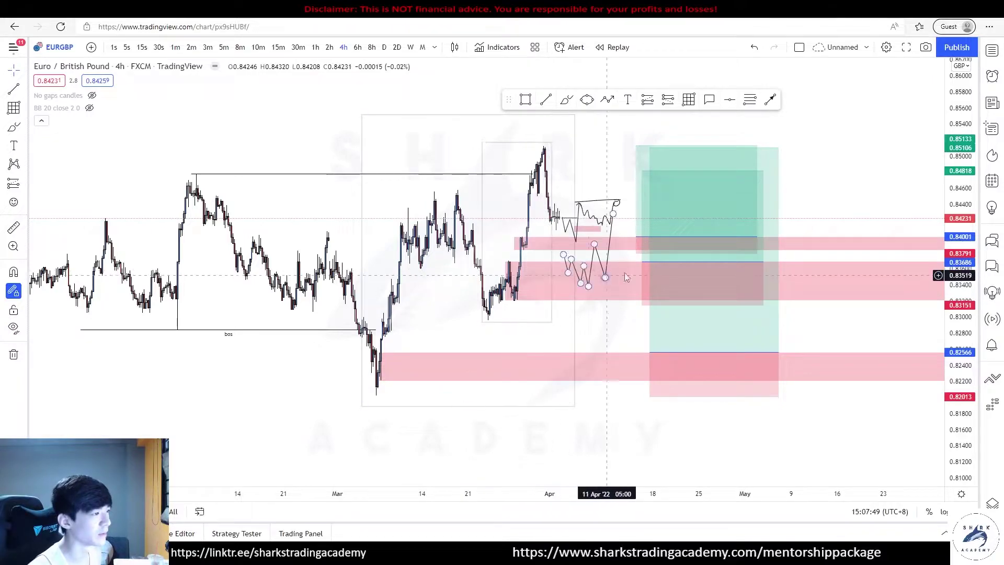
Step: Brush a circle around the projected paths and a wavy path into the lowest demand zone, undoing each stroke
left_click_drag(655, 204, 577, 189)
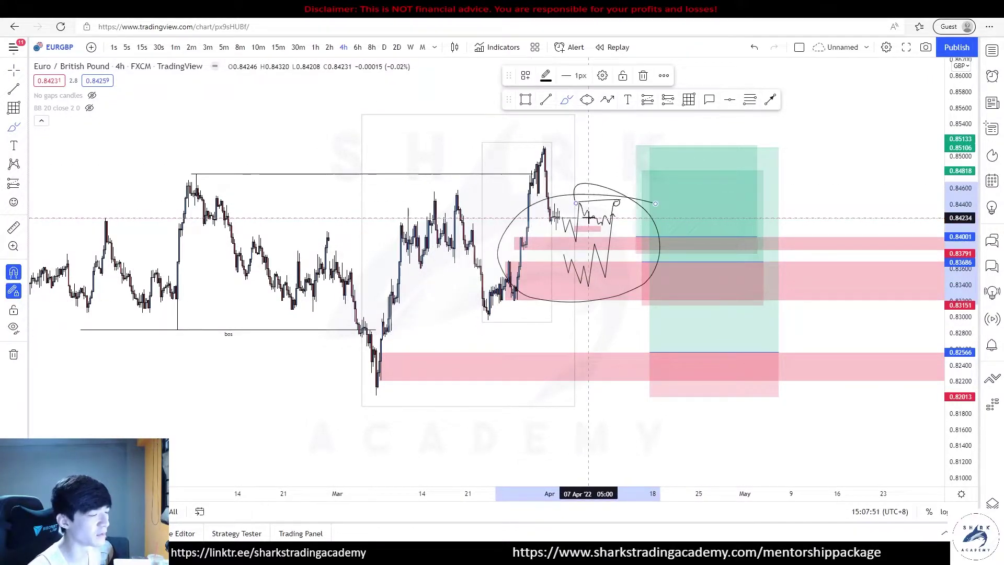
key("ctrl+z")
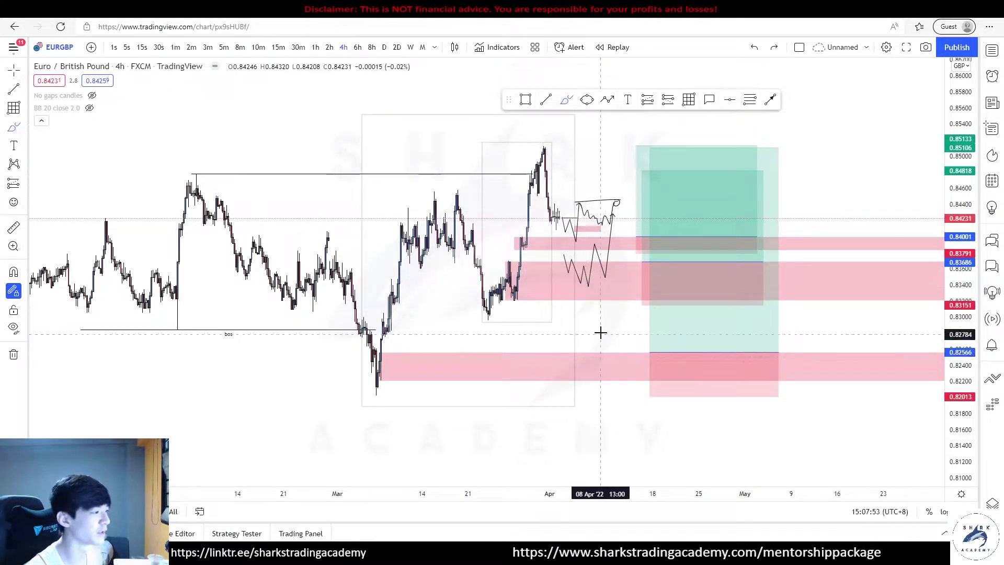
left_click_drag(599, 335, 622, 367)
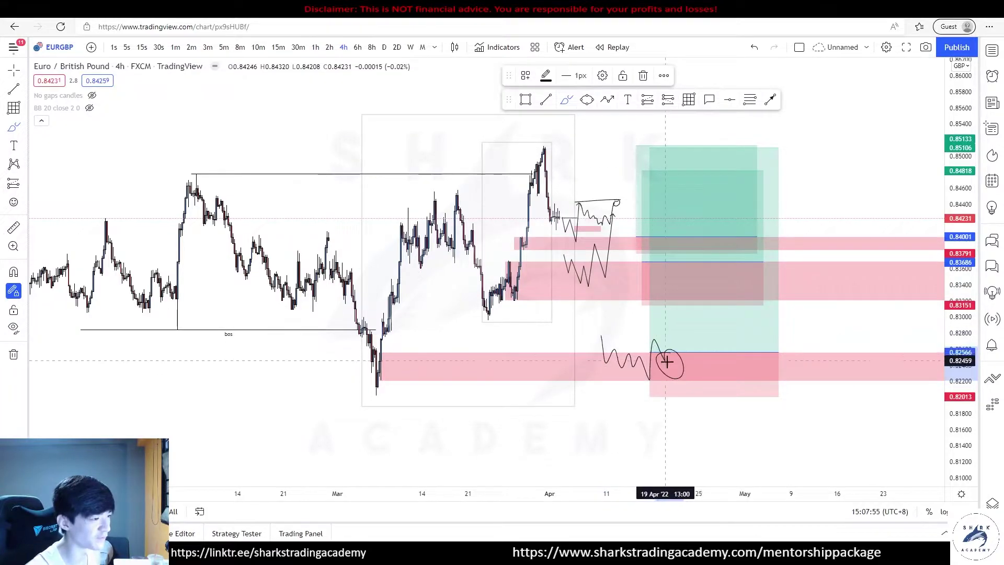
key("ctrl+z")
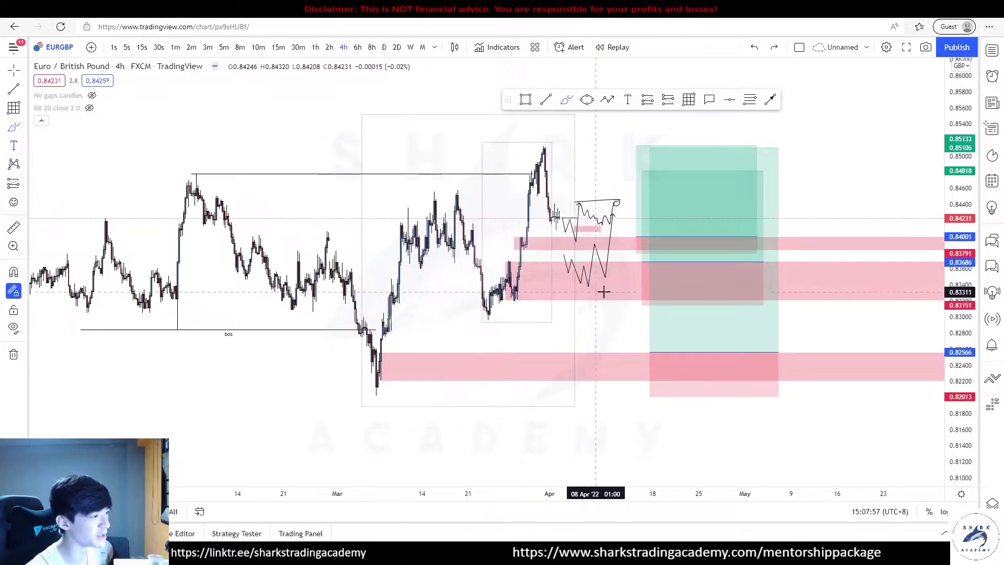
mouse_move(572, 242)
left_mouse_down()
mouse_move(626, 243)
mouse_move(560, 245)
left_mouse_up()
key("ctrl+z")
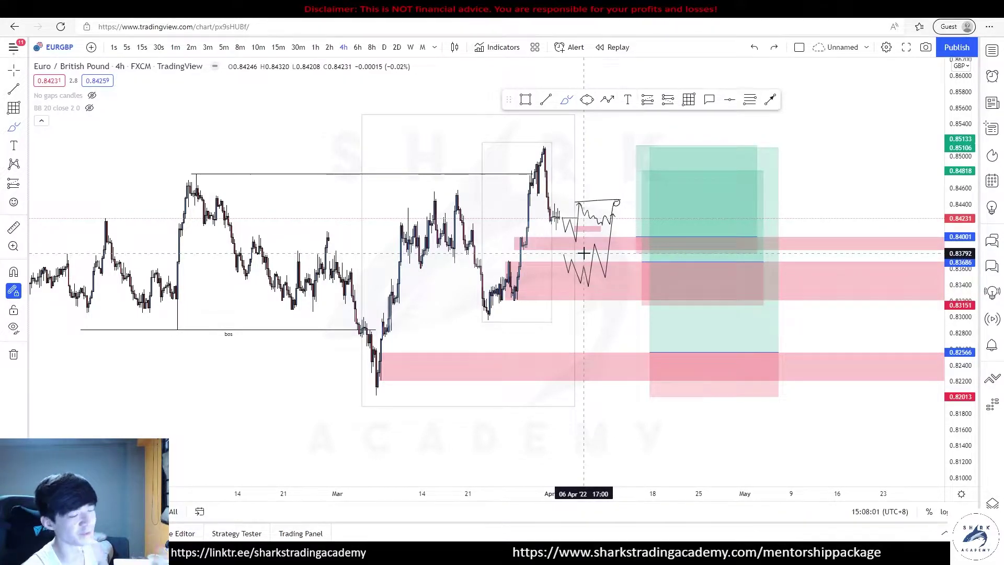
Step: Brush a path from the latest price into the middle demand zone and up to a circled target near 0.851, and undo it
left_click_drag(572, 222, 596, 280)
key("ctrl+z")
mouse_move(574, 223)
left_mouse_down()
mouse_move(581, 254)
mouse_move(633, 139)
left_mouse_up()
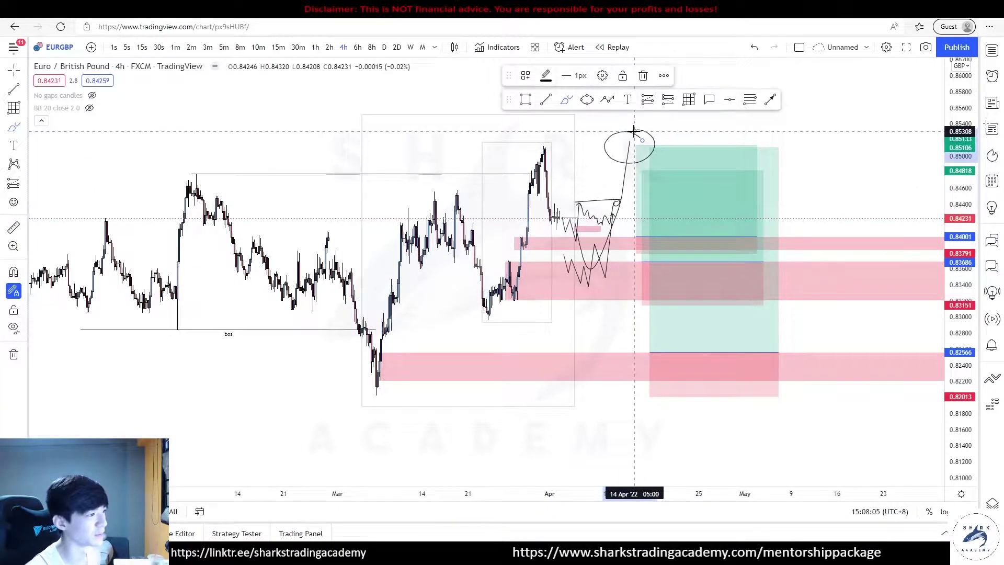
key("ctrl+z")
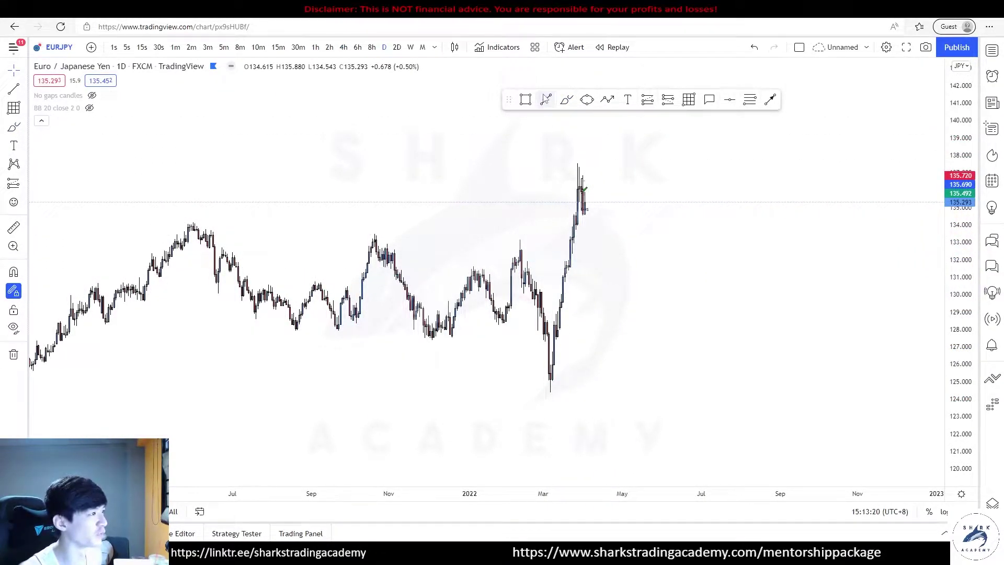
Step: On the EURJPY daily chart, draw a horizontal line at 134.167 from the 27 May '21 high and outline the March rally from about 124.1 to 137.9
left_click(189, 222)
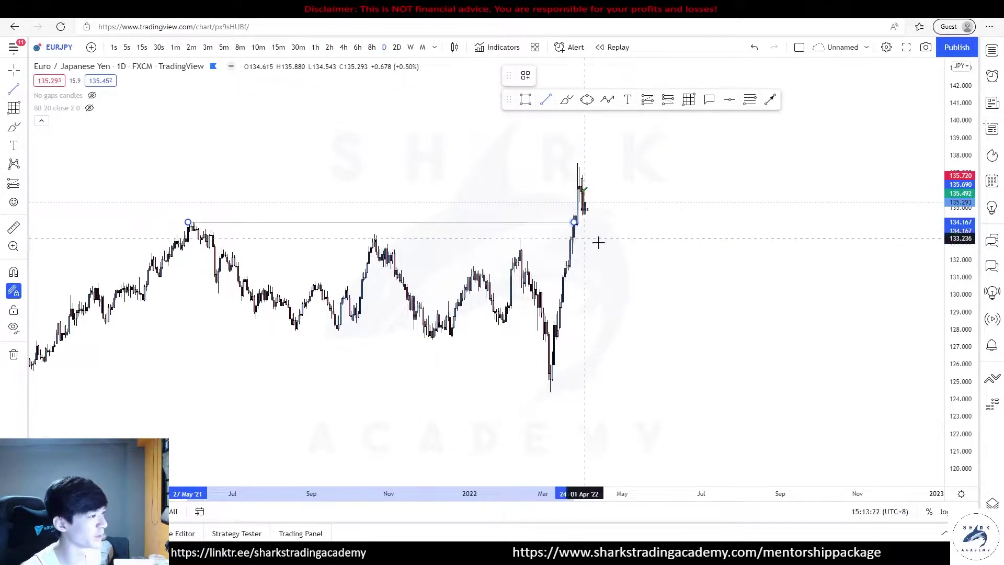
left_click(580, 237)
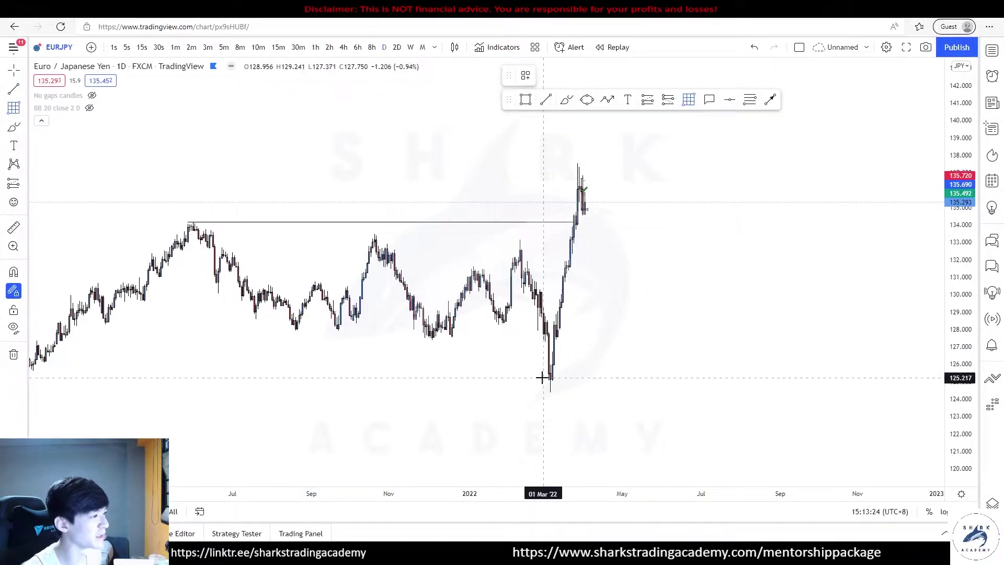
left_click(533, 397)
left_click(597, 157)
left_click(683, 164)
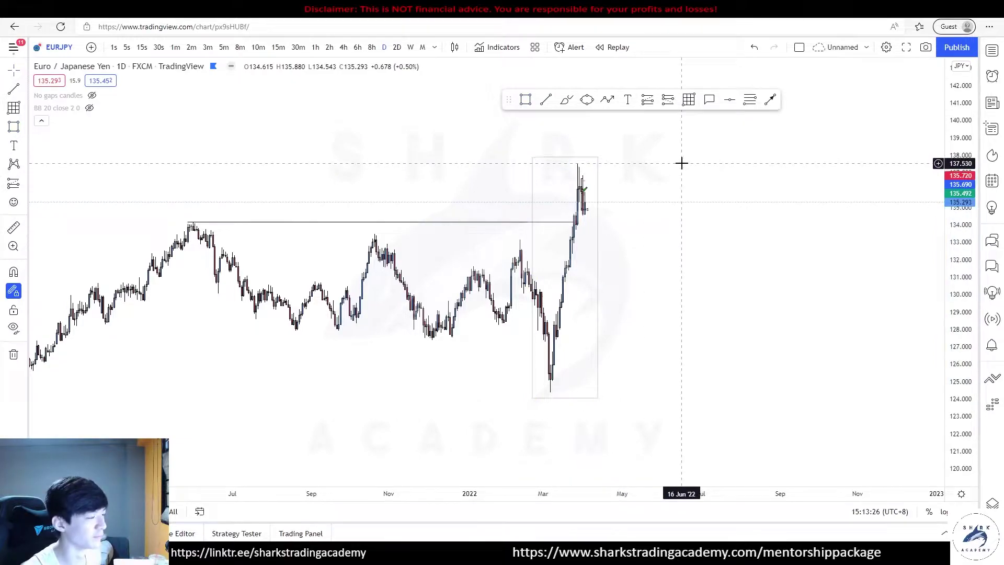
Step: Draw a demand rectangle from the 07 Mar '22 low to 26 Dec '22, spanning about 125.933 to 124.45, with the grey fill template
left_click_drag(684, 164, 569, 174)
left_click_drag(960, 284, 960, 236)
scroll(666, 234, "left", 3)
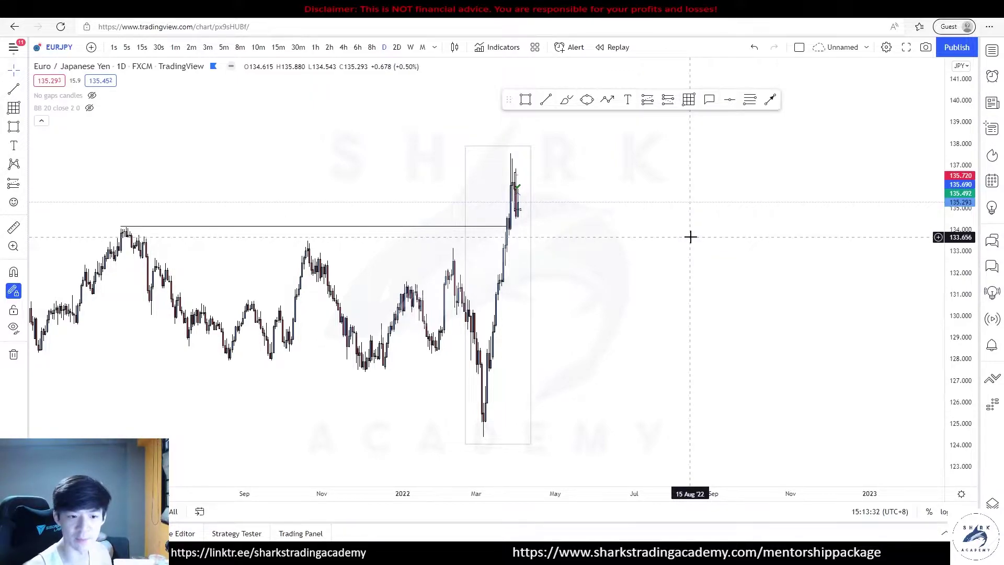
scroll(690, 237, "up", 2)
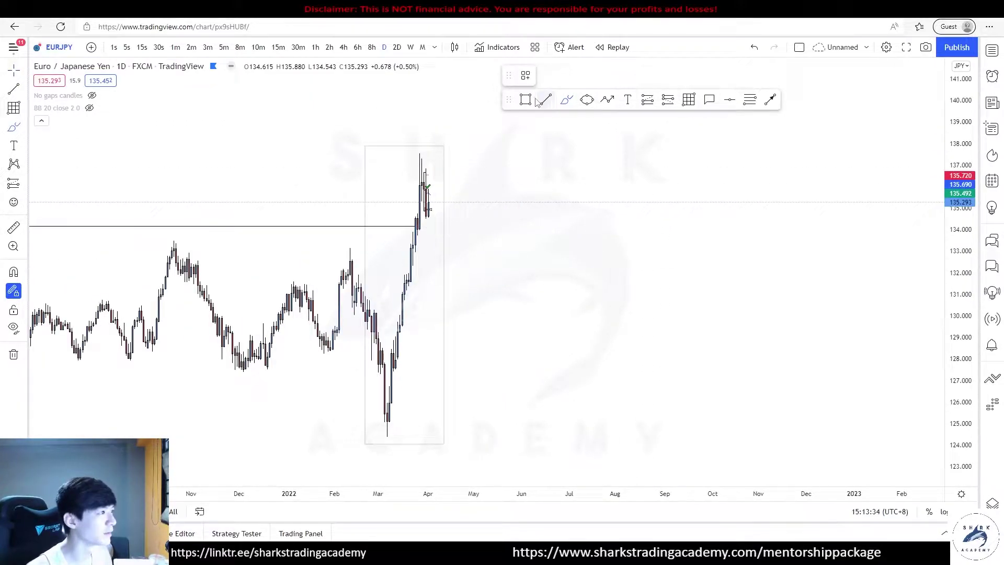
left_click(842, 436)
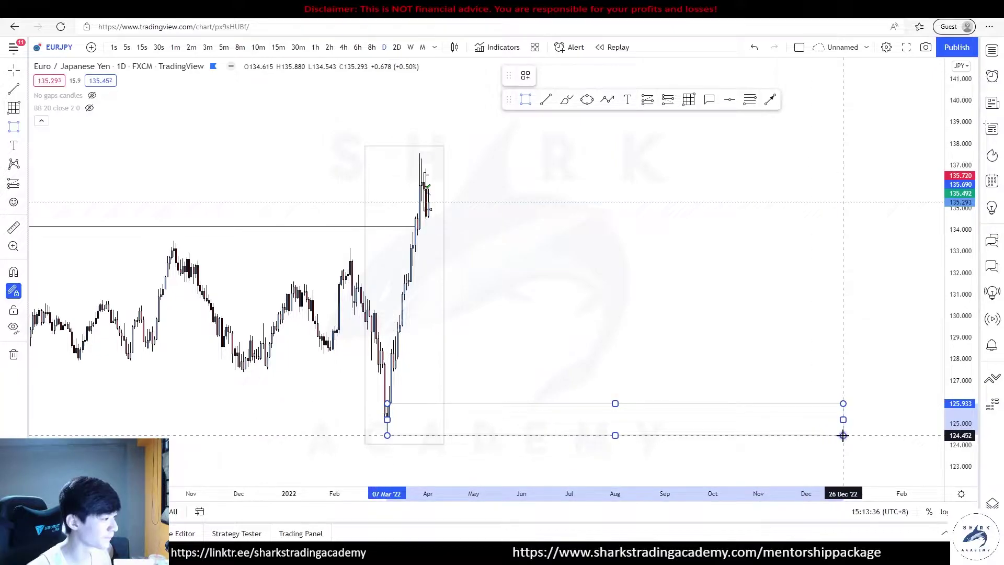
right_click(843, 437)
mouse_move(869, 382)
left_click(940, 439)
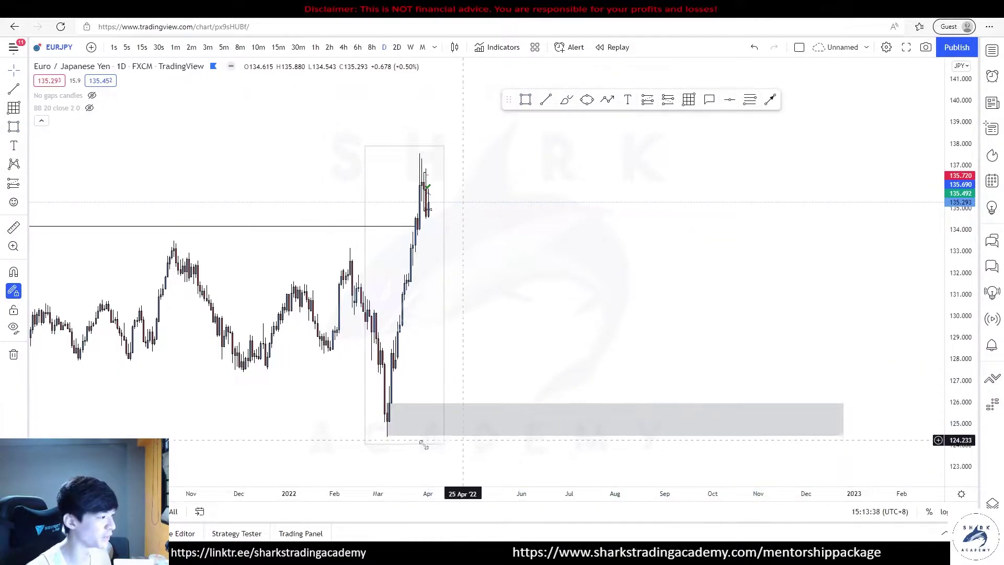
left_click(385, 411)
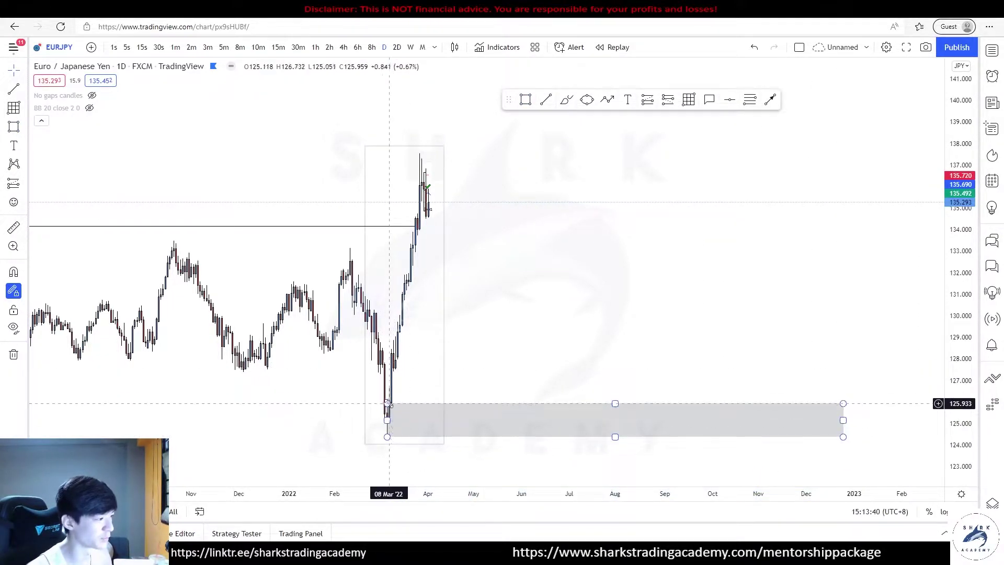
Step: Examine the March rally above the grey demand zone and switch the chart to the 2-day timeframe
left_click_drag(519, 303, 547, 299)
scroll(724, 288, "down", 2)
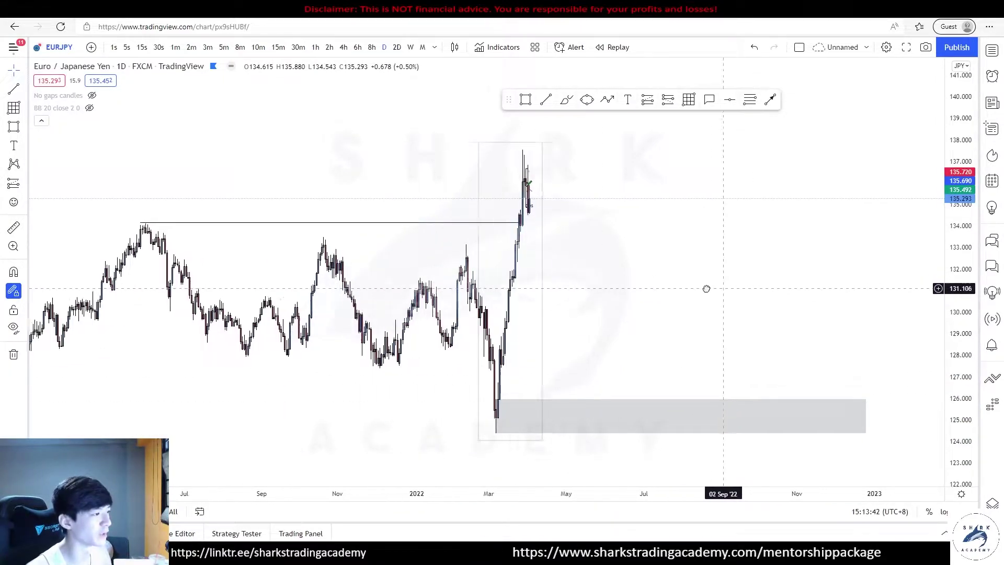
left_click_drag(618, 290, 704, 293)
scroll(704, 293, "up", 3)
left_click_drag(960, 368, 961, 189)
left_click_drag(618, 291, 668, 209)
scroll(668, 208, "up", 3)
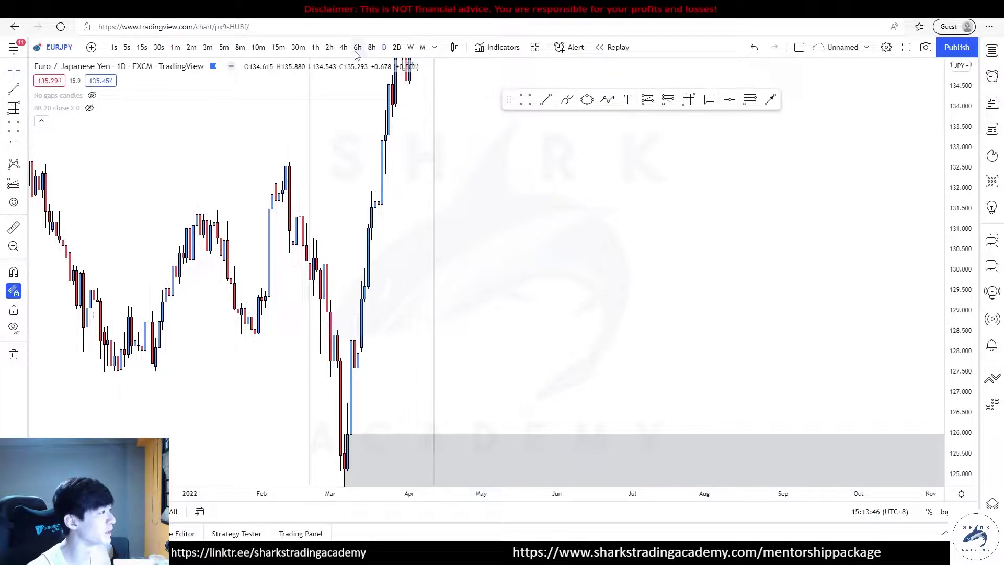
left_click(398, 48)
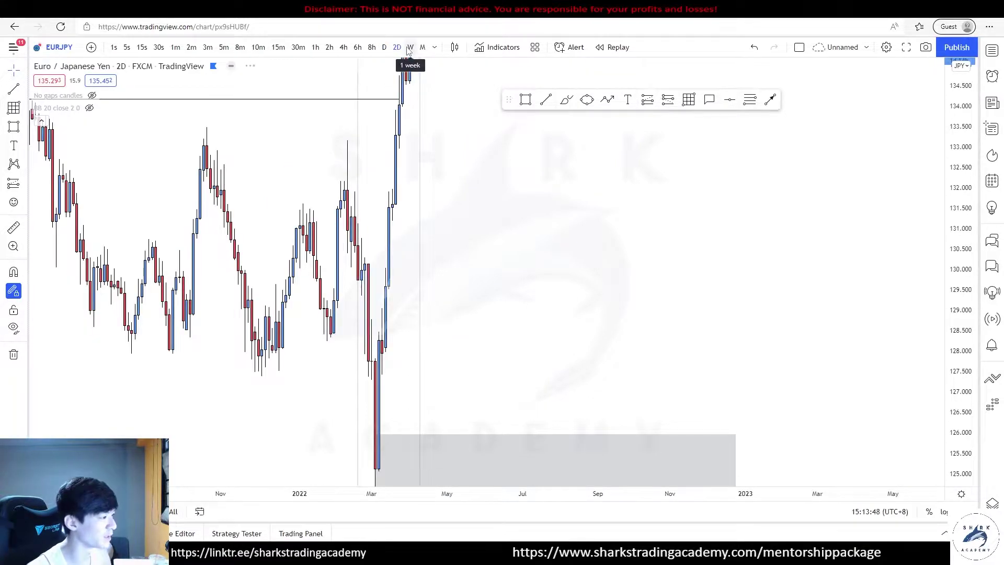
Step: On the weekly chart, raise the demand zone's upper edge to about 129.011 and try a zigzag path through it up to about 137.9
left_click(410, 48)
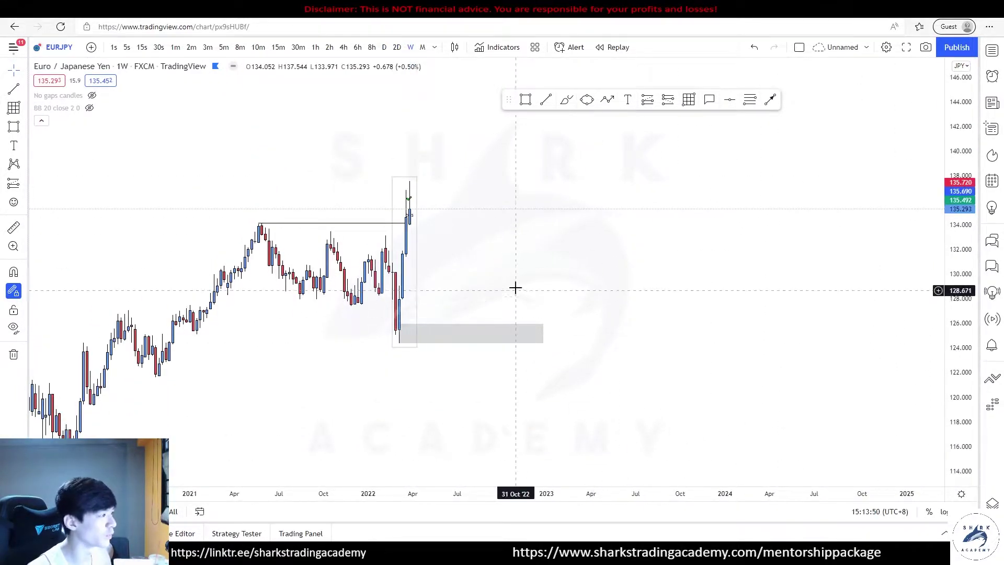
left_click_drag(400, 324, 401, 285)
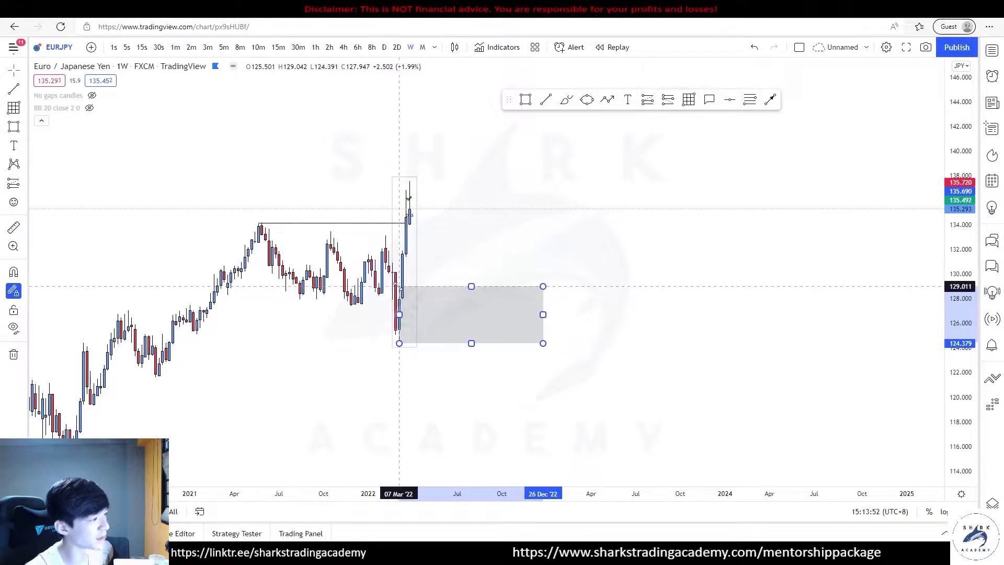
left_click(556, 231)
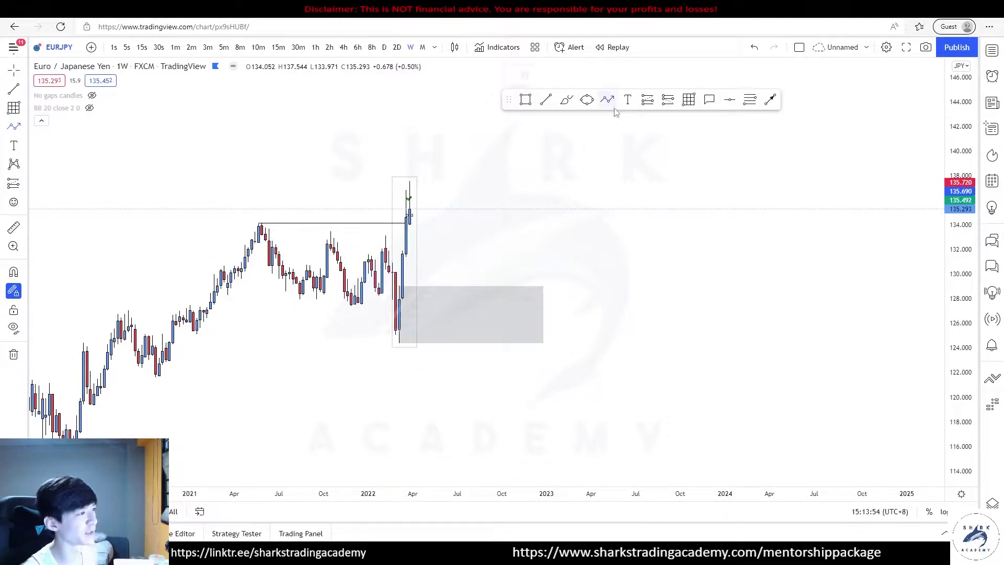
left_click(437, 230)
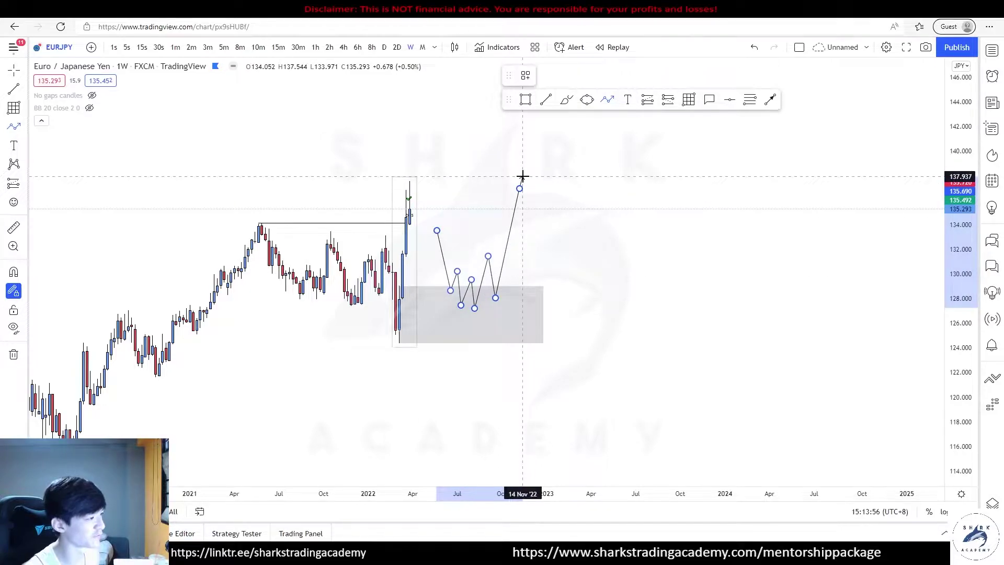
key("Escape")
Step: On the daily chart, lower the demand zone's upper edge to about 125.914
left_click(384, 47)
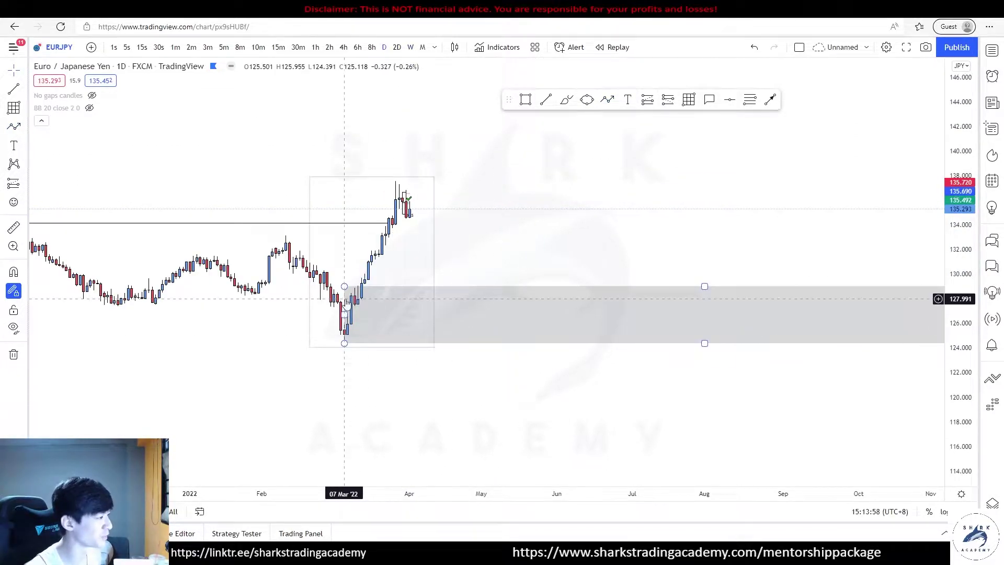
left_click_drag(344, 288, 345, 323)
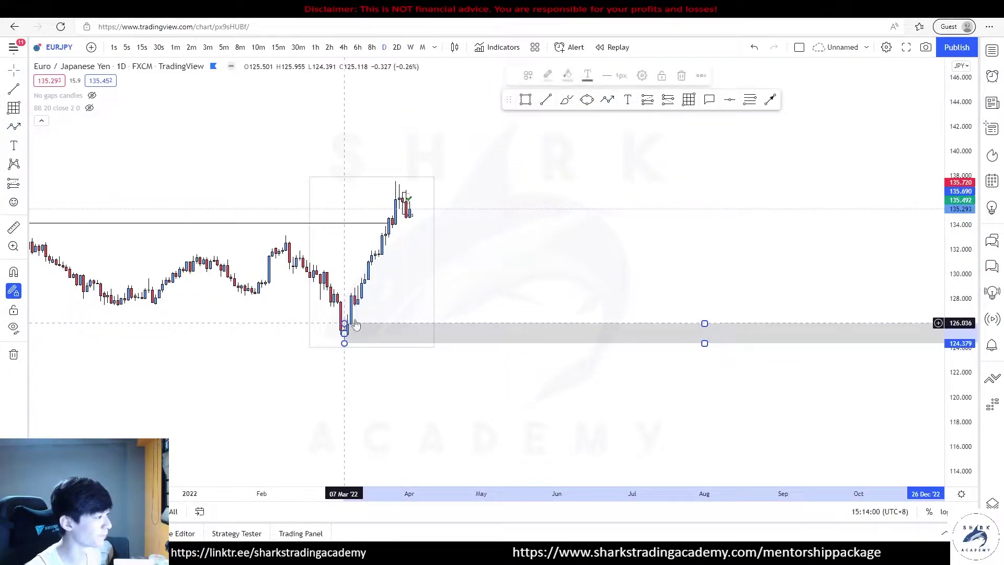
left_click_drag(936, 370, 598, 302)
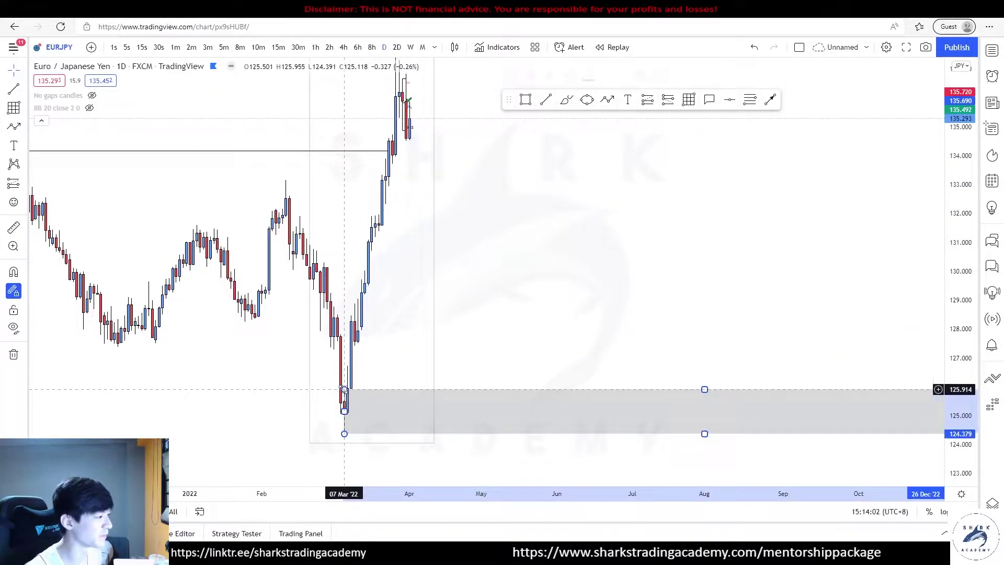
Step: On the 8-hour chart, refit the demand zone to start at the 09 Mar '22 candle and span about 126.543 to 125.939
left_click(397, 48)
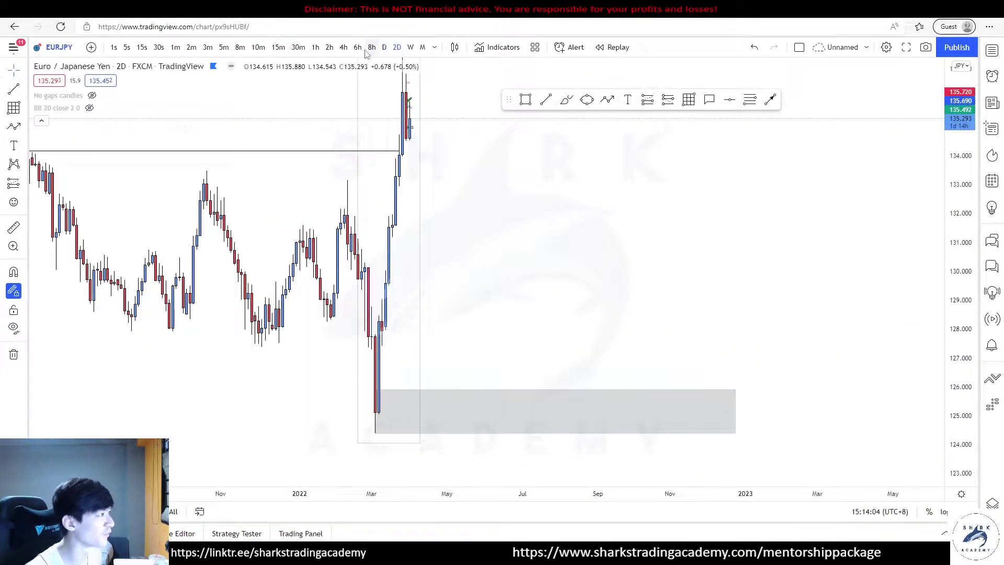
left_click(371, 49)
left_click(357, 48)
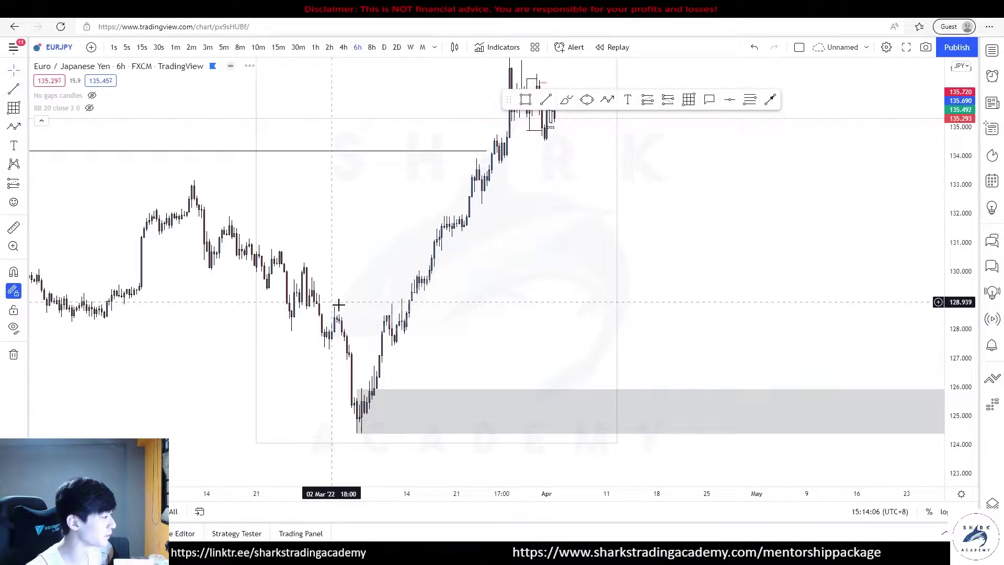
left_click(372, 48)
left_click_drag(498, 300, 466, 228)
scroll(466, 228, "up", 3)
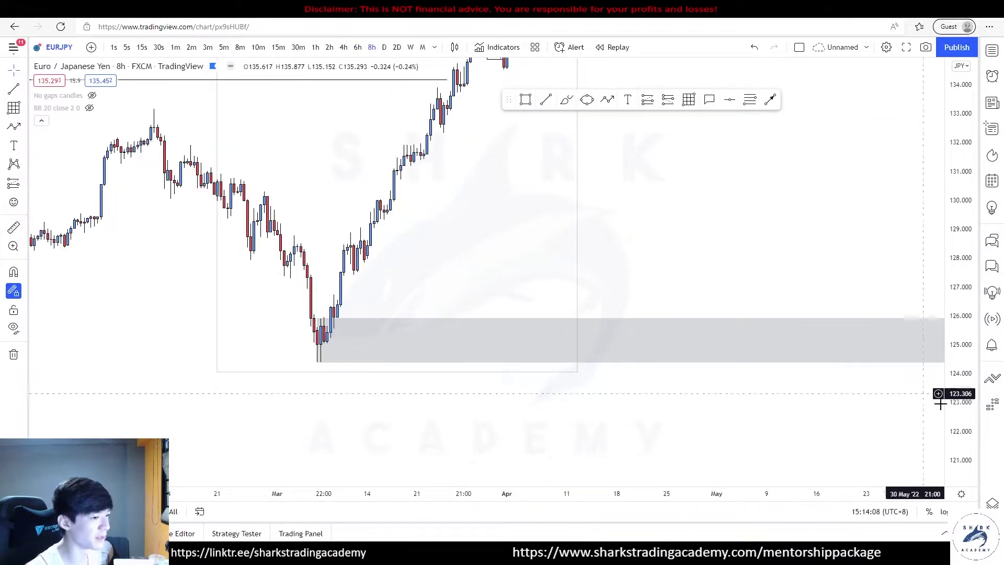
left_click_drag(960, 395, 960, 146)
left_click_drag(315, 414, 356, 375)
left_click_drag(362, 341, 383, 296)
left_click_drag(386, 449, 379, 338)
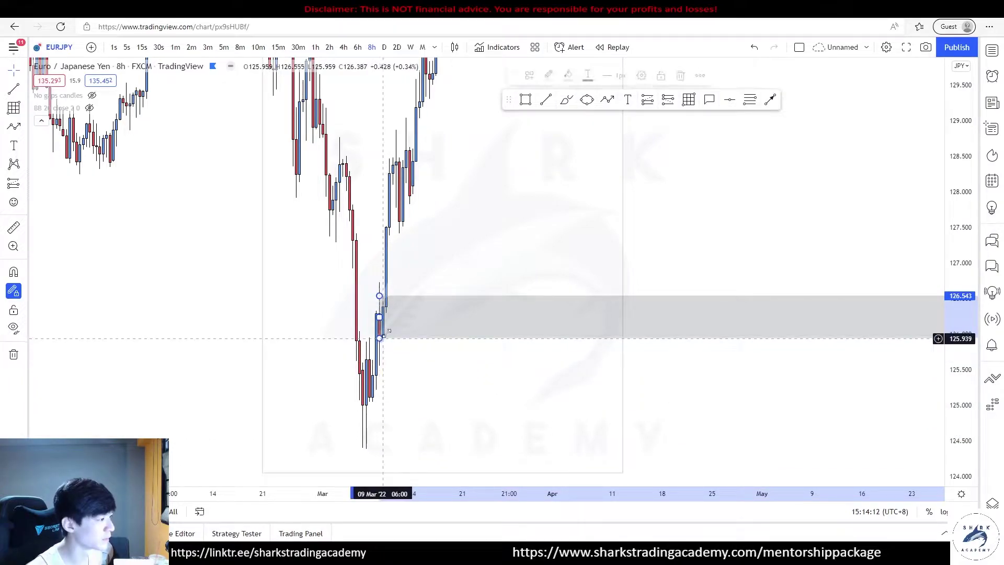
left_click(459, 258)
Step: On the daily chart, draw a second grey demand rectangle from 11 Mar '22 to 22 Aug '22, spanning about 129.032 to 127.968
scroll(459, 258, "down", 1)
left_click_drag(958, 302, 958, 404)
left_click_drag(704, 191, 670, 318)
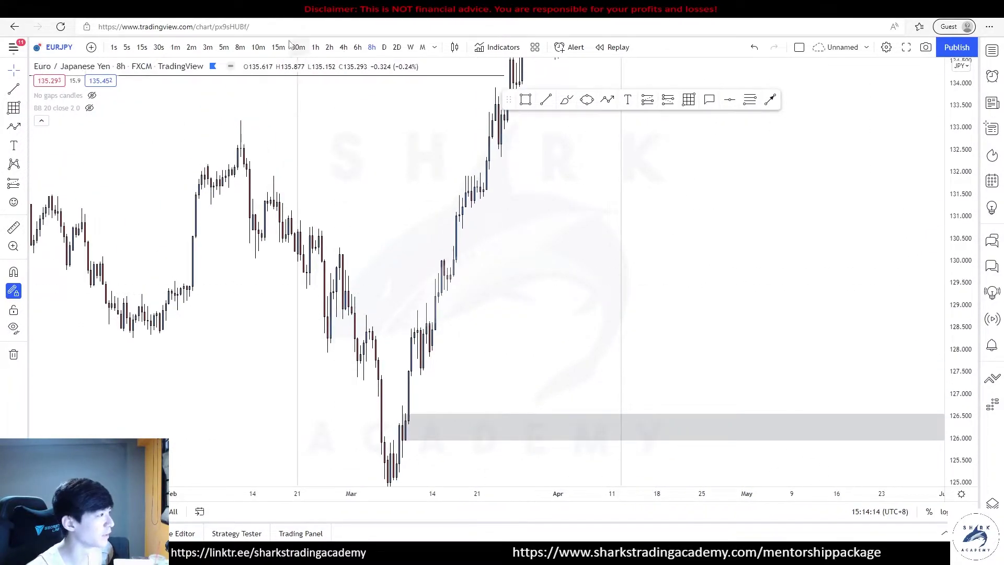
left_click(383, 47)
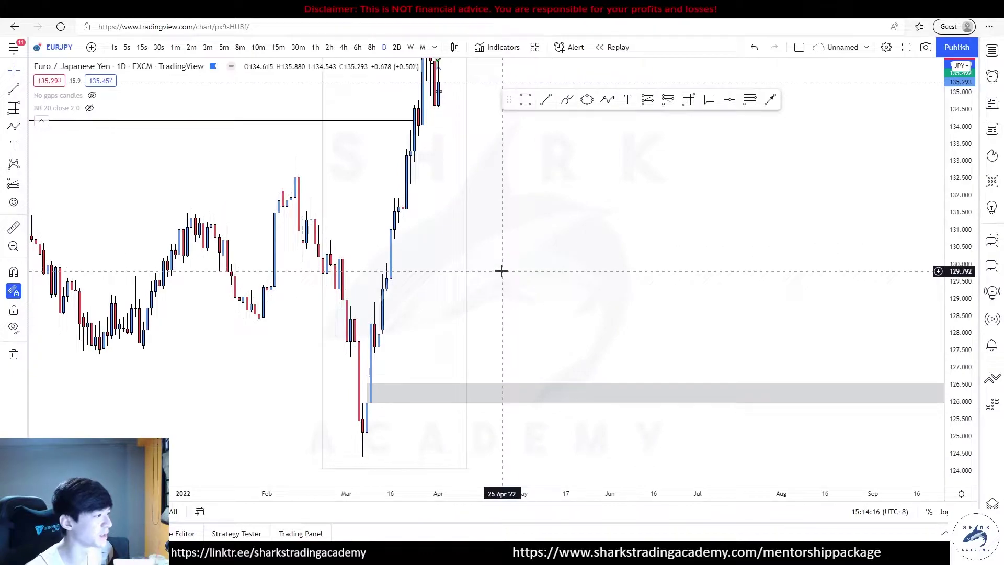
left_click_drag(562, 274, 570, 247)
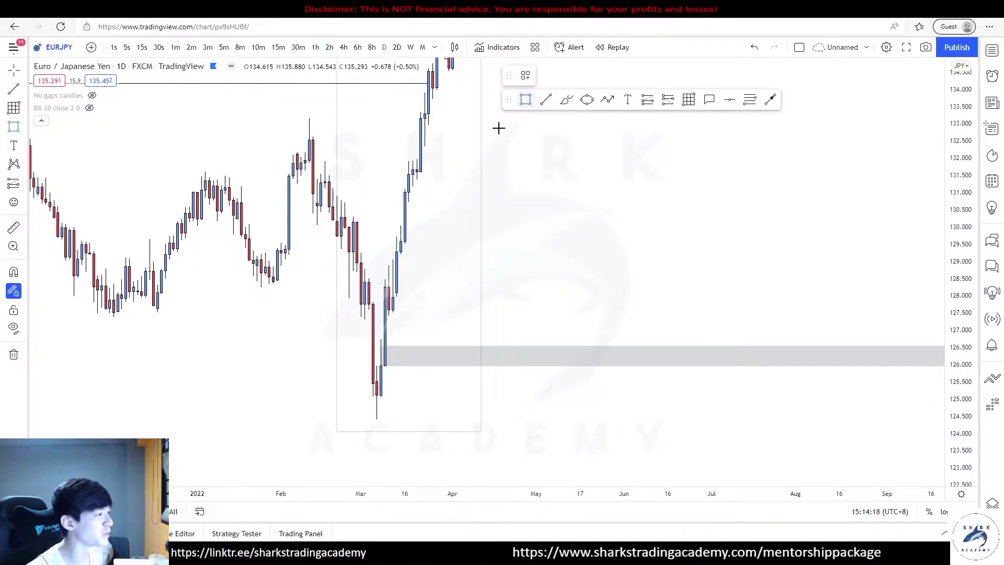
left_click_drag(391, 260, 851, 296)
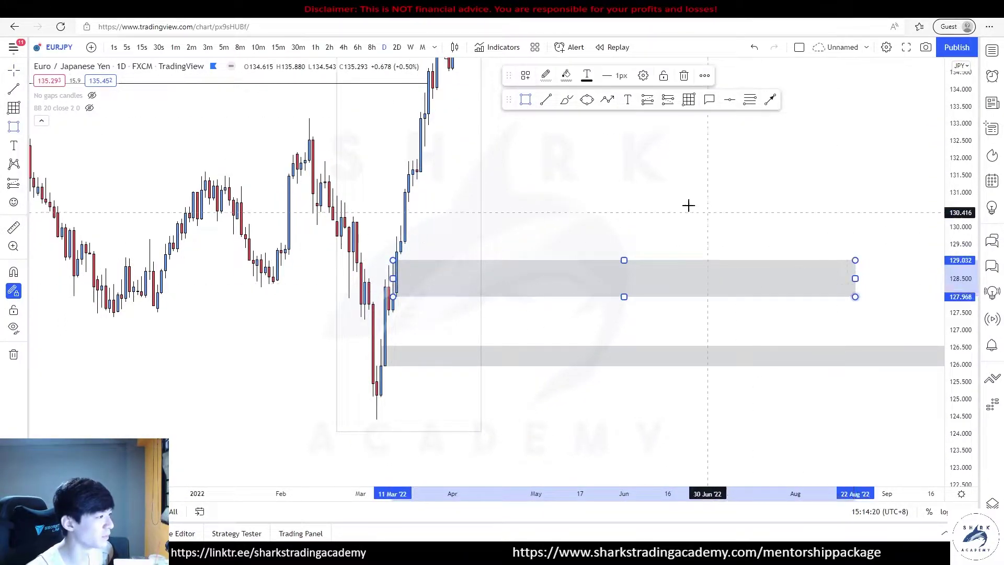
left_click_drag(477, 232, 496, 229)
key("ctrl+z")
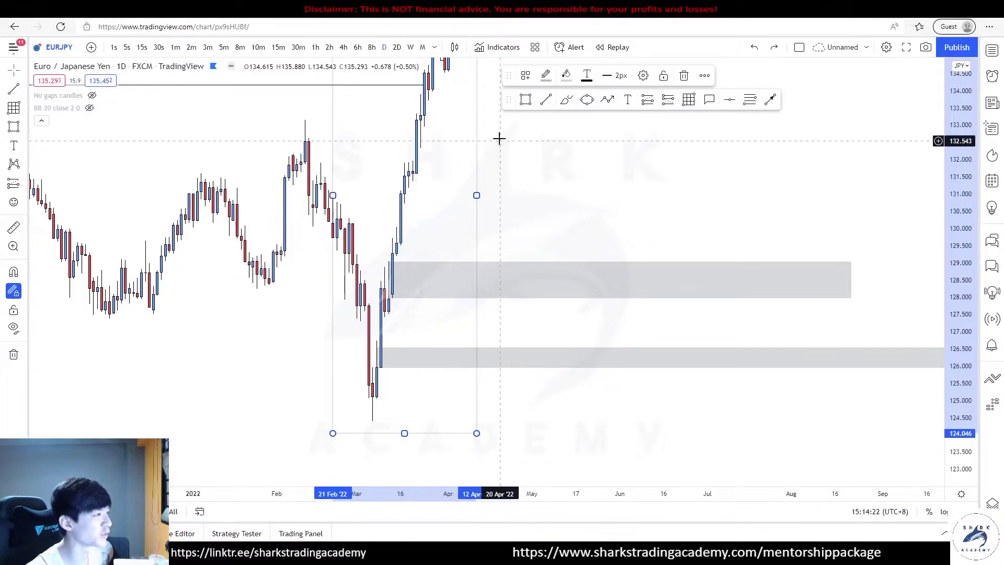
Step: Draw a small rectangle from 28 Feb '22 to 11 Mar '22, spanning about 129.215 to 128.668, and colour it light blue
left_click(503, 135)
left_click_drag(352, 274, 388, 256)
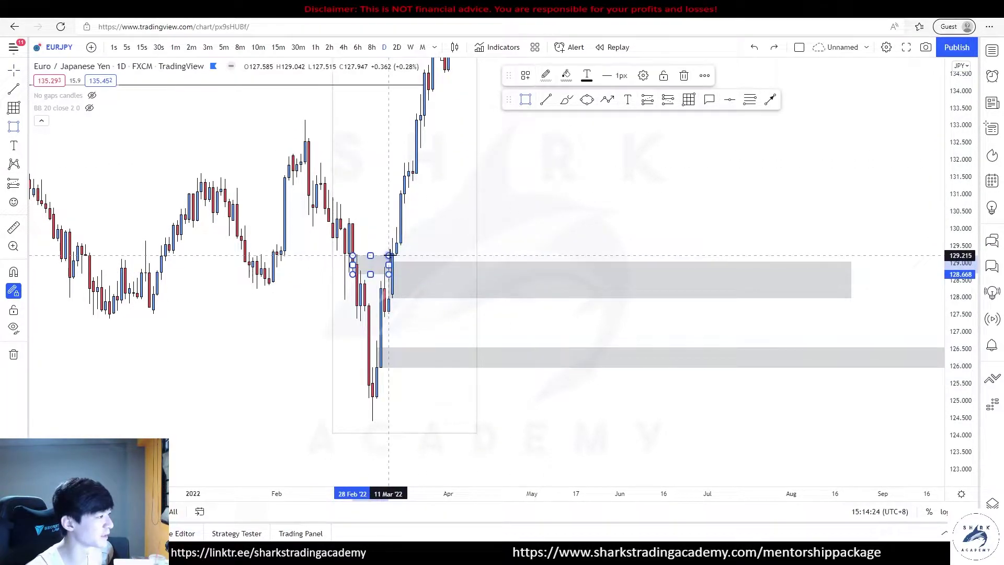
right_click(389, 260)
mouse_move(447, 270)
left_click(504, 360)
left_click(372, 259)
left_click(480, 227)
Step: Draw a light blue zone from the second half of March to late August 2022, spanning about 132.0 to 131.4
left_click_drag(479, 226, 436, 282)
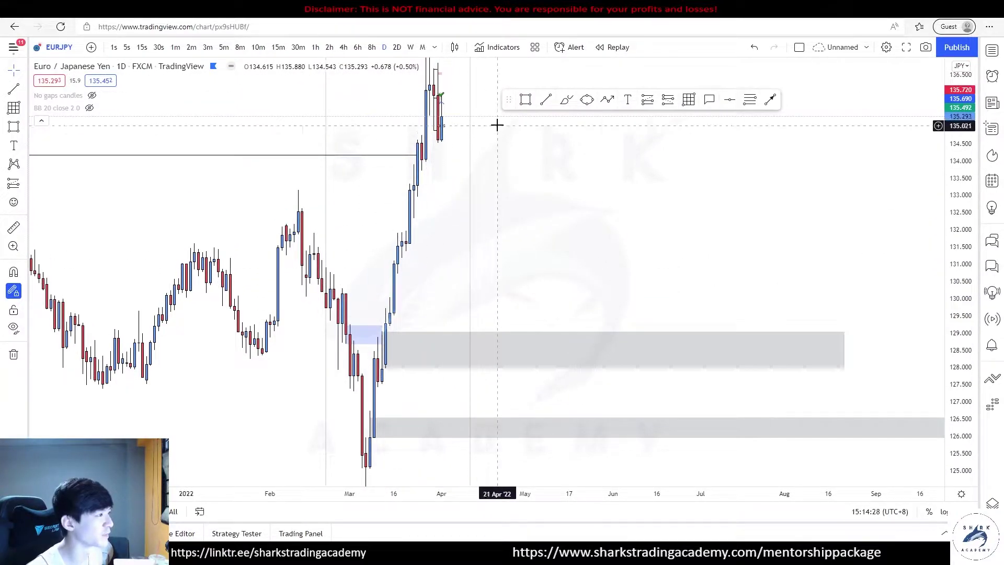
left_click(863, 251)
left_click(687, 195)
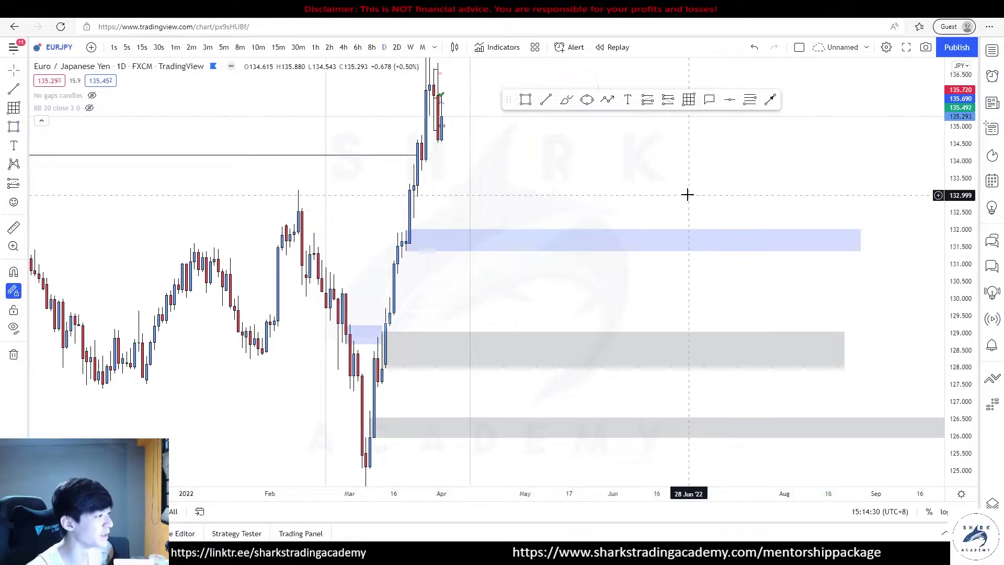
Step: Mark the range from the 134.167 line down to the March low, including its midpoint level
scroll(588, 273, "down", 4)
left_click_drag(958, 277, 958, 290)
scroll(703, 140, "down", 3)
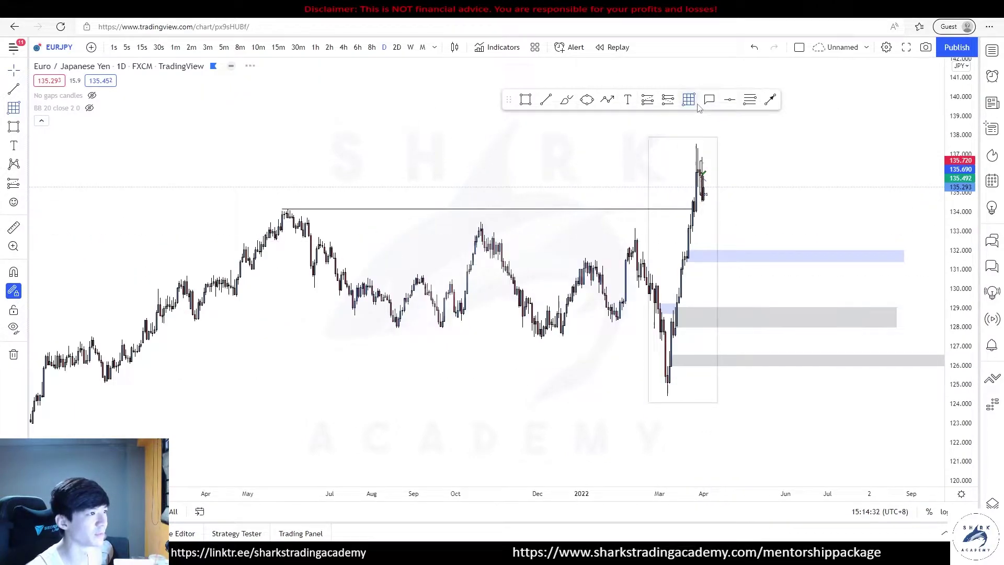
mouse_move(599, 208)
left_mouse_down()
mouse_move(902, 370)
mouse_move(911, 395)
left_mouse_up()
left_click(780, 272)
left_click_drag(780, 273, 561, 279)
Step: Extend the upper grey zone's lower edge to about 127.6 and delete the light blue zone near 132
left_click(508, 365)
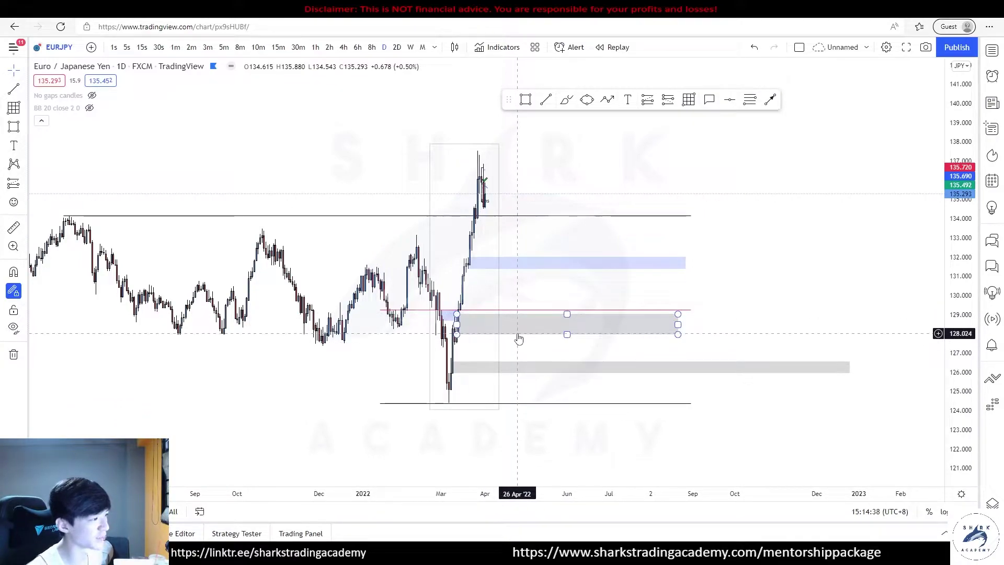
left_click_drag(568, 334, 568, 341)
left_click(762, 310)
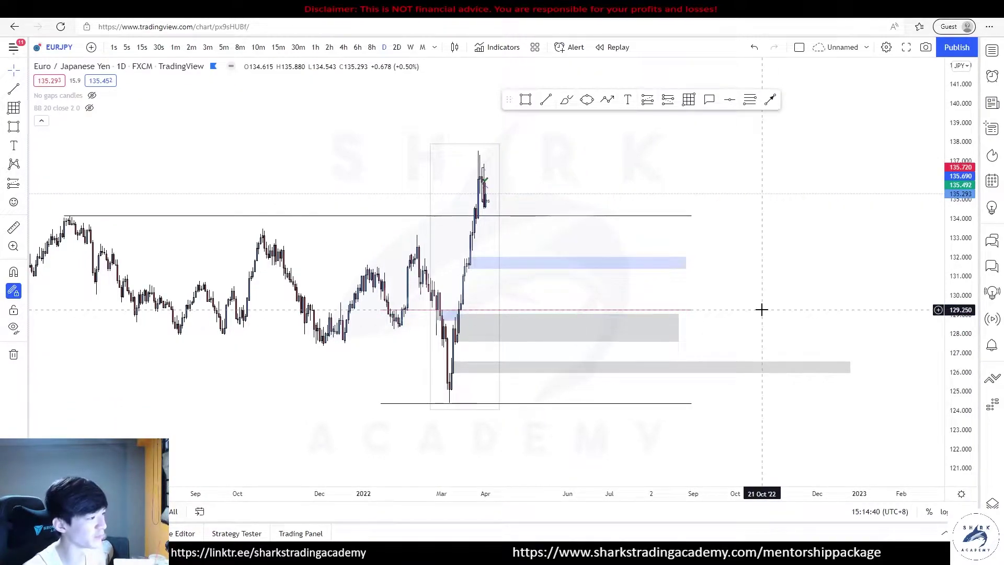
left_click(595, 267)
key("Delete")
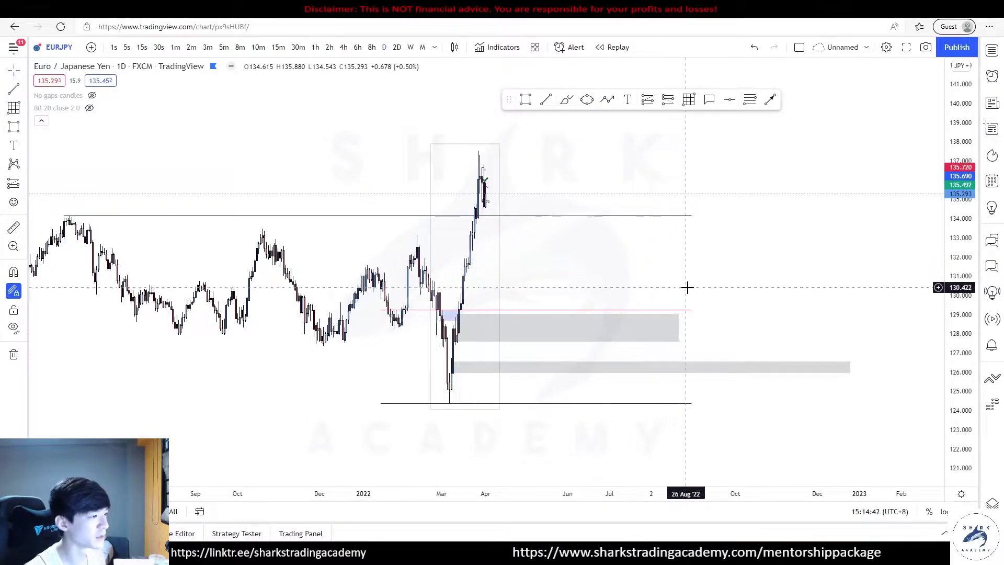
Step: Shorten the lowest grey zone to end in early August 2022 and remove the range and midpoint marking
left_click(840, 365)
left_click_drag(850, 364, 664, 364)
left_click_drag(710, 260, 579, 319)
left_click_drag(572, 219, 664, 197)
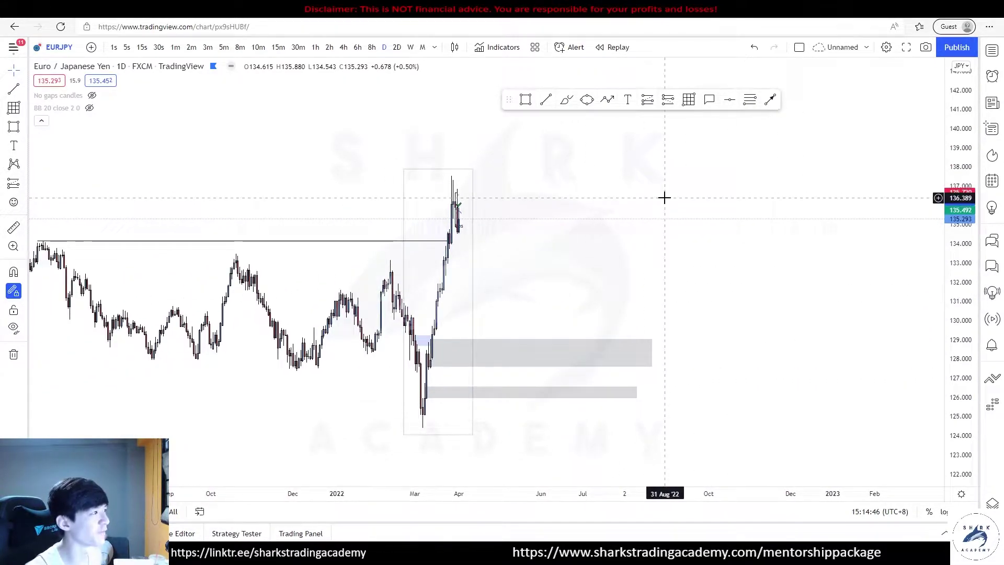
Step: Brush a falling path from the latest price into both grey zones with circled reactions and rallies towards 140.6, and undo it
mouse_move(473, 214)
left_mouse_down()
mouse_move(486, 199)
mouse_move(551, 260)
mouse_move(531, 287)
mouse_move(549, 204)
mouse_move(565, 243)
mouse_move(465, 217)
mouse_move(534, 246)
mouse_move(645, 345)
mouse_move(663, 401)
mouse_move(695, 117)
left_mouse_up()
key("ctrl+z")
key("ctrl+z")
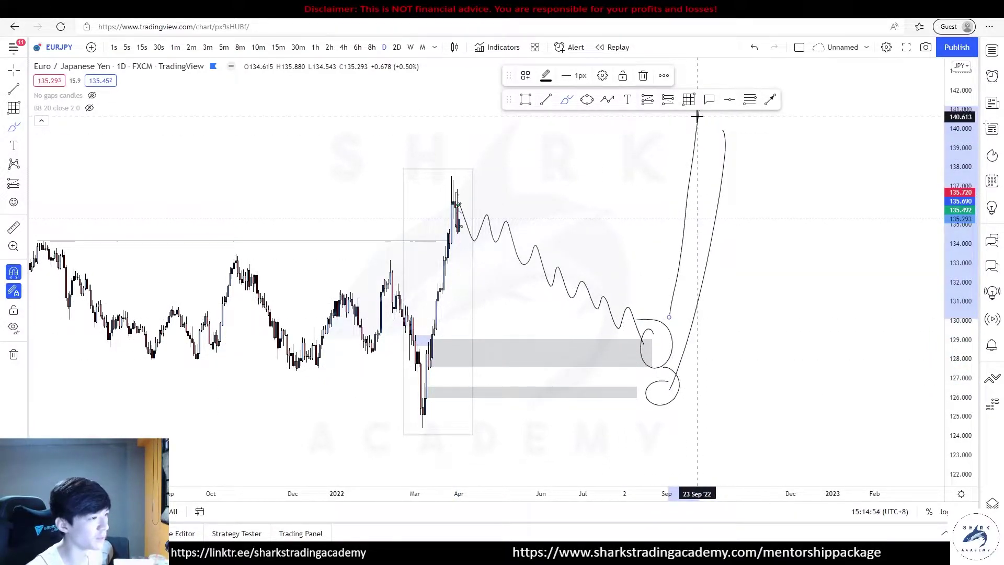
key("ctrl+z")
key("Escape")
Step: On the 4-hour chart, mark the 134.736 structure break and draw a horizontal line from the preceding low at about 133.7 to 6 April
left_click_drag(670, 228, 705, 240)
scroll(306, 79, "up", 2)
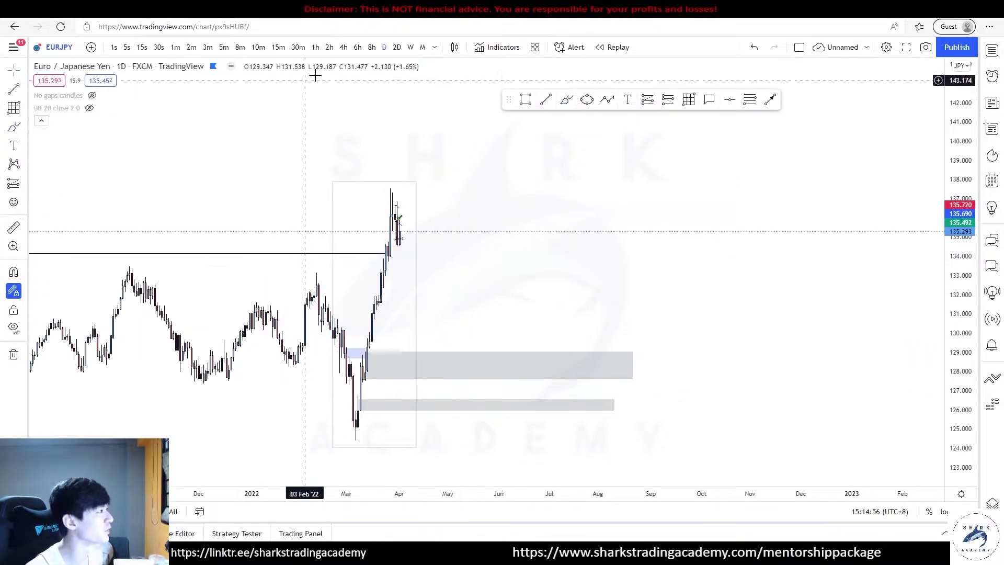
left_click(344, 47)
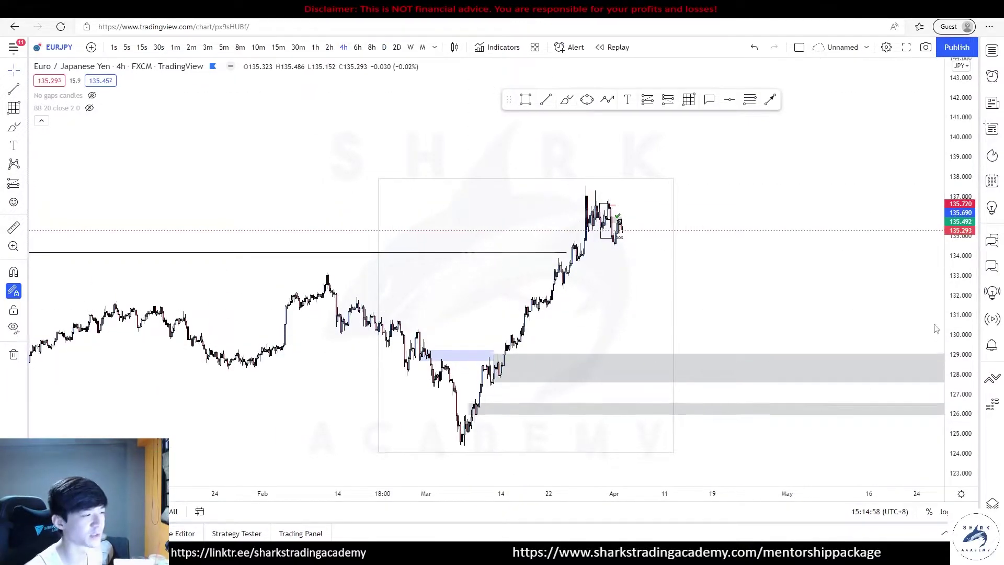
scroll(804, 306, "up", 6)
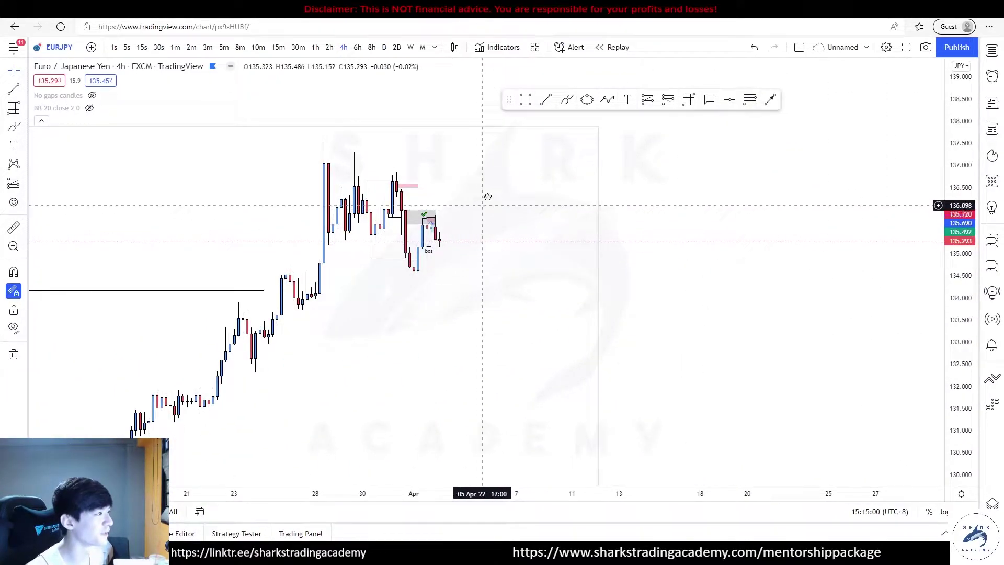
left_click(546, 101)
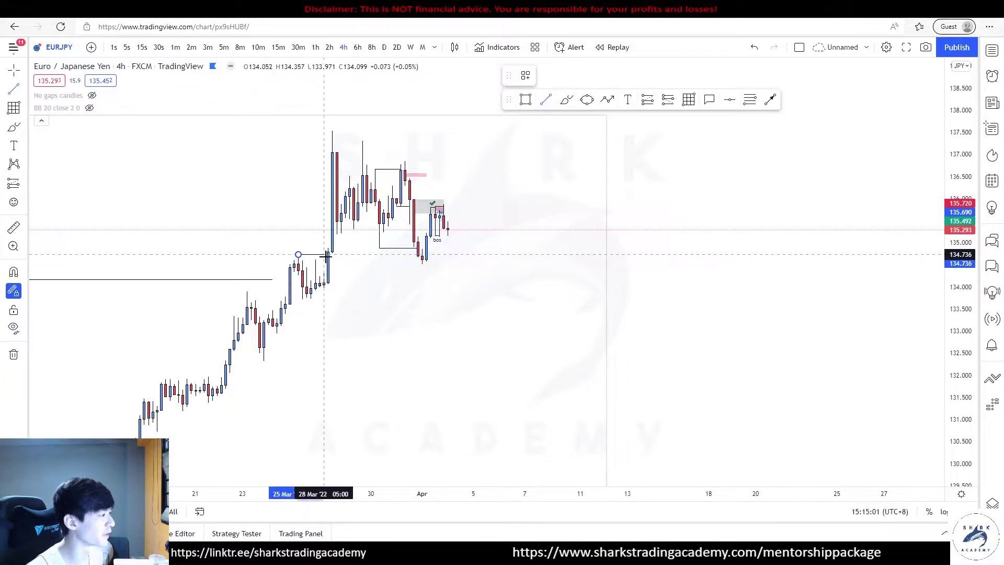
left_click(341, 299)
left_click(460, 298)
left_click_drag(454, 298, 500, 307)
Step: Brush the falling swings since 28 March and project a zigzag below the 133.7 line to about 133.0
left_click_drag(423, 229, 422, 269)
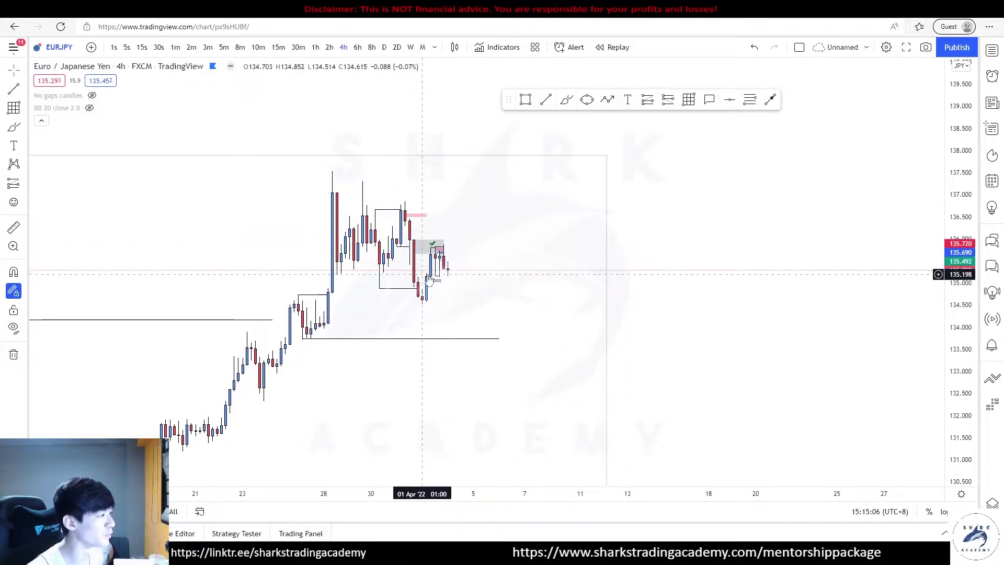
left_click(566, 101)
mouse_move(320, 180)
left_mouse_down()
mouse_move(338, 262)
mouse_move(400, 209)
mouse_move(421, 296)
left_mouse_up()
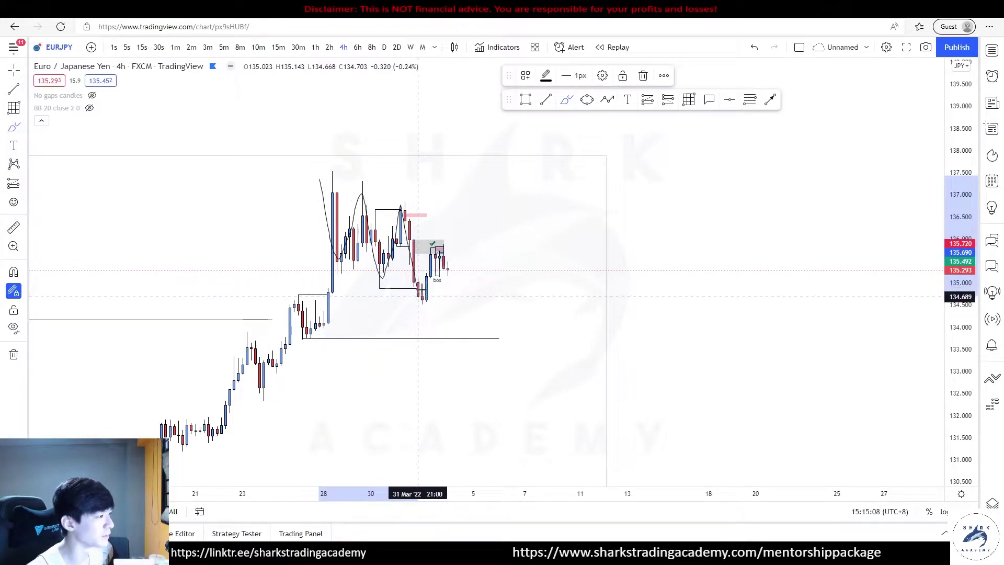
mouse_move(463, 271)
left_mouse_down()
mouse_move(489, 306)
mouse_move(534, 301)
left_mouse_up()
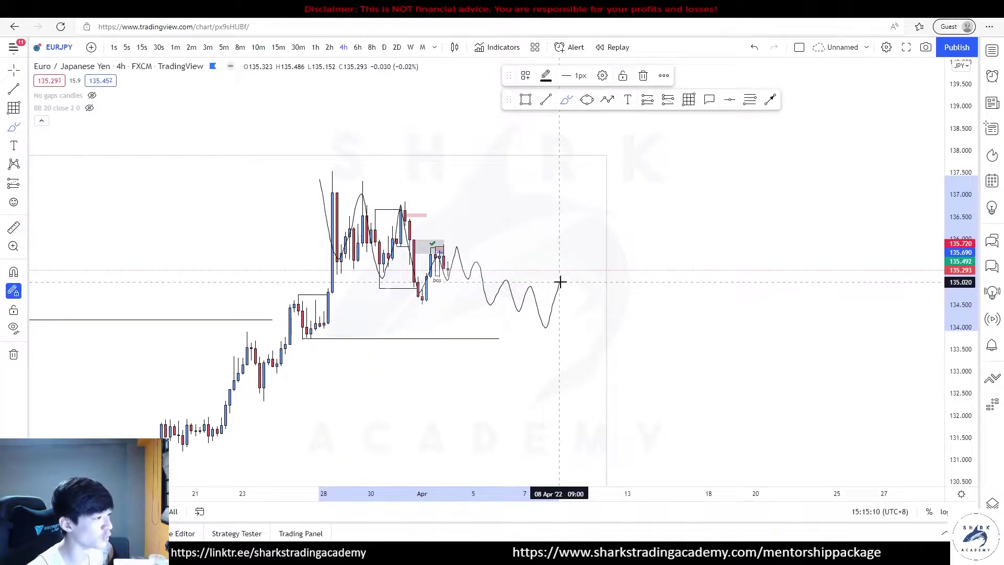
left_click_drag(572, 355, 580, 371)
Step: Brush a supply area between about 134.8 and 134.5 at the projected path's last high and circle the retest
left_click_drag(337, 293, 327, 291)
key("ctrl+z")
mouse_move(303, 339)
left_mouse_down()
mouse_move(560, 333)
mouse_move(590, 308)
left_mouse_up()
key("ctrl+z")
left_click_drag(556, 292, 632, 290)
left_click_drag(551, 306, 653, 307)
left_click_drag(589, 294, 593, 304)
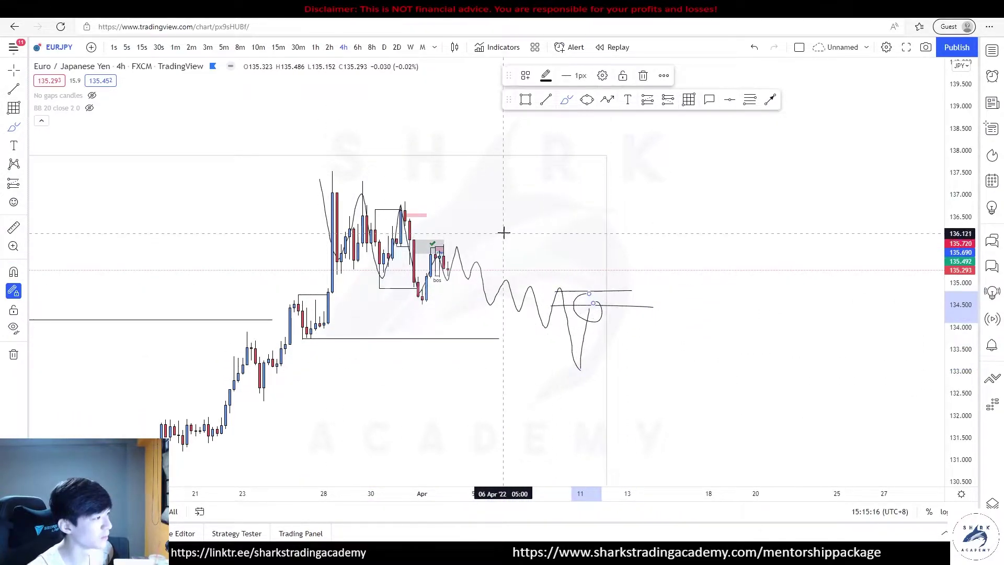
Step: Brush two horizontal lines at about 136.2 and 136.8 from the 31 March high, and undo all the brush strokes
left_click_drag(410, 229, 740, 227)
left_click_drag(406, 204, 774, 204)
key("ctrl+z")
key("ctrl+z")
key("ctrl+z")
key("ctrl+z")
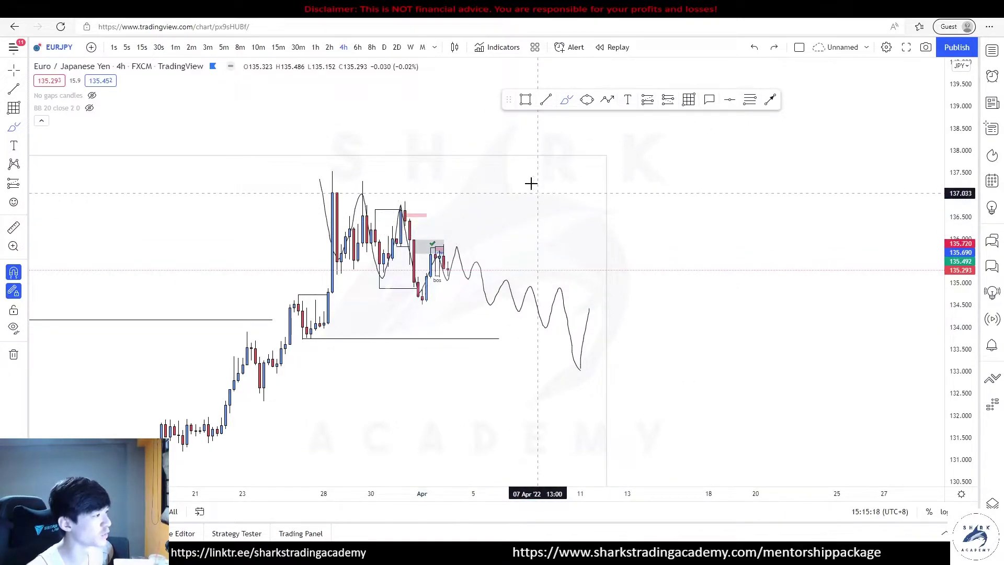
key("ctrl+z")
key("ctrl+z")
key("ctrl+z")
key("ctrl+z")
Step: Draw a supply rectangle from 31 Mar '22 09:00 to 14 Apr '22 09:00, spanning about 136.867 to 136.275
left_click_drag(405, 159, 663, 186)
left_click(767, 260)
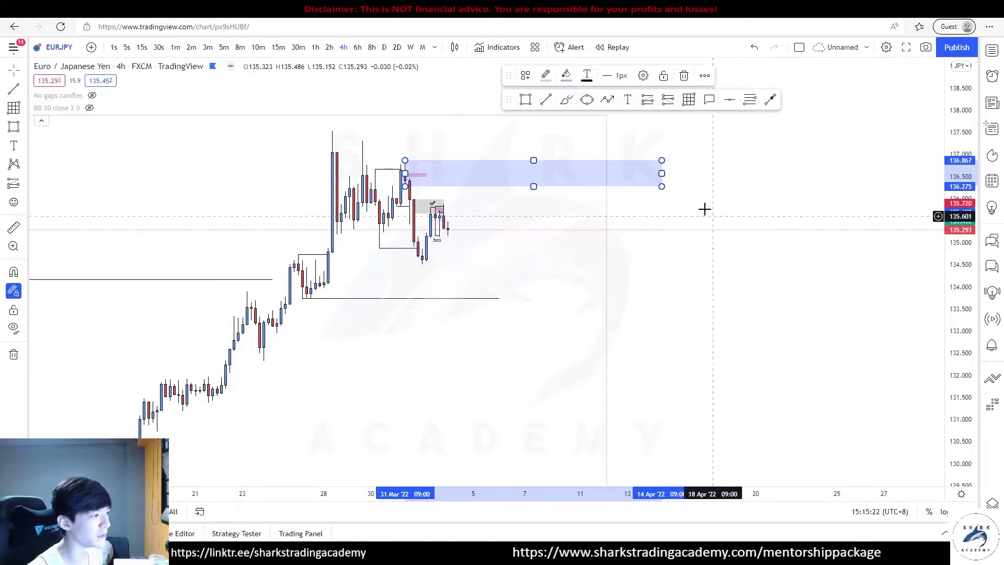
Step: Sketch two projected paths from the latest candle into the supply rectangle, one dipping to about 133.2 first, and cancel both
left_click_drag(711, 215, 717, 277)
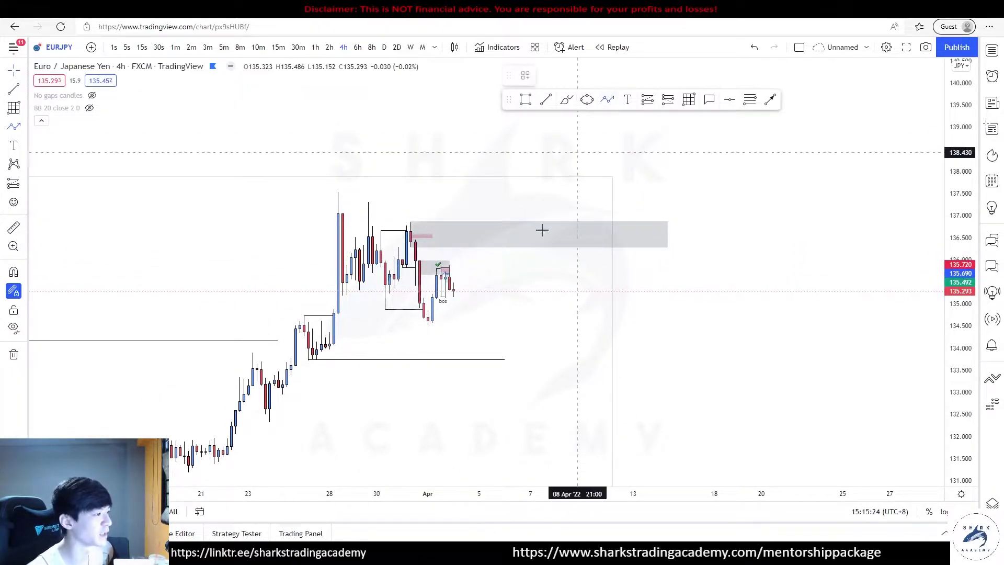
left_click_drag(462, 285, 475, 328)
left_click(535, 297)
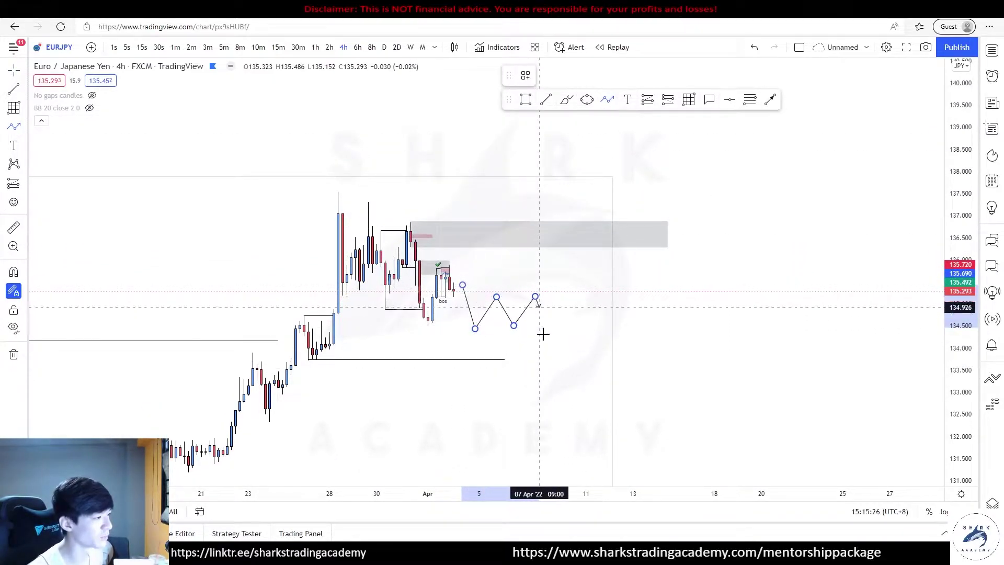
left_click(603, 279)
left_click(616, 228)
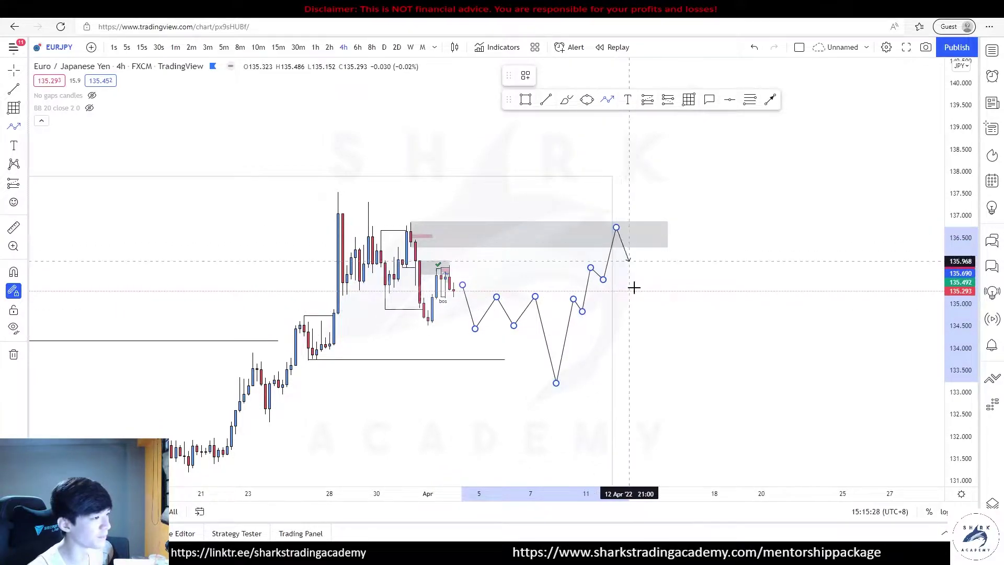
key("Escape")
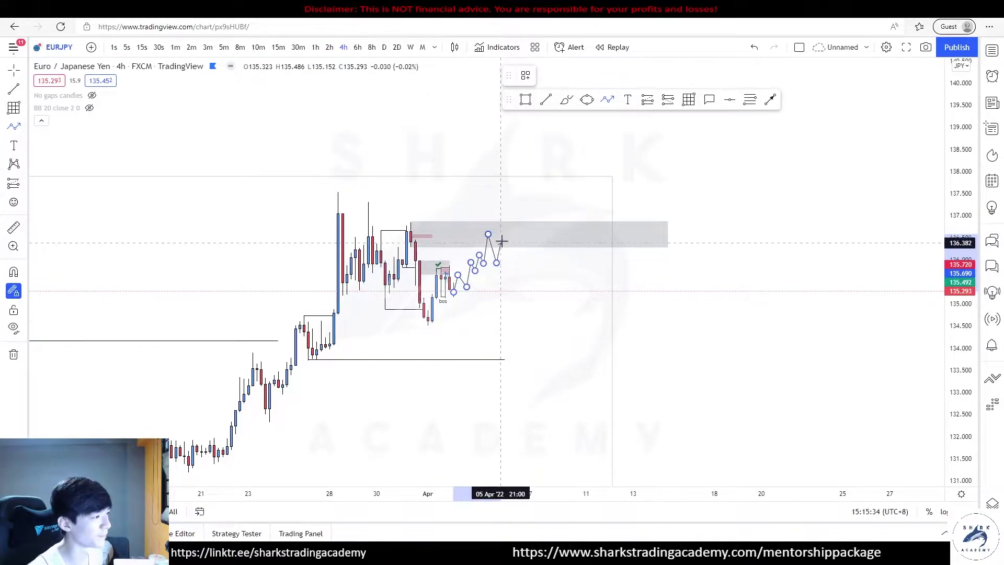
key("Escape")
left_click_drag(601, 335, 653, 336)
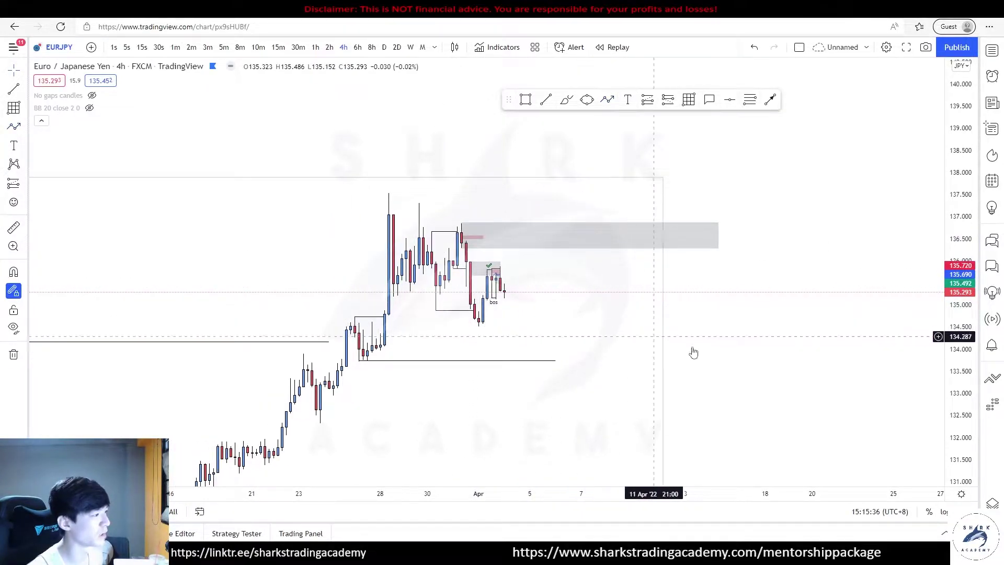
Step: Brush a projected rise into the supply rectangle, circle the retest near 136.3, and continue the path in falling swings to about 133.5
left_click_drag(961, 324, 960, 230)
left_click_drag(586, 292, 420, 252)
mouse_move(373, 168)
left_mouse_down()
mouse_move(416, 197)
mouse_move(386, 172)
left_mouse_up()
mouse_move(344, 289)
left_mouse_down()
mouse_move(382, 249)
mouse_move(421, 175)
mouse_move(470, 307)
mouse_move(677, 363)
mouse_move(696, 431)
left_mouse_up()
scroll(935, 347, "down", 3)
Step: Undo the trial support lines and path, and brush an alternative dip to about 134.2 followed by a rise into the supply rectangle
left_click_drag(386, 335, 533, 321)
left_click_drag(390, 346, 655, 345)
key("ctrl+z")
key("ctrl+z")
left_click_drag(537, 285, 583, 320)
key("ctrl+z")
mouse_move(536, 272)
left_mouse_down()
mouse_move(556, 277)
mouse_move(581, 334)
left_mouse_up()
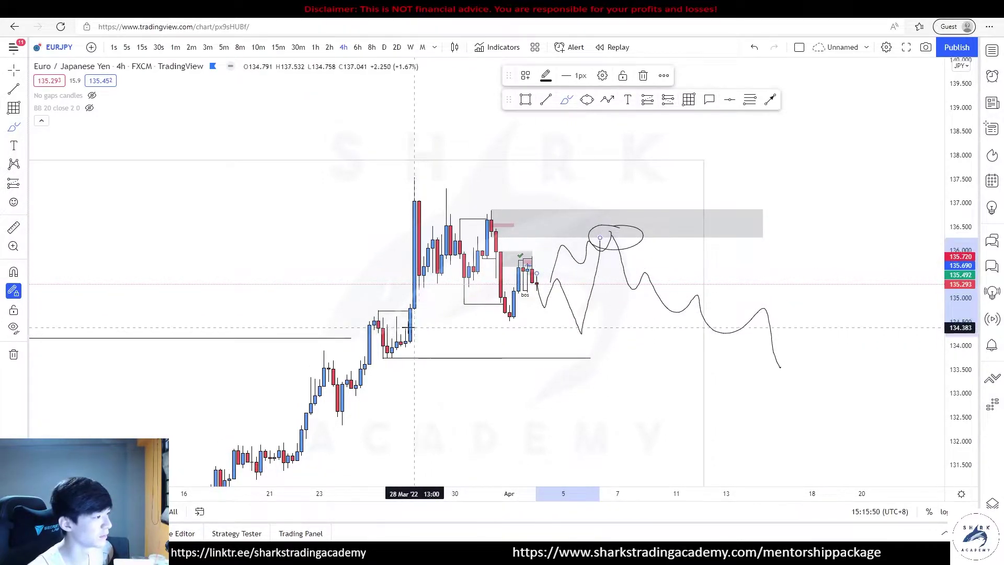
Step: Brush support lines at about 134.5 and 134.2 from the 28 March base, and circle the area near 135.1 on the projected path
left_click_drag(397, 324, 632, 322)
left_click_drag(413, 342, 686, 335)
mouse_move(519, 263)
left_mouse_down()
mouse_move(600, 267)
mouse_move(618, 284)
left_mouse_up()
scroll(736, 309, "down", 3)
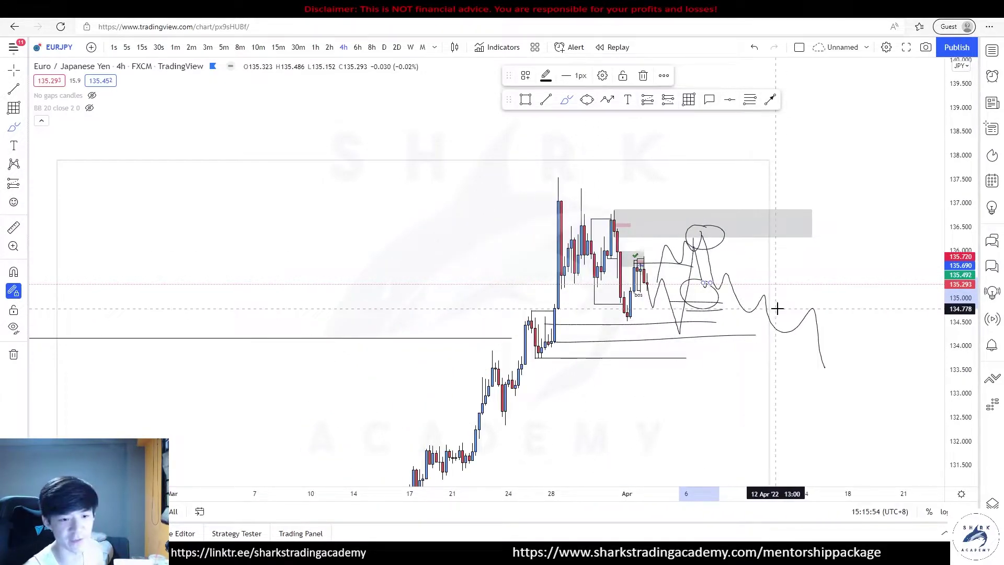
Step: Sketch a path leg from the early-March low near 124.6 to the late-March high near 137.5, and cancel it
left_click_drag(944, 280, 809, 389)
scroll(808, 389, "down", 3)
key("Escape")
left_click_drag(709, 347, 564, 276)
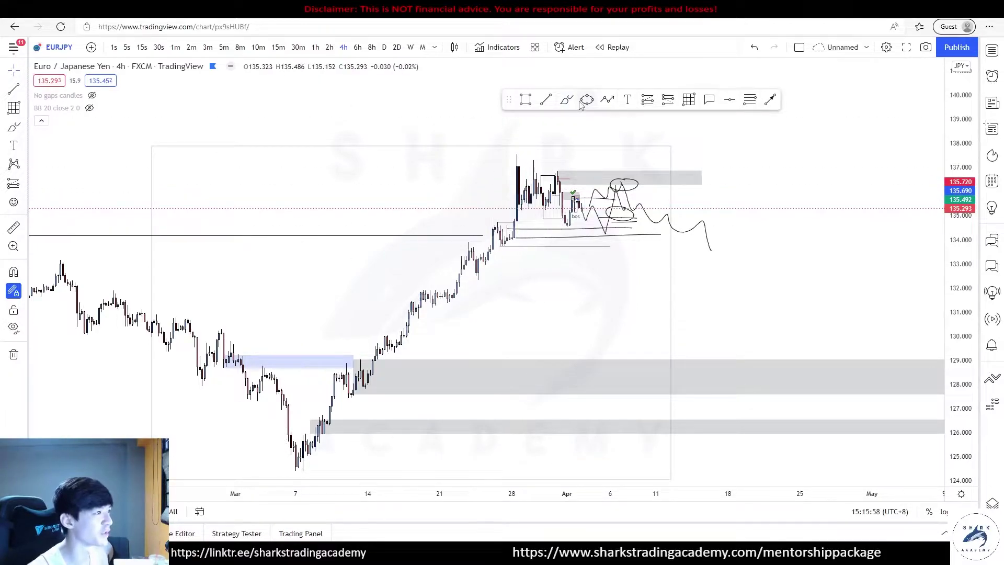
left_click(303, 465)
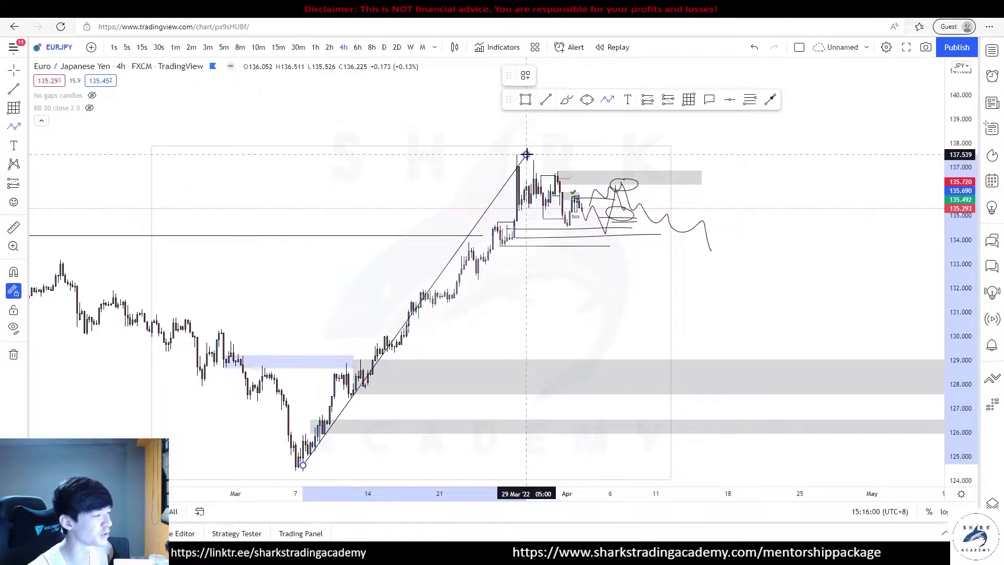
key("Escape")
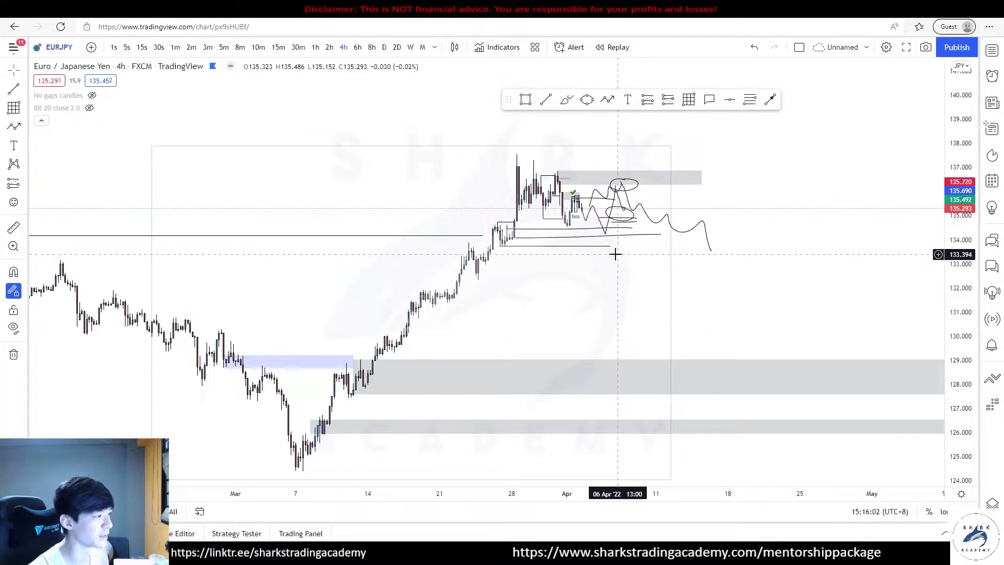
Step: Brush marks around the current range and the area above the late-March high, and undo each mark
scroll(617, 254, "right", 5)
mouse_move(443, 231)
left_mouse_down()
mouse_move(348, 218)
mouse_move(410, 162)
mouse_move(352, 157)
mouse_move(387, 156)
left_mouse_up()
key("ctrl+z")
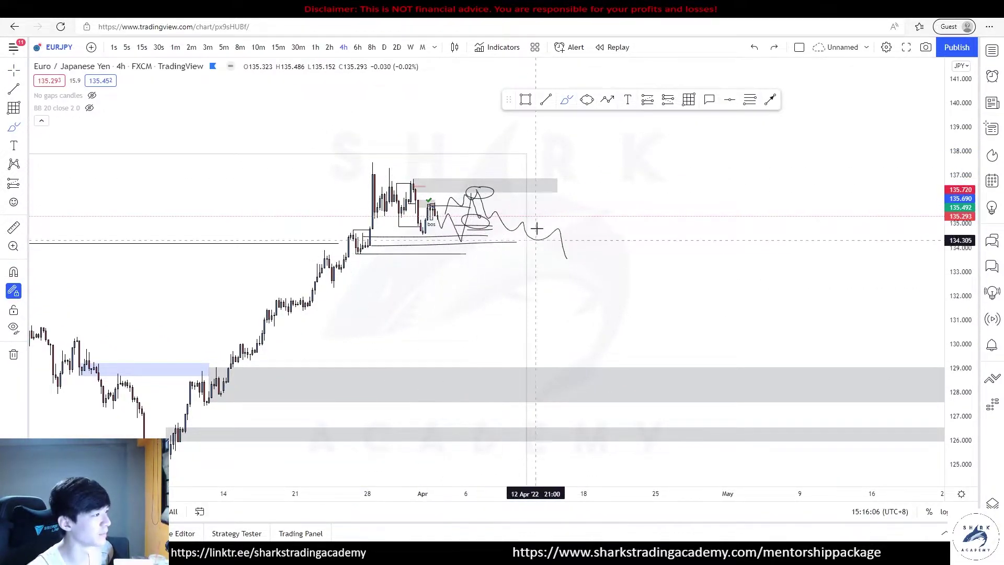
left_click_drag(471, 144, 383, 115)
key("ctrl+z")
scroll(449, 225, "down", 4)
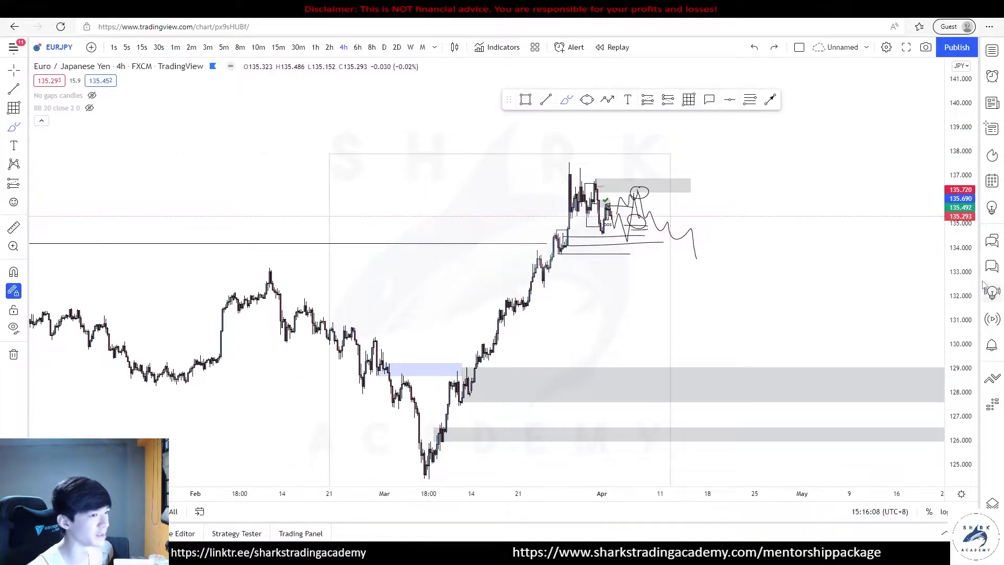
Step: Brush a rising stroke along the whole March rally from its low to its high, and undo it
left_click_drag(963, 277, 964, 325)
scroll(764, 324, "down", 3)
mouse_move(561, 408)
left_mouse_down()
mouse_move(699, 211)
mouse_move(737, 241)
left_mouse_up()
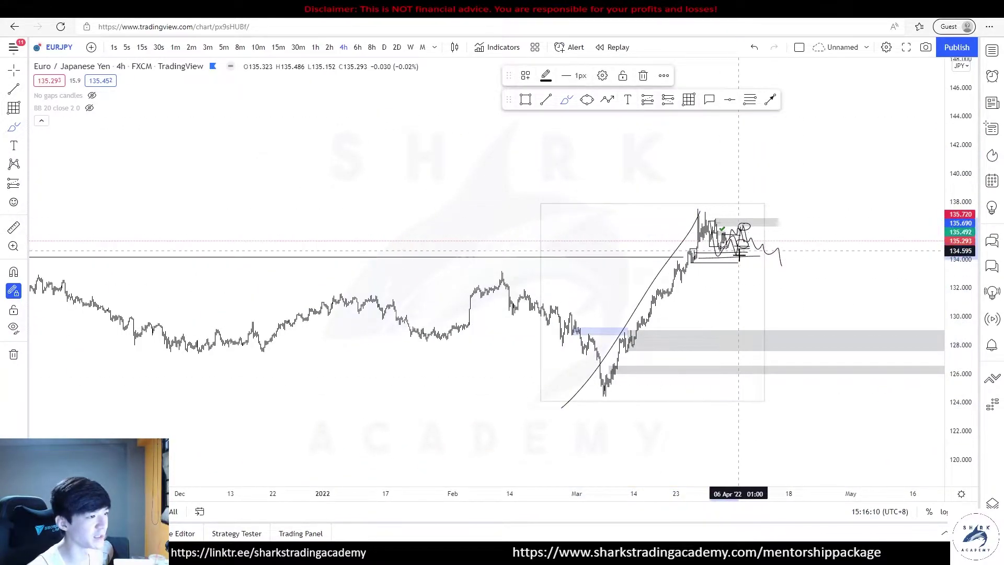
left_click_drag(797, 286, 797, 287)
scroll(802, 180, "up", 5)
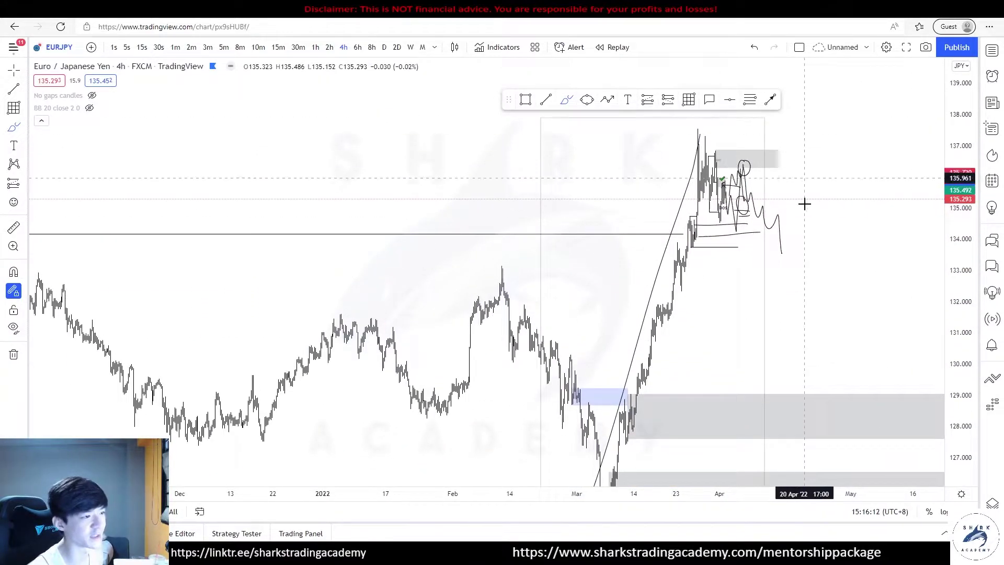
left_click_drag(750, 196, 764, 248)
scroll(409, 225, "up", 3)
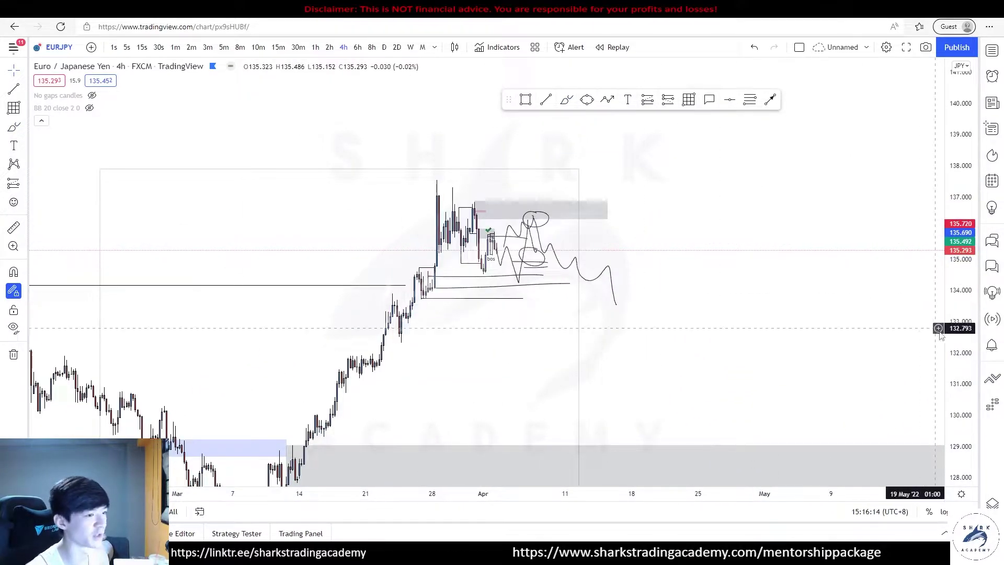
Step: Brush two horizontal lines at about 135.4 and 135.2 across the projected path, undoing the extra stroke at the supply rectangle
scroll(628, 246, "up", 4)
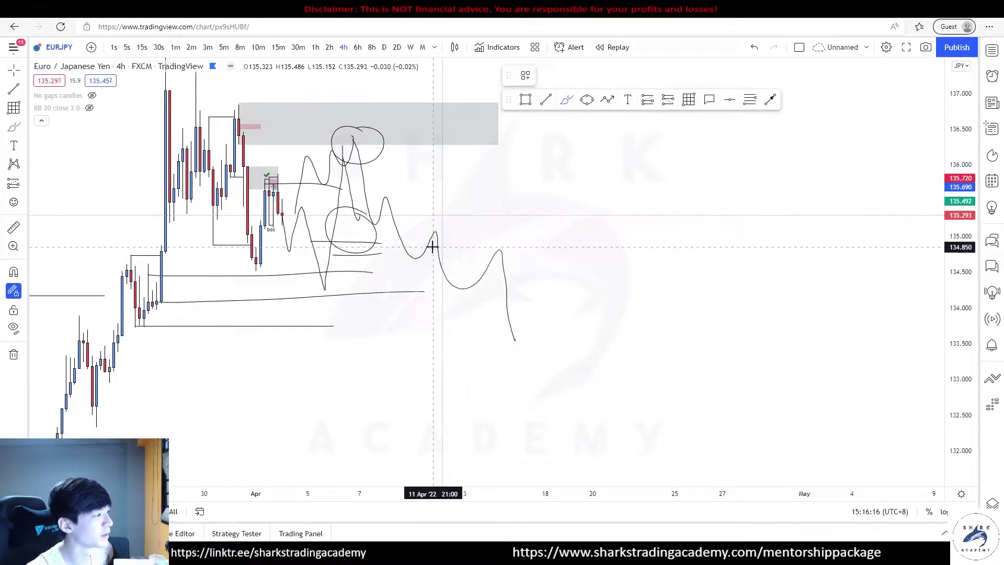
left_click_drag(325, 209, 489, 211)
left_click_drag(297, 221, 533, 222)
mouse_move(333, 139)
left_mouse_down()
mouse_move(644, 355)
mouse_move(192, 135)
left_mouse_up()
key("ctrl+z")
Step: Brush a large loop around the projected pullback, from the late-March highs down to about 132.5, undoing the trial strokes
left_click_drag(961, 275, 960, 455)
scroll(762, 404, "down", 5)
left_click_drag(316, 434, 283, 412)
key("ctrl+z")
scroll(890, 289, "down", 2)
left_click_drag(960, 293, 960, 332)
mouse_move(566, 203)
left_mouse_down()
mouse_move(826, 291)
mouse_move(547, 223)
mouse_move(566, 229)
left_mouse_up()
key("ctrl+z")
Step: Brush projected rebounds starting near 128.2 and 127.0 around the demand zones, plus another stroke rising from about 135 to 137
left_click(697, 395)
left_click_drag(699, 395, 785, 318)
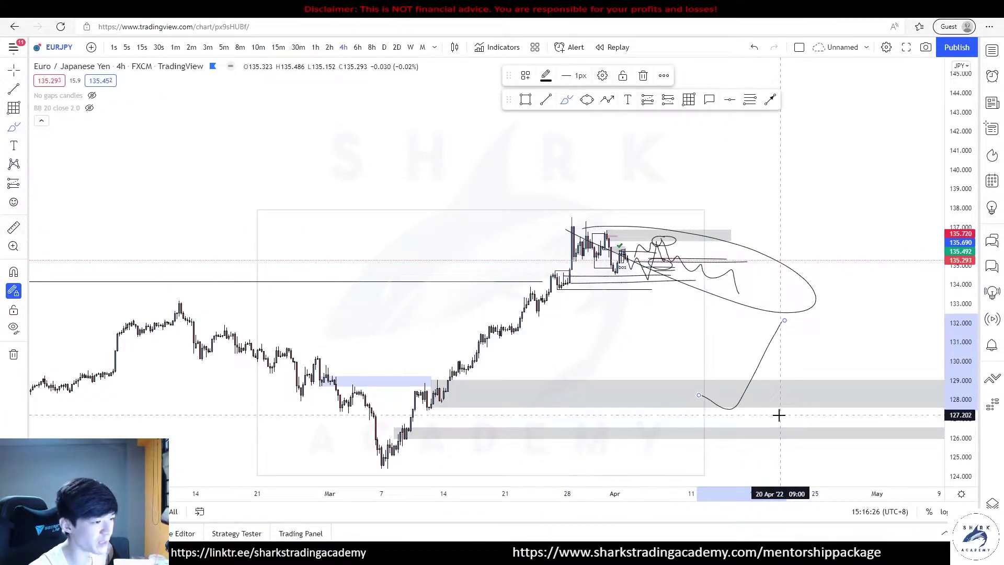
left_click_drag(783, 418, 848, 293)
mouse_move(712, 264)
left_mouse_down()
mouse_move(807, 399)
mouse_move(852, 228)
left_mouse_up()
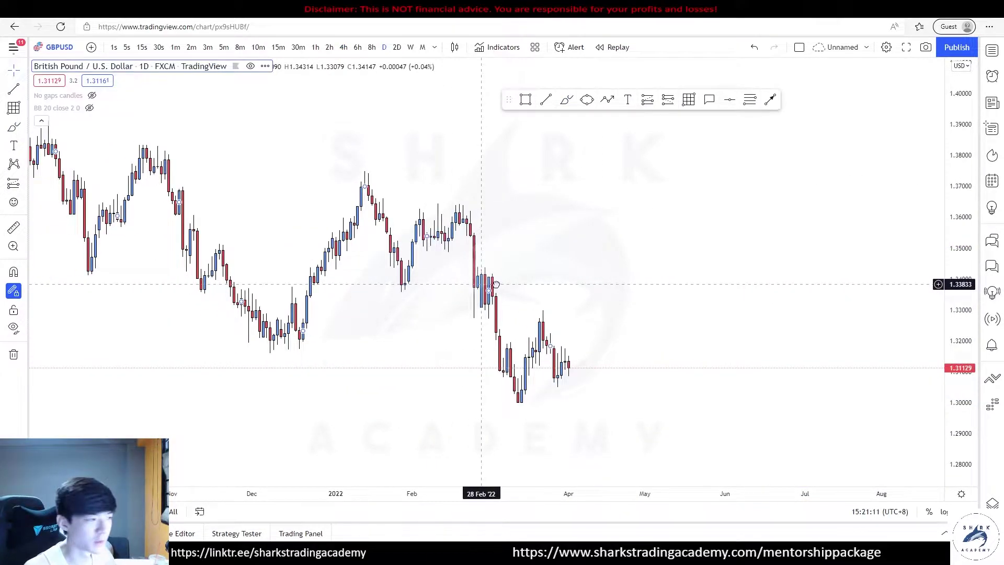
Step: On the GBPUSD daily chart, draw a horizontal break line at about 1.316 from the December low to early March
left_click_drag(496, 284, 519, 284)
left_click_drag(960, 340, 961, 238)
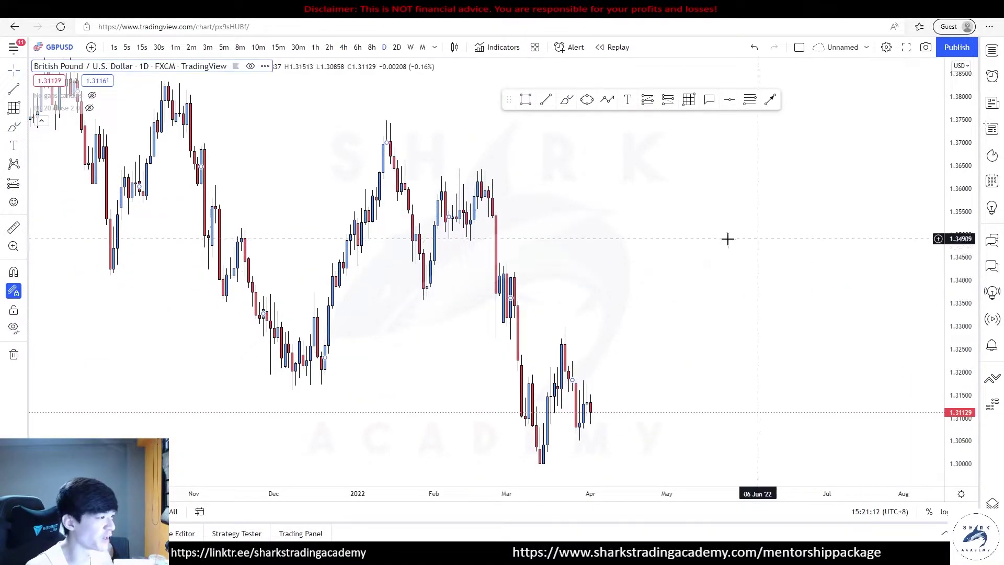
scroll(742, 242, "up", 2)
left_click(545, 100)
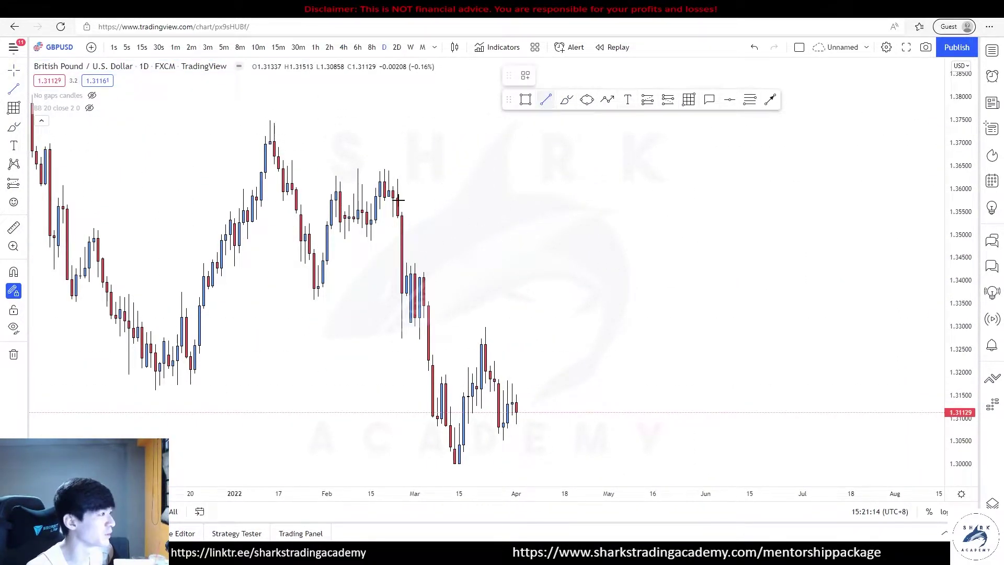
left_click_drag(156, 391, 433, 396)
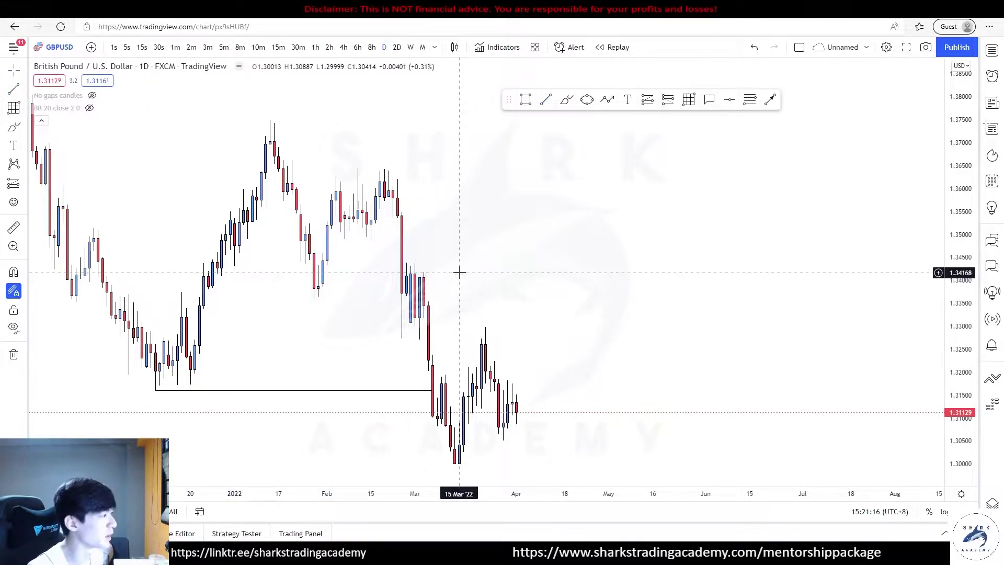
Step: Mark the February and January highs with ellipses, and undo the ellipses together with the break line
left_click_drag(368, 222, 424, 233)
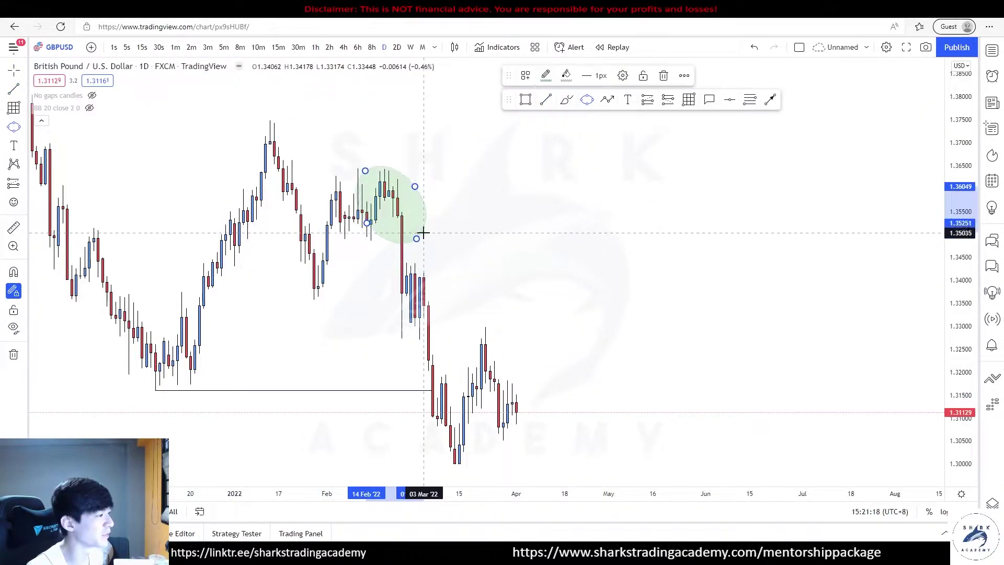
left_click_drag(239, 164, 330, 180)
key("ctrl+z")
key("ctrl+z")
key("ctrl+z")
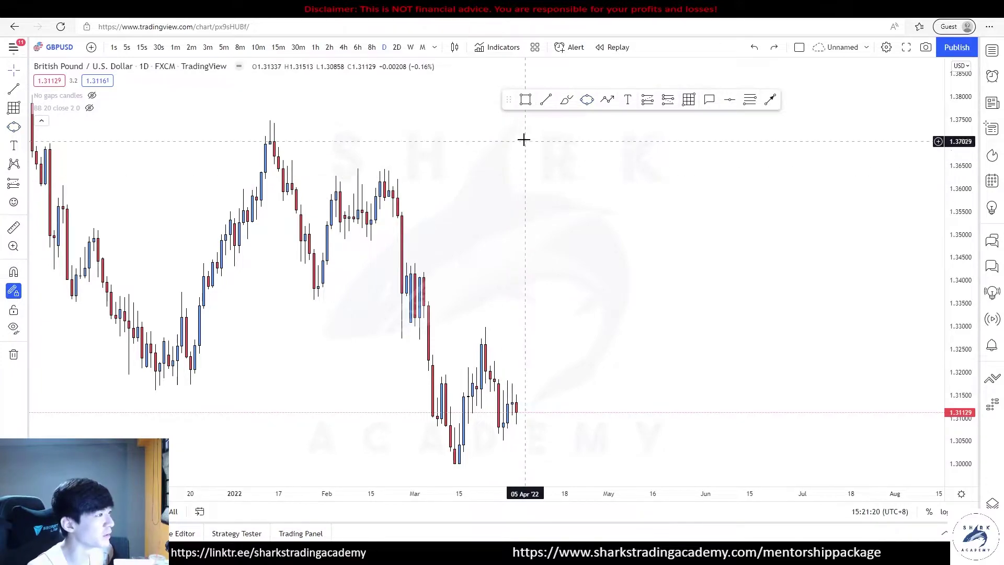
Step: Redraw the break line at about 1.316 from the December low to early March, and add a light blue rectangle spanning about 1.3270 to 1.3241
left_click_drag(144, 390, 432, 390)
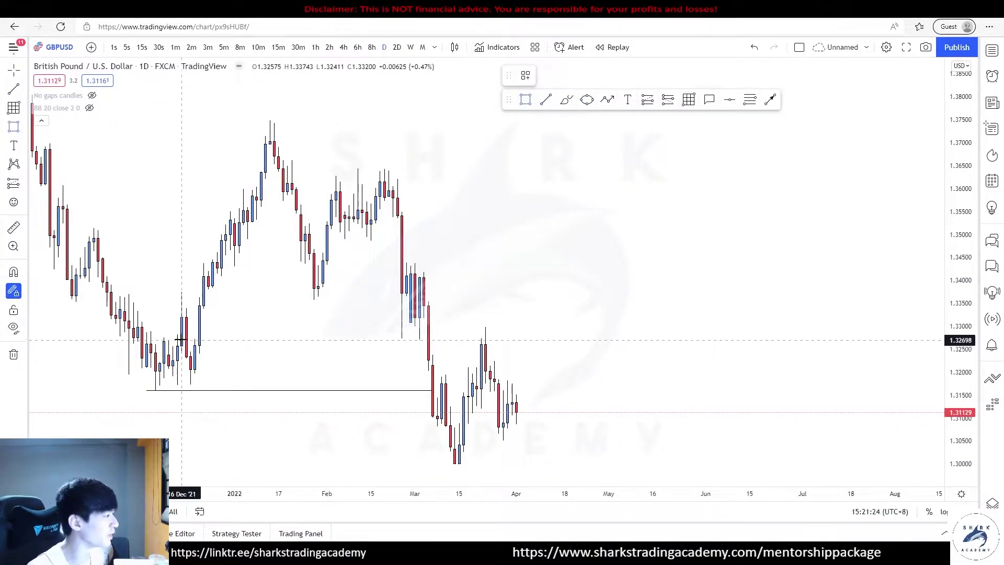
mouse_move(224, 343)
left_mouse_down()
mouse_move(268, 354)
mouse_move(424, 346)
left_mouse_up()
right_click(417, 343)
mouse_move(439, 350)
left_click(506, 412)
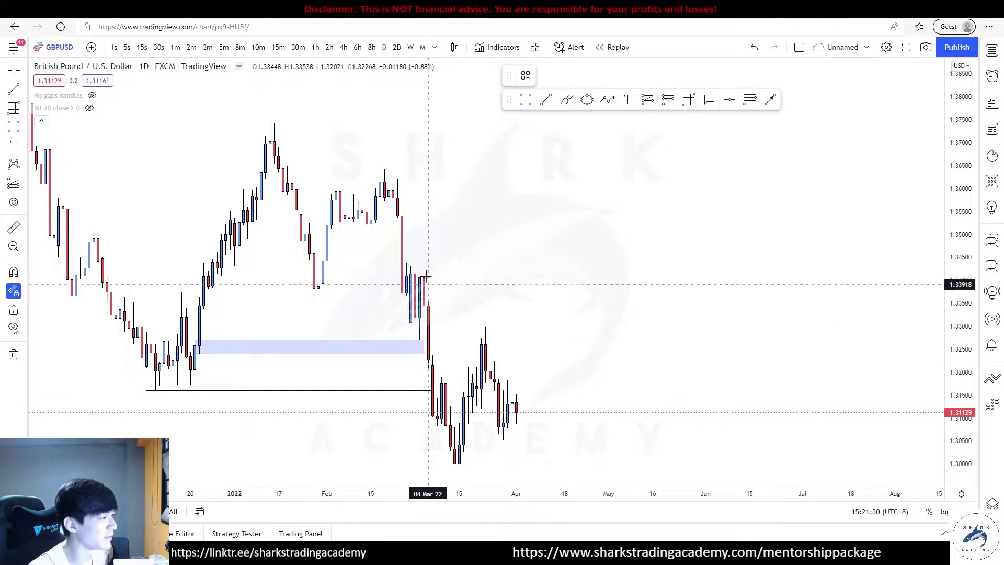
Step: Draw a red supply rectangle from early to late March, spanning about 1.3417 to 1.3271
left_click_drag(420, 339, 508, 273)
right_click(507, 272)
mouse_move(544, 283)
left_click(604, 360)
left_click_drag(565, 290, 568, 270)
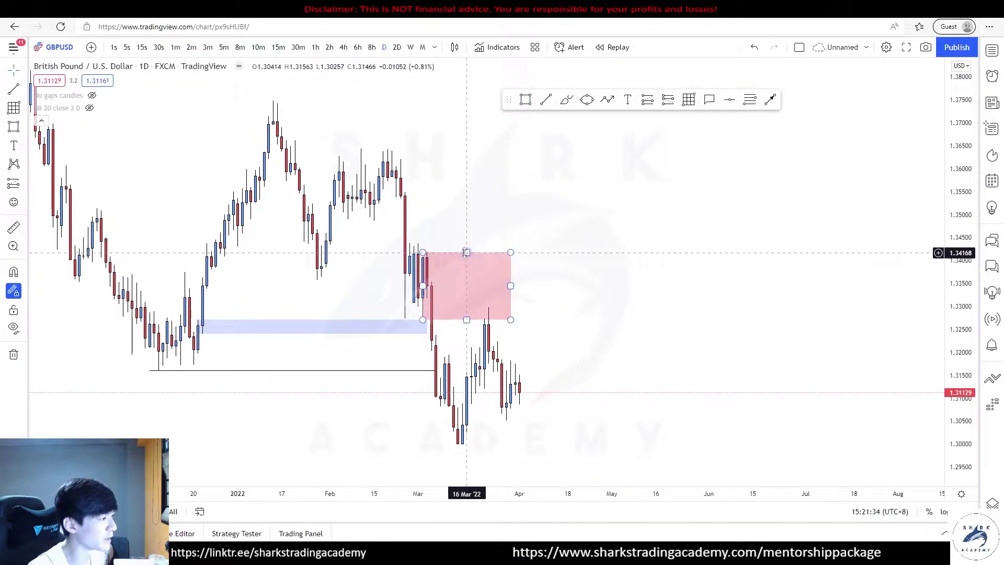
Step: Circle the 23 March high in the supply rectangle, brush arcs at the early-March swing low and high, and undo the extra strokes
left_click_drag(603, 308, 552, 272)
mouse_move(442, 266)
left_mouse_down()
mouse_move(421, 406)
mouse_move(378, 406)
left_mouse_up()
key("ctrl+z")
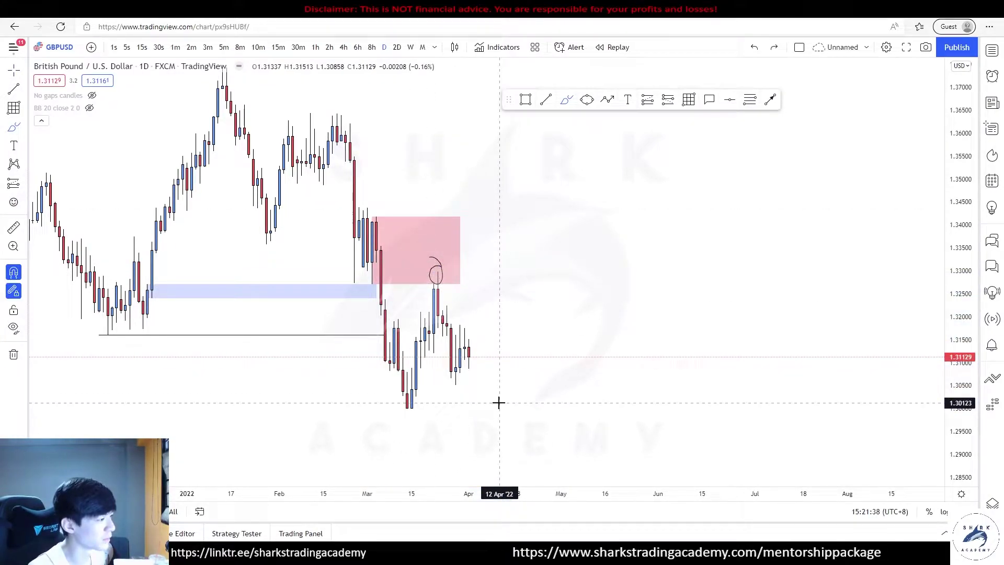
left_click_drag(379, 370, 391, 326)
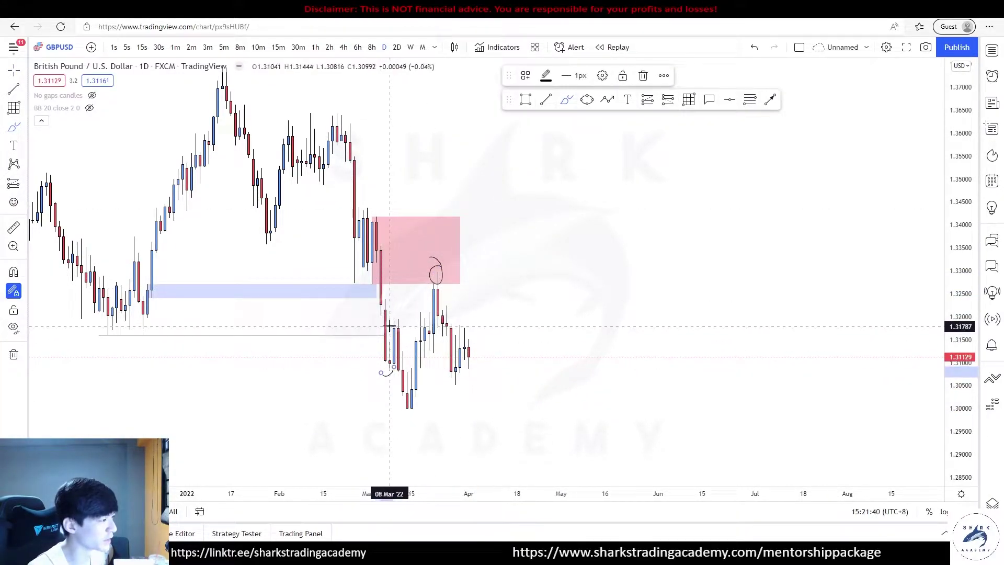
mouse_move(407, 408)
left_mouse_down()
mouse_move(435, 268)
mouse_move(408, 307)
left_mouse_up()
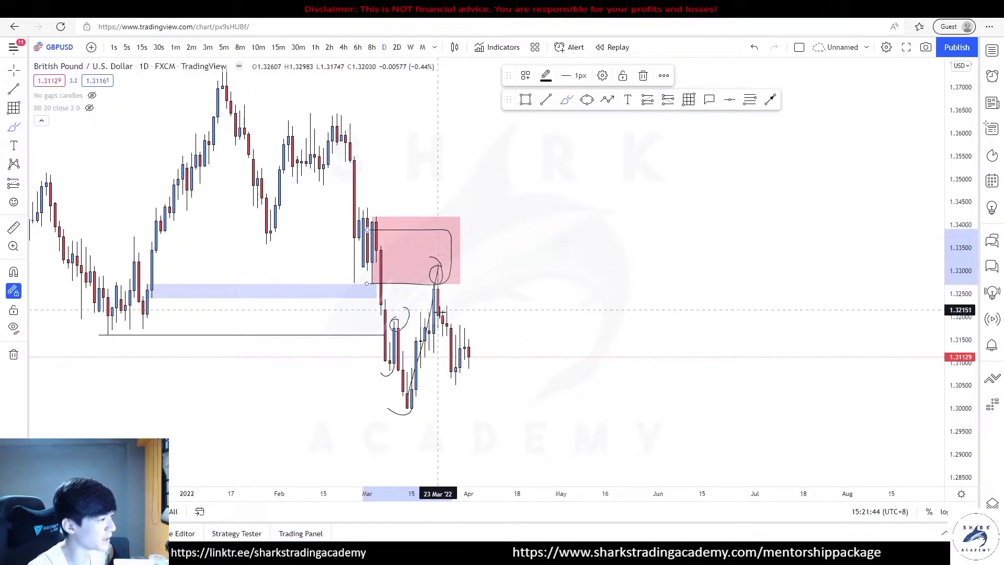
key("ctrl+z")
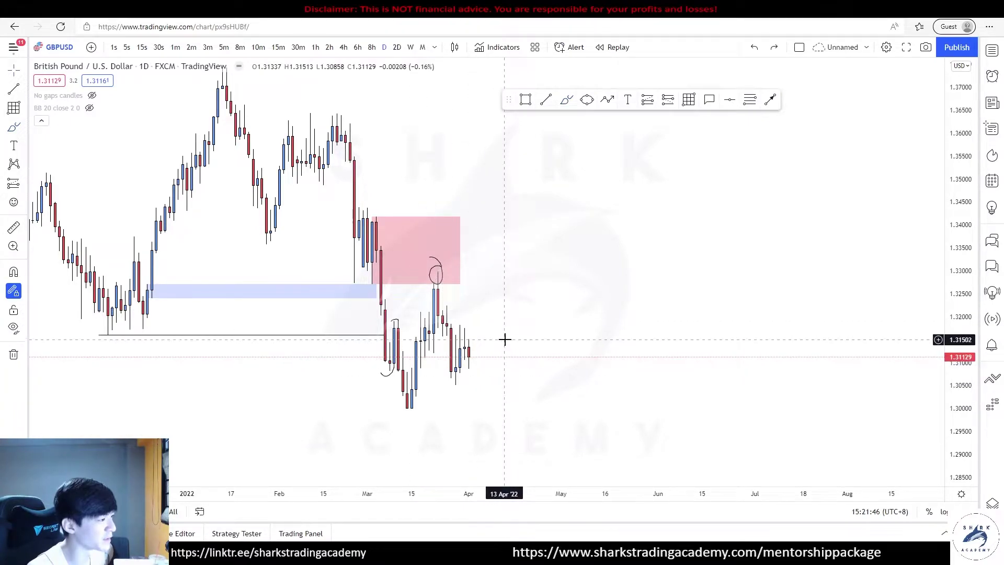
Step: Brush another mark near the supply rectangle and undo it together with the circle at the 23 March high
left_click_drag(505, 340, 553, 334)
left_click_drag(957, 371, 958, 255)
scroll(554, 254, "up", 2)
left_click_drag(397, 238, 395, 245)
key("ctrl+z")
Step: Draw connected structure lines from about 1.3210 on 17 March down to about 1.3119 and across to 28 March
left_click_drag(487, 291, 592, 215)
scroll(592, 215, "up", 2)
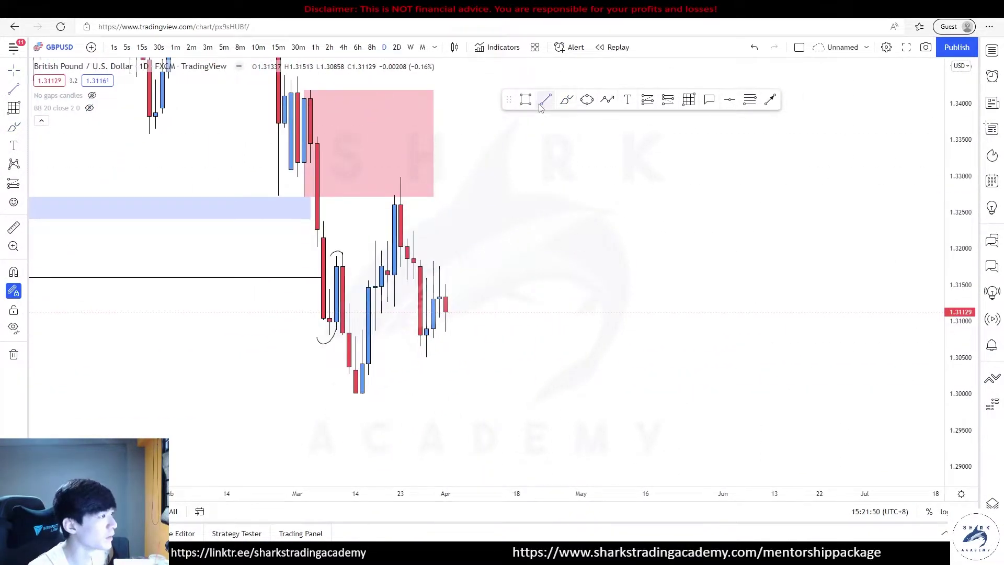
left_click(394, 307)
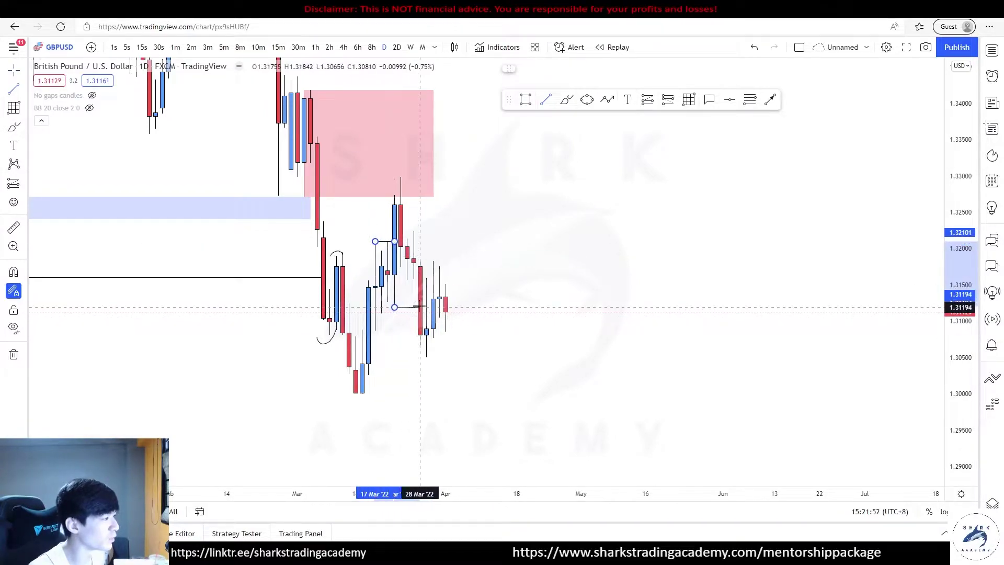
left_click(418, 307)
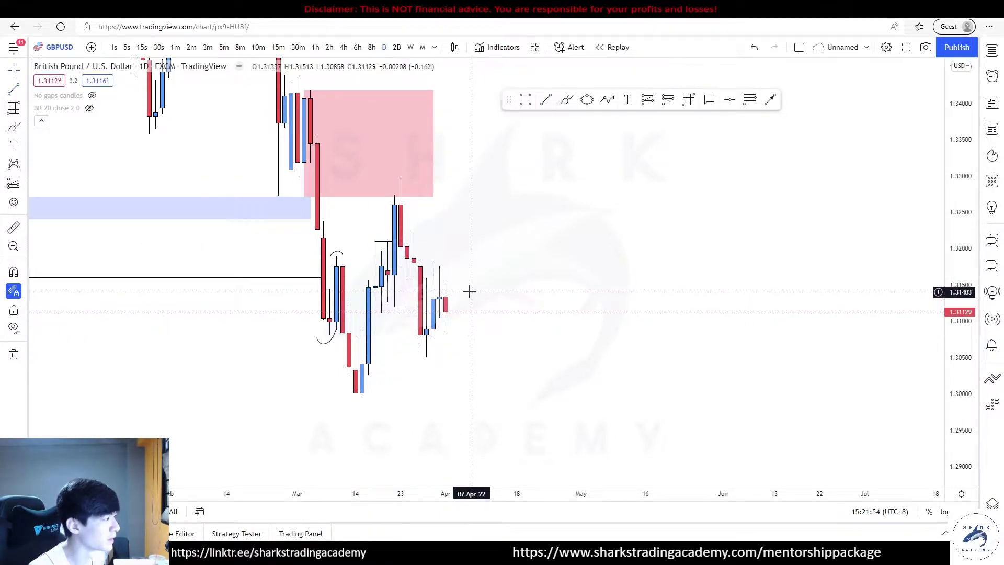
Step: Brush a mark around the early-March candles at the start of the supply rectangle, and undo it
scroll(468, 291, "down", 3)
left_click_drag(707, 259, 630, 276)
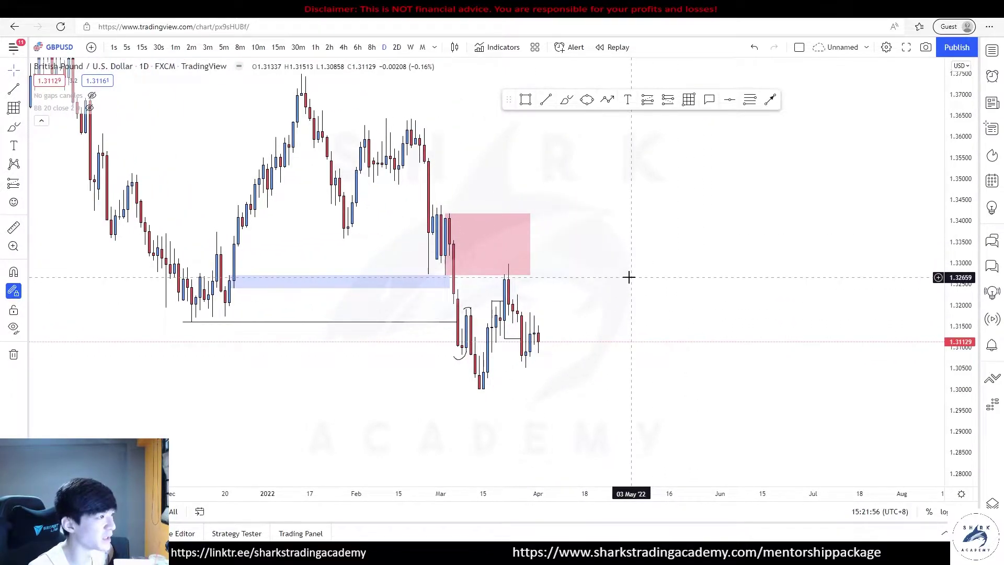
scroll(630, 276, "up", 2)
left_click(567, 99)
mouse_move(352, 269)
left_mouse_down()
mouse_move(402, 260)
mouse_move(325, 253)
left_mouse_up()
key("ctrl+z")
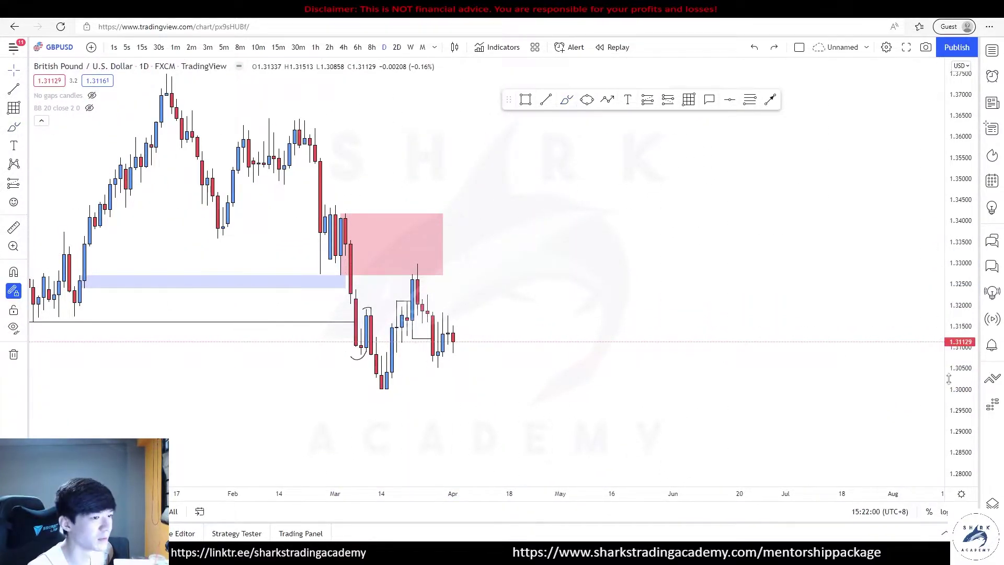
Step: Switch the chart to the 4-hour timeframe and shift the upper structure line onto the 17 March high at about 1.3210
left_click_drag(946, 383, 947, 220)
left_click_drag(522, 332, 556, 274)
scroll(557, 274, "up", 3)
left_click_drag(314, 298, 580, 293)
left_click_drag(533, 238, 523, 255)
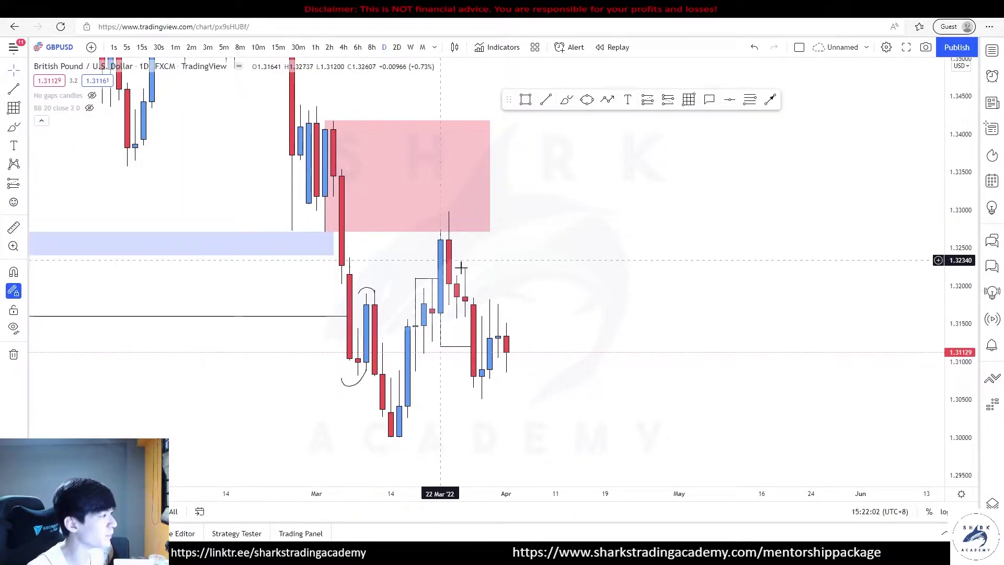
left_click(349, 51)
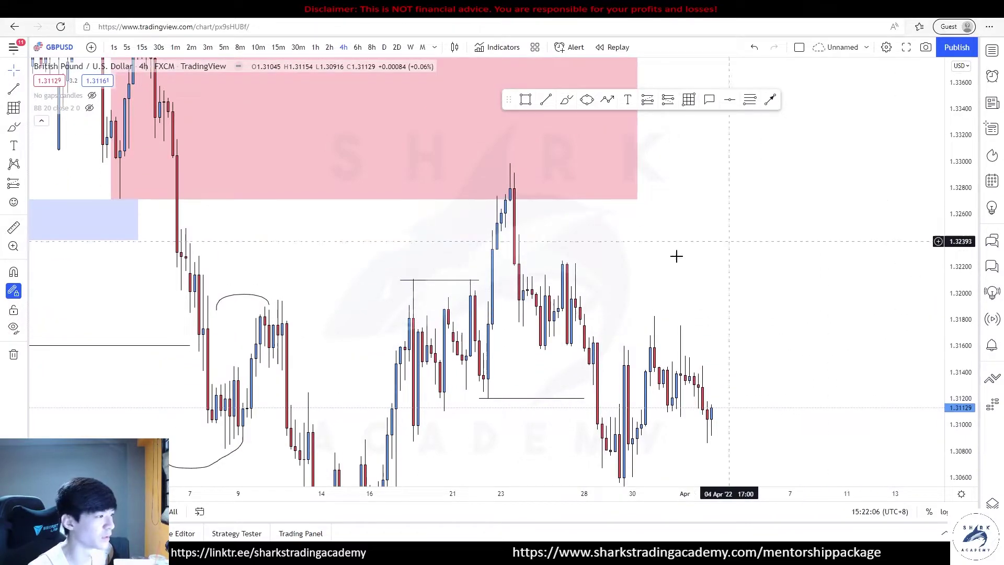
left_click_drag(460, 280, 476, 279)
left_click_drag(528, 393, 500, 345)
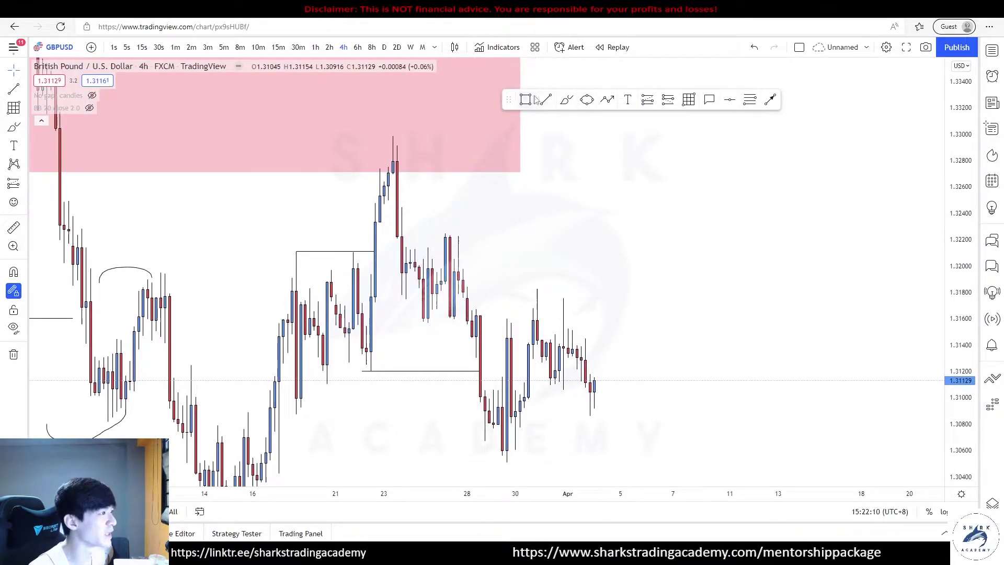
Step: Draw a supply rectangle from the 23 March high between about 1.3300 and 1.3270, and frame the late-March swing with an unfilled rectangle
left_click_drag(392, 138, 874, 173)
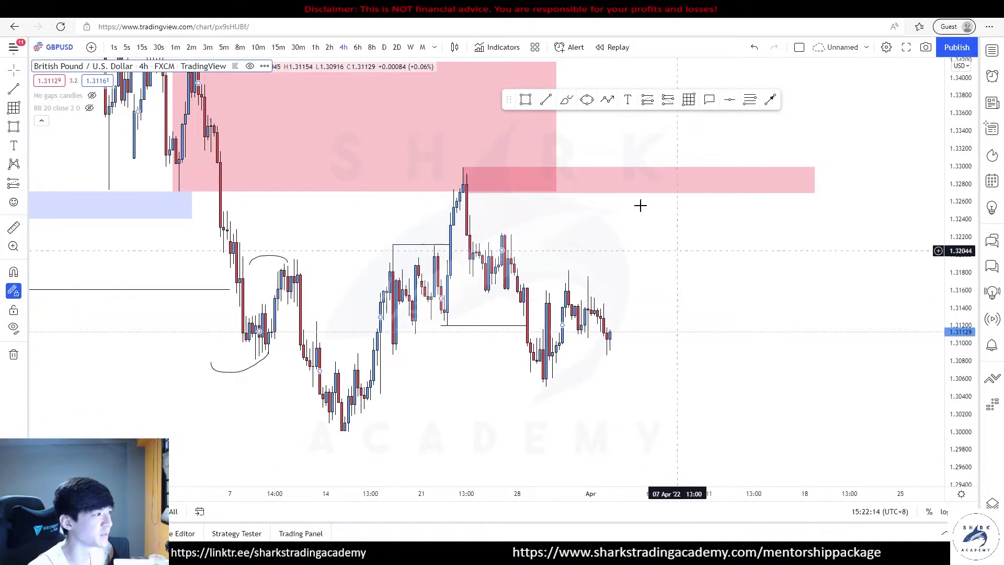
mouse_move(437, 150)
left_mouse_down()
mouse_move(572, 403)
mouse_move(572, 393)
left_mouse_up()
right_click(572, 393)
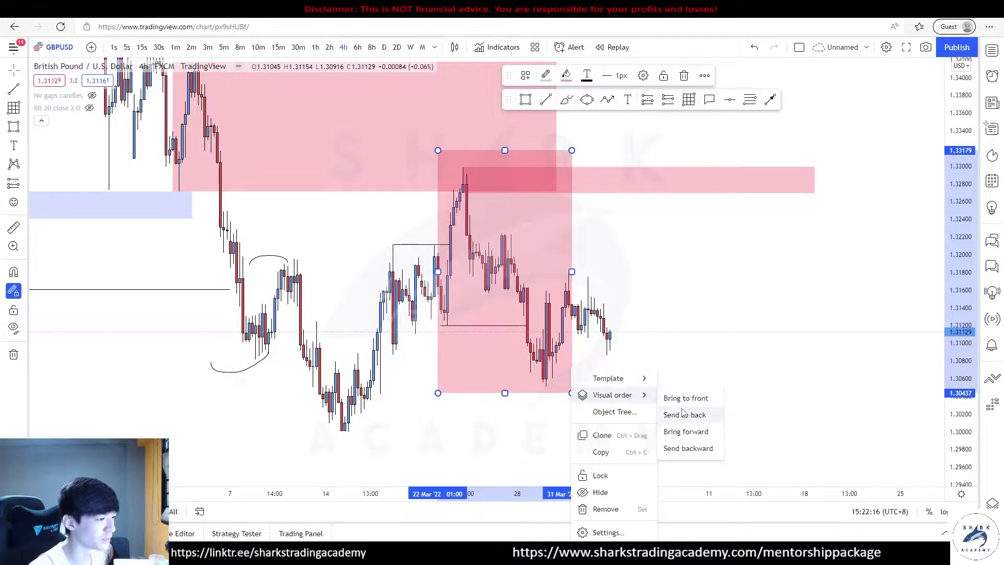
left_click(686, 360)
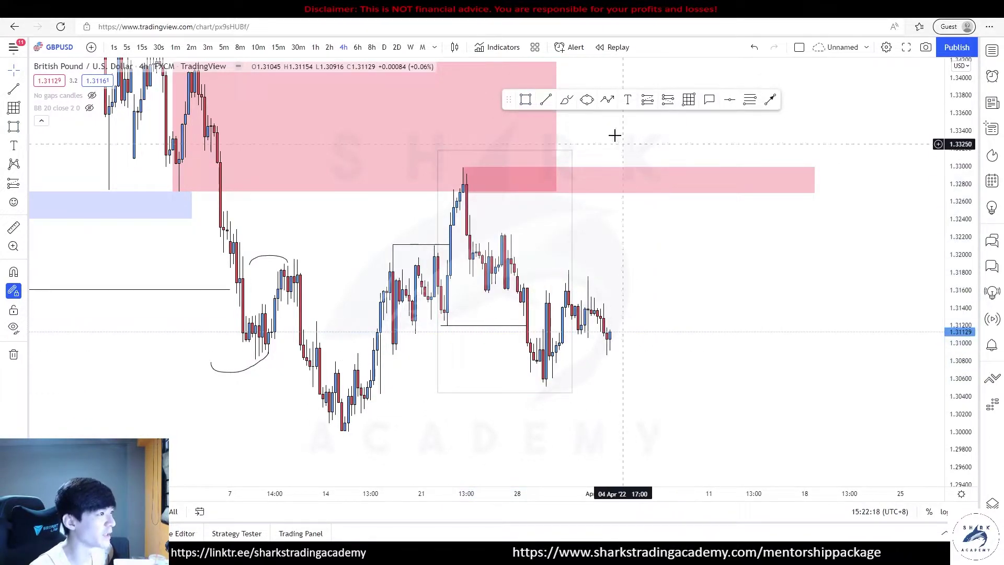
Step: Brush the swing path from the early-March low to the 23 March high, circle that high, and mark a tick over the large supply rectangle
mouse_move(243, 376)
left_mouse_down()
mouse_move(302, 293)
mouse_move(364, 343)
left_mouse_up()
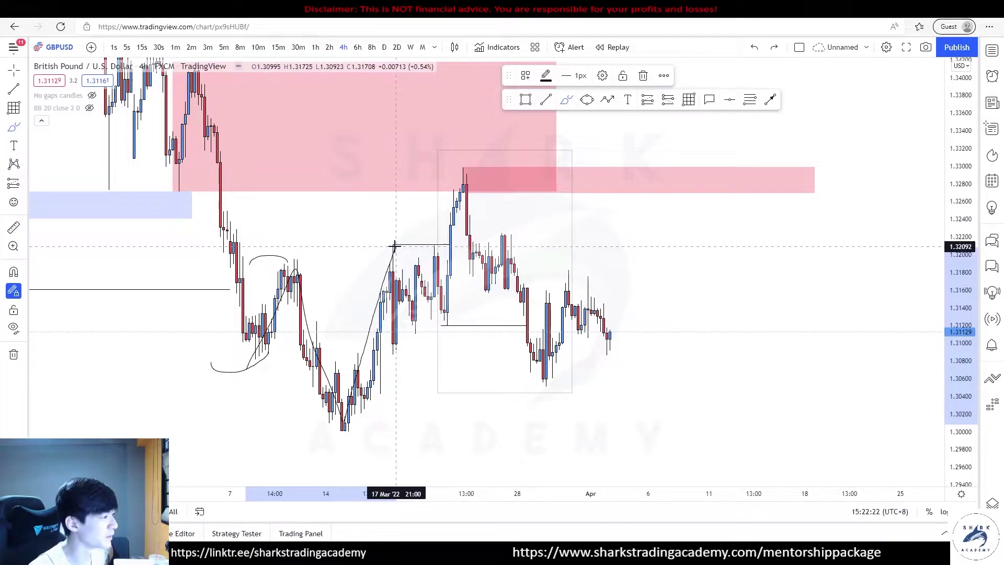
left_click_drag(395, 245, 392, 227)
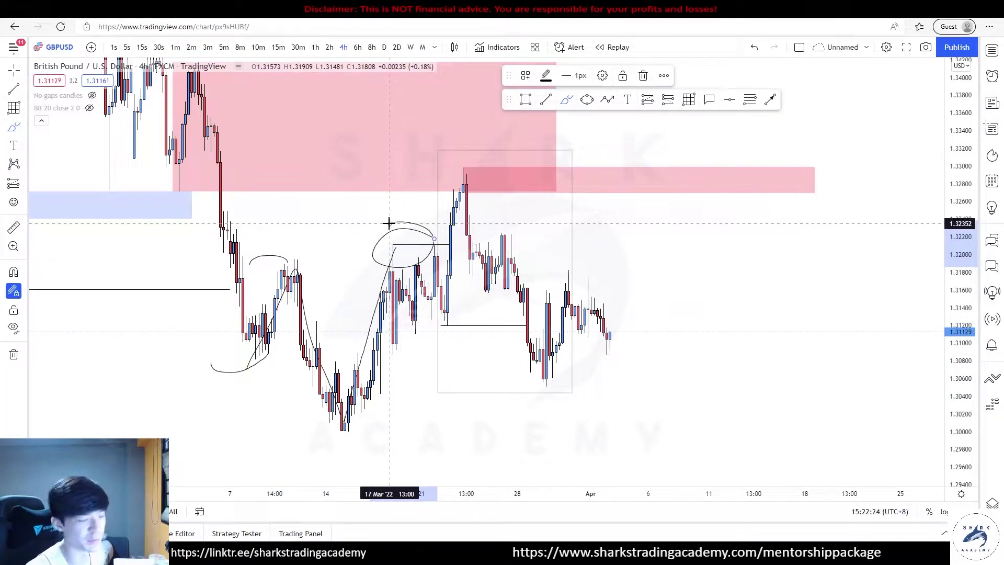
key("ctrl+z")
mouse_move(399, 241)
left_mouse_down()
mouse_move(433, 234)
mouse_move(474, 155)
left_mouse_up()
left_click_drag(961, 229, 961, 335)
left_click_drag(324, 168, 381, 96)
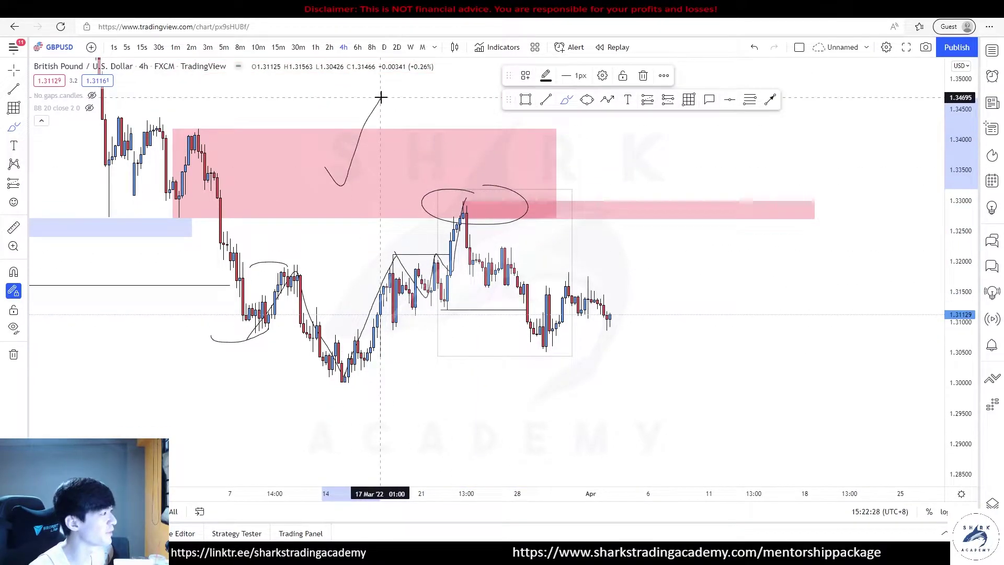
Step: Brush a frame around the January-to-April price action, and undo it
scroll(390, 139, "down", 8)
left_click_drag(203, 224, 220, 224)
key("ctrl+z")
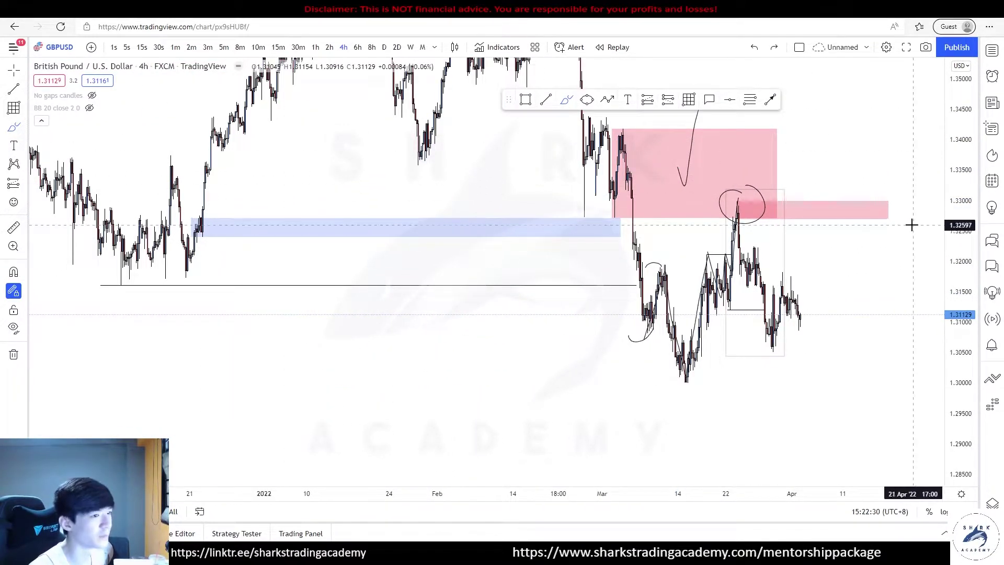
left_click_drag(960, 224, 961, 379)
mouse_move(307, 109)
left_mouse_down()
mouse_move(656, 134)
mouse_move(834, 363)
mouse_move(361, 101)
left_mouse_up()
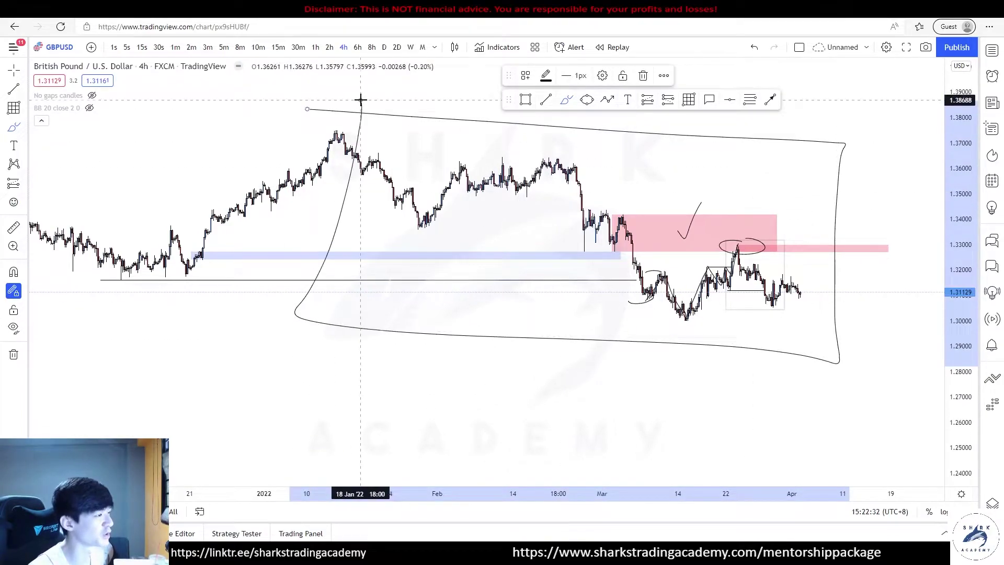
key("ctrl+z")
double_click(956, 320)
Step: Brush the 17 to 29 March swings with arcs at the structure high and low, ending in a circle at the late-March low
scroll(906, 319, "up", 8)
mouse_move(296, 419)
left_mouse_down()
mouse_move(336, 288)
mouse_move(425, 211)
mouse_move(485, 380)
left_mouse_up()
left_click_drag(315, 292, 379, 288)
left_click_drag(370, 356, 421, 328)
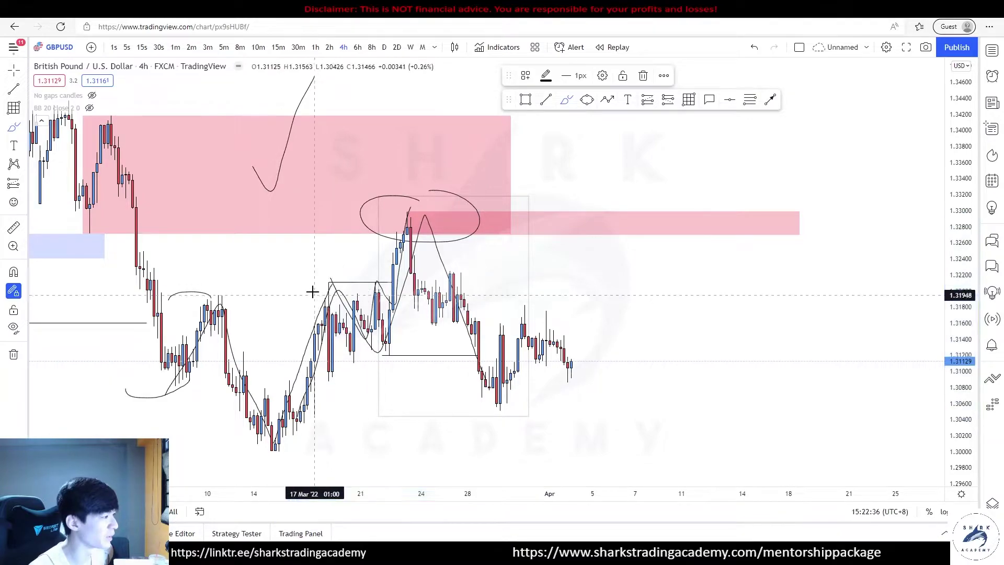
mouse_move(407, 213)
left_mouse_down()
mouse_move(482, 362)
mouse_move(489, 402)
left_mouse_up()
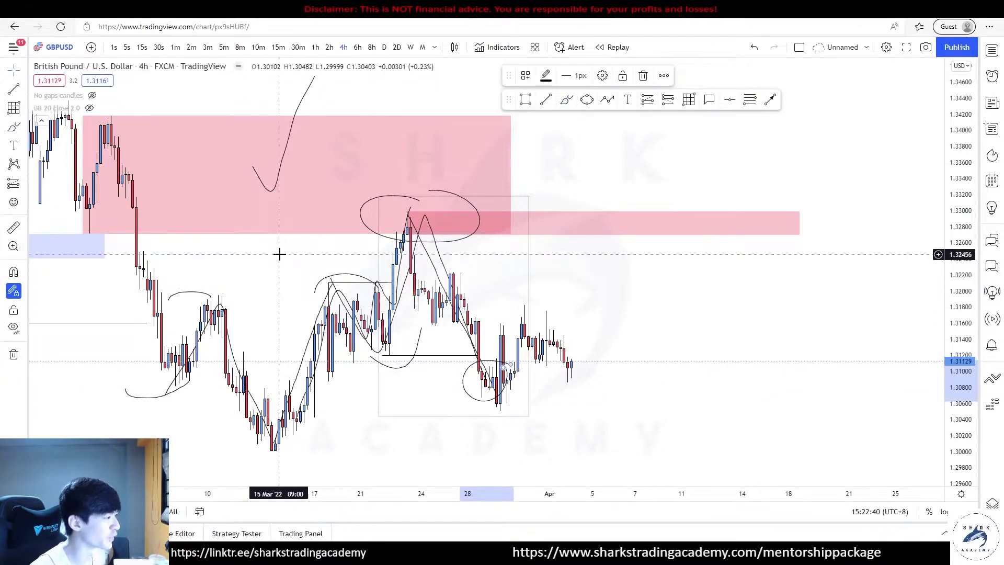
Step: Delete the unfilled frame, swing paths, arcs and March structure lines, keeping the tick and the circle at the 23 March high
left_click_drag(280, 253, 633, 415)
key("Delete")
left_click_drag(951, 402, 952, 334)
left_click_drag(661, 386, 691, 330)
left_click(225, 247)
key("Delete")
left_click(208, 374)
key("Delete")
Step: Draw horizontal structure lines from the 17 March high at about 1.3212 and from the 17 March low at about 1.3087 across to 29 March
left_click_drag(422, 357, 444, 345)
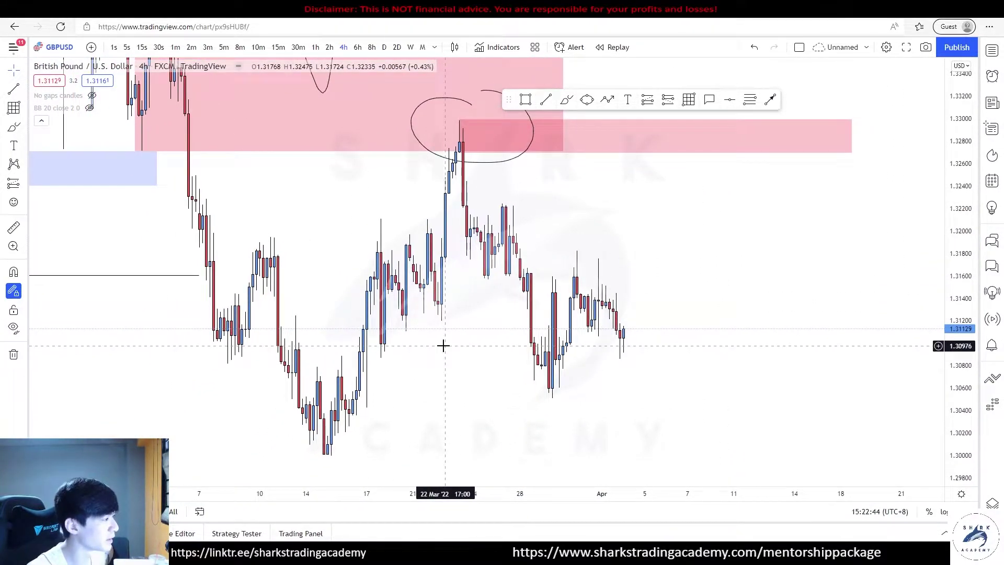
scroll(400, 352, "up", 2)
left_click_drag(442, 132, 470, 118)
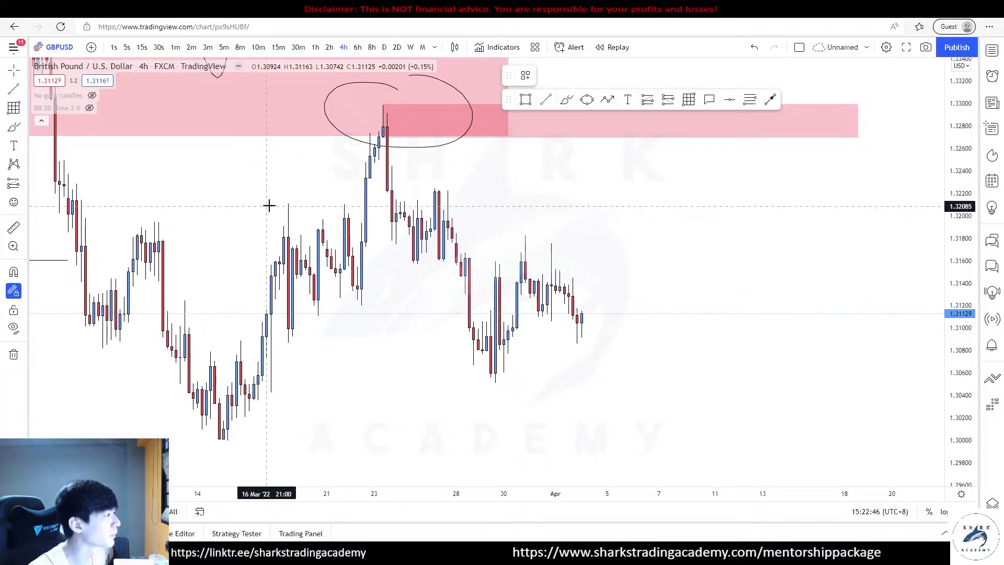
left_click_drag(292, 203, 370, 202)
left_click(288, 342)
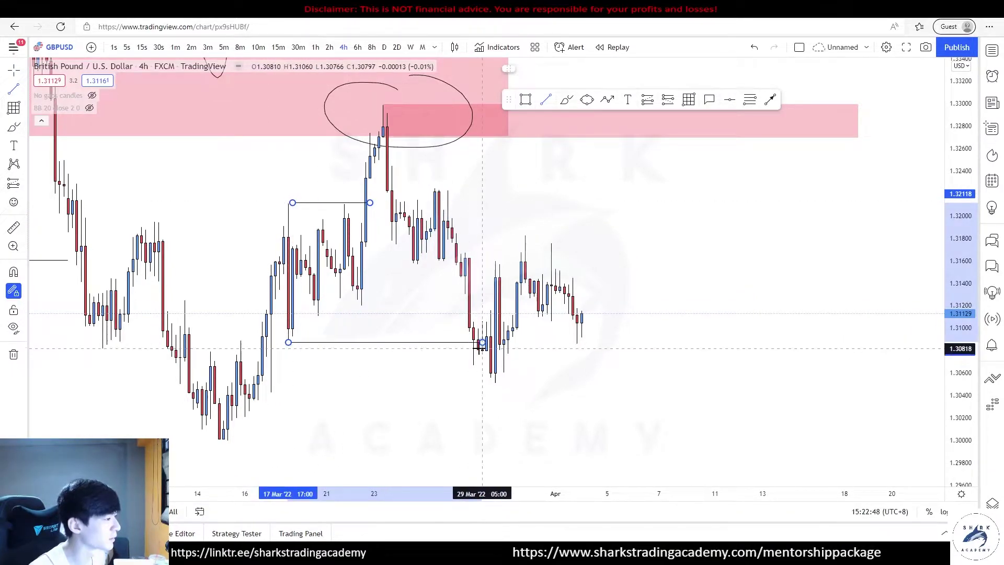
left_click(482, 345, "shift")
key("Escape")
Step: Align both structure lines with the 17 March high and low on the 1-hour timeframe, and return to the 4-hour timeframe
left_click(314, 47)
scroll(376, 377, "down", 2)
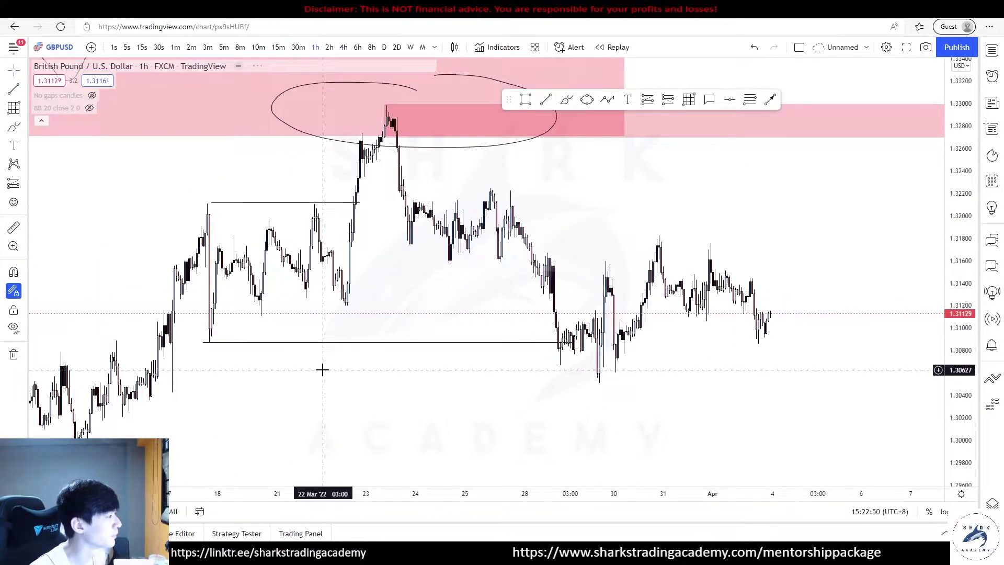
left_click(217, 203)
left_click_drag(217, 203, 219, 203)
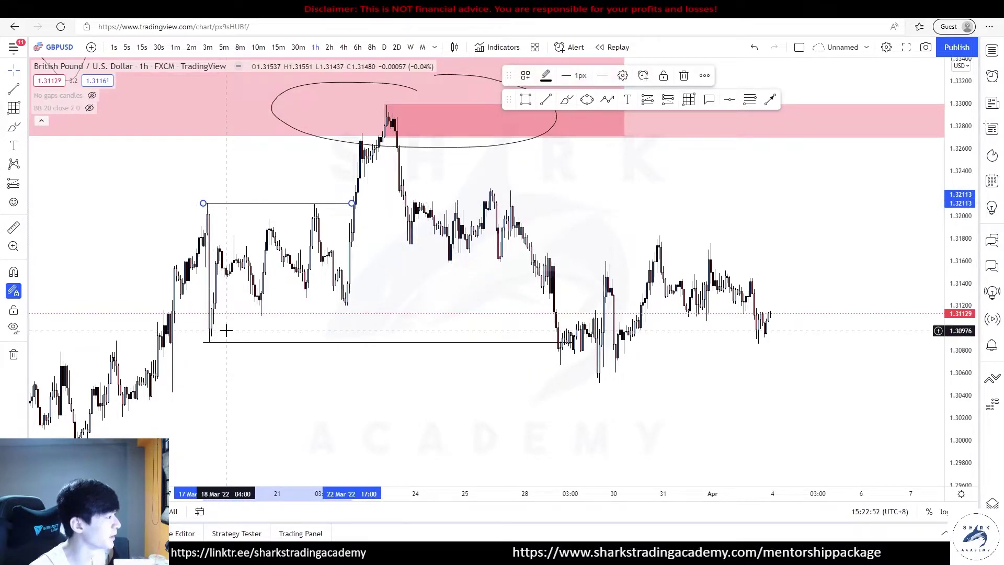
left_click_drag(202, 343, 199, 343)
left_click(297, 311)
scroll(301, 291, "up", 2)
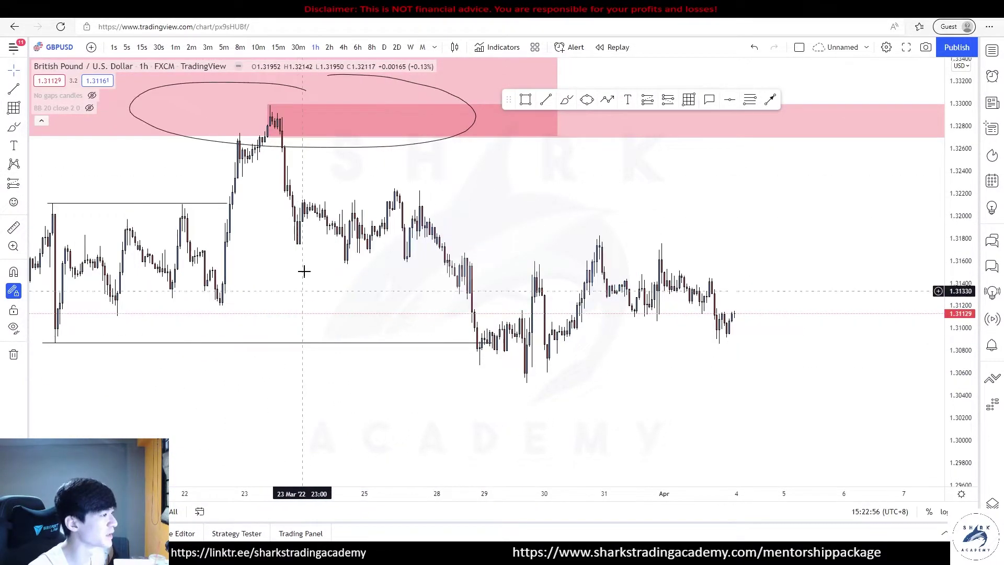
left_click(342, 48)
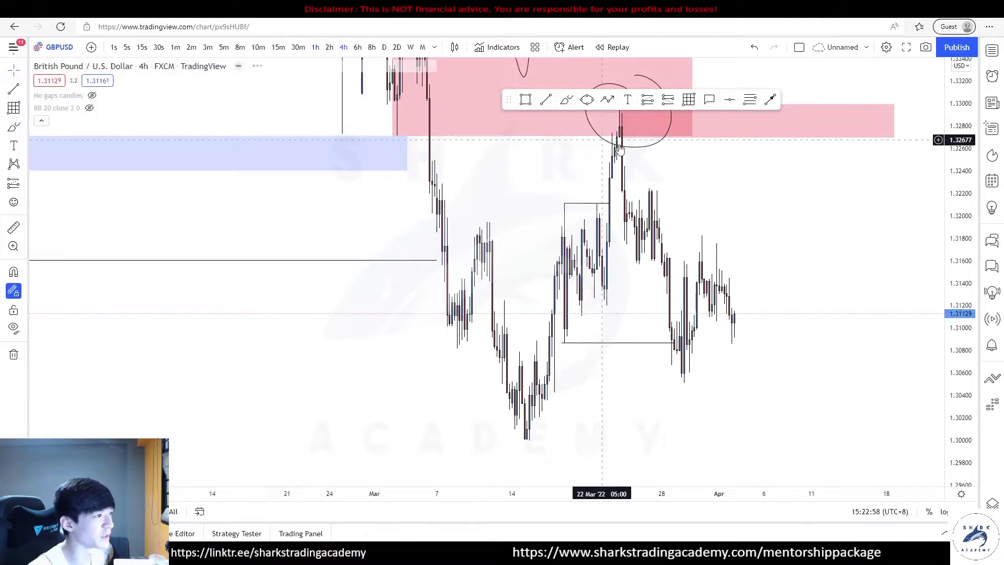
Step: Draw a line at about 1.3193 from the pre-14 March high and a zigzag path through the swings to about 1.3292 and down to 1.2960
left_click_drag(812, 274, 595, 255)
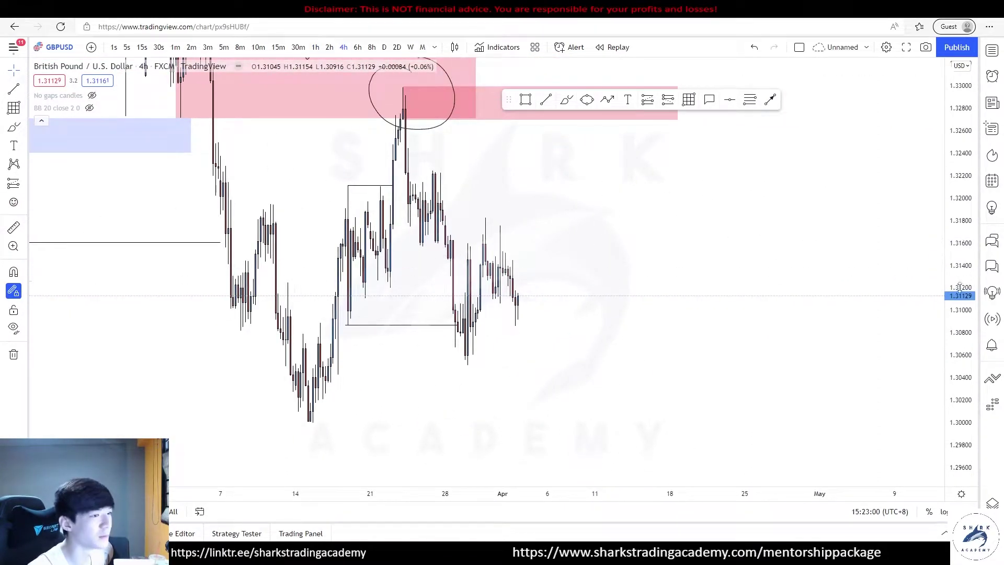
left_click_drag(960, 265, 960, 324)
left_click_drag(686, 273, 648, 293)
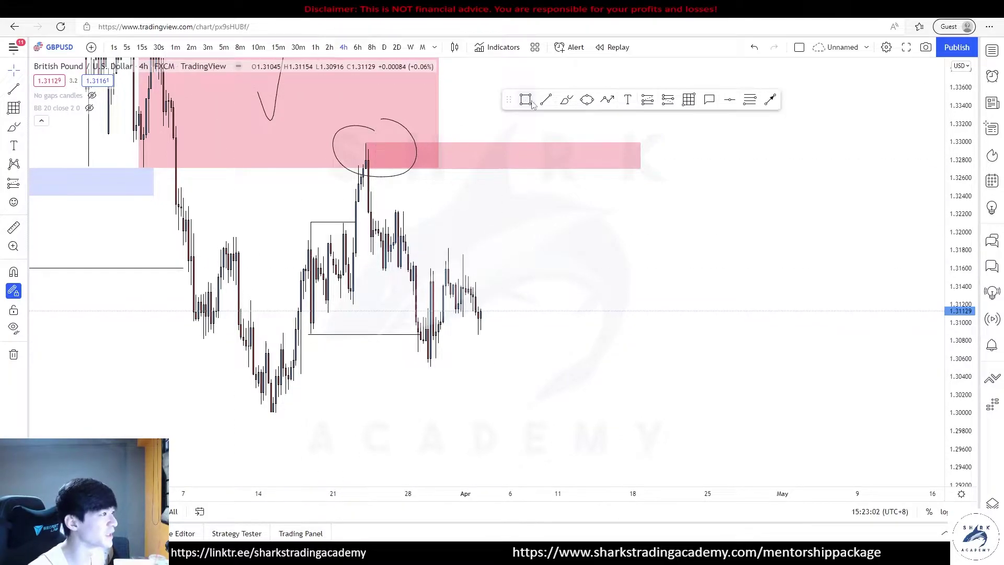
left_click_drag(231, 238, 312, 238)
left_click(607, 100)
left_click(178, 333)
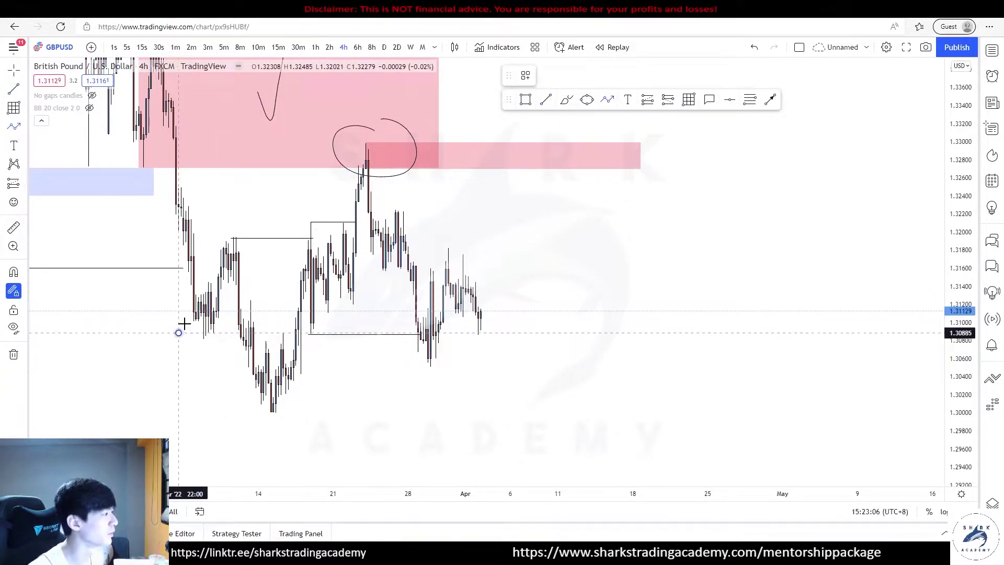
left_click(224, 236)
left_click(273, 371)
left_click(369, 156)
left_click(423, 367)
left_click(445, 270)
left_click(488, 339)
left_click(508, 257)
left_click(526, 291)
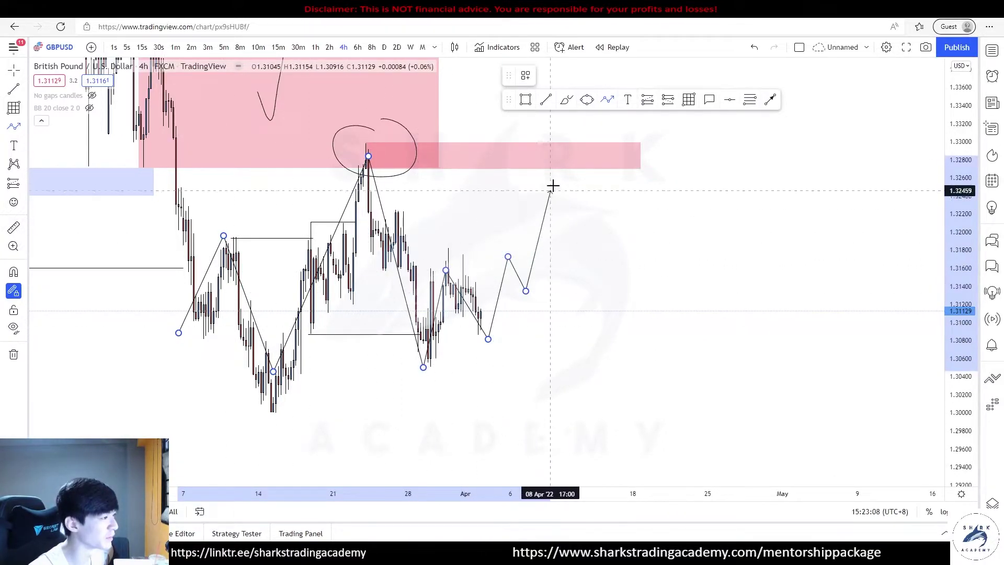
left_click(585, 149)
double_click(642, 449)
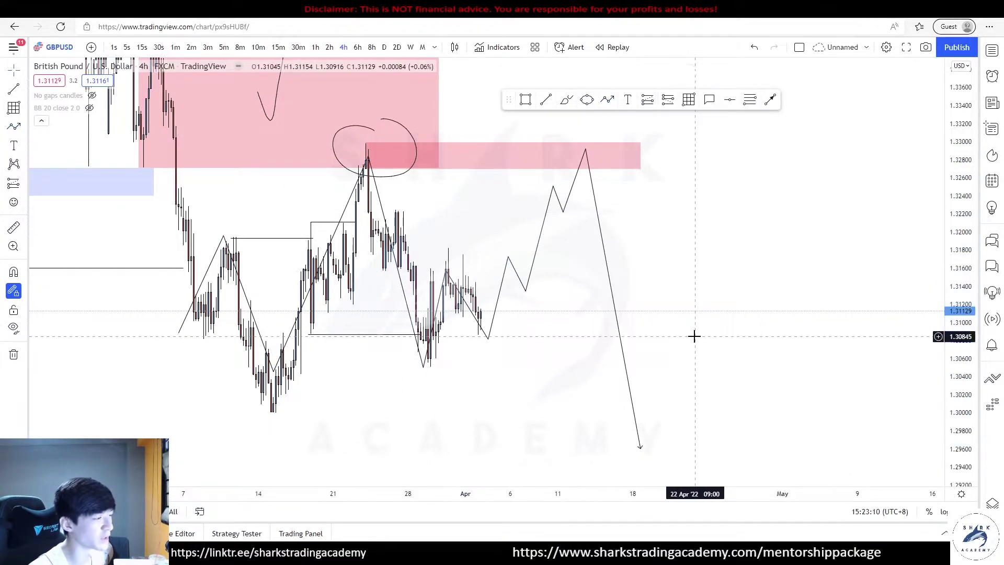
Step: Undo the zigzag path and the line at about 1.3193
scroll(726, 321, "down", 3)
scroll(743, 304, "up", 2)
key("ctrl+z")
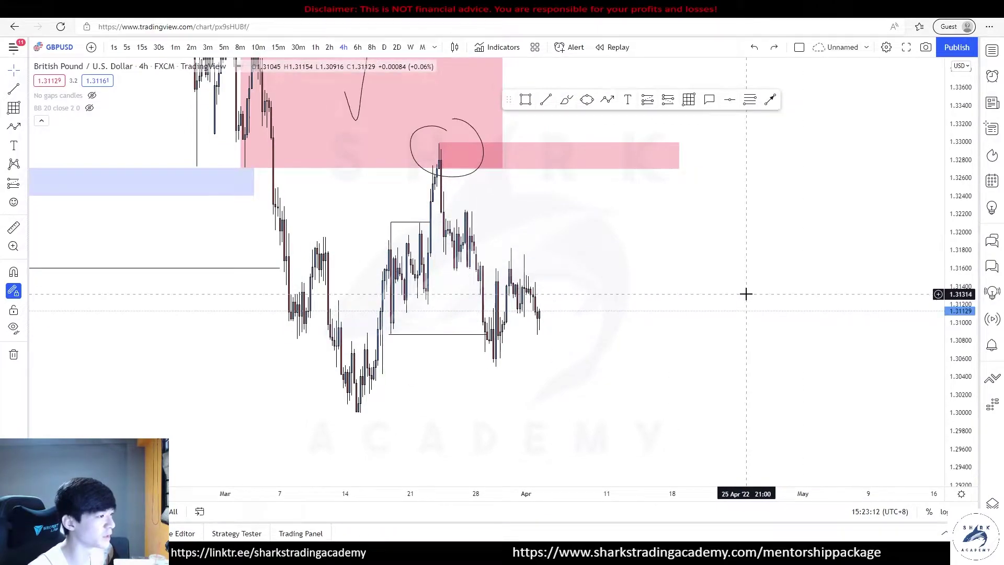
Step: Compare the structure on the 6-hour timeframe, return to the 4-hour timeframe, and remove the circle at the 23 March high
scroll(435, 204, "up", 2)
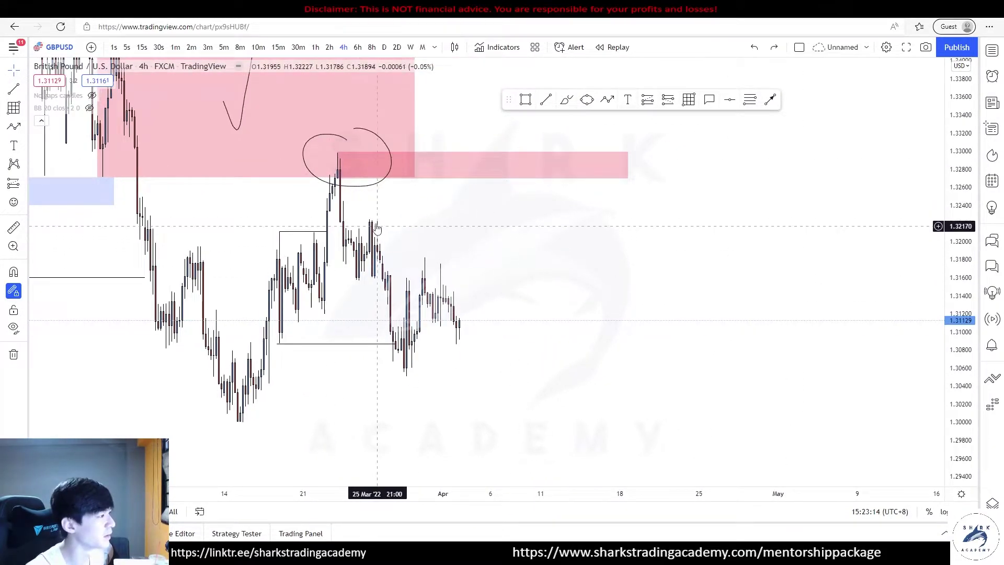
left_click(359, 50)
left_click_drag(538, 232, 594, 235)
scroll(595, 268, "up", 1)
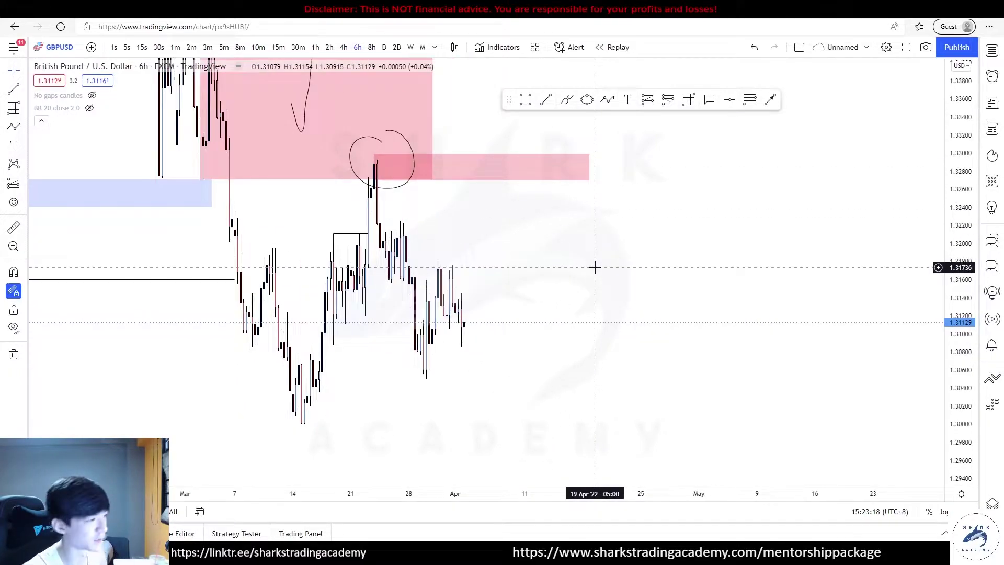
left_click(343, 48)
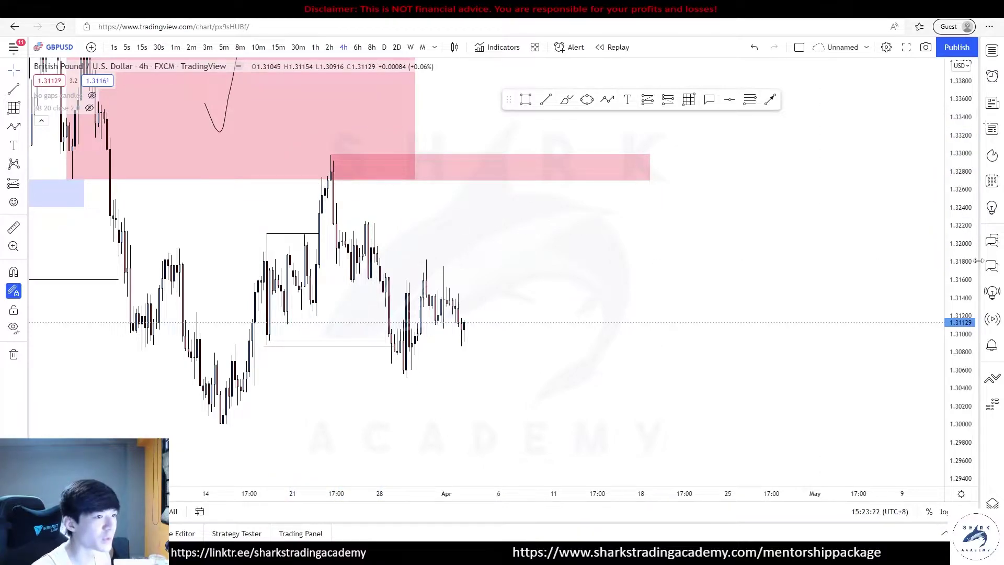
left_click_drag(639, 190, 713, 185)
key("ctrl+z")
scroll(638, 287, "down", 2)
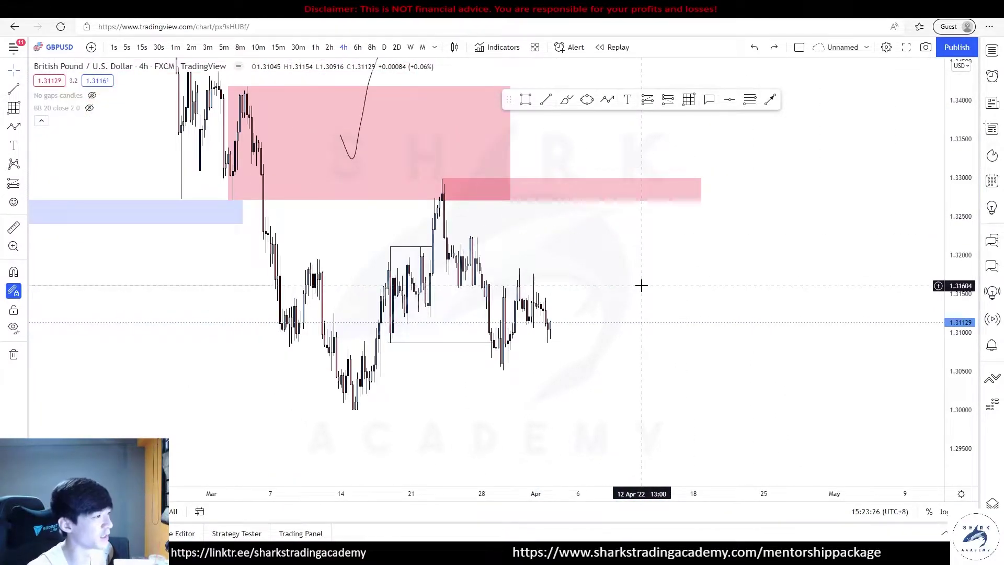
Step: Draw a projected path from the latest candles down to about 1.2927, up to the supply rectangle at about 1.3272, and down to about 1.2940
left_click_drag(548, 312, 591, 466)
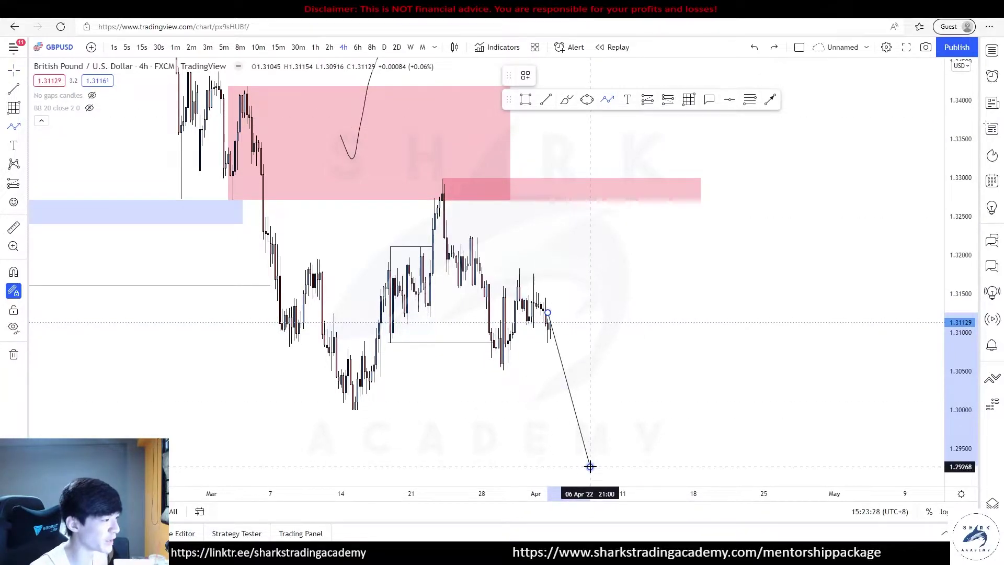
left_click(590, 467)
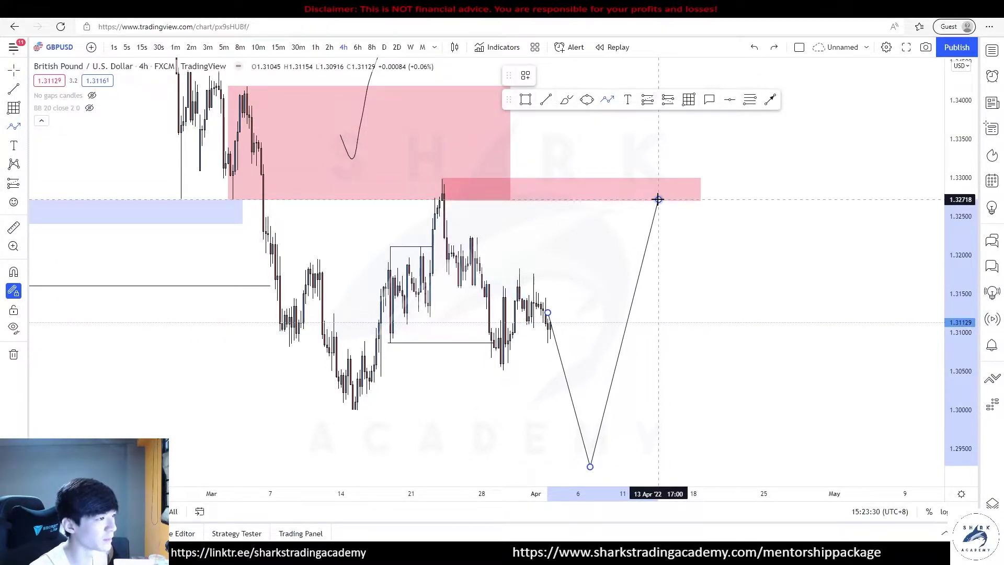
left_click(658, 199)
left_click_drag(753, 423, 741, 378)
Step: Draw a horizontal line from the mid-March low at about 1.3000 across to early April
left_click(546, 101)
left_click(334, 366)
left_click(555, 366)
left_click_drag(561, 206, 554, 289)
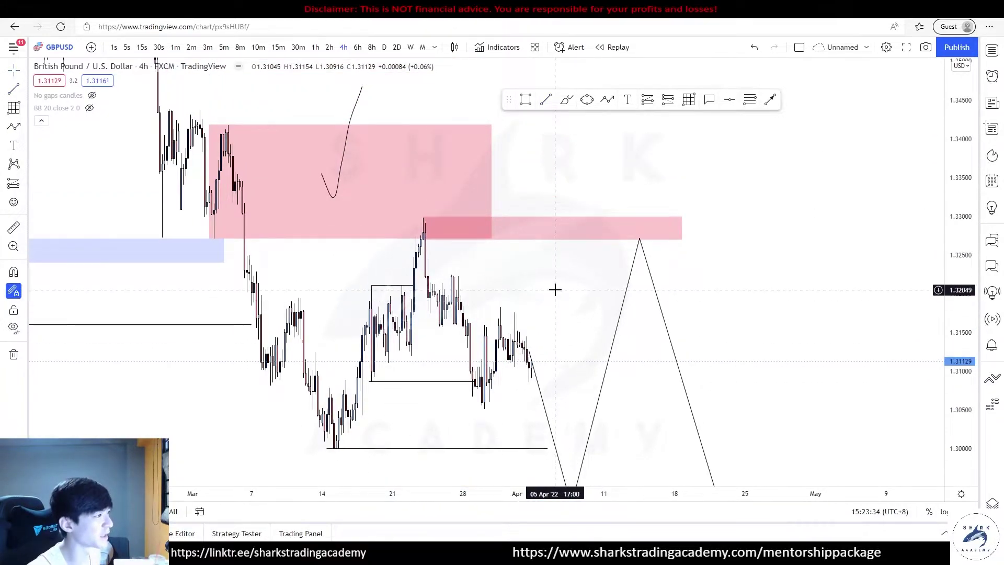
Step: Try to draw a path from the early-March high through the mid-March low and 23 March high toward a new low, and discard it
left_click(607, 100)
left_click(204, 140)
left_click(339, 429)
left_click(421, 231)
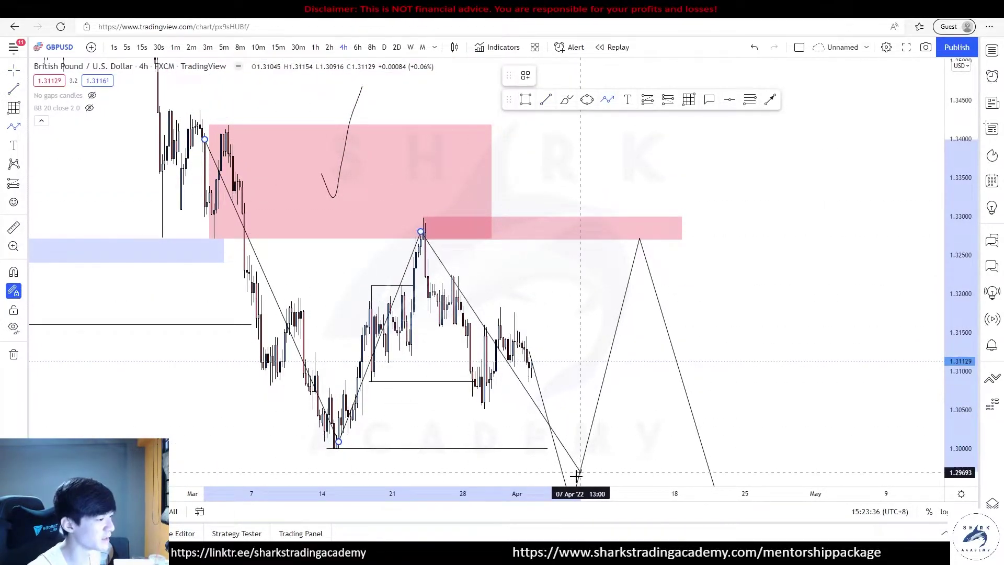
key("Escape")
mouse_move(584, 367)
left_mouse_down()
mouse_move(595, 281)
mouse_move(567, 184)
mouse_move(579, 139)
mouse_move(657, 425)
left_mouse_up()
Step: Try to sketch a freehand path from the latest candles below the mid-March low, up to the supply rectangle and down, and undo the strokes
left_click(567, 100)
key("ctrl+z")
left_click_drag(538, 259, 587, 422)
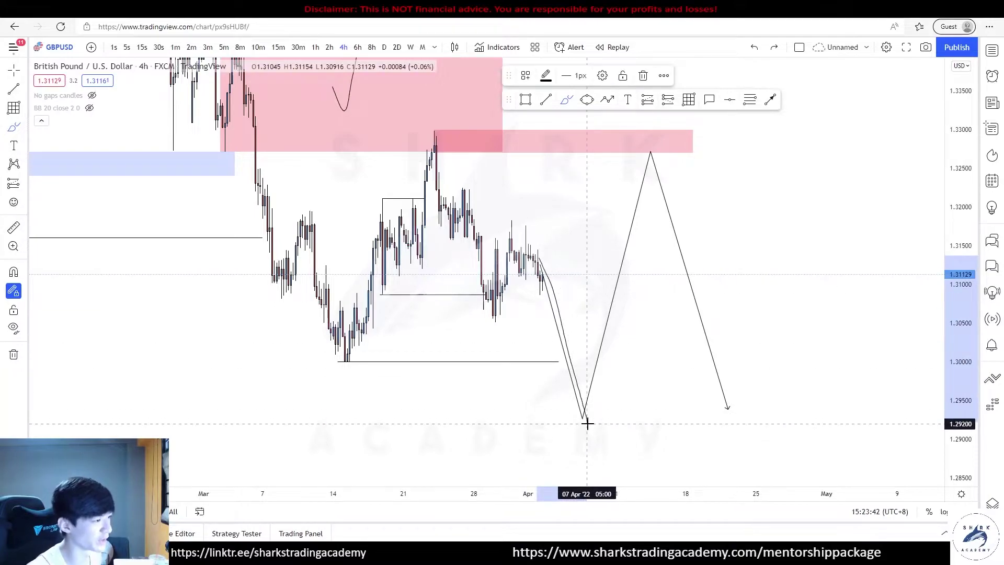
left_click_drag(593, 387, 647, 141)
left_click_drag(415, 136, 460, 120)
left_click_drag(639, 141, 796, 477)
key("ctrl+z")
key("ctrl+z")
key("ctrl+z")
left_click_drag(963, 292, 962, 372)
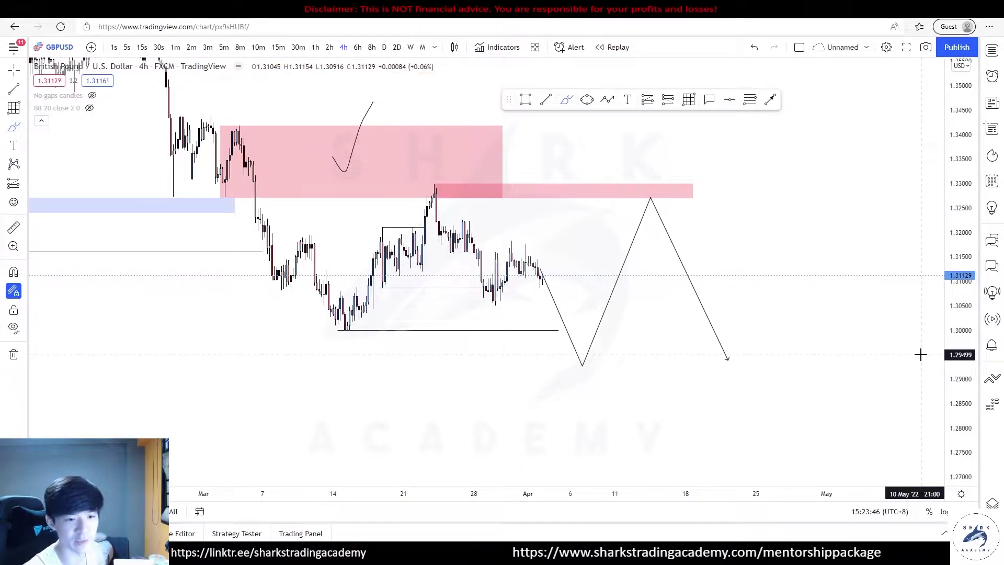
scroll(831, 319, "down", 2)
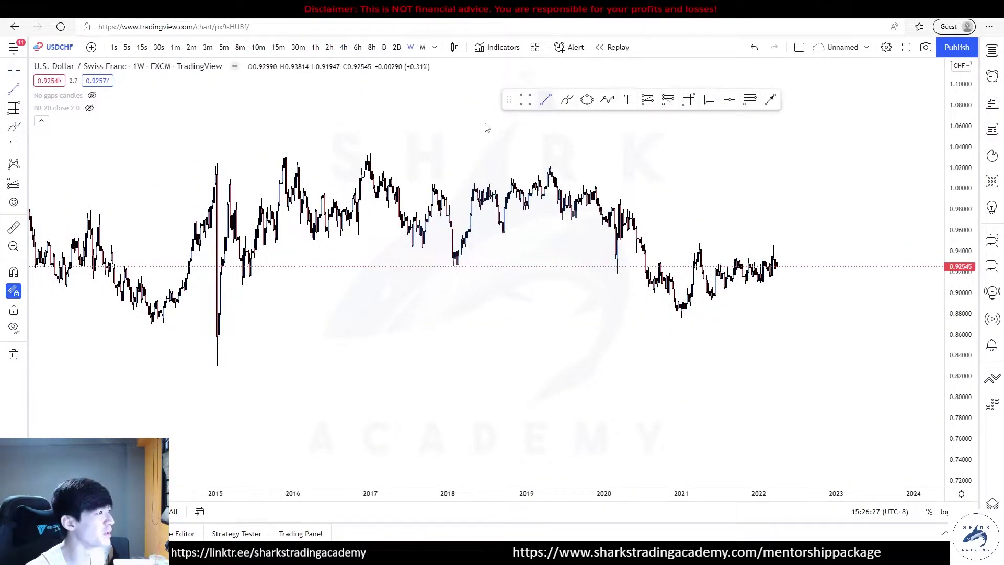
Step: Draw a horizontal line from the January 2015 high to late 2015, and a grey demand rectangle at about 0.850–0.884 from 2015 to early 2022
left_click(285, 164)
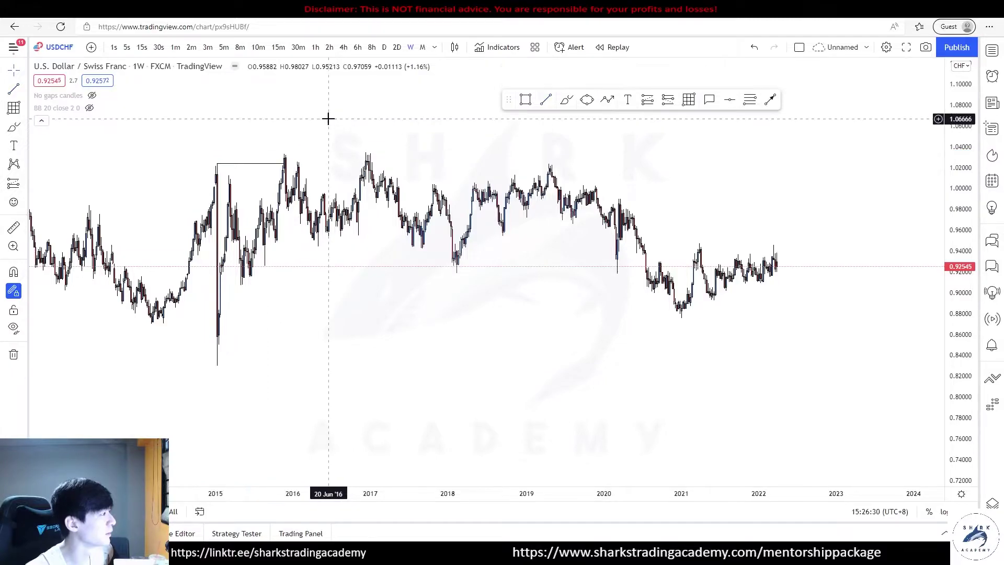
left_click(525, 99)
left_click(219, 310)
left_click(768, 345)
right_click(769, 347)
left_click(844, 340)
left_click(853, 347)
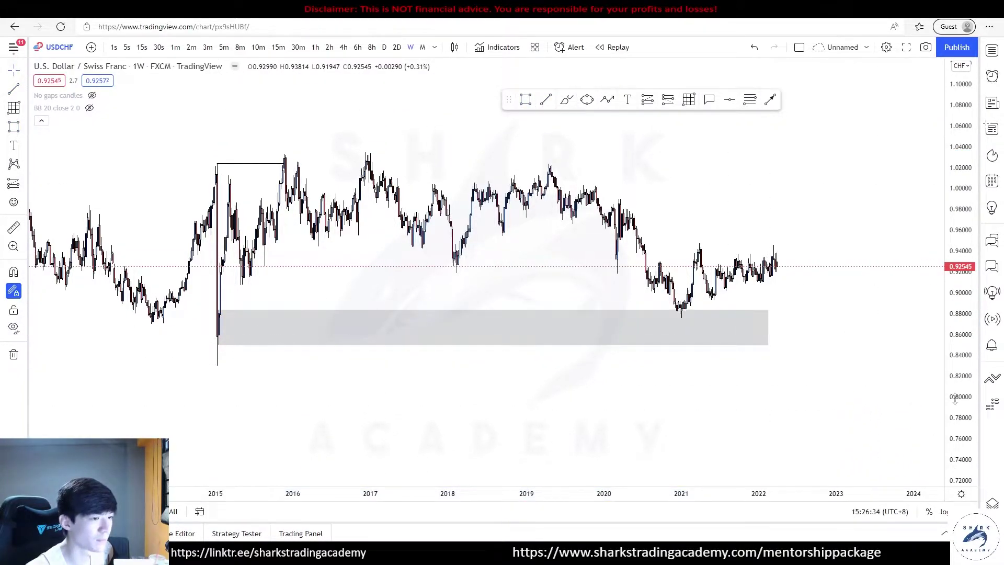
Step: Draw a horizontal line from the September 2020 high at about 0.9295 across to the March 2021 rally
left_click_drag(956, 396, 955, 235)
scroll(639, 443, "up", 5)
left_click_drag(959, 409, 959, 326)
left_click_drag(659, 300, 747, 287)
scroll(747, 287, "up", 3)
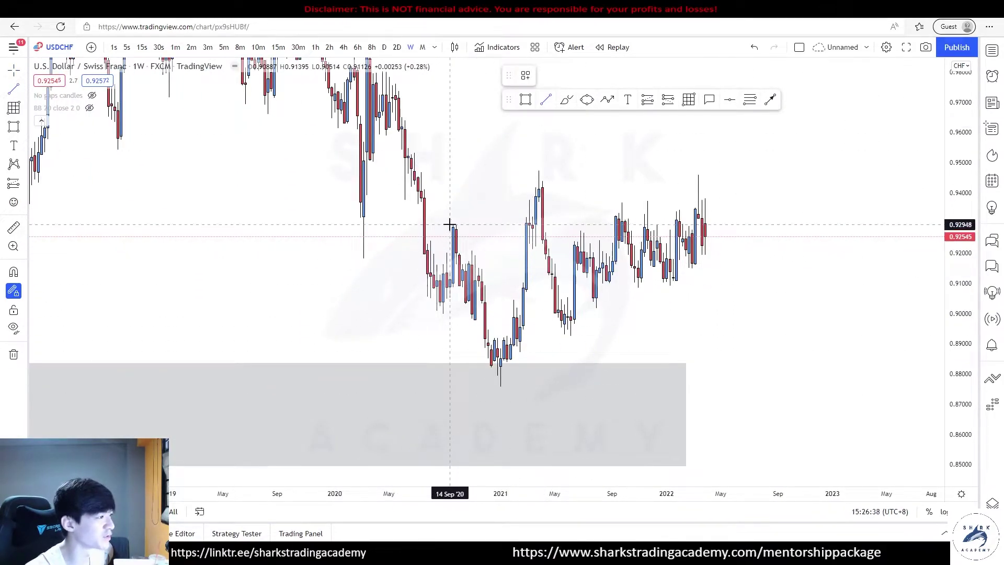
key("Escape")
left_click_drag(723, 357, 693, 379)
scroll(693, 379, "up", 3)
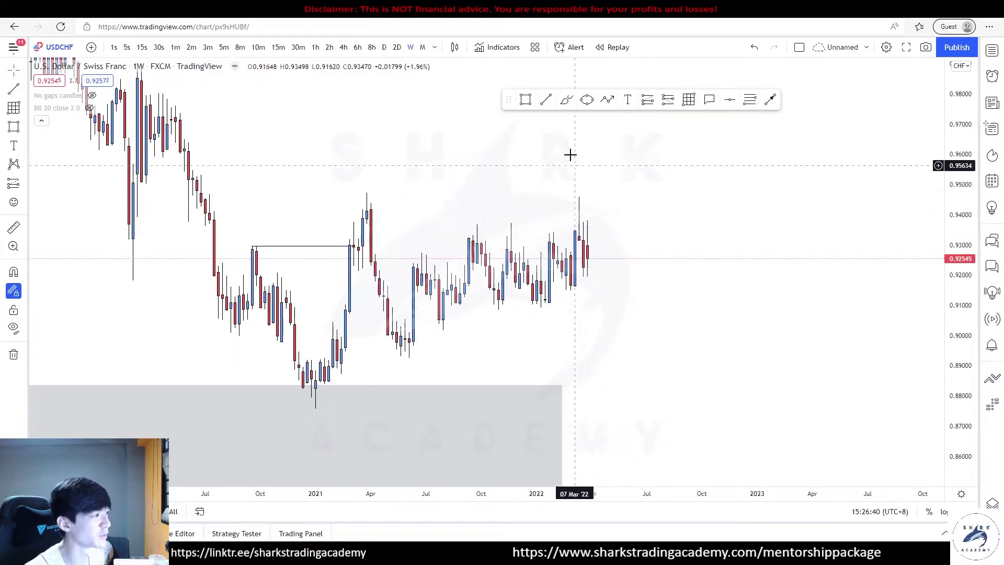
Step: Draw a horizontal line from the 29 March 2021 high at 0.94733 to 6 June 2022 and apply the lq template
left_click(366, 192)
left_click(630, 192)
right_click(630, 193)
left_click(626, 191)
right_click(628, 198)
mouse_move(679, 228)
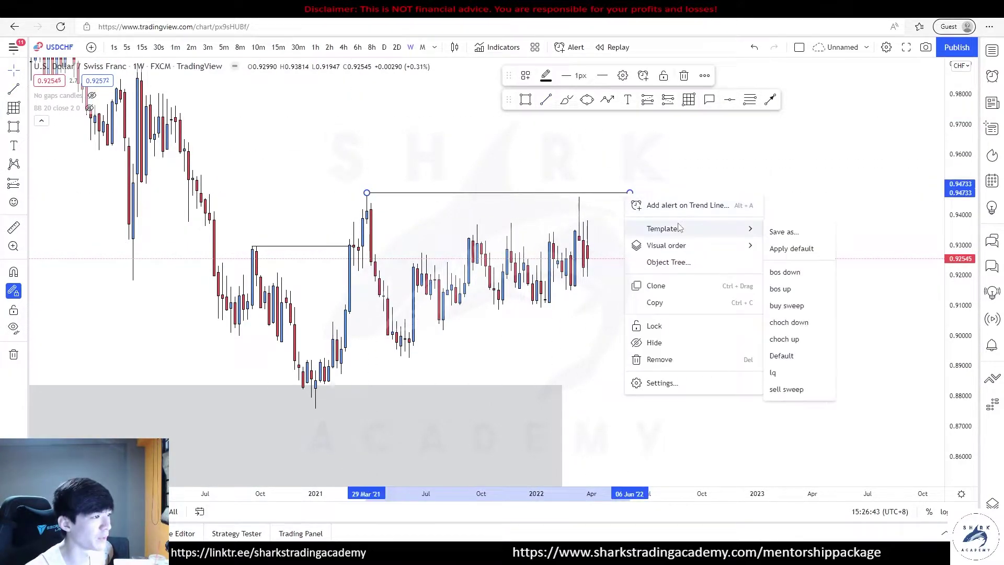
left_click(777, 372)
left_click_drag(662, 287, 664, 287)
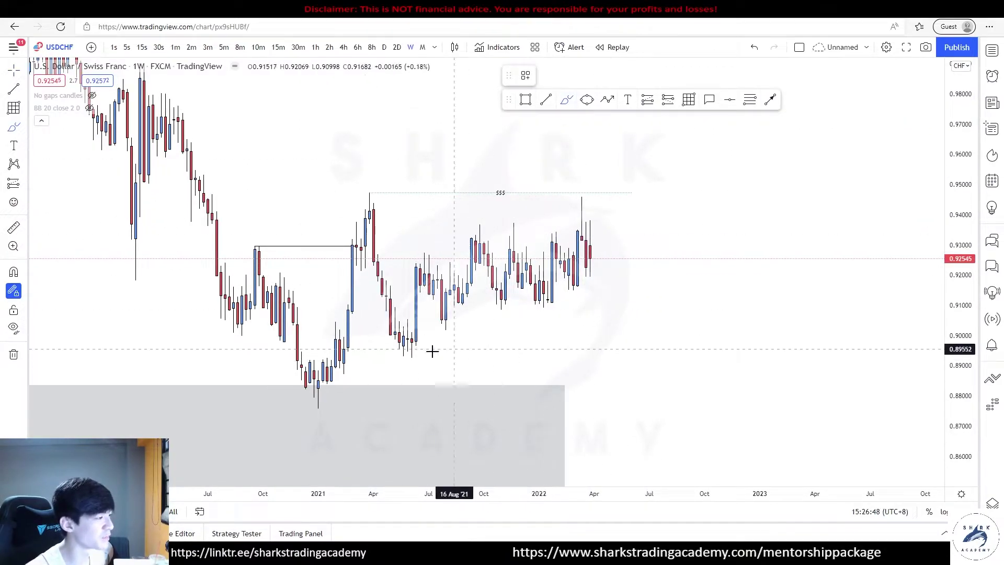
Step: Try marking the January 2021 low and the mid-2021 low with freehand strokes, and undo each one
mouse_move(315, 398)
left_mouse_down()
mouse_move(294, 408)
mouse_move(298, 387)
mouse_move(330, 408)
left_mouse_up()
key("ctrl+z")
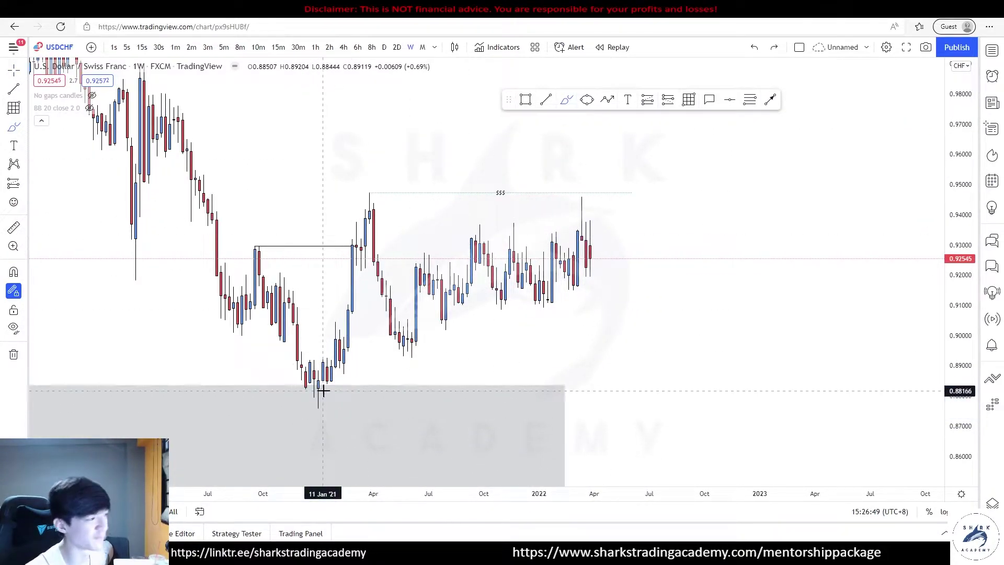
left_click_drag(413, 345, 417, 353)
key("ctrl+z")
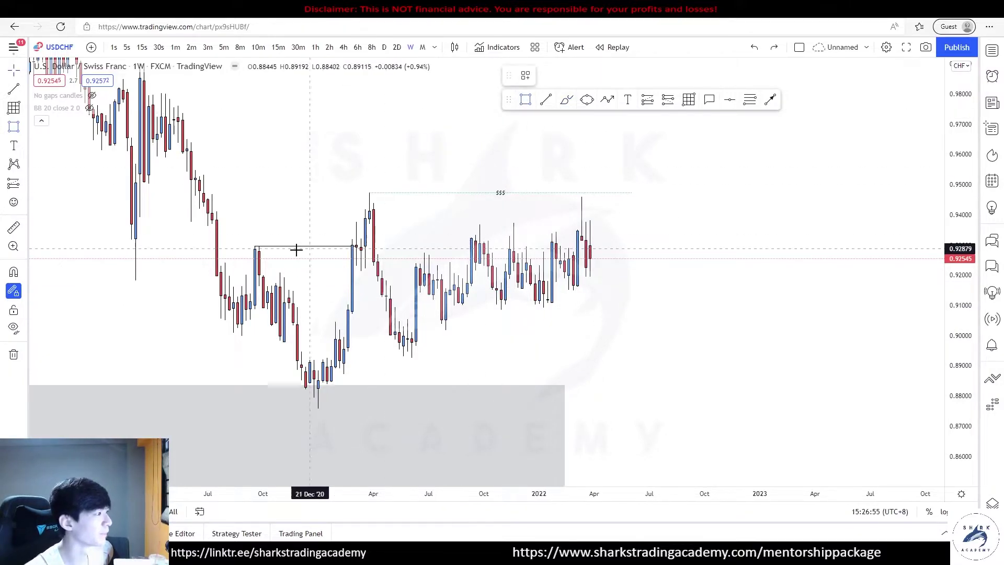
Step: Draw a demand rectangle from late February to early July 2021 between about 0.887 and 0.900
mouse_move(344, 336)
left_mouse_down()
mouse_move(363, 372)
mouse_move(429, 374)
left_mouse_up()
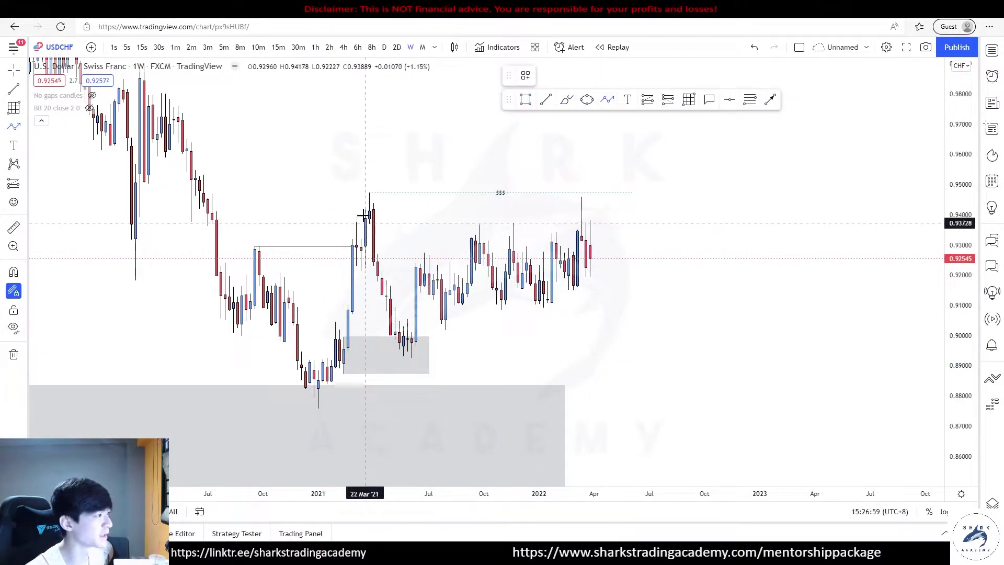
Step: Try to draw a path from the March 2021 high through the mid-2021 low up to about 0.960, and discard it
left_click_drag(360, 190, 412, 348)
left_click(412, 359)
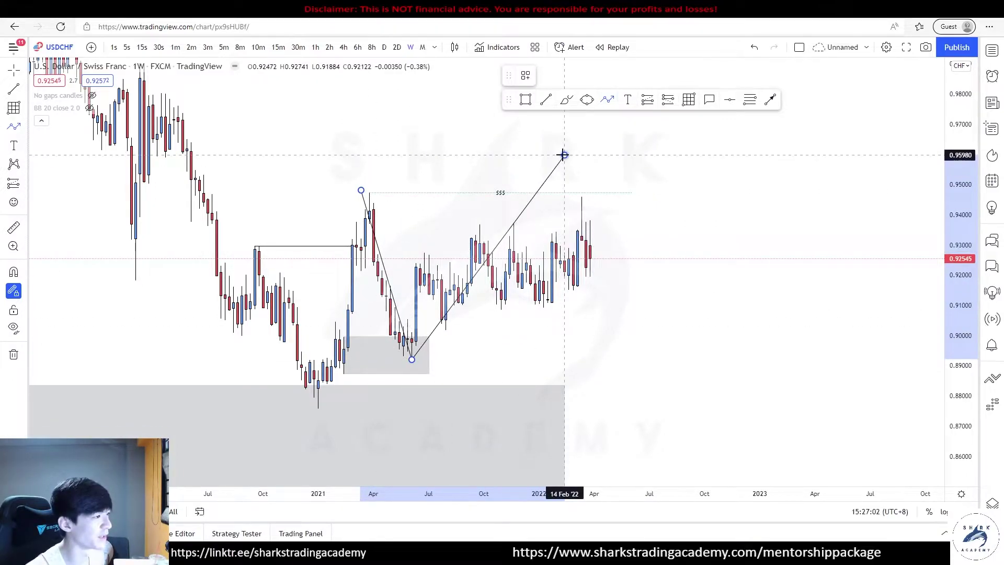
key("Escape")
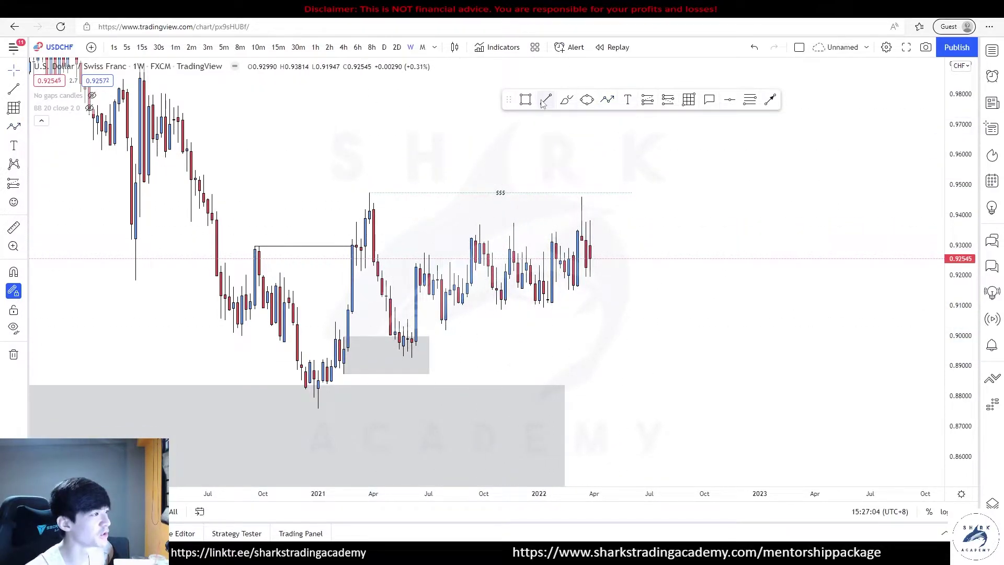
Step: Draw a horizontal line from the November 2021 high to mid-March 2022 at about 0.937 and label it choch with a template
left_click(582, 224)
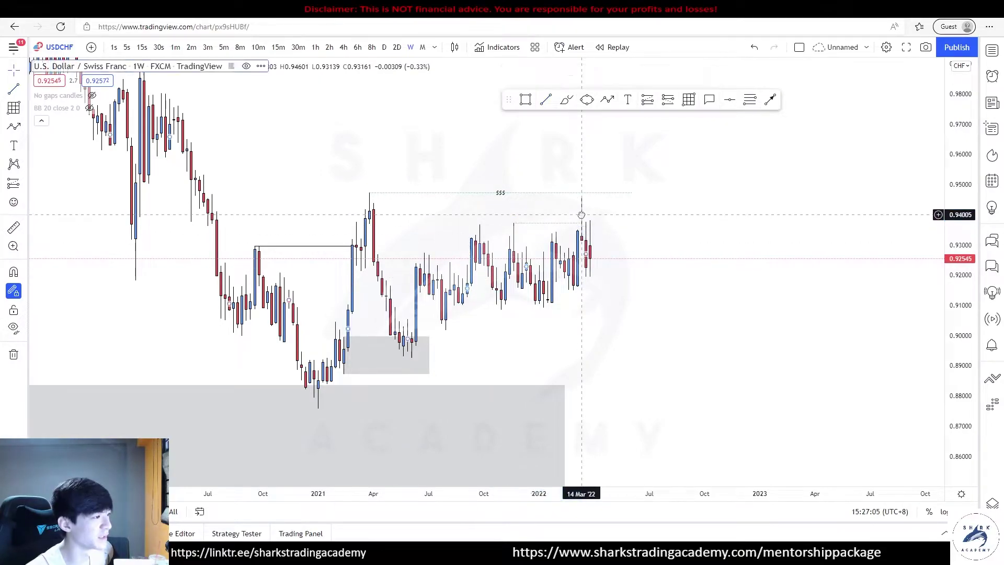
right_click(581, 225)
mouse_move(628, 257)
left_click(743, 367)
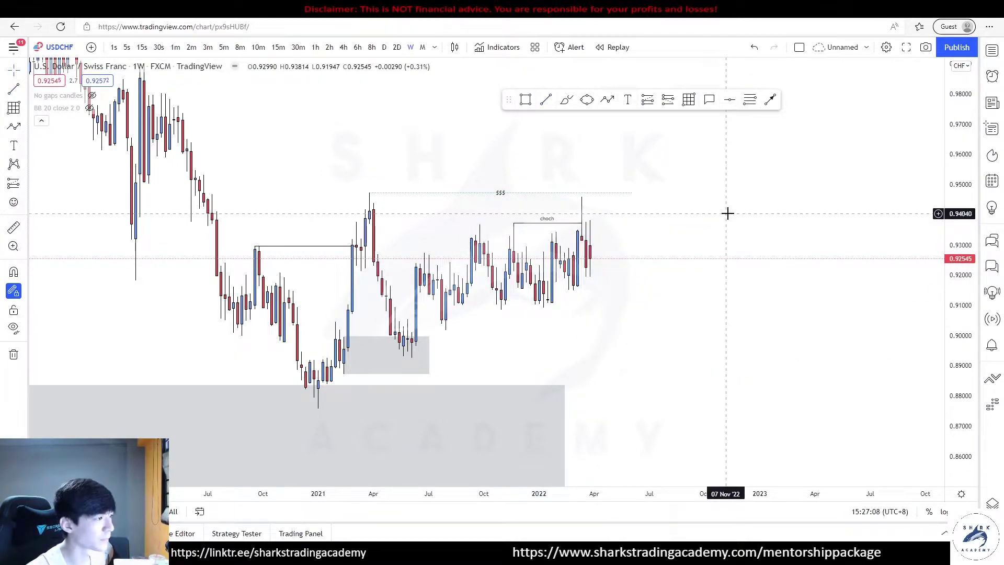
Step: Draw a horizontal line from the January 2022 low at about 0.909 across to August 2022
left_click(539, 311)
left_click(683, 308)
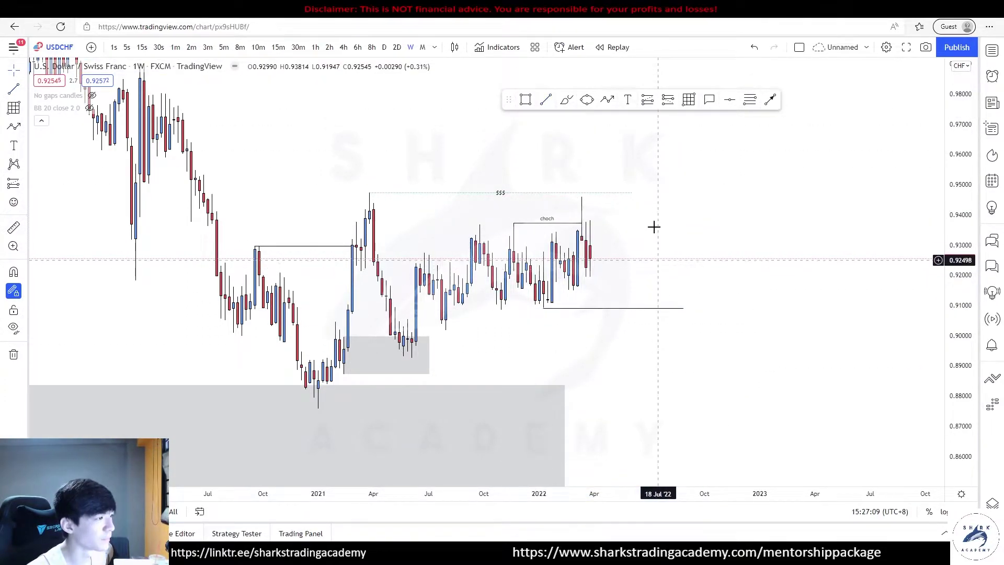
Step: Draw a projected arrow from the mid-March 2022 high down through the January low line to about 0.905
left_click(582, 199)
left_click(605, 321)
left_click(631, 313)
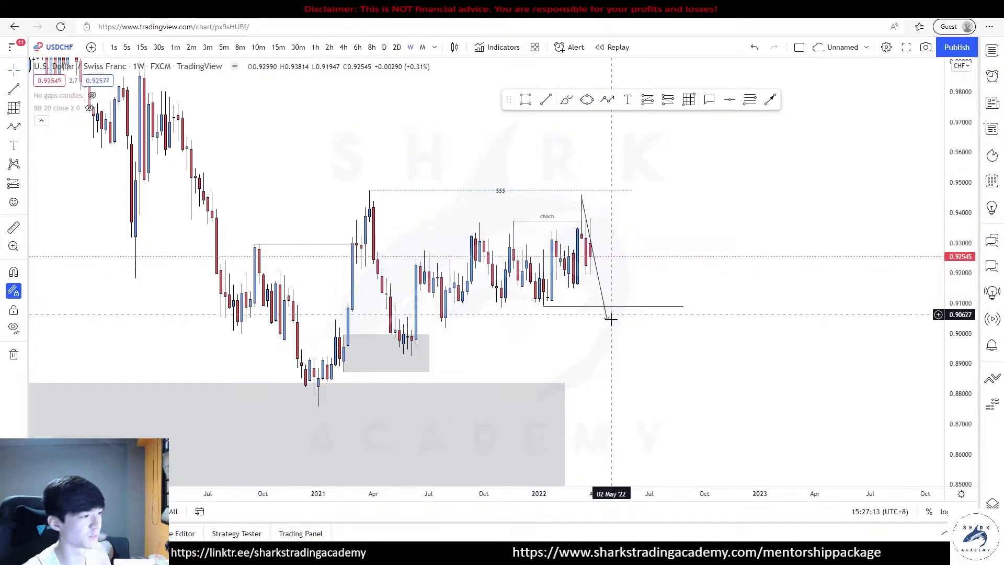
Step: Draw an ellipse around the mid-2021 low where price meets the small demand rectangle
left_click(586, 100)
left_click(386, 352)
left_click(437, 339)
left_click(431, 359)
left_click(489, 354)
Step: Try a path from the March 2021 high through the mid-2021 low to about 0.960, discard it, and delete the ellipse
left_click(608, 100)
left_click(373, 203)
left_click(411, 351)
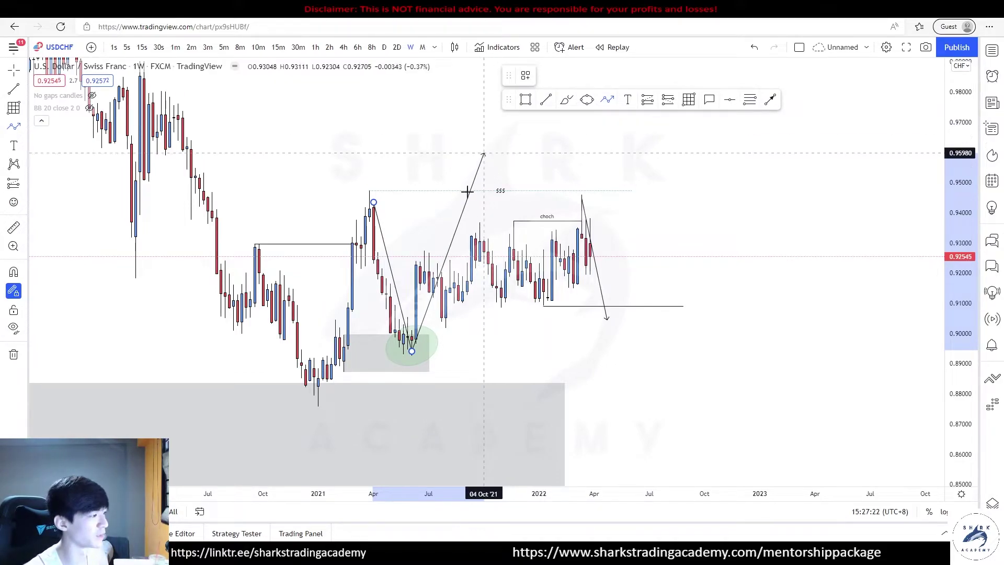
key("Escape")
left_click(439, 339)
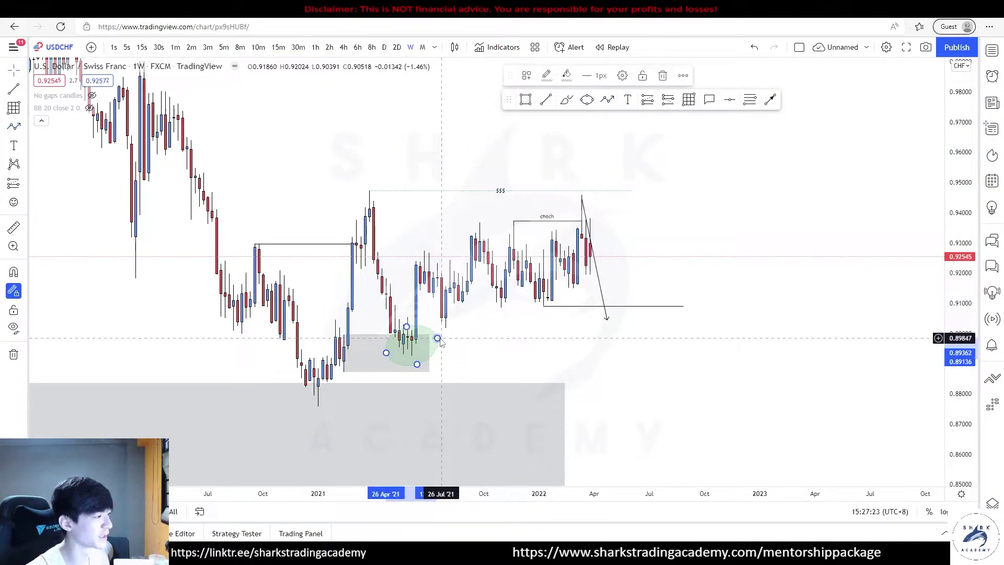
key("Delete")
Step: Draw a demand rectangle over the mid-2021 low from 31 May 2021 to 27 February 2023 between about 0.8926 and 0.9011
left_click(424, 356)
left_click_drag(425, 344, 794, 344)
left_click(768, 275)
left_click_drag(411, 331, 408, 330)
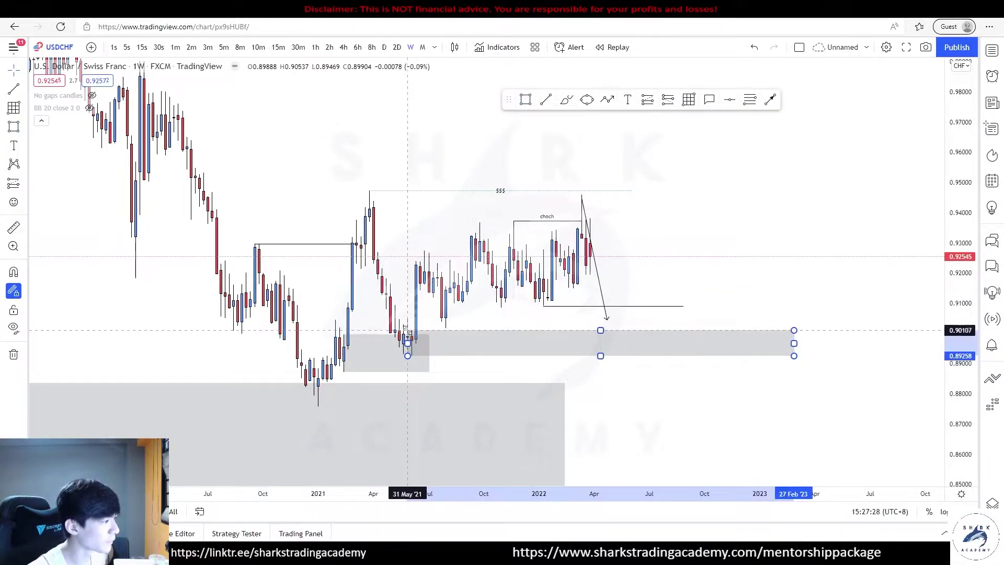
left_click(630, 312)
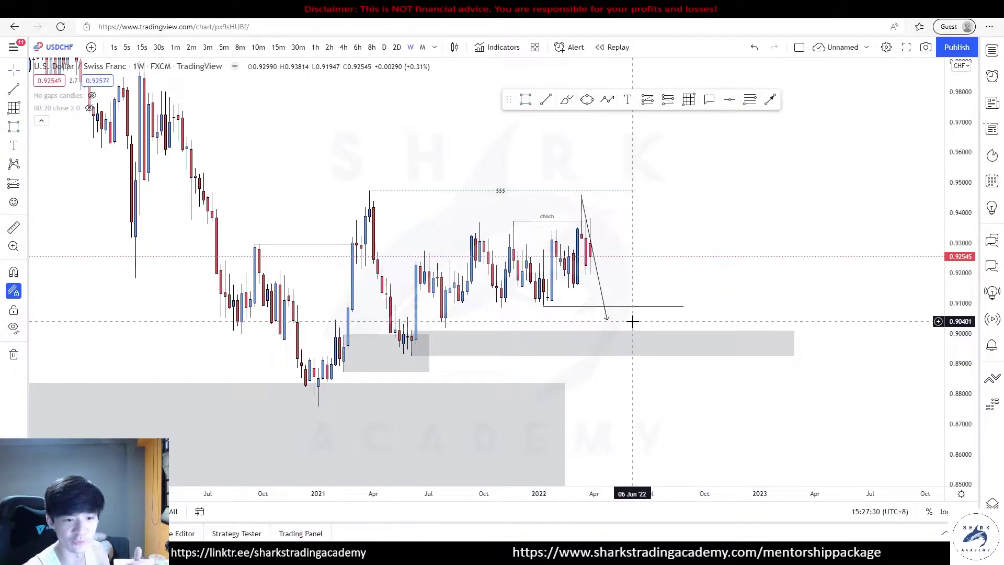
Step: Delete the projected down arrow and shorten the January 2022 low line to end in early May 2022
left_click(597, 269)
key("Delete")
left_click_drag(684, 307, 611, 306)
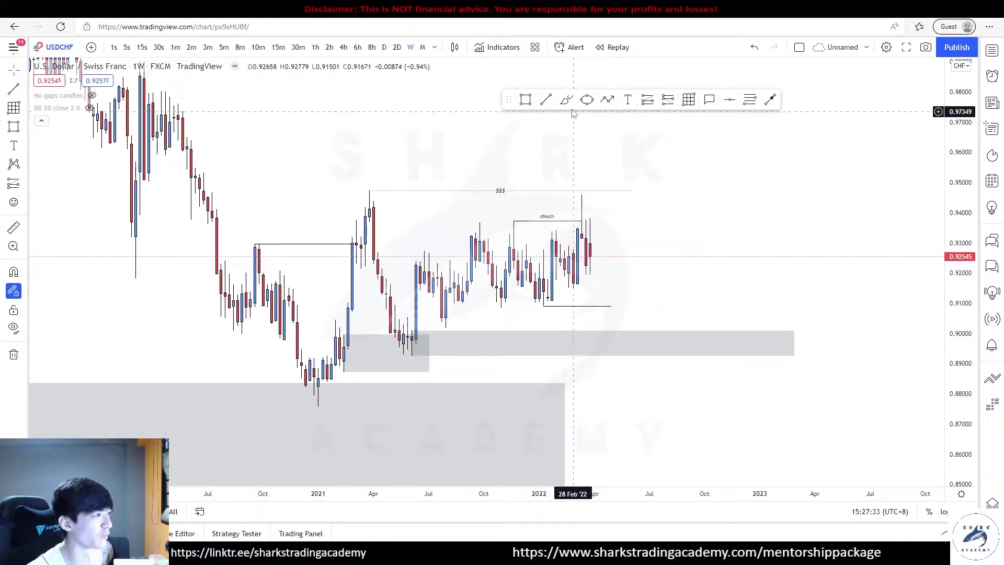
Step: Circle the mid-March 2022 high freehand and sketch a drop from it into a circled target on the demand rectangle near 0.900
left_click_drag(513, 222, 579, 228)
key("ctrl+z")
left_click_drag(585, 193, 591, 287)
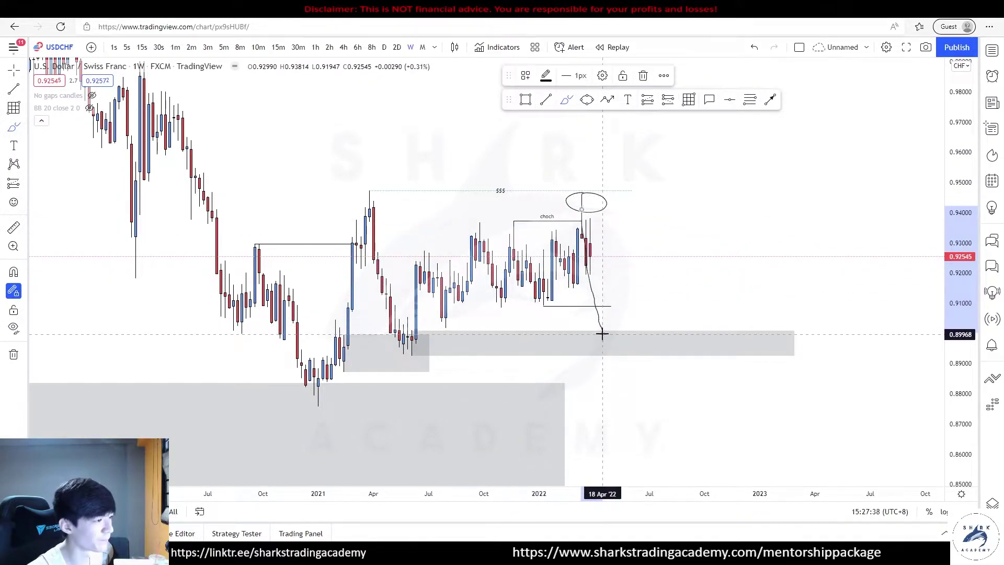
left_click_drag(594, 326, 617, 325)
key("ctrl+z")
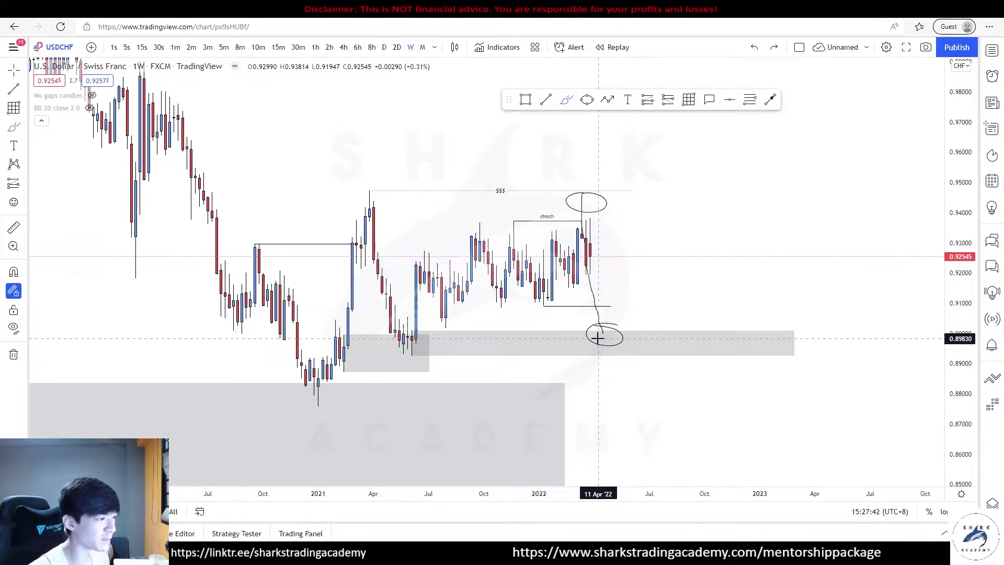
Step: Try sketching a rise from the circled demand target to about 0.957 and an alternative drop through the rectangle, and undo both
left_click_drag(604, 334, 659, 160)
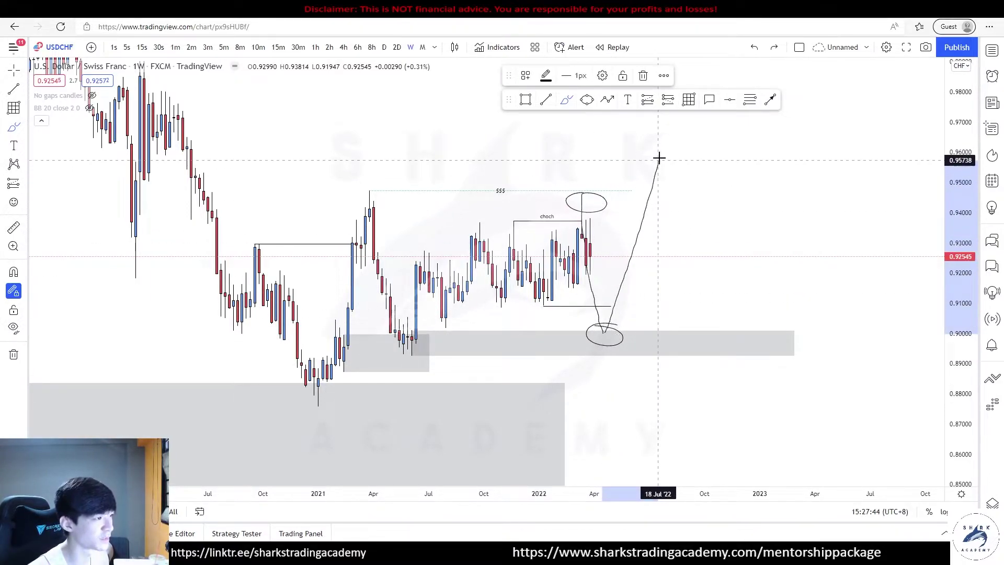
key("ctrl+z")
mouse_move(600, 330)
left_mouse_down()
mouse_move(612, 388)
mouse_move(614, 312)
mouse_move(653, 404)
left_mouse_up()
key("ctrl+z")
key("ctrl+z")
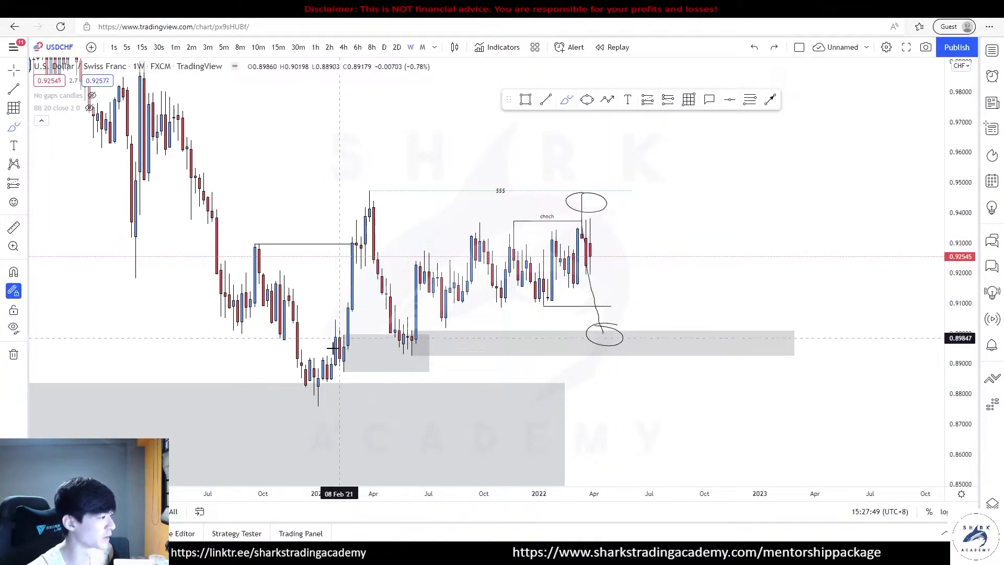
Step: Sketch a path from the March 2022 high into the demand rectangle and up to a circled point near 0.925, plus level strokes near 0.954
left_click_drag(585, 220, 614, 340)
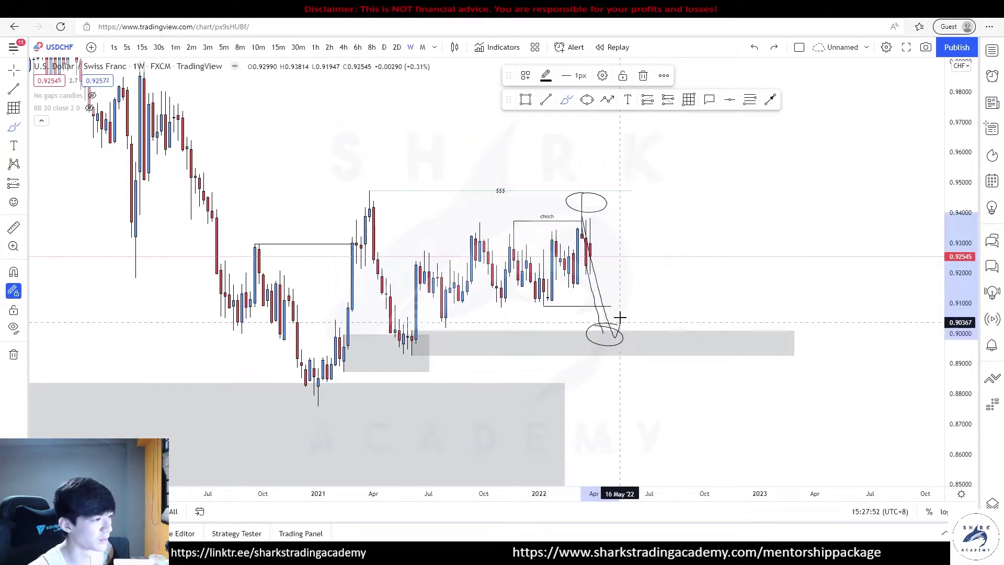
left_click_drag(637, 260, 633, 274)
left_click_drag(640, 170, 590, 167)
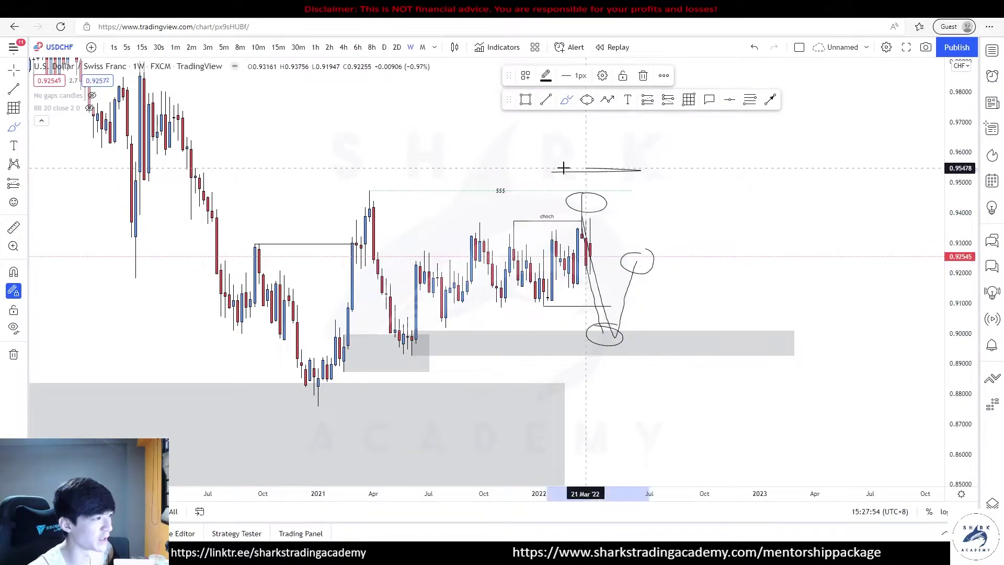
Step: Sketch a freehand drop from the circled point near 0.925 to about 0.880, with further strokes extending forward in time
left_click_drag(637, 261, 666, 393)
left_click_drag(620, 263, 786, 251)
left_click_drag(616, 287, 824, 276)
mouse_move(659, 392)
left_mouse_down()
mouse_move(725, 305)
mouse_move(733, 275)
mouse_move(830, 438)
mouse_move(877, 448)
mouse_move(847, 422)
left_mouse_up()
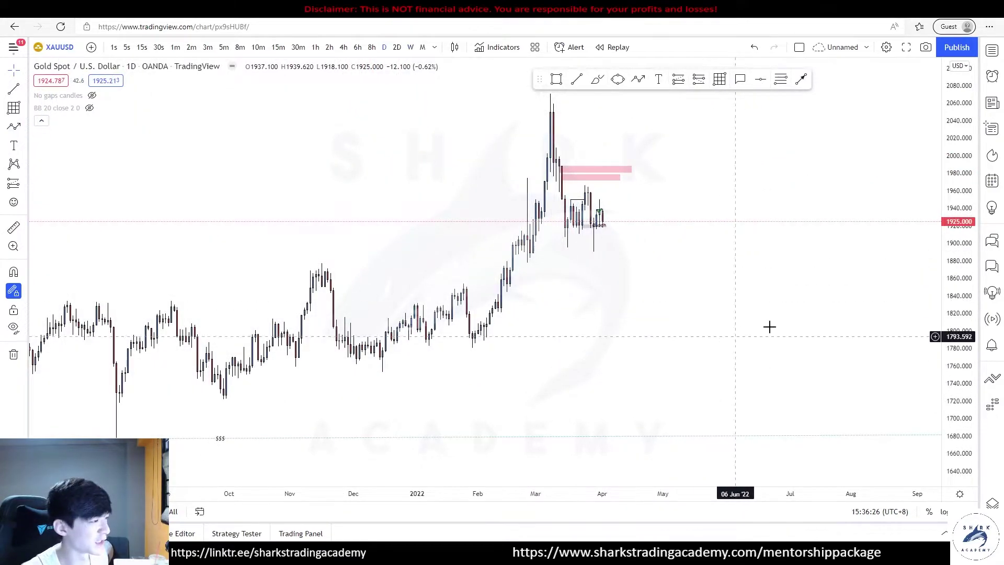
Step: Examine the XAUUSD daily price structure, and switch to the weekly timeframe to inspect the 2020 and 2022 highs
scroll(809, 282, "down", 5)
left_click_drag(954, 273, 953, 340)
left_click_drag(780, 289, 668, 300)
scroll(685, 285, "down", 2)
scroll(704, 271, "up", 3)
scroll(743, 309, "down", 6)
left_click(411, 47)
left_click_drag(455, 272, 713, 283)
scroll(713, 282, "up", 5)
left_click_drag(959, 335, 959, 189)
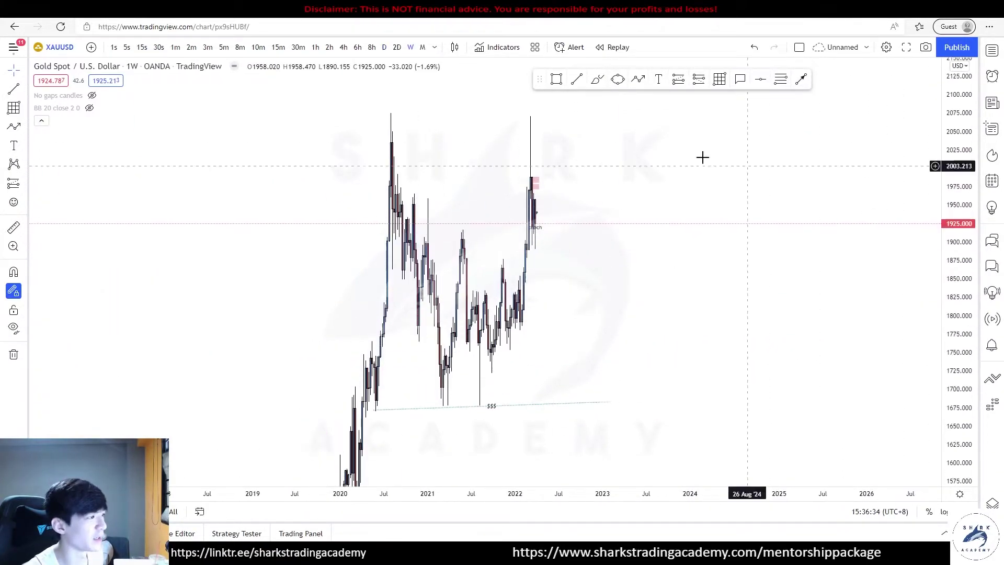
left_click_drag(651, 240, 827, 267)
scroll(828, 267, "up", 5)
left_click_drag(956, 245, 956, 283)
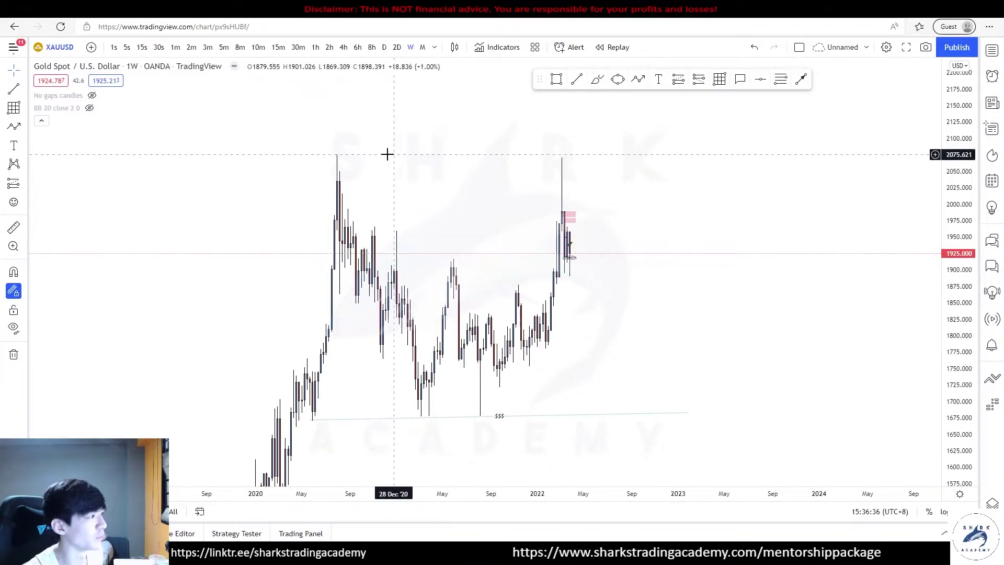
Step: Draw a horizontal line along the August 2020 high at about 2,076, running from 15 June 2020 to 8 May 2023
left_click(334, 153)
left_click(742, 184, "shift")
left_click_drag(709, 183, 701, 181)
left_click_drag(594, 152, 580, 152)
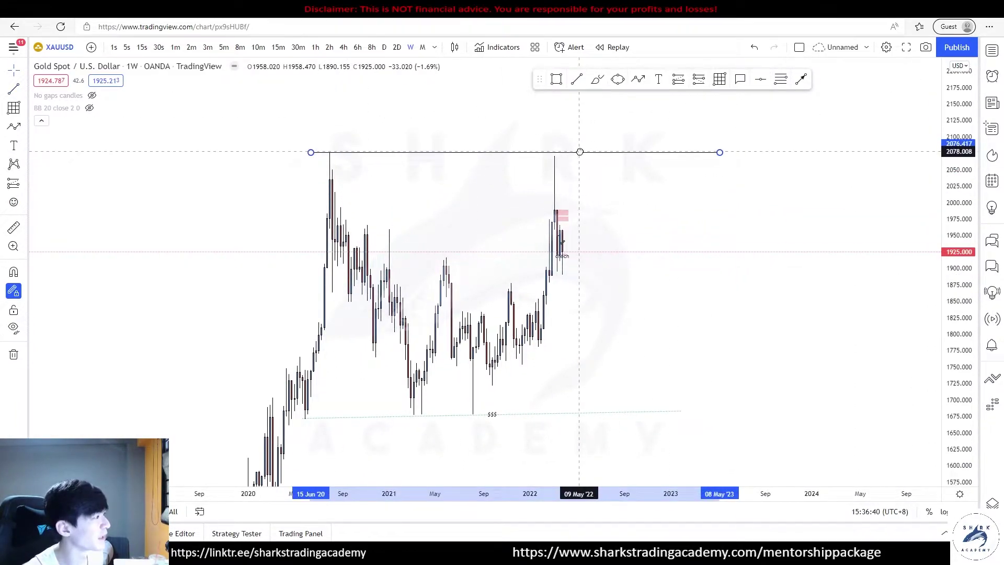
left_click(579, 217)
Step: Extend the $$$ liquidity line under the 2020–2021 lows to early 2024 and adjust its placement along those lows
scroll(654, 287, "down", 4)
left_click_drag(956, 368, 955, 421)
left_click_drag(753, 405, 578, 339)
left_click_drag(624, 310, 710, 305)
left_click(622, 218)
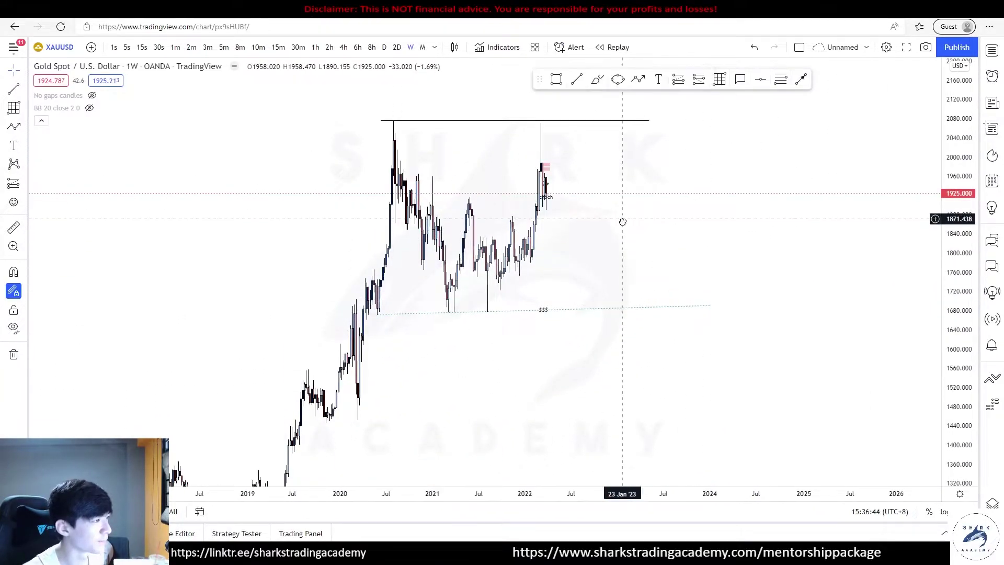
scroll(622, 219, "up", 2)
left_click(478, 400)
left_click_drag(478, 400, 492, 396)
left_click(528, 322)
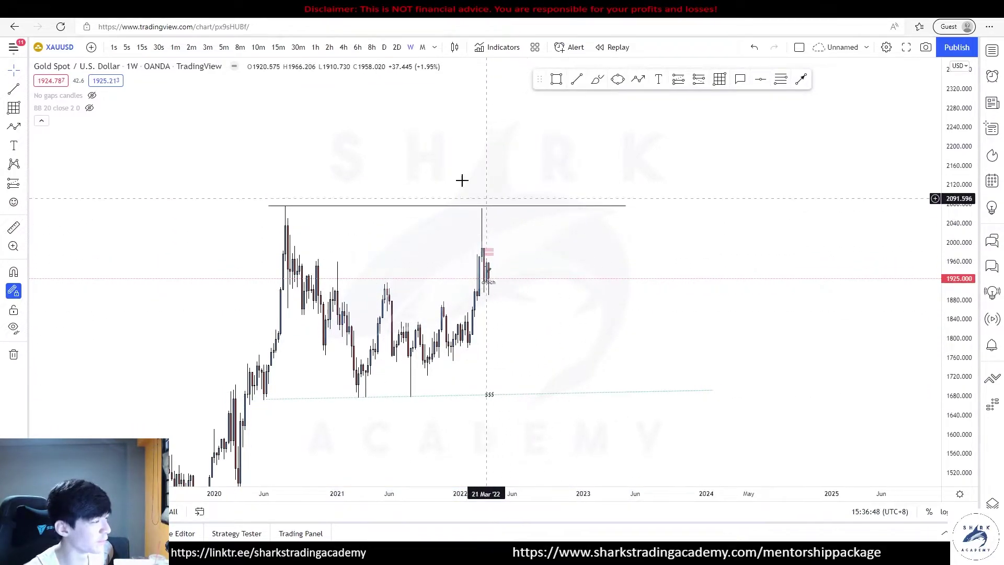
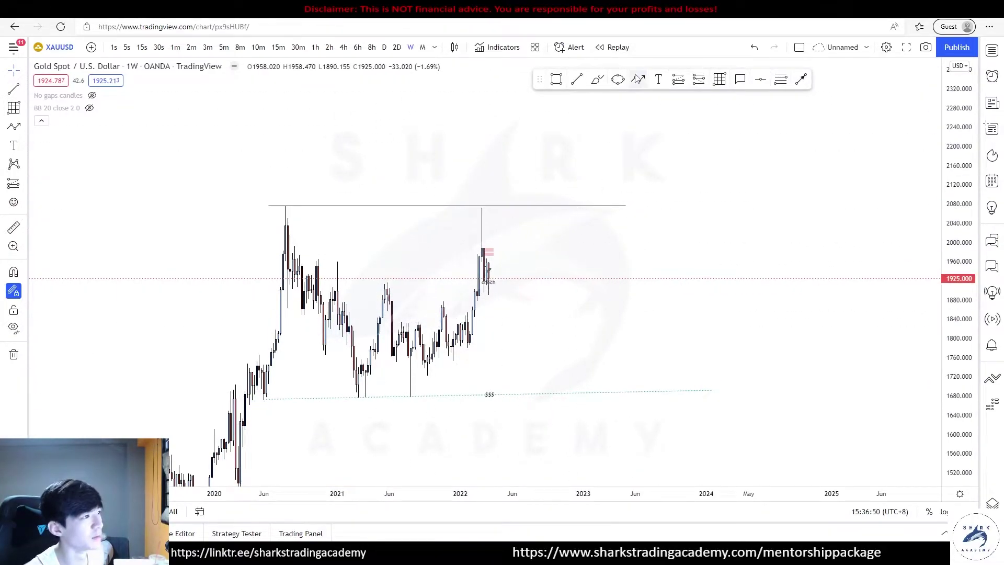
Step: Try to sketch a path from the August 2021 low near 1,680 up to about 2,115, above the horizontal line along the highs
left_click(411, 396)
left_click(494, 187)
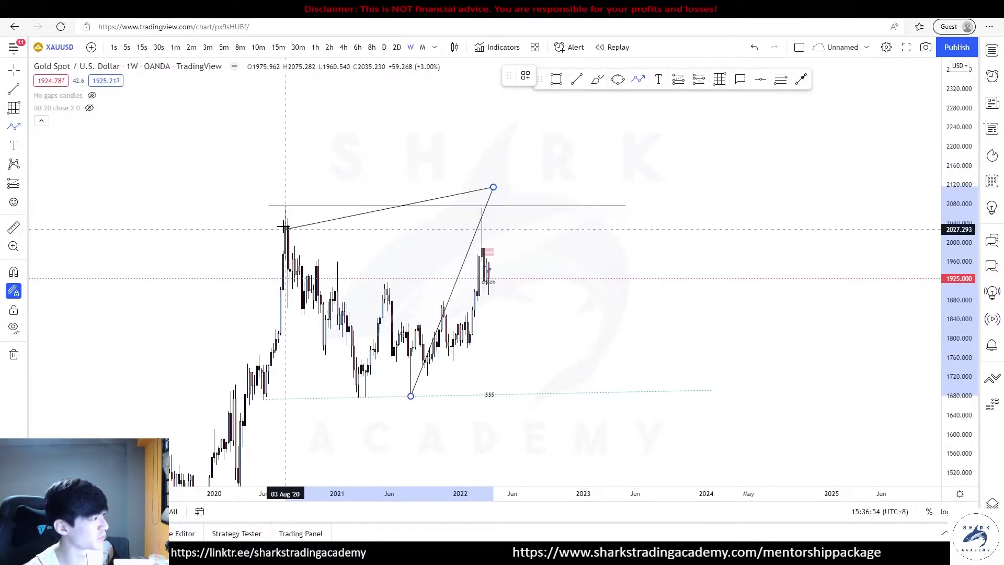
key("Escape")
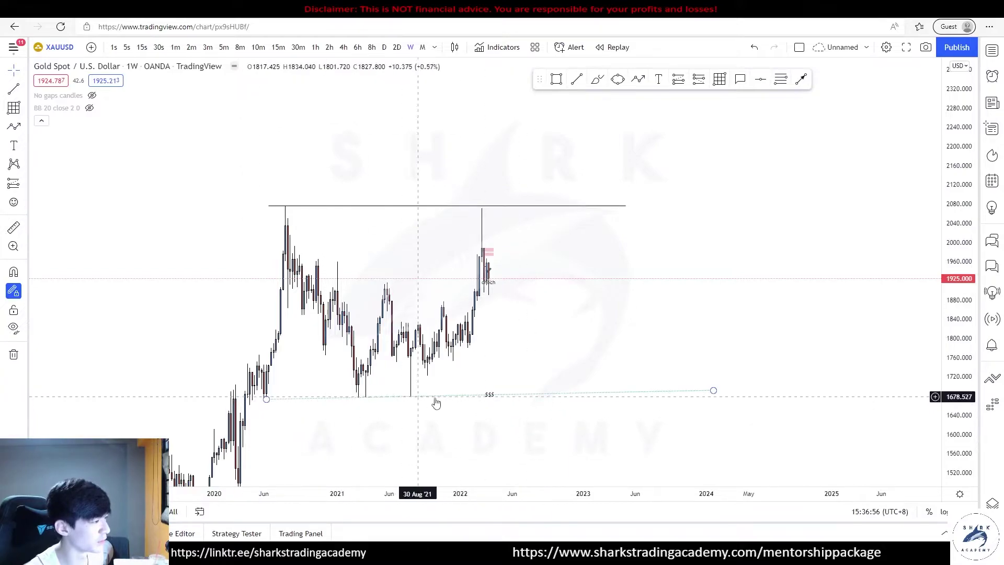
Step: Switch the XAUUSD chart to the daily timeframe and on to 4 hours, examining the March 2022 price action around the pink zones
scroll(744, 285, "up", 2)
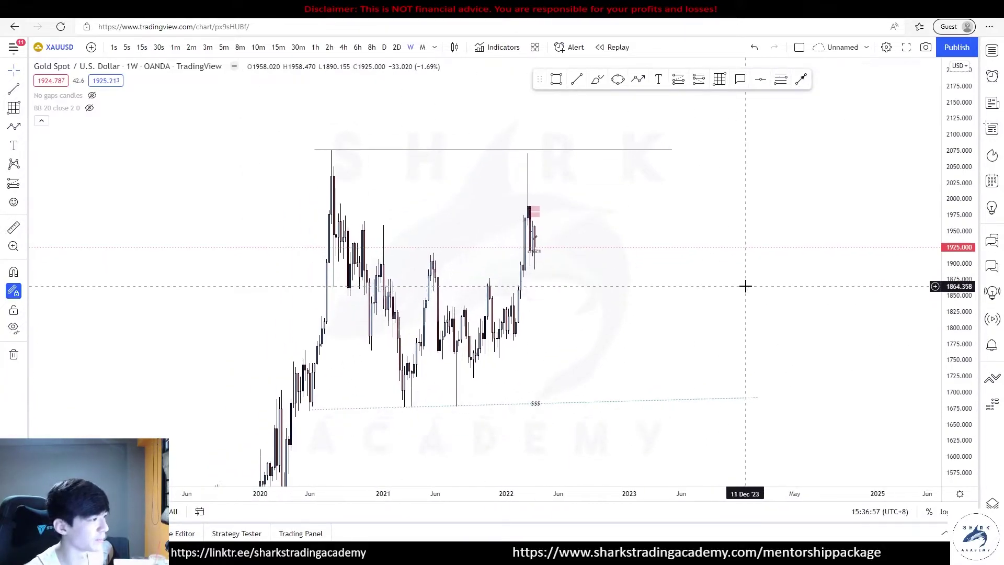
left_click(383, 47)
left_click_drag(598, 277, 729, 280)
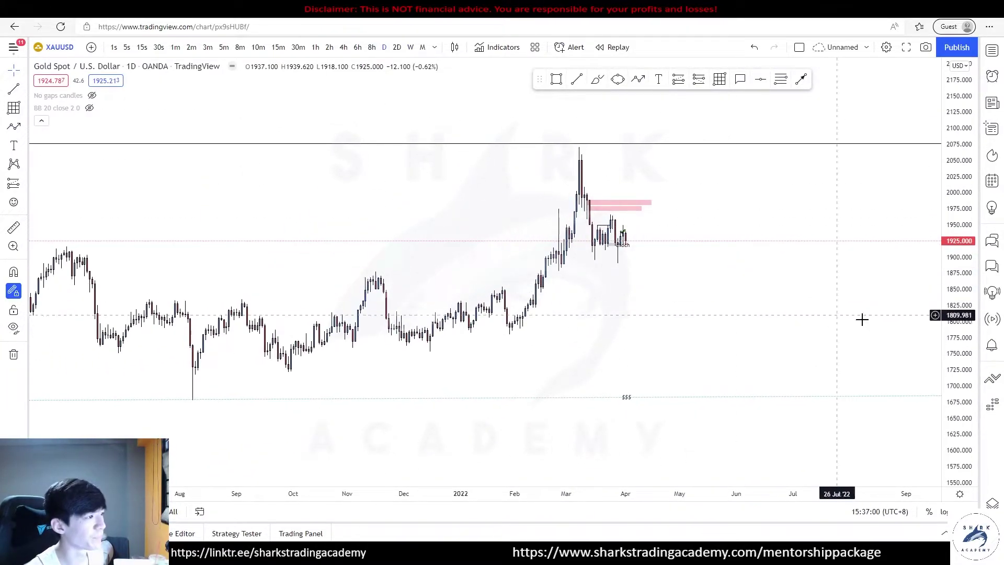
left_click_drag(961, 383, 952, 152)
left_click_drag(719, 238, 809, 260)
scroll(809, 263, "up", 5)
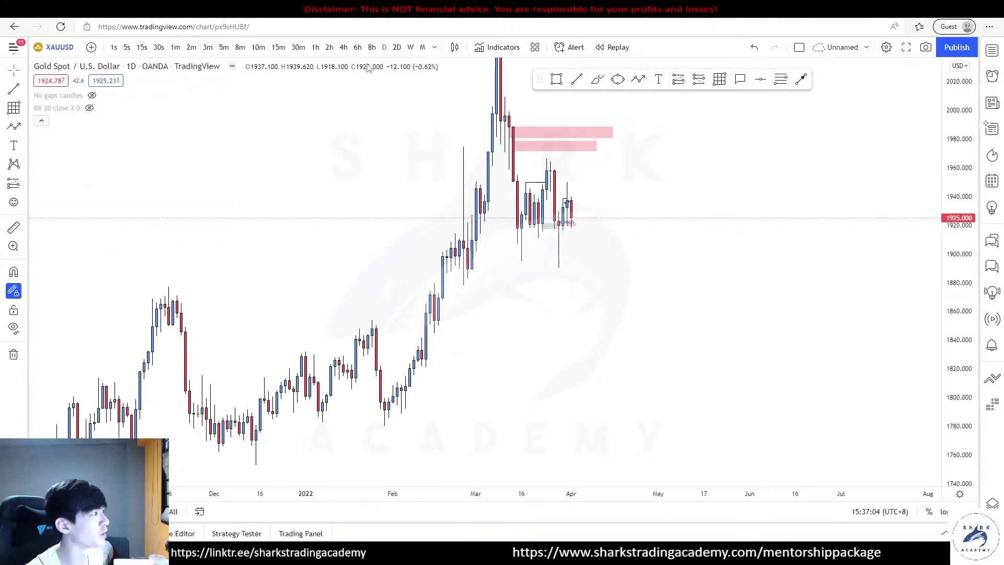
left_click(344, 48)
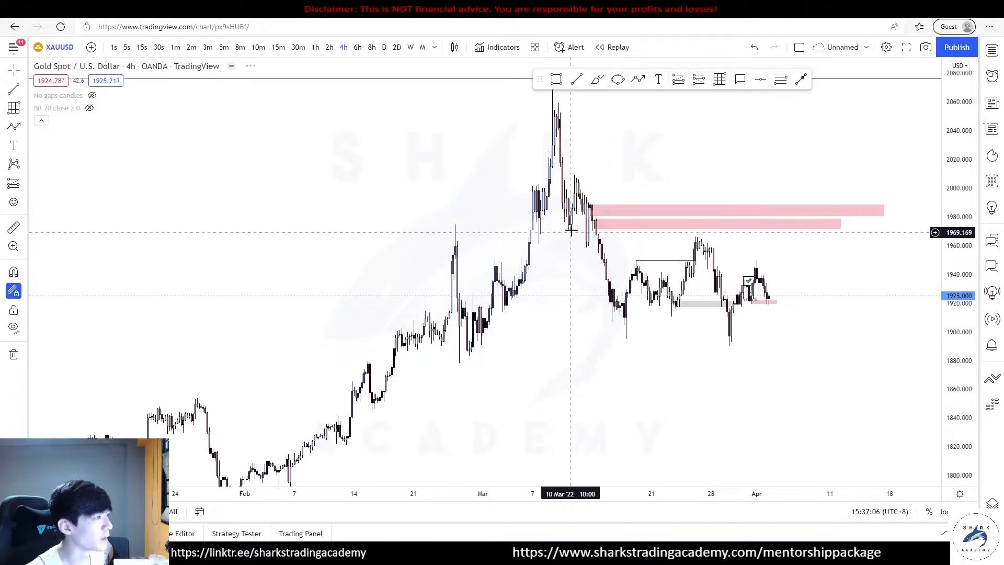
Step: Draw a horizontal line along the late-February 2022 low at about 1,879, extending to mid-April 2022
left_click(300, 361)
left_click(857, 370, "shift")
key("Escape")
Step: Try to trace the swing path from the early-February level near 1,792 through the late-February high and low to the March peak
scroll(369, 397, "down", 1)
left_click_drag(436, 416, 430, 328)
scroll(430, 327, "down", 5)
left_click_drag(958, 372, 958, 411)
left_click_drag(767, 372, 674, 391)
left_click(348, 393)
left_click(474, 182)
left_click(506, 304)
left_click(570, 93)
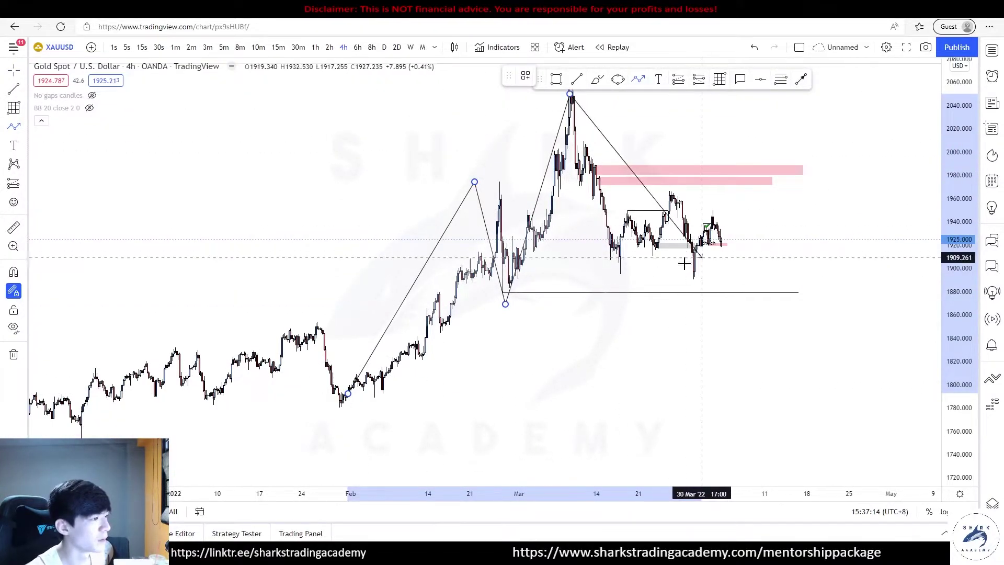
key("Escape")
Step: Try to sketch a projected path from about 1,944 down below the 1,879 line to about 1,865 and up into the pink zones
scroll(863, 240, "up", 4)
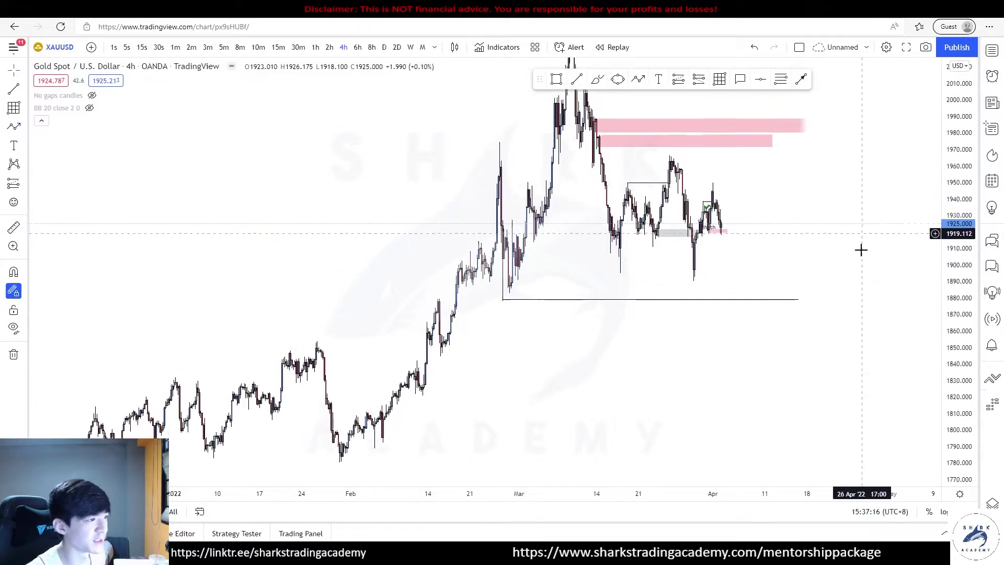
left_click(304, 297)
left_click_drag(725, 294, 839, 299)
left_click_drag(780, 265, 594, 299)
scroll(636, 289, "down", 3)
left_click_drag(952, 314, 953, 264)
scroll(785, 255, "up", 3)
key("alt+t")
left_click(517, 230)
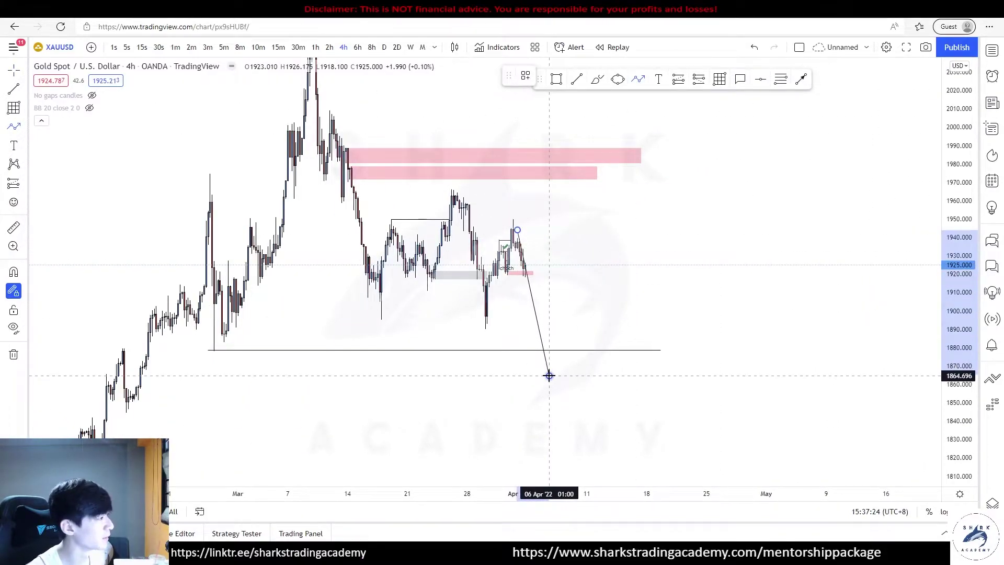
left_click(550, 376)
left_click(594, 176)
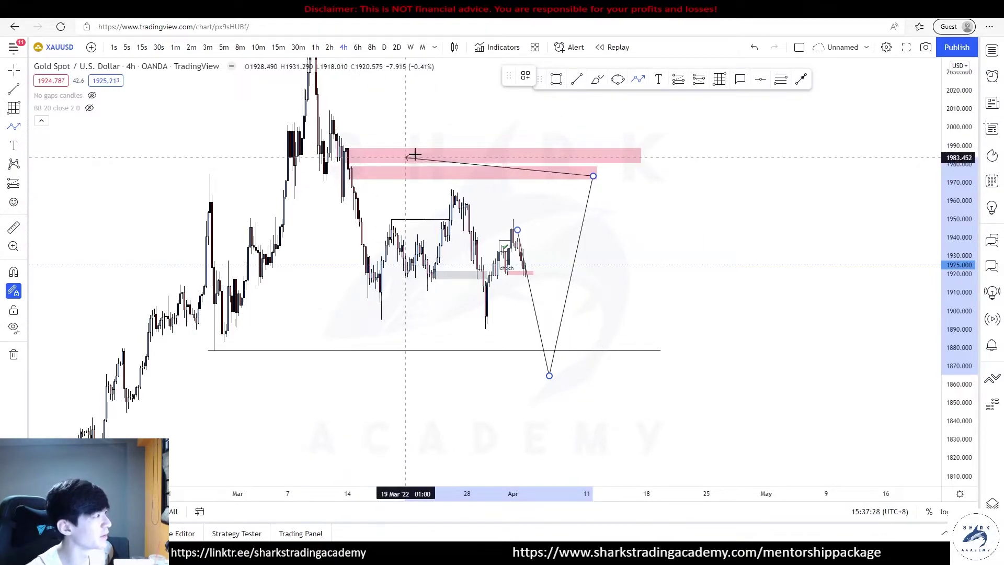
key("Escape")
Step: Draw a rectangle zone at the March 2022 peak from about 2,040 to 2,060, extending from 9 March into May 2022
left_click_drag(444, 119, 444, 195)
scroll(444, 195, "down", 1)
left_click_drag(551, 195, 545, 228)
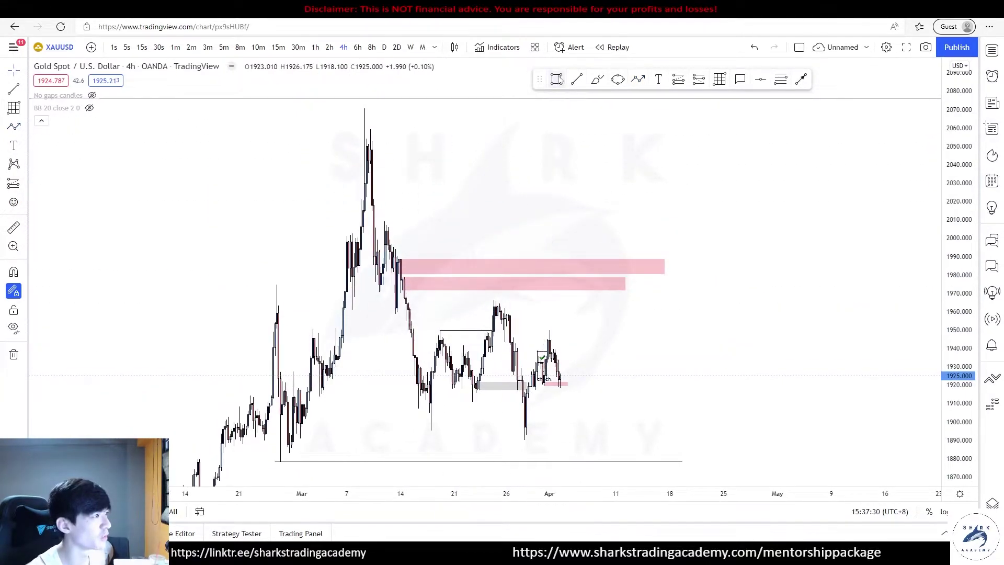
left_click(558, 79)
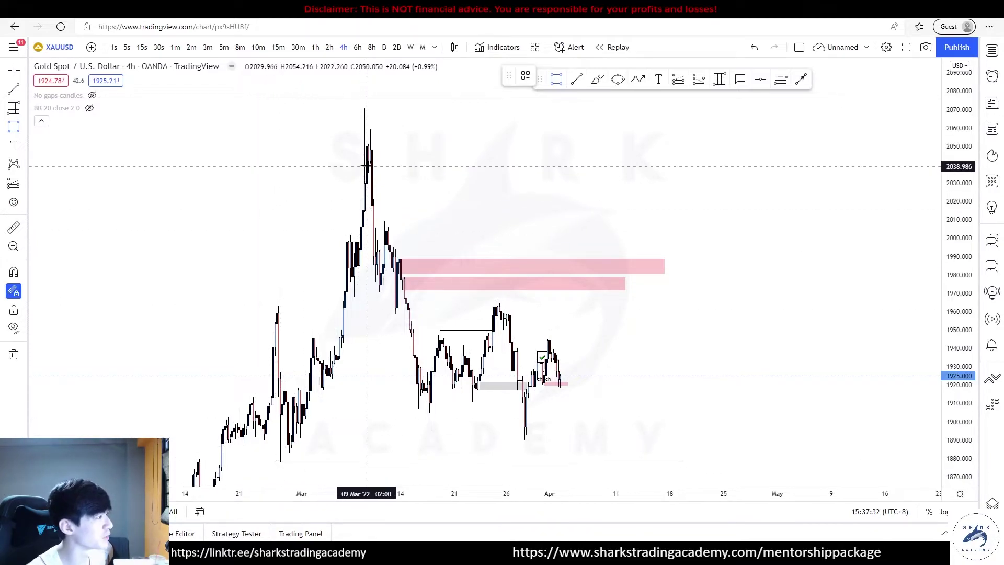
left_click(369, 165)
left_click(850, 128)
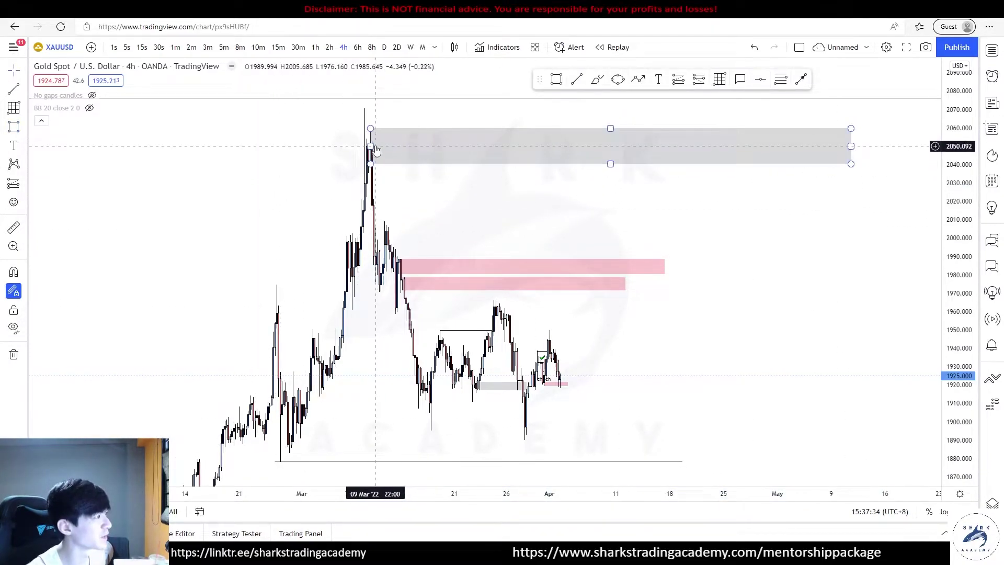
Step: Try to sketch a projected path from about 1,944 down through the 1,879 line to about 1,870 and up into the grey zone
left_click_drag(701, 359, 692, 287)
scroll(863, 283, "down", 5)
left_click_drag(951, 274, 951, 337)
scroll(701, 319, "up", 4)
left_click_drag(701, 317, 674, 325)
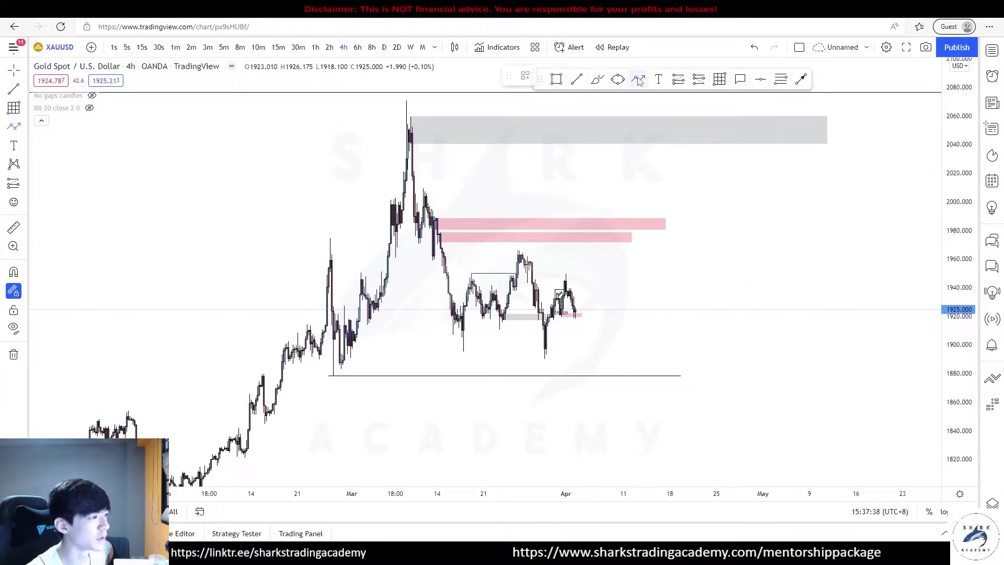
left_click(568, 280)
left_click(593, 387)
left_click(655, 138)
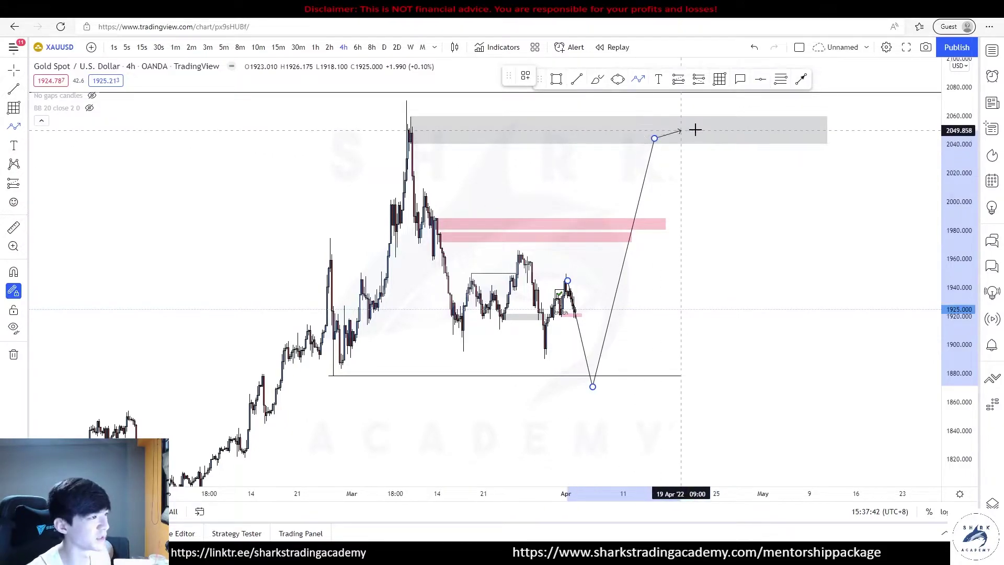
key("Escape")
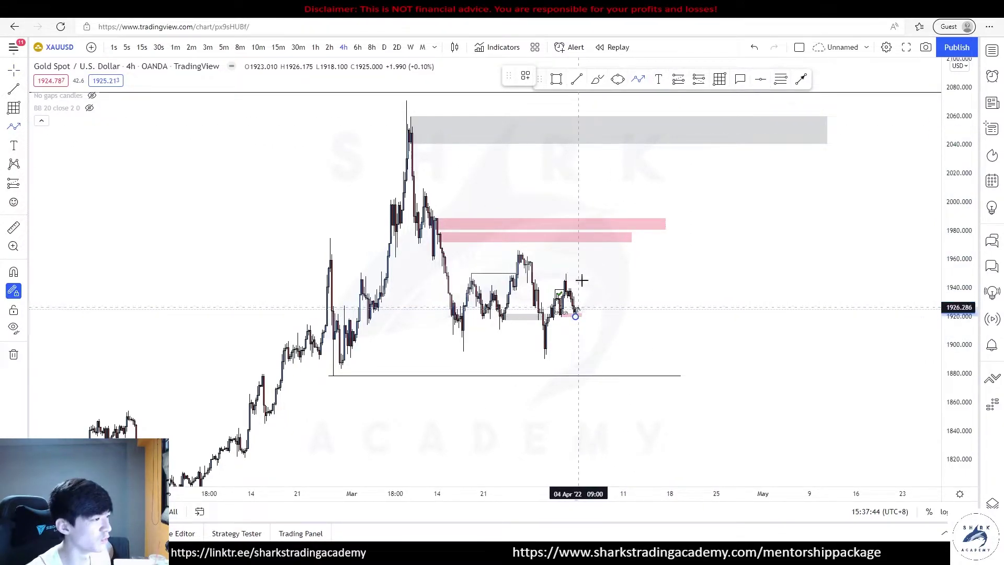
Step: Draw a rising zigzag path from the current price near 1,920 through the pink zones into the grey zone, ending at about 2,053 in late April
left_click(593, 225)
left_click(612, 271)
left_click(636, 188)
left_click(651, 238)
left_click(742, 189)
double_click(751, 128)
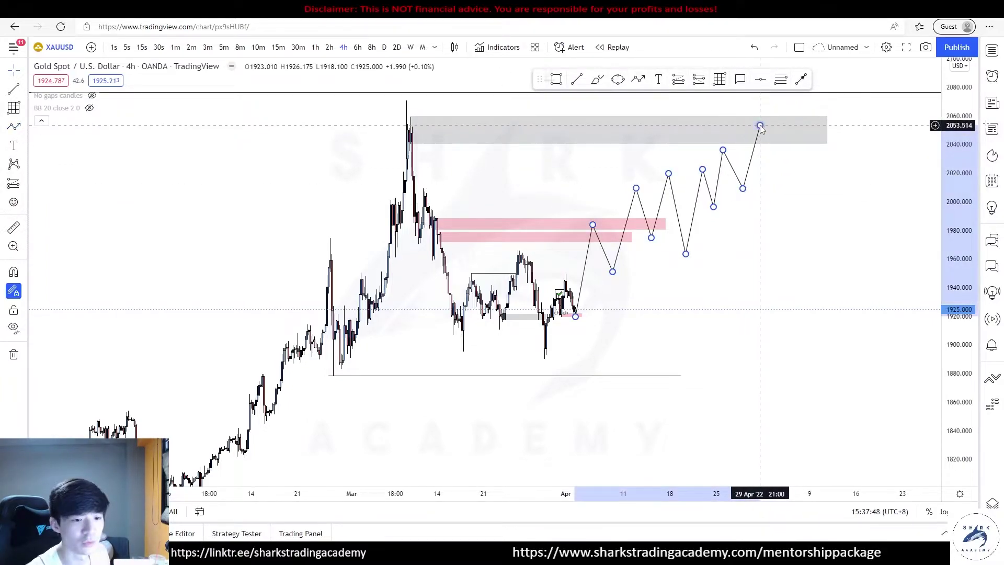
Step: Draw horizontal lines at the mid-March low (about 1,896) and the 24 March high (about 1,966), and move the zigzag path's start to the late-March low
left_click_drag(780, 220, 750, 230)
left_click_drag(687, 303, 648, 327)
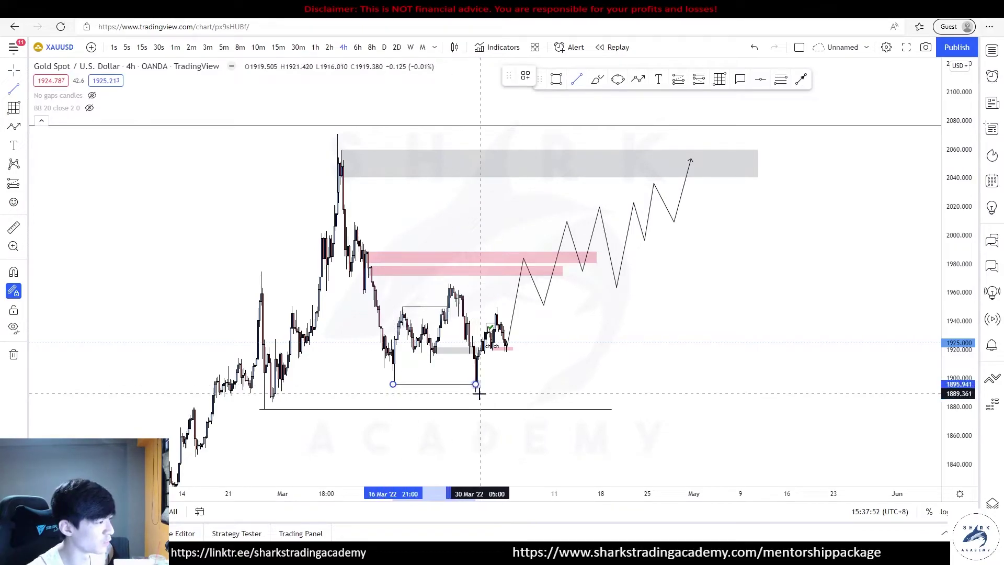
left_click(492, 239)
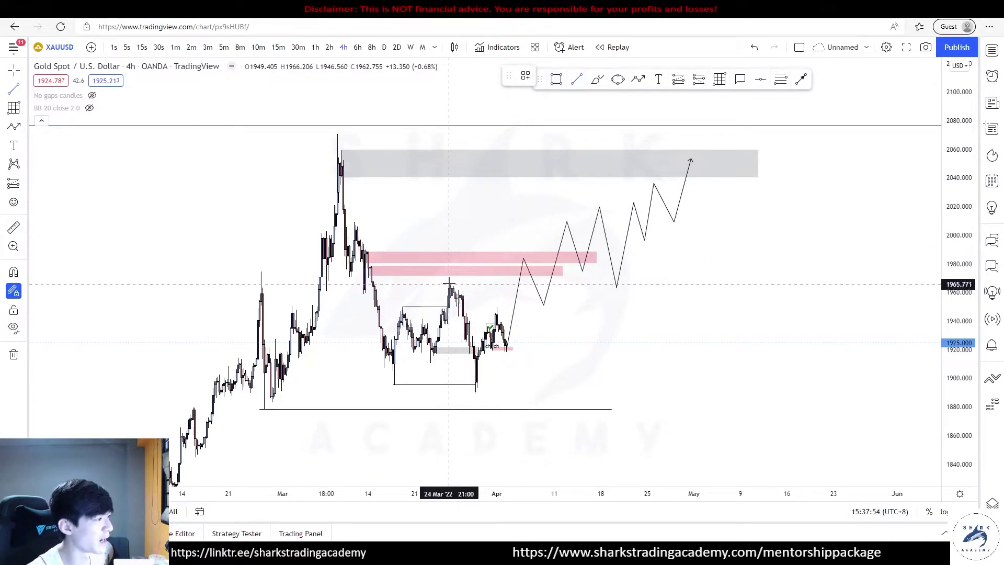
left_click(520, 283)
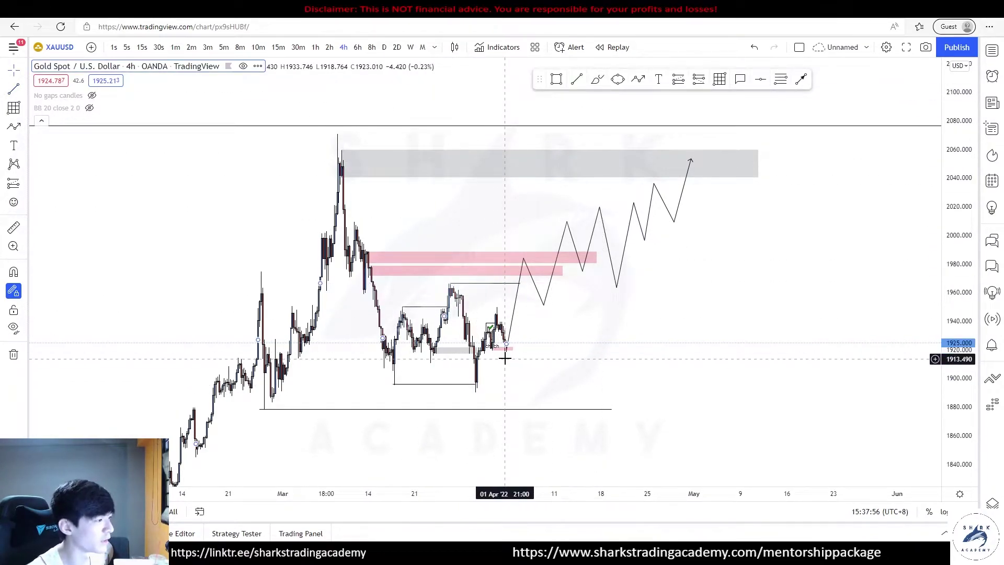
left_click_drag(507, 347, 476, 393)
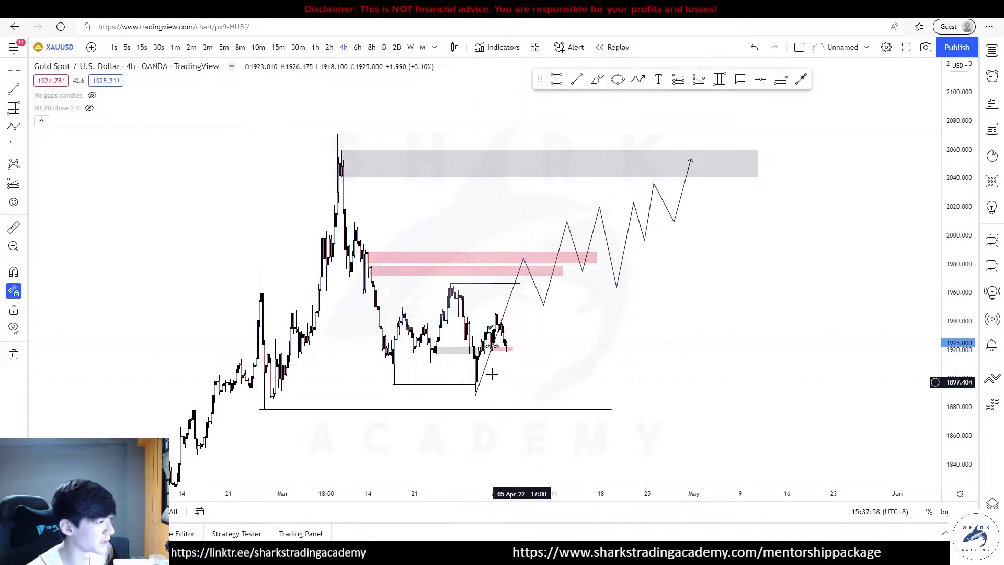
Step: Brush arcs and circles around the recent swing lows and high, and sketch a rising zigzag up past the circled March peak and its level line
left_click(598, 79)
left_click_drag(374, 374, 422, 390)
left_click_drag(434, 291, 465, 285)
mouse_move(458, 388)
left_mouse_down()
mouse_move(492, 387)
mouse_move(518, 256)
left_mouse_up()
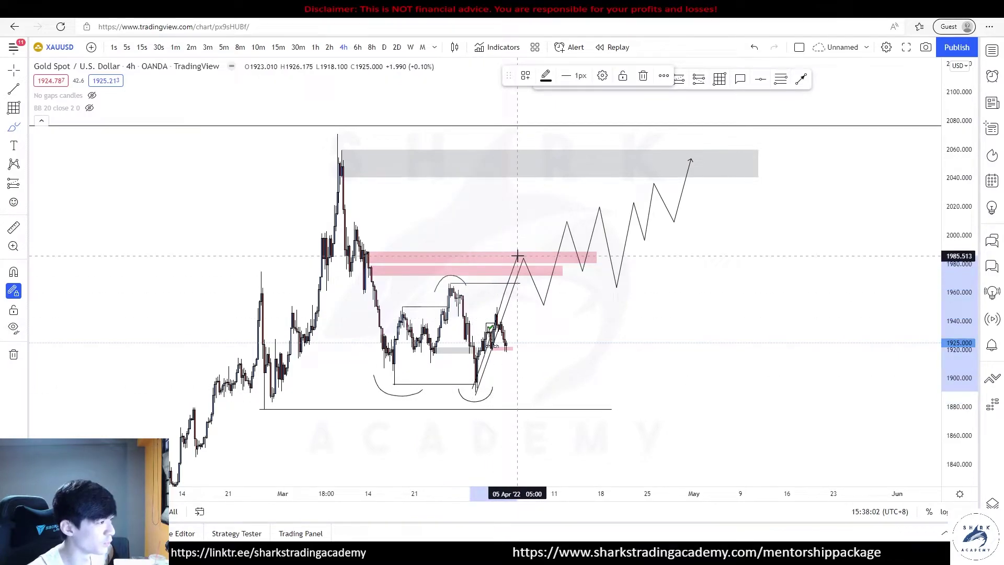
mouse_move(486, 394)
left_mouse_down()
mouse_move(493, 376)
mouse_move(517, 391)
left_mouse_up()
mouse_move(511, 266)
left_mouse_down()
mouse_move(527, 330)
mouse_move(598, 191)
mouse_move(671, 191)
mouse_move(717, 105)
left_mouse_up()
mouse_move(332, 125)
left_mouse_down()
mouse_move(329, 152)
mouse_move(338, 132)
mouse_move(732, 121)
left_mouse_up()
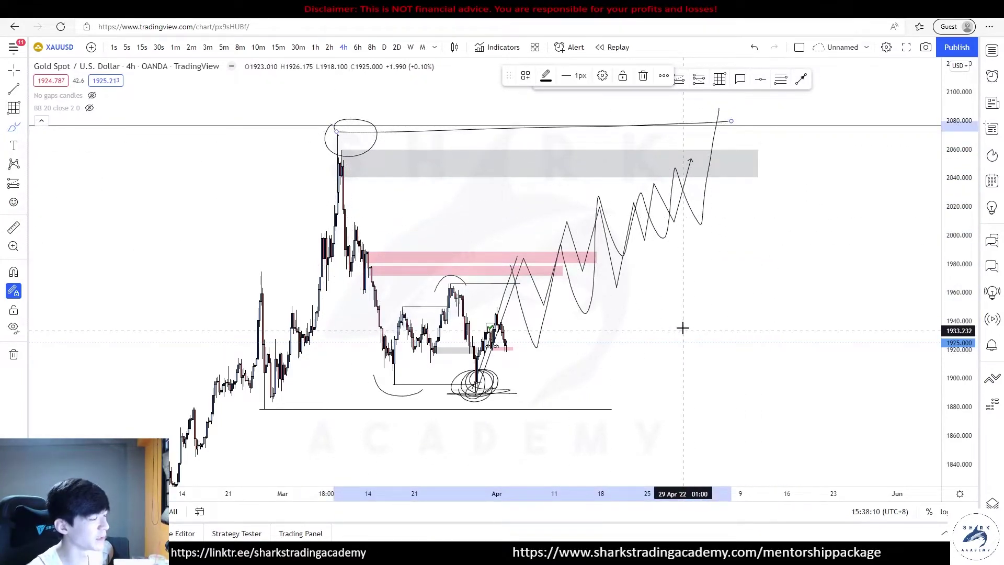
scroll(255, 411, "down", 6)
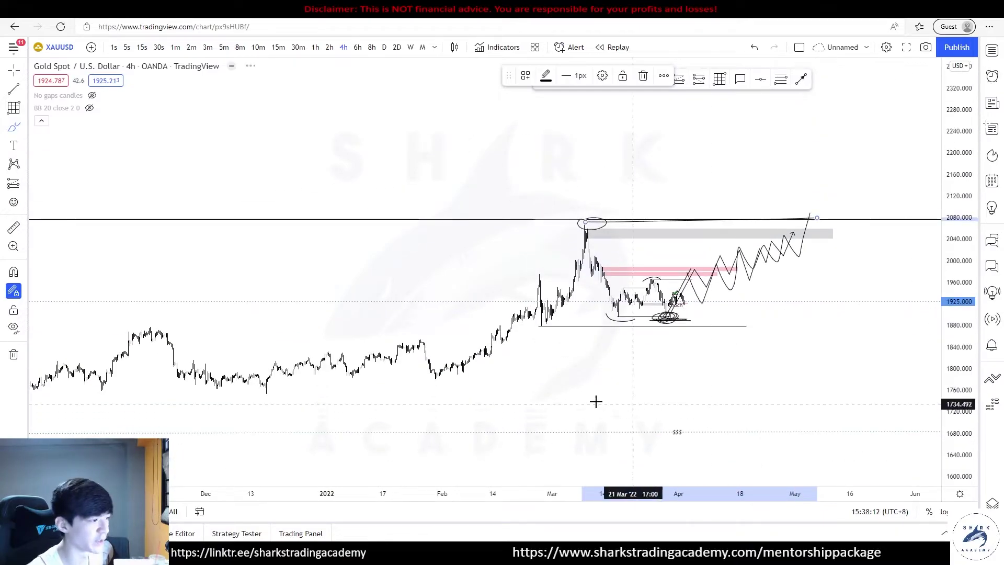
mouse_move(485, 440)
left_mouse_down()
mouse_move(224, 456)
mouse_move(173, 437)
left_mouse_up()
key("ctrl+z")
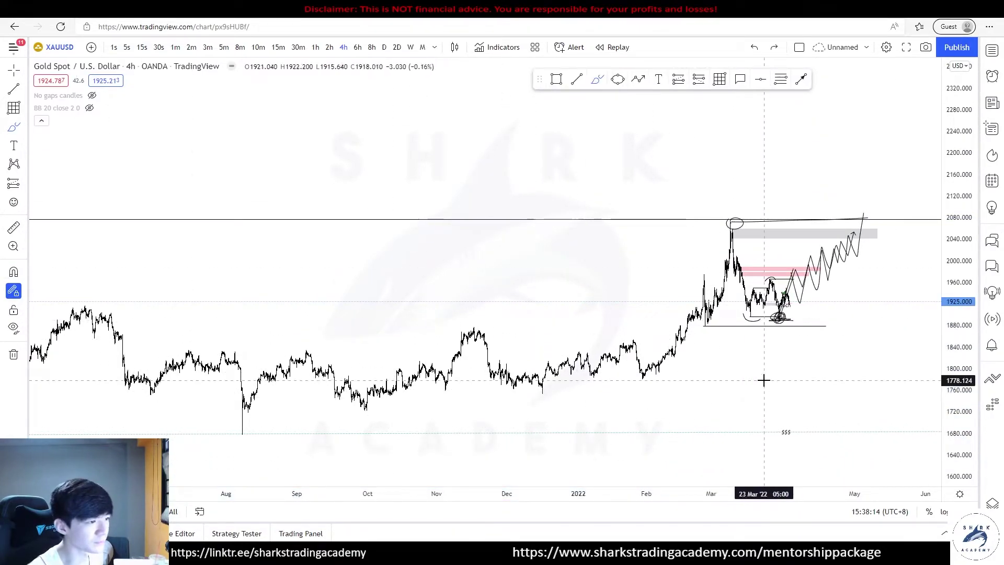
Step: Brush roughly horizontal strokes near 1,960 and 2,020 across the rising zigzag, plus a rising diagonal from the late-March low
scroll(881, 384, "up", 5)
left_click_drag(959, 382, 958, 178)
scroll(794, 179, "up", 4)
key("Escape")
left_click_drag(787, 237, 753, 281)
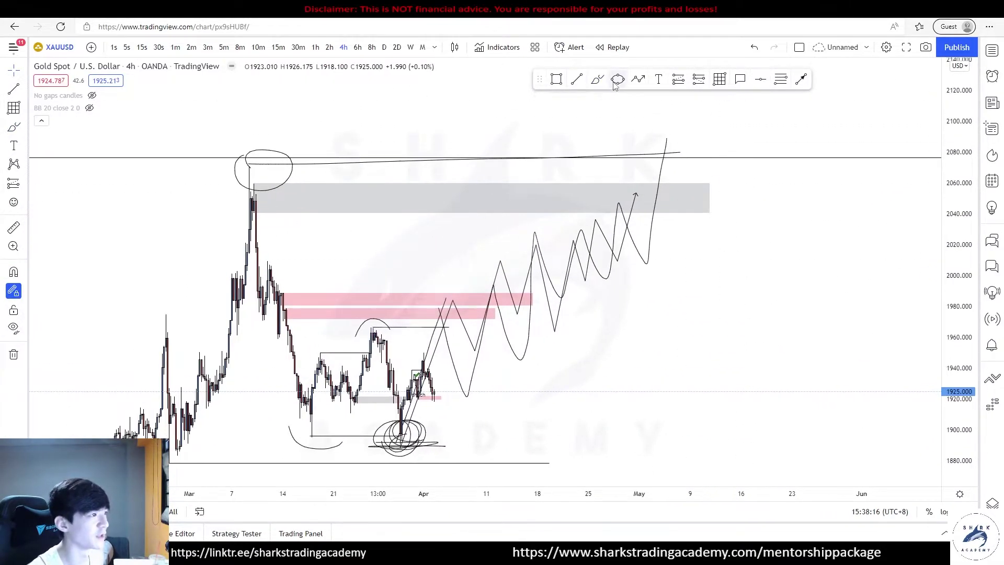
left_click(600, 83)
mouse_move(576, 243)
left_mouse_down()
mouse_move(825, 249)
mouse_move(622, 243)
left_mouse_up()
mouse_move(452, 337)
left_mouse_down()
mouse_move(664, 354)
mouse_move(452, 363)
left_mouse_up()
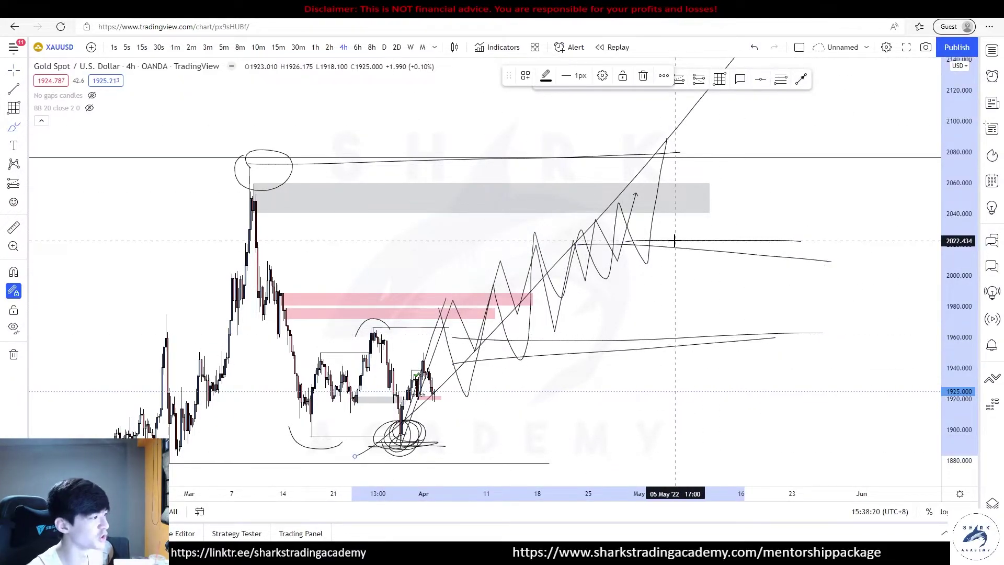
Step: Sketch a freehand swing path from the early-February low over the March peak to the late-March low and up to about 2,130, circling that late-March low
scroll(871, 320, "down", 3)
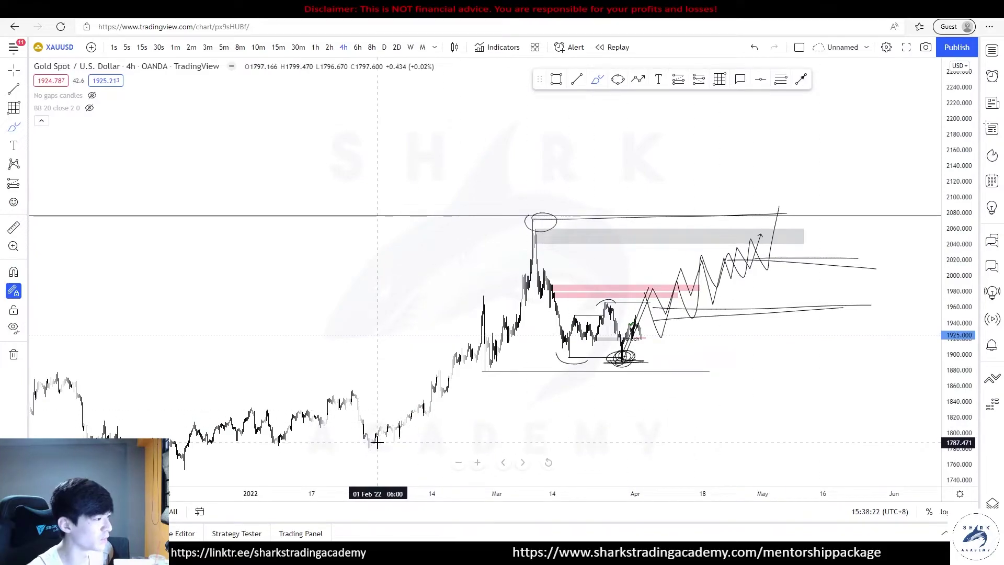
left_click_drag(379, 441, 517, 228)
key("ctrl+z")
mouse_move(386, 441)
left_mouse_down()
mouse_move(455, 304)
mouse_move(530, 219)
mouse_move(607, 314)
mouse_move(662, 296)
mouse_move(740, 174)
left_mouse_up()
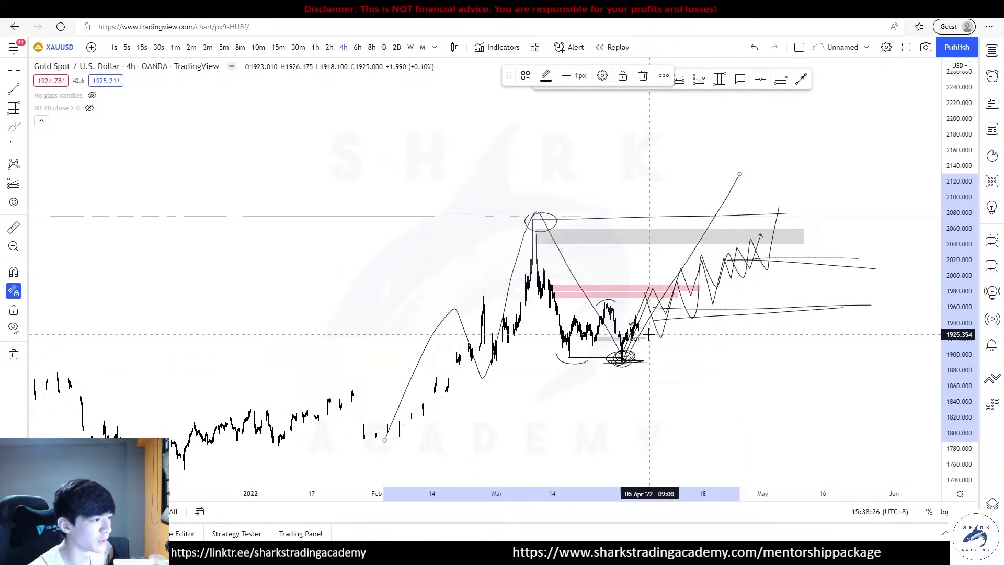
left_click_drag(629, 375, 620, 337)
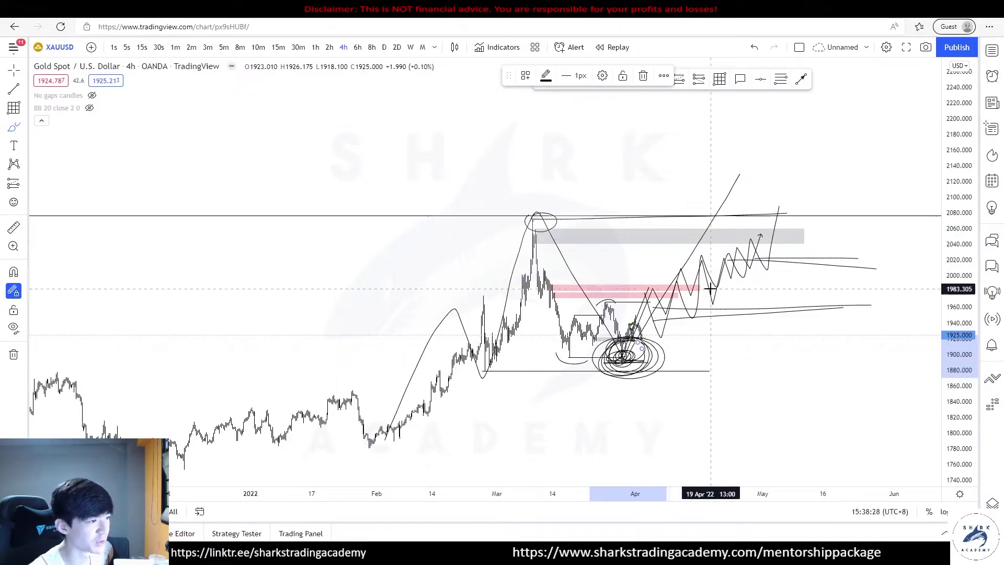
mouse_move(737, 180)
left_mouse_down()
mouse_move(746, 170)
mouse_move(728, 162)
mouse_move(727, 173)
left_mouse_up()
Step: Undo the freehand swing path, the extra circles around the late-March low and the horizontal strokes across the zigzag
key("ctrl+z")
key("ctrl+z")
key("ctrl+z")
key("ctrl+z")
key("ctrl+z")
key("ctrl+z")
key("ctrl+z")
key("ctrl+z")
key("ctrl+z")
key("ctrl+z")
key("ctrl+z")
key("Escape")
Step: Sketch a freehand swing path from the late-January low over the March peak, down below the 1,879 line and up to about 2,035
left_click_drag(948, 399, 948, 186)
left_click_drag(495, 270, 633, 169)
scroll(633, 170, "down", 6)
left_click_drag(953, 329, 953, 144)
left_click_drag(762, 242, 768, 340)
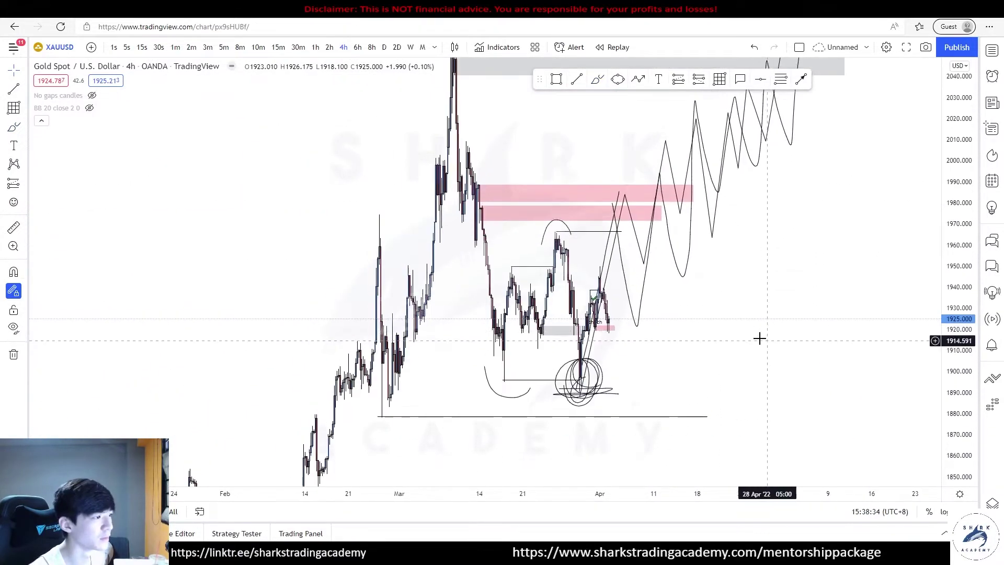
scroll(768, 340, "up", 5)
left_click(597, 79)
scroll(371, 421, "down", 4)
left_click_drag(953, 210, 953, 441)
mouse_move(155, 410)
left_mouse_down()
mouse_move(367, 336)
mouse_move(438, 175)
mouse_move(483, 319)
left_mouse_up()
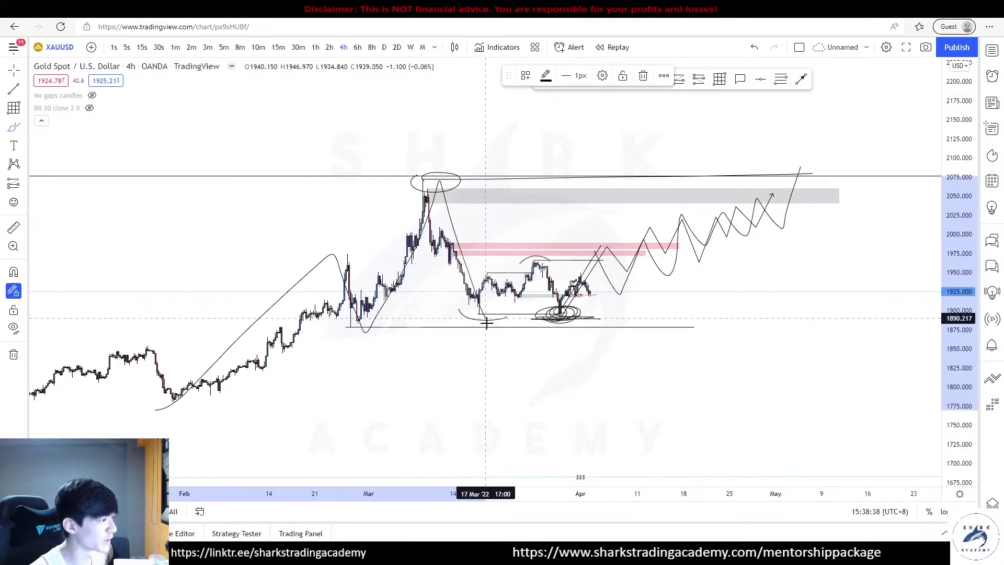
mouse_move(501, 357)
left_mouse_down()
mouse_move(587, 197)
mouse_move(640, 138)
left_mouse_up()
Step: Undo the freehand swing path that runs from the late-January low over the March peak
key("ctrl+z")
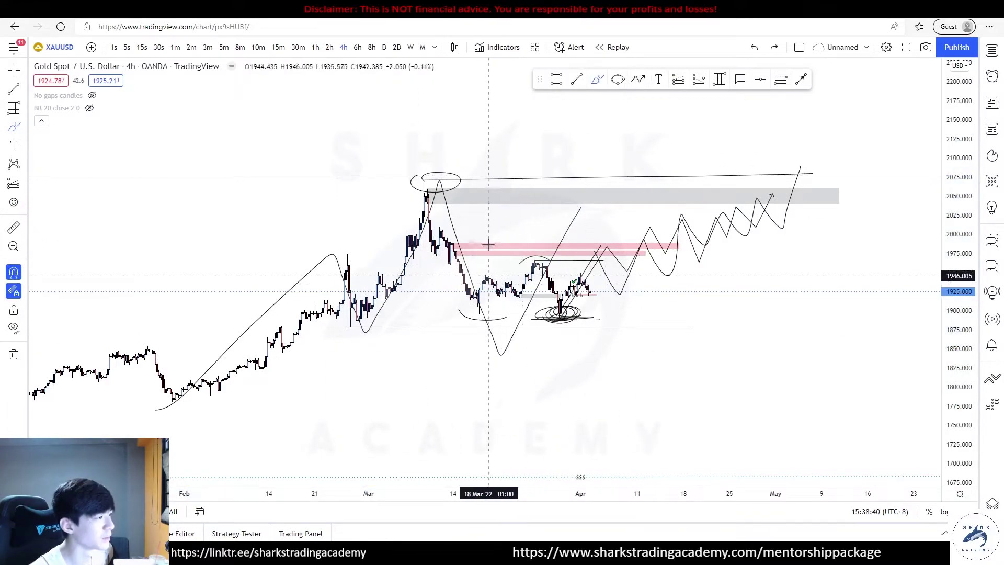
key("ctrl+z")
key("ctrl+z")
left_click_drag(953, 309, 953, 411)
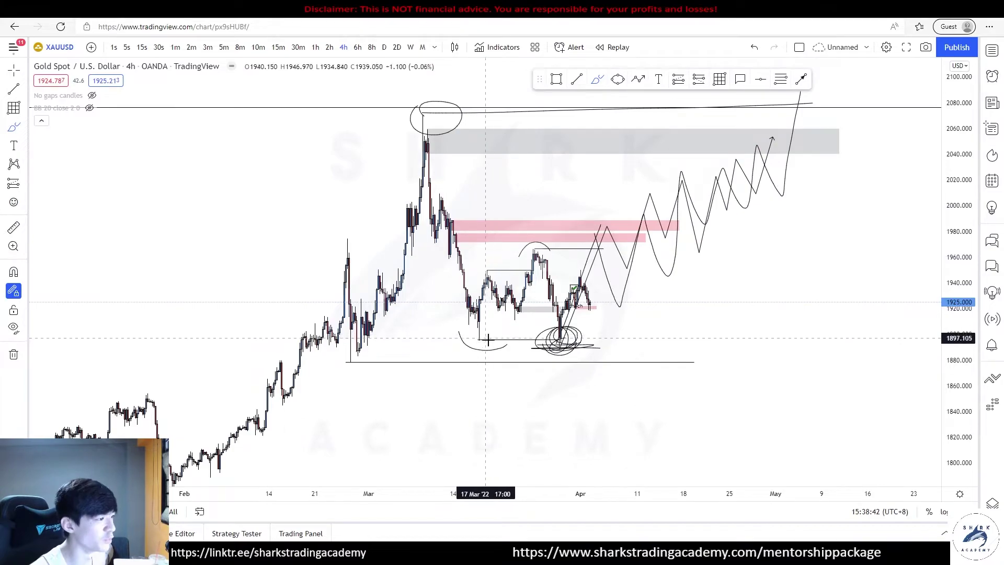
Step: Sketch a freehand path from the late-March low into the grey zone near 2,060 and down to about 1,890, plus a steep rising stroke
mouse_move(567, 345)
left_mouse_down()
mouse_move(596, 230)
mouse_move(735, 138)
mouse_move(749, 173)
mouse_move(789, 123)
mouse_move(901, 346)
left_mouse_up()
mouse_move(585, 353)
left_mouse_down()
mouse_move(562, 334)
mouse_move(758, 75)
left_mouse_up()
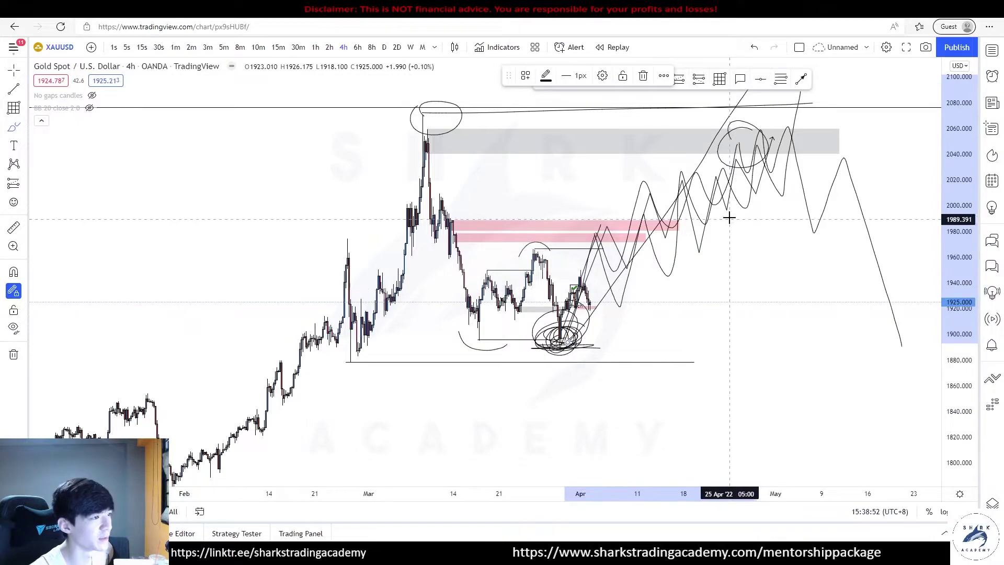
left_click_drag(879, 302, 872, 287)
key("ctrl+z")
left_click_drag(745, 306, 735, 359)
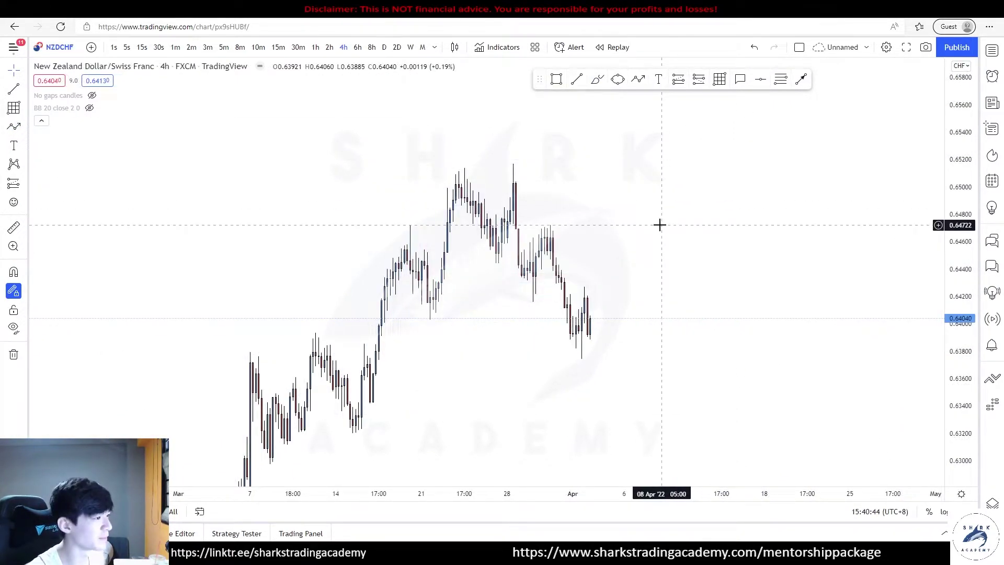
Step: On the NZDCHF 4h chart, draw horizontal structure lines from the 18 March high near 0.6472, the 23 March high near 0.6514 and the 25 March low near 0.6444
scroll(791, 225, "down", 1)
left_click_drag(962, 296, 962, 246)
left_click_drag(762, 261, 798, 245)
scroll(798, 244, "up", 3)
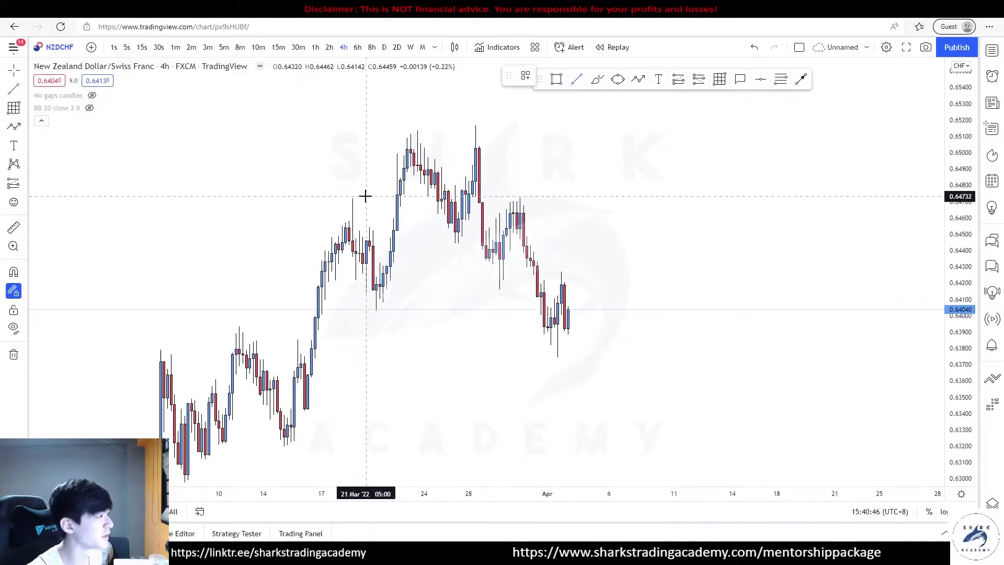
left_click(417, 131)
left_click(475, 132)
key("Escape")
left_click_drag(549, 145, 554, 181)
scroll(554, 186, "up", 1)
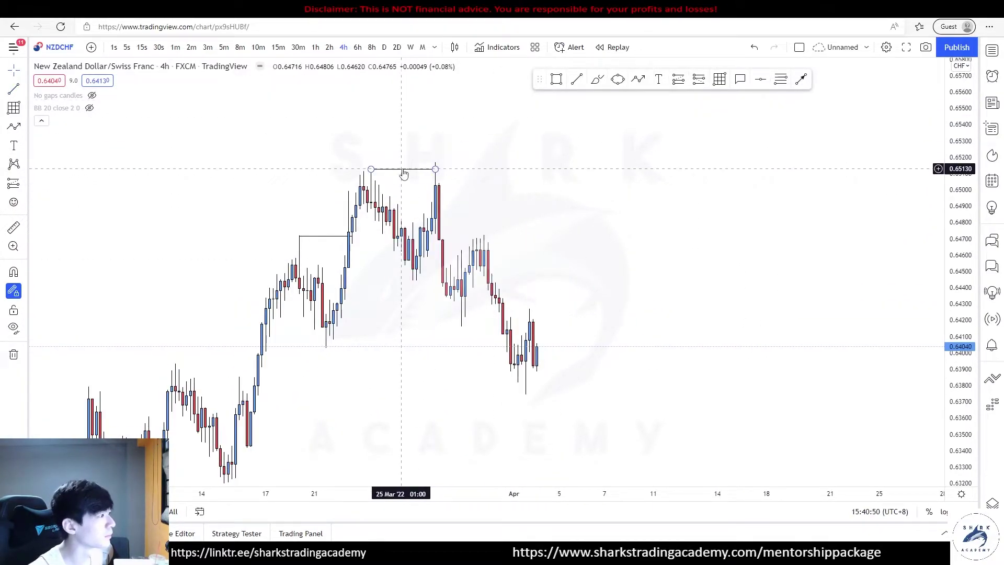
left_click(500, 167)
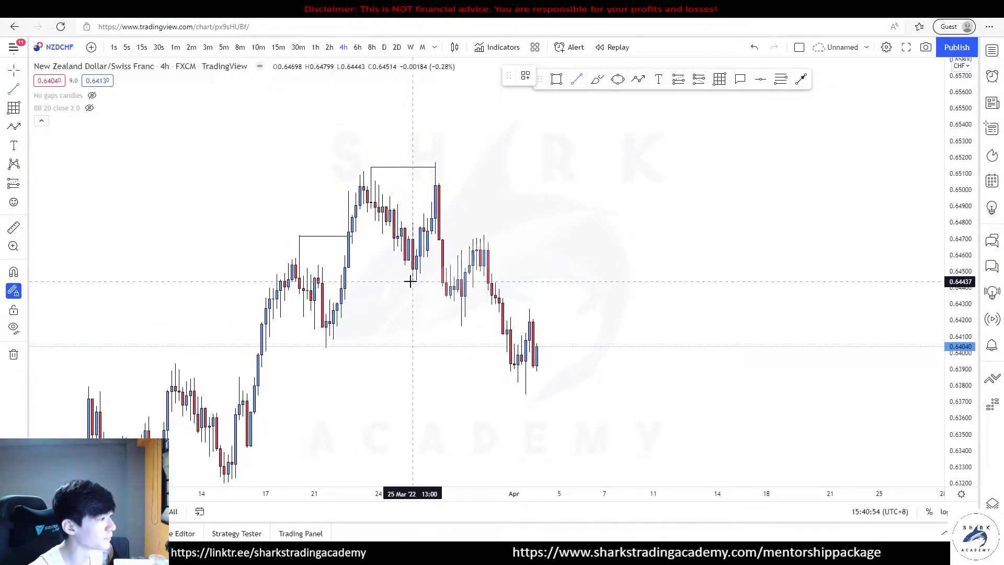
left_click_drag(496, 239, 512, 236)
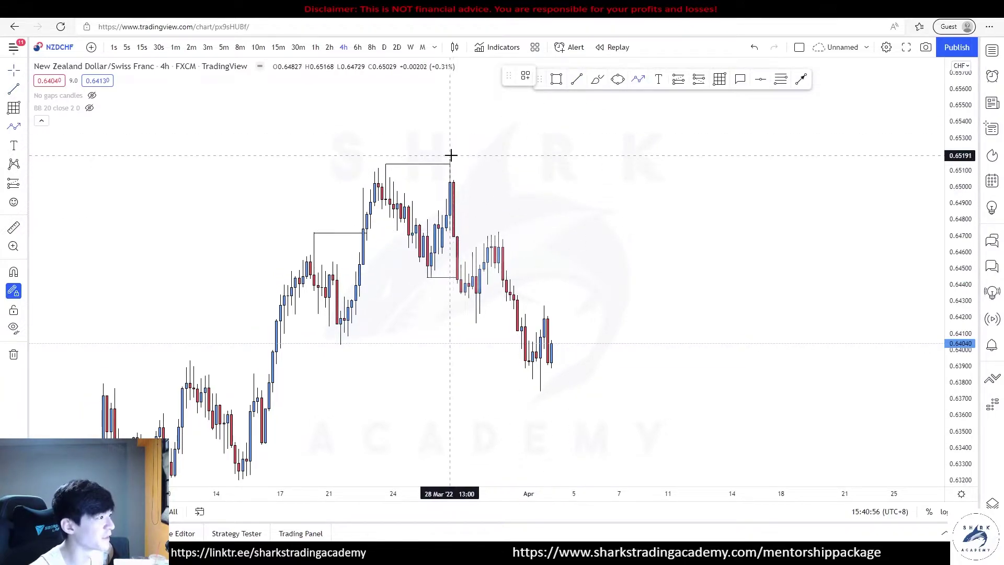
Step: Trace the decline with path arrows from the 28 March peak to about 0.6415, up to about 0.6471 and down to about 0.6378
left_click_drag(451, 156, 466, 319)
left_click(472, 327)
scroll(650, 285, "up", 3)
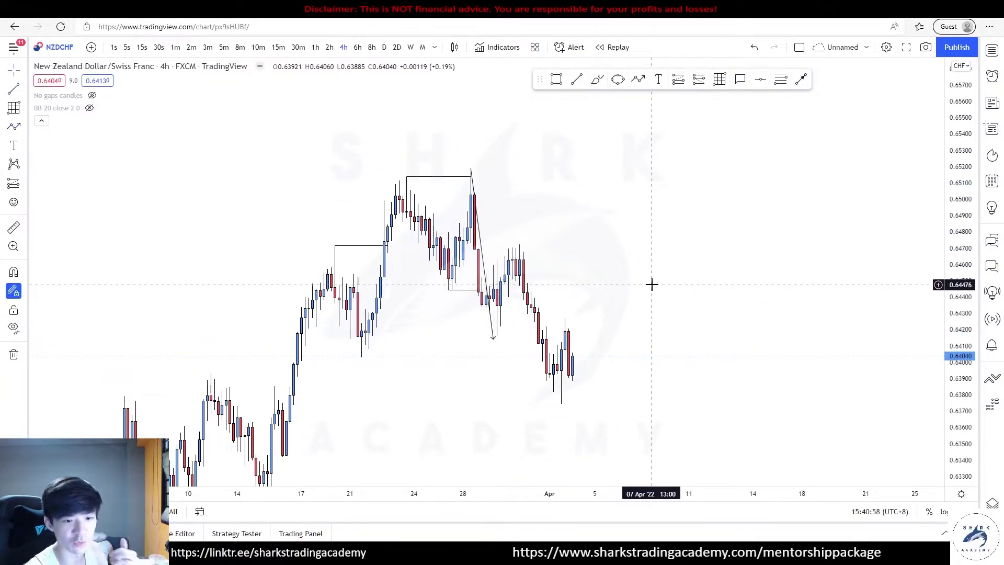
left_click(387, 335)
left_click(431, 246)
double_click(479, 398)
Step: Sketch freehand arcs and circles on the 28 March peak and the swing points below it, with strokes following the decline
left_click_drag(356, 173, 394, 157)
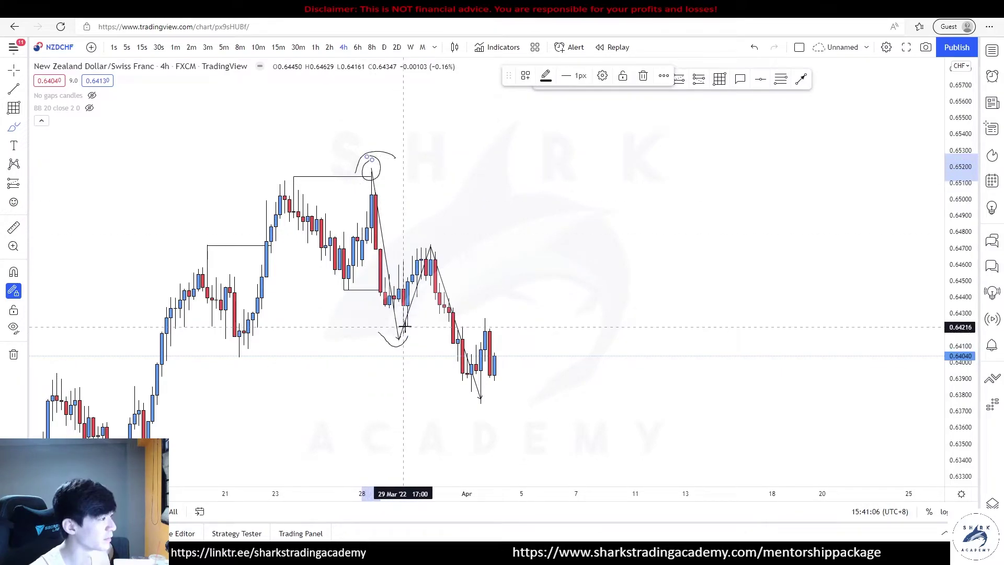
left_click_drag(404, 327, 414, 333)
key("ctrl+z")
key("ctrl+z")
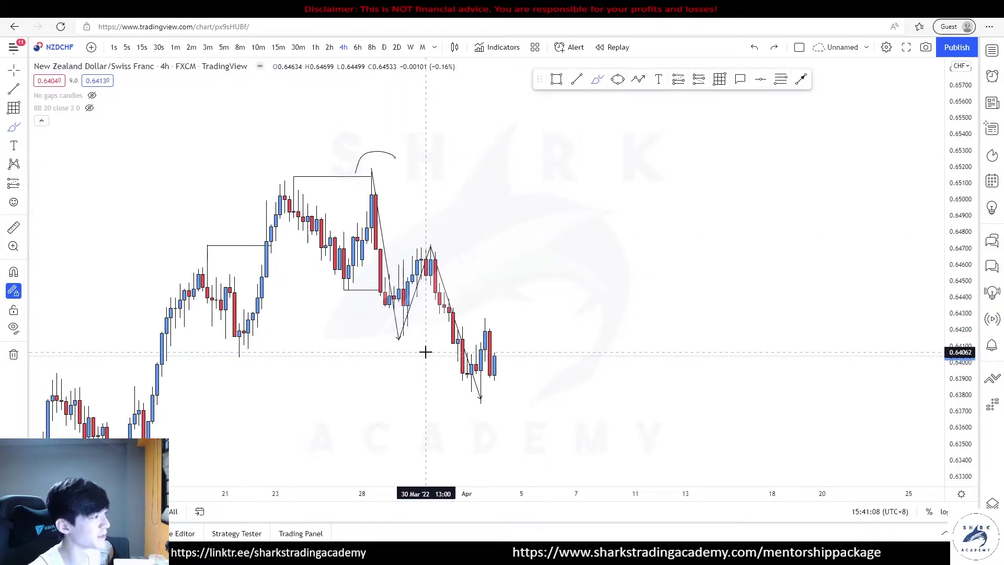
mouse_move(435, 242)
left_mouse_down()
mouse_move(413, 250)
mouse_move(439, 236)
mouse_move(393, 236)
mouse_move(484, 394)
mouse_move(504, 390)
left_mouse_up()
left_click_drag(358, 170, 416, 262)
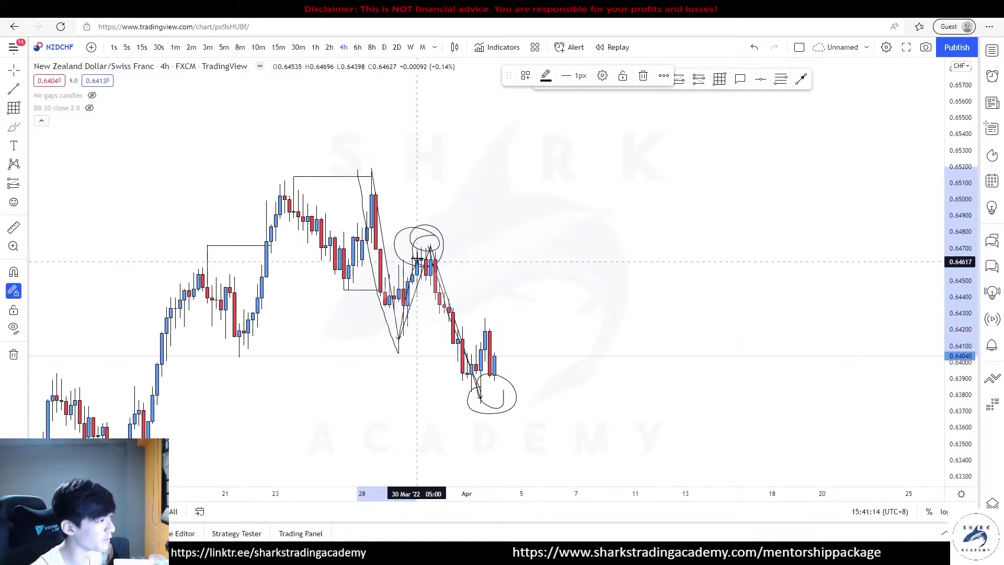
Step: Undo the freehand arcs, circles and strokes and the second path arrow starting at the 29 March low
key("ctrl+z")
key("ctrl+z")
key("ctrl+z")
key("ctrl+z")
key("Escape")
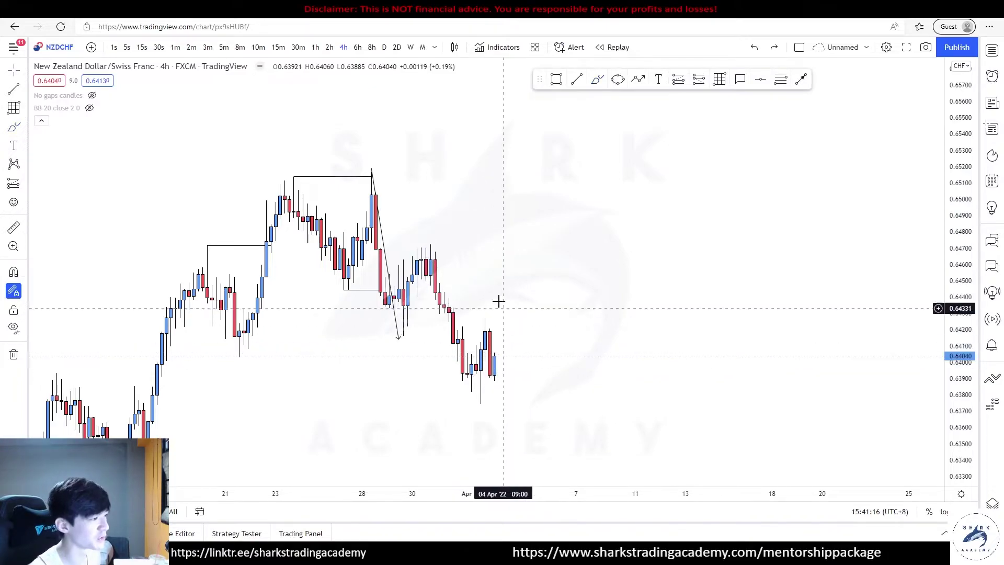
Step: Draw two grey supply zones: about 0.6463–0.6473 from the 30 March high and about 0.6473–0.6519 from the 28 March peak
left_click_drag(504, 318, 553, 302)
scroll(542, 264, "up", 2)
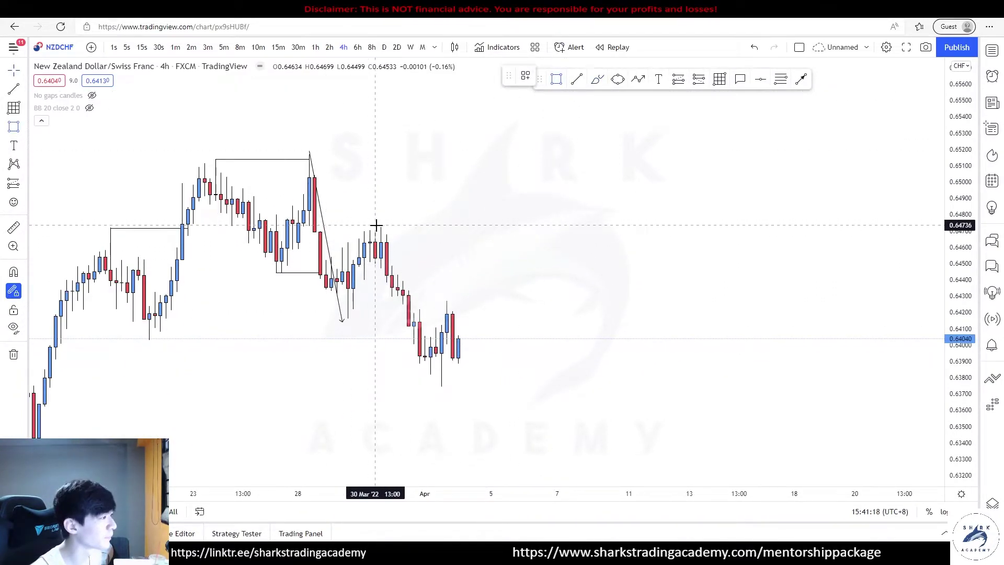
left_click_drag(380, 226, 739, 243)
left_click_drag(305, 226, 793, 154)
left_click(673, 317)
scroll(673, 316, "down", 2)
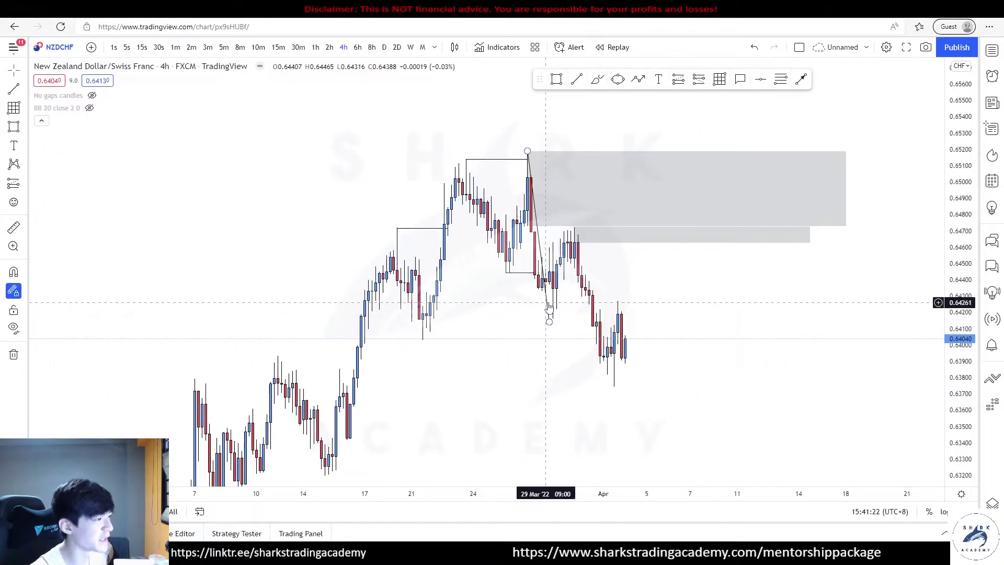
Step: Draw a horizontal structure line from the 21 March low near 0.6403 to its break and delete the path arrow below the 28 March peak
scroll(664, 301, "up", 2)
left_click(311, 382)
left_click(525, 382)
key("Escape")
left_click_drag(581, 346, 574, 370)
left_click(524, 308)
left_click(530, 184)
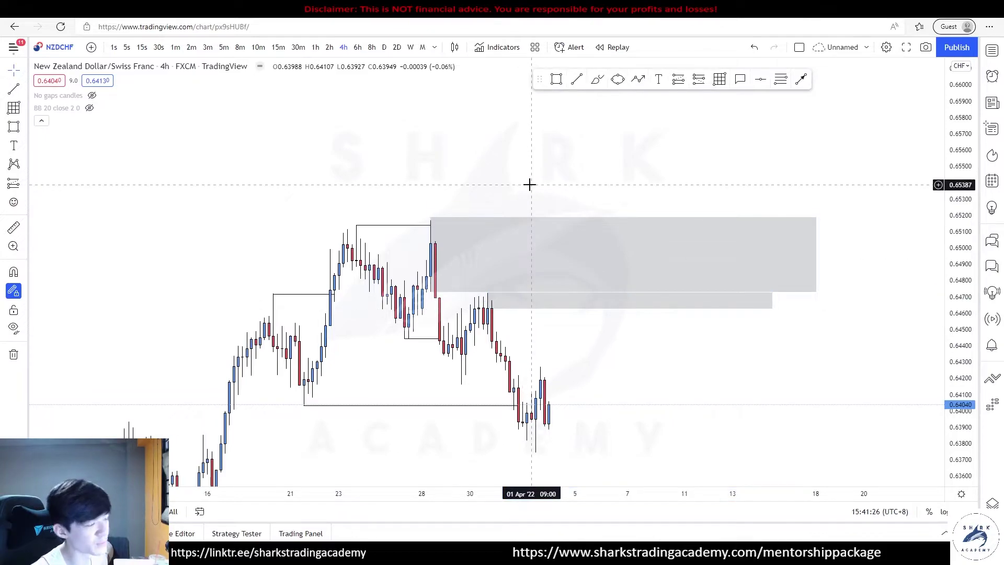
Step: Switch the chart to the 1h timeframe and narrow the upper supply zone to about 0.6492–0.6517 at the 28 March peak
left_click(357, 48)
left_click(343, 48)
left_click(315, 47)
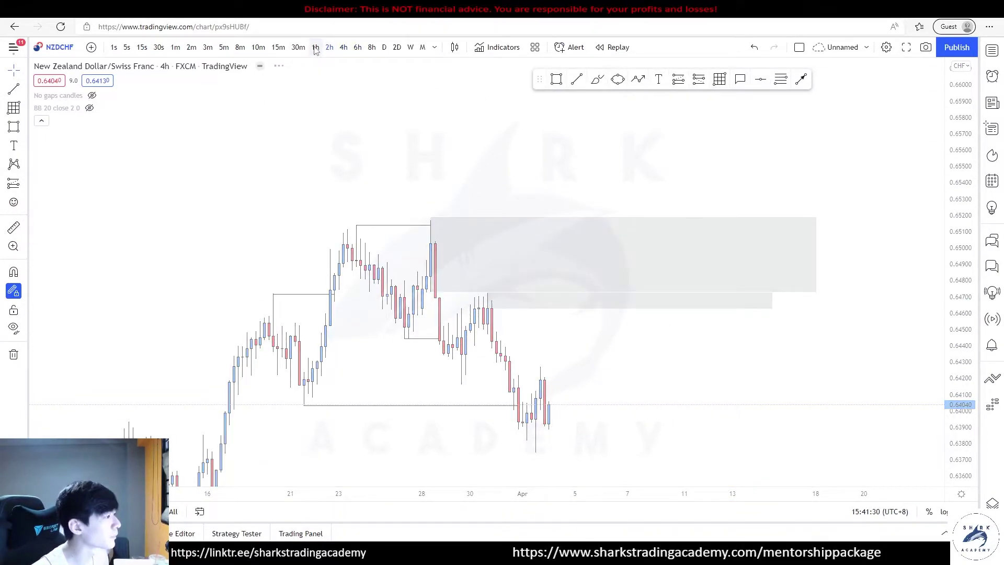
left_click(398, 228)
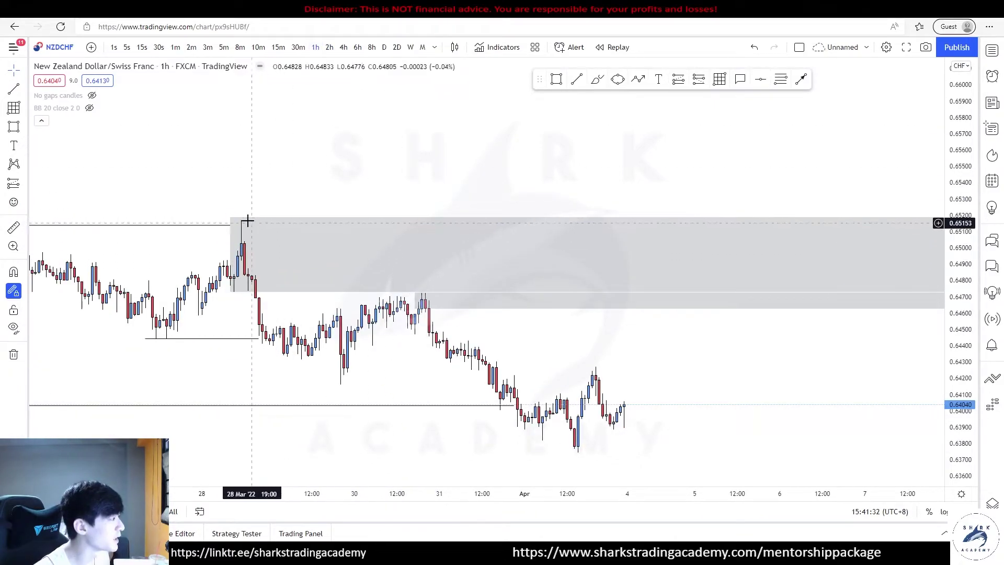
left_click_drag(230, 217, 231, 221)
left_click_drag(230, 291, 241, 260)
left_click(269, 215)
scroll(272, 215, "down", 3)
Step: Refine the lower supply zone at the 30 March high so that it spans about 0.6460–0.6472
left_click_drag(589, 236, 492, 227)
scroll(491, 178, "down", 5)
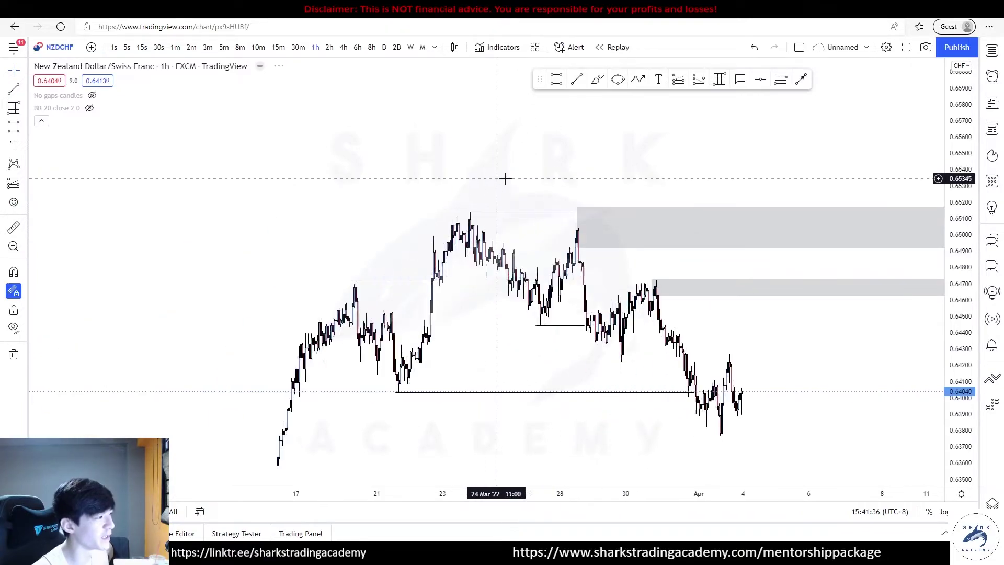
left_click_drag(784, 152, 576, 123)
left_click_drag(960, 320, 960, 104)
scroll(527, 285, "up", 2)
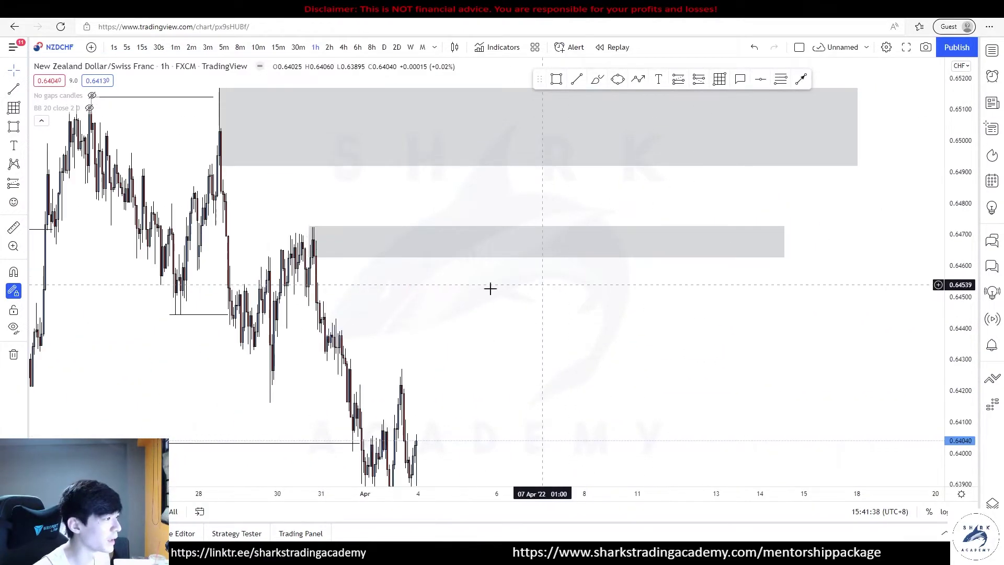
left_click(317, 250)
left_click_drag(314, 226, 315, 227)
left_click(460, 204)
scroll(594, 217, "down", 4)
left_click_drag(961, 243, 960, 332)
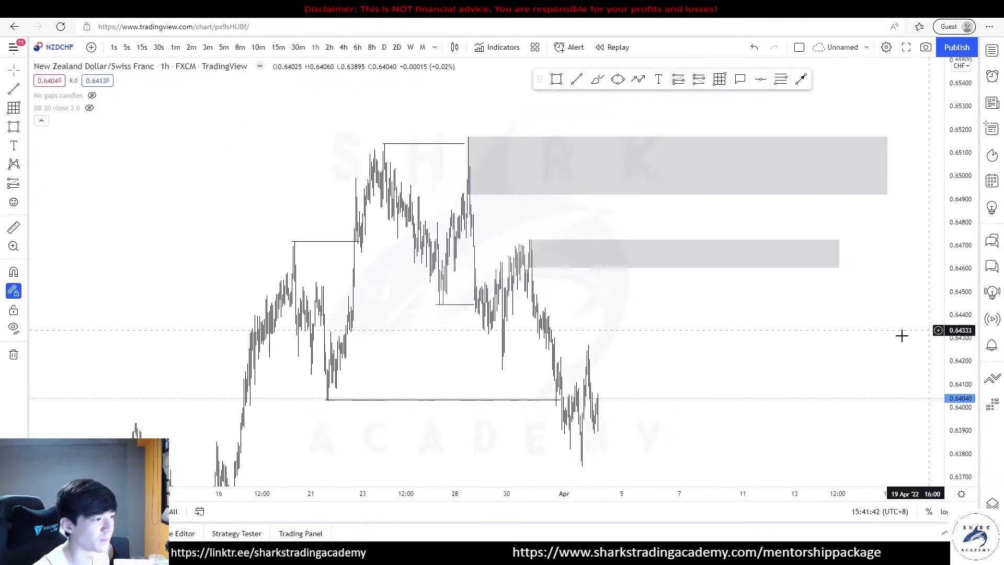
Step: Draw a projected path zigzagging from about 0.6394 into the lower supply zone near 0.6470, then reversing down to about 0.6387
scroll(852, 331, "up", 4)
left_click(638, 79)
left_click(449, 421)
left_click(467, 349)
left_click(487, 375)
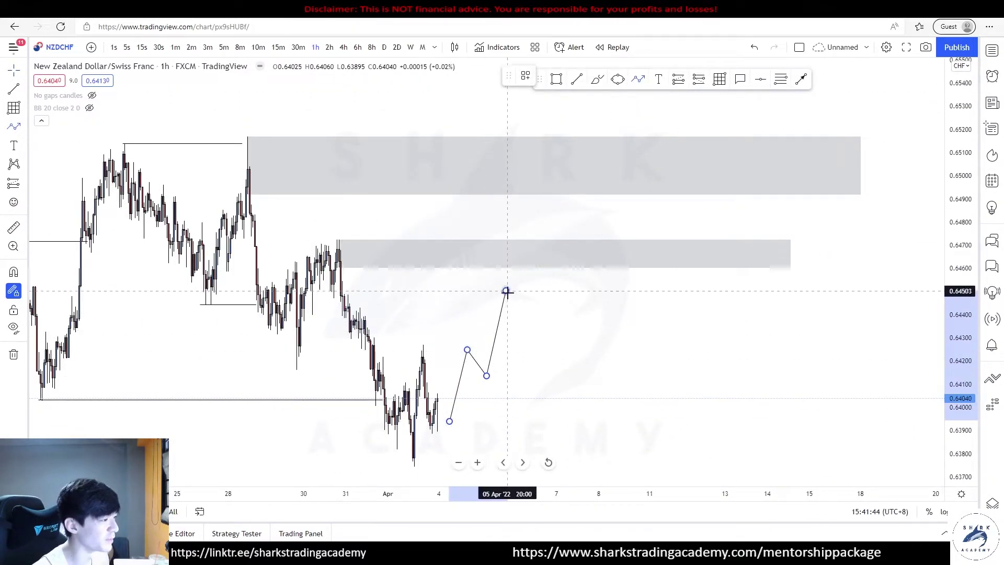
left_click(506, 291)
left_click(534, 336)
left_click(541, 273)
left_click(553, 293)
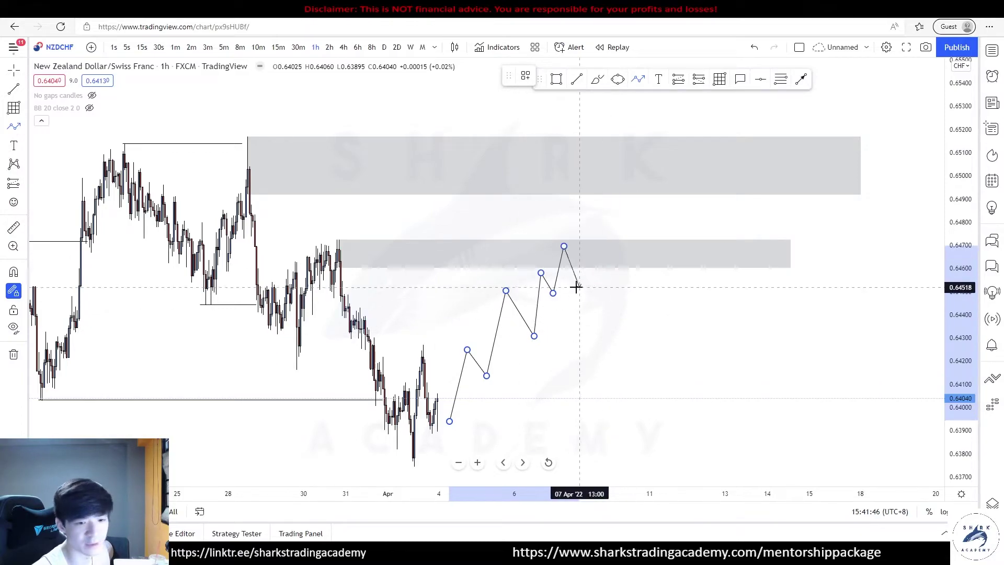
left_click(624, 269)
double_click(680, 438)
Step: Draw a second projected path from about 0.6475 into the upper supply zone near 0.6507, then falling to about 0.6406
left_click(693, 234)
left_click(703, 194)
left_click(715, 216)
left_click(725, 181)
left_click(734, 204)
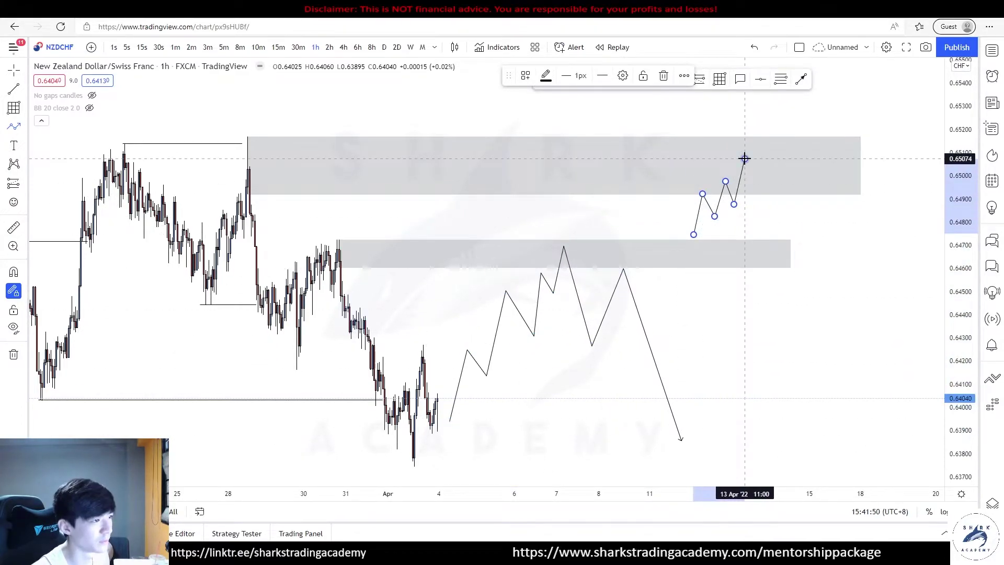
left_click(745, 158)
left_click(787, 189)
double_click(839, 394)
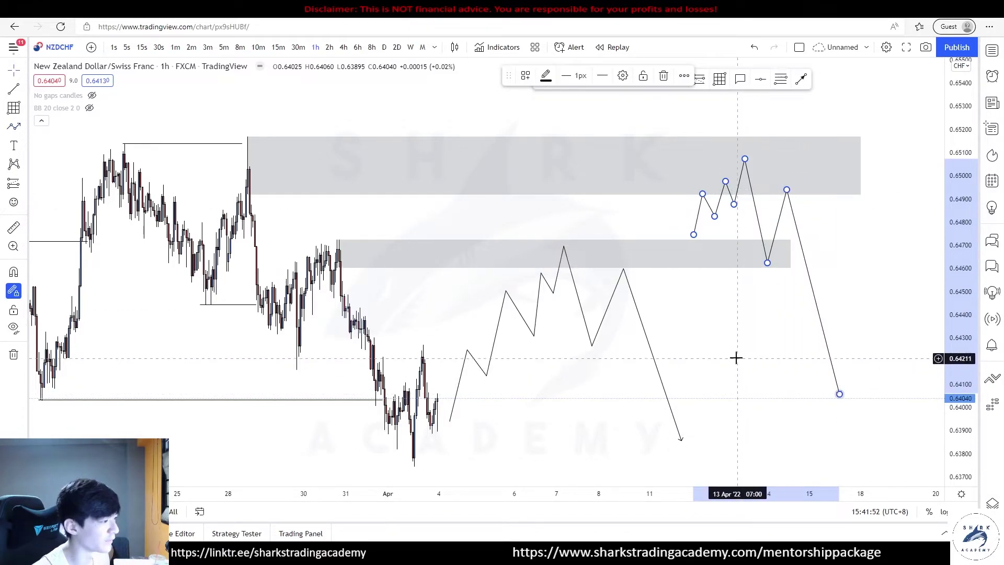
Step: Draw a green ellipse around the early-April price action at the start of the first projected path
left_click_drag(737, 356, 835, 254)
left_click(444, 334)
left_click(597, 276)
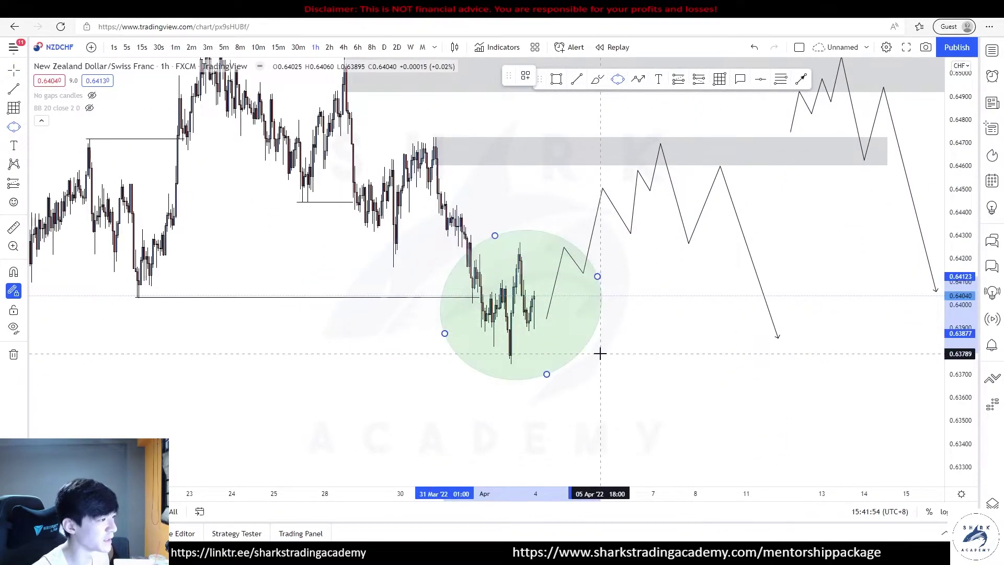
left_click(598, 352)
left_click(657, 324)
left_click_drag(609, 349, 585, 371)
scroll(586, 371, "up", 4)
scroll(502, 375, "down", 1)
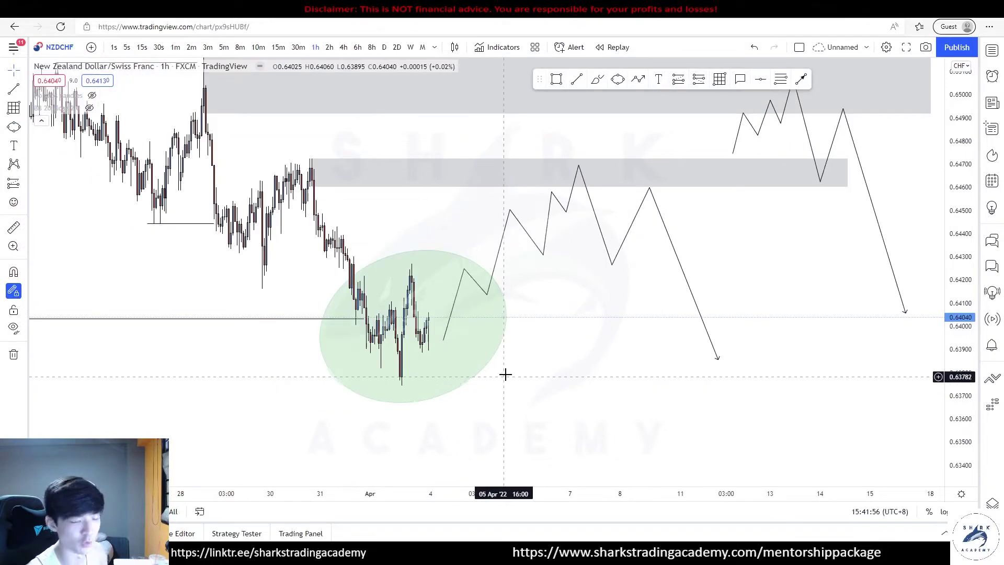
Step: Inside the ellipse, draw structure lines near 0.6382 and 0.6411 and a grey demand zone at about 0.6375–0.6389
left_click_drag(960, 346, 960, 251)
left_click_drag(460, 220, 550, 212)
scroll(549, 157, "up", 1)
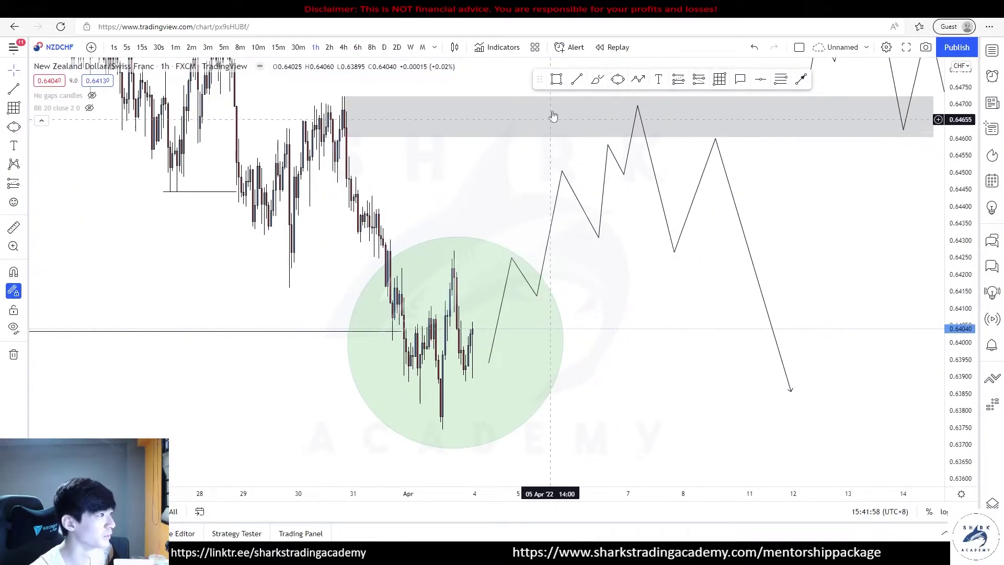
left_click(431, 306)
left_click(447, 307)
left_click_drag(534, 388, 589, 375)
scroll(602, 168, "up", 2)
left_click(558, 80)
left_click(476, 417)
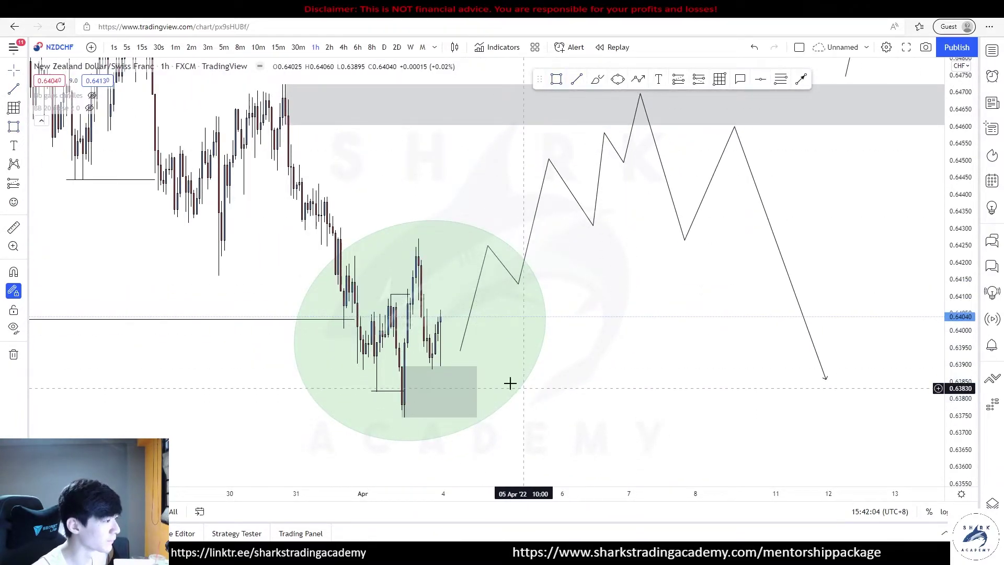
Step: Try freehand strokes around the demand zone and the early-April high, undoing each one
left_click_drag(408, 355, 412, 422)
key("ctrl+z")
mouse_move(442, 359)
left_mouse_down()
mouse_move(444, 238)
mouse_move(424, 237)
left_mouse_up()
key("ctrl+z")
key("ctrl+z")
mouse_move(346, 235)
left_mouse_down()
mouse_move(451, 437)
mouse_move(361, 218)
left_mouse_up()
key("ctrl+z")
Step: Mark the swing points inside the ellipse with freehand arcs, circling the pullback above the demand zone and the high near 0.6427
scroll(417, 349, "up", 3)
mouse_move(97, 388)
left_mouse_down()
mouse_move(129, 390)
mouse_move(191, 261)
left_mouse_up()
left_click_drag(211, 353, 173, 337)
mouse_move(214, 370)
left_mouse_down()
mouse_move(208, 246)
mouse_move(179, 231)
left_mouse_up()
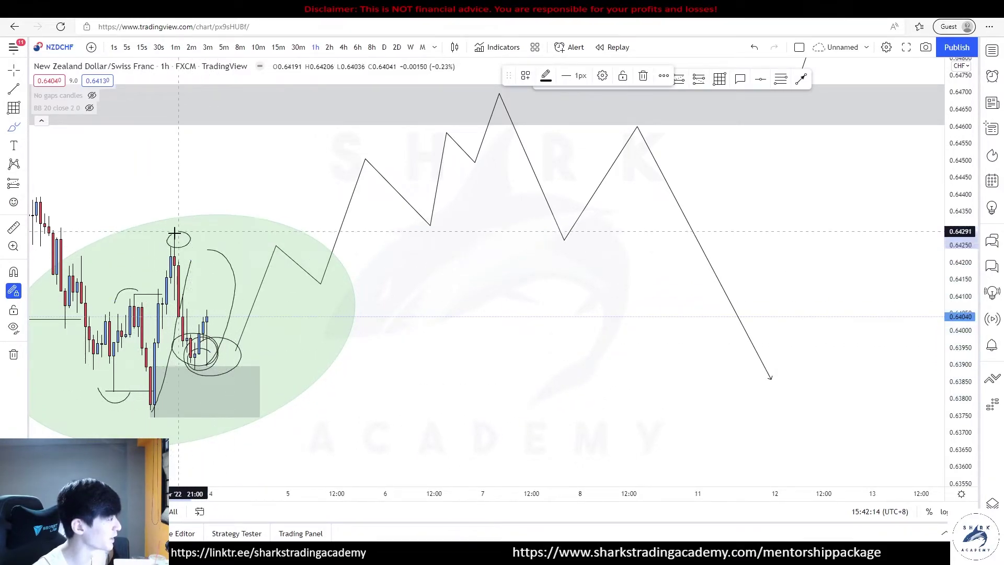
Step: Sketch a freehand zigzag from the circled pullback past a line at the early-April high into the lower supply zone, and circle its end
left_click_drag(199, 365, 236, 211)
mouse_move(153, 236)
left_mouse_down()
mouse_move(231, 233)
mouse_move(290, 268)
left_mouse_up()
left_click_drag(434, 108, 452, 93)
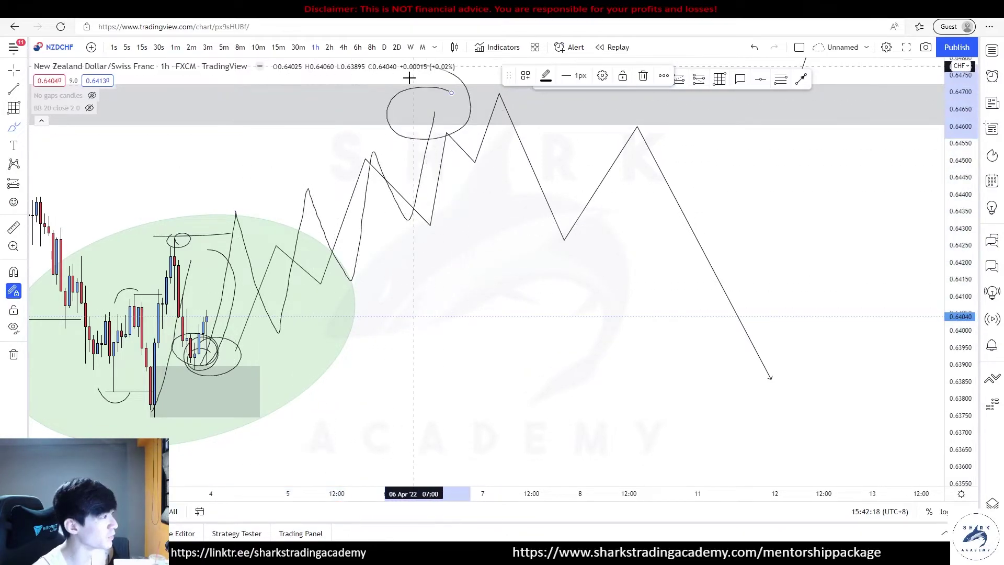
Step: Sketch freehand strokes around the lower supply zone and a falling path away from it
scroll(421, 167, "down", 3)
left_click_drag(960, 208, 960, 314)
left_click_drag(676, 165, 705, 273)
left_click_drag(626, 190, 673, 193)
left_click_drag(640, 237, 697, 237)
mouse_move(701, 274)
left_mouse_down()
mouse_move(767, 193)
mouse_move(878, 319)
mouse_move(899, 366)
left_mouse_up()
left_click_drag(910, 355, 872, 338)
Step: Sketch a second freehand scenario rising to the upper supply zone, with marks at its peak and a decline from there
left_click_drag(852, 245, 731, 325)
left_click(660, 162)
left_click_drag(788, 202, 773, 132)
key("ctrl+z")
mouse_move(406, 447)
left_mouse_down()
mouse_move(424, 444)
mouse_move(637, 173)
mouse_move(691, 245)
mouse_move(645, 184)
left_mouse_up()
mouse_move(591, 158)
left_mouse_down()
mouse_move(695, 300)
mouse_move(574, 145)
left_mouse_up()
mouse_move(637, 197)
left_mouse_down()
mouse_move(693, 391)
mouse_move(806, 409)
left_mouse_up()
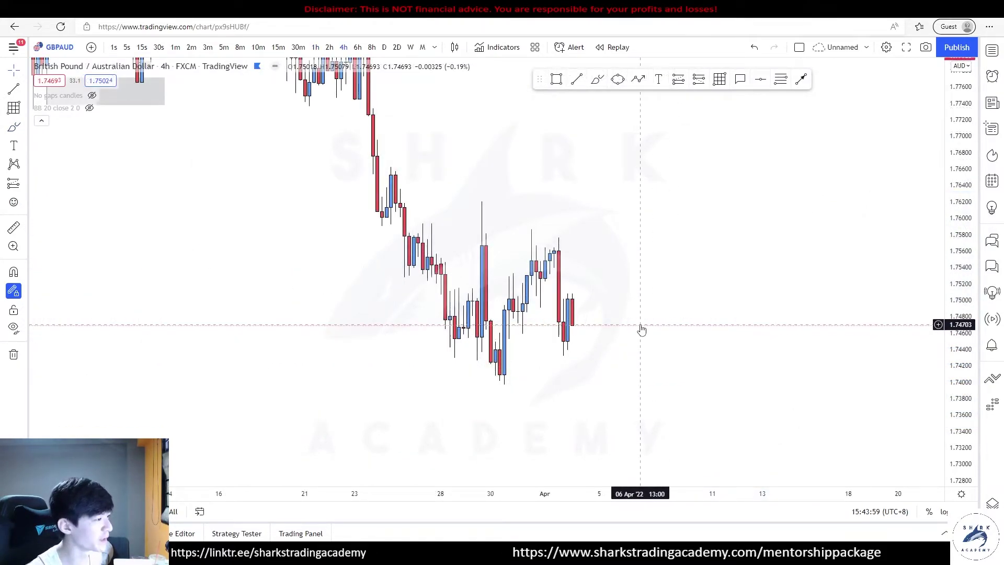
Step: On the GBPAUD 4h chart, draw horizontal structure lines from the 25 March high near 1.7593 and at the late-March low near 1.7427
scroll(642, 330, "up", 2)
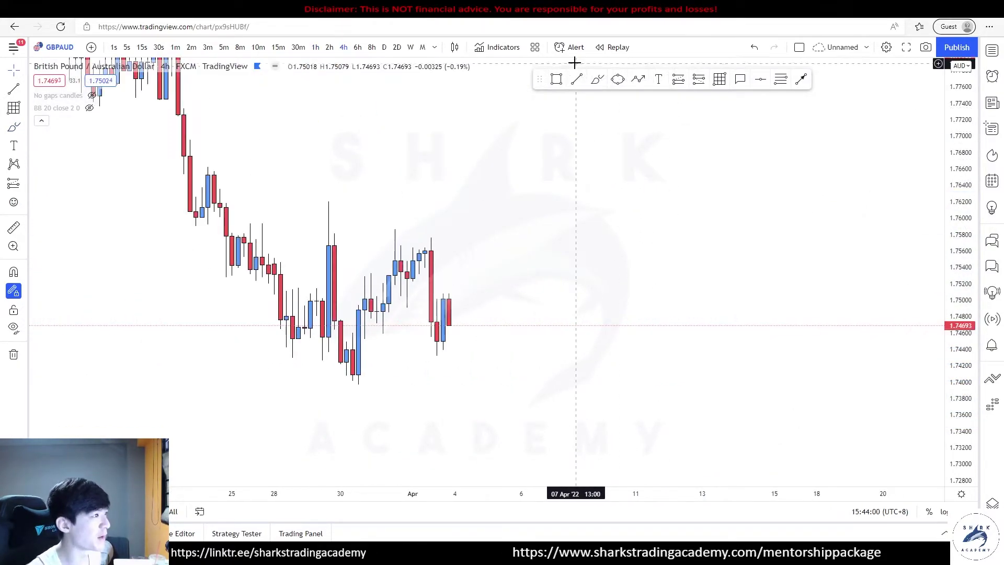
left_click_drag(250, 224, 328, 223)
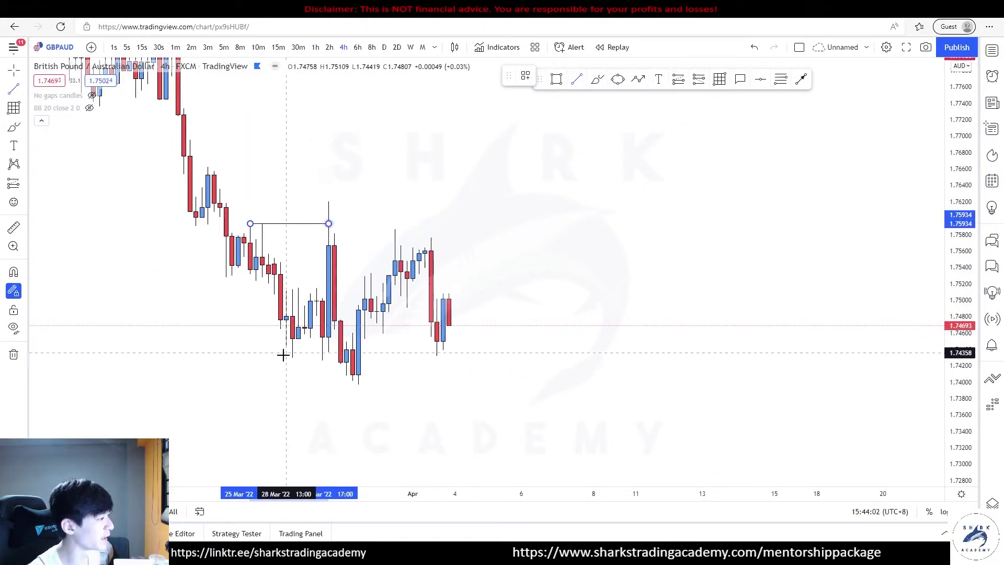
left_click(323, 360)
left_click(341, 360)
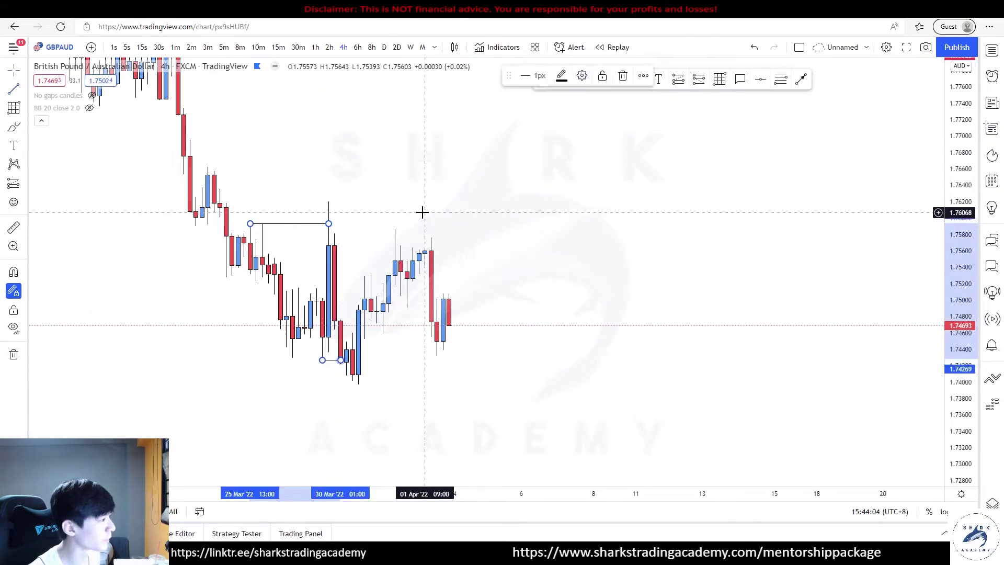
key("Escape")
Step: Draw a grey supply zone from the 29 March spike at about 1.7567–1.7620 and a horizontal structure line near 1.7460
left_click_drag(327, 201, 467, 245)
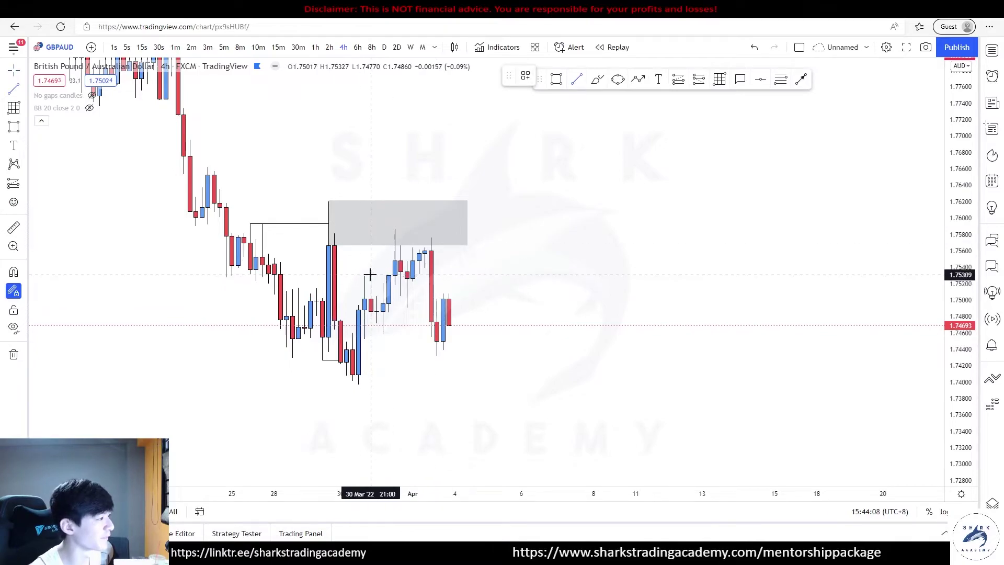
left_click_drag(382, 333, 434, 332)
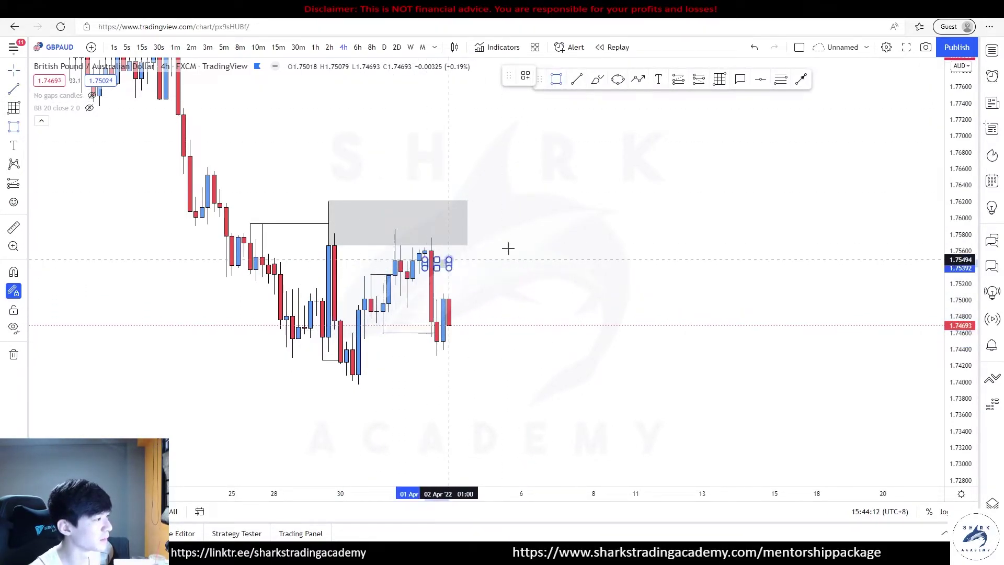
Step: Draw a grey supply zone from the 1 April high at about 1.7540–1.7576 and a path rising into it and falling to about 1.7400
left_click(593, 238)
left_click(606, 213)
left_click(637, 79)
left_click(448, 325)
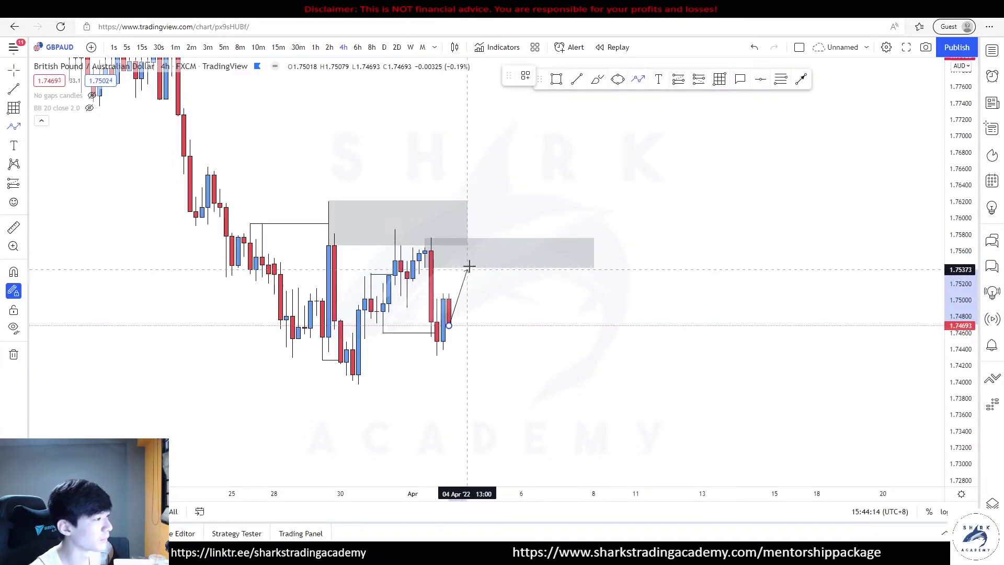
left_click(474, 260)
double_click(520, 384)
Step: Draw a horizontal liquidity line from the 30 March low at about 1.7400, extending past the projected path's end
left_click(359, 381)
left_click(660, 368, "shift")
key("Escape")
left_click_drag(613, 217, 612, 263)
scroll(613, 269, "down", 2)
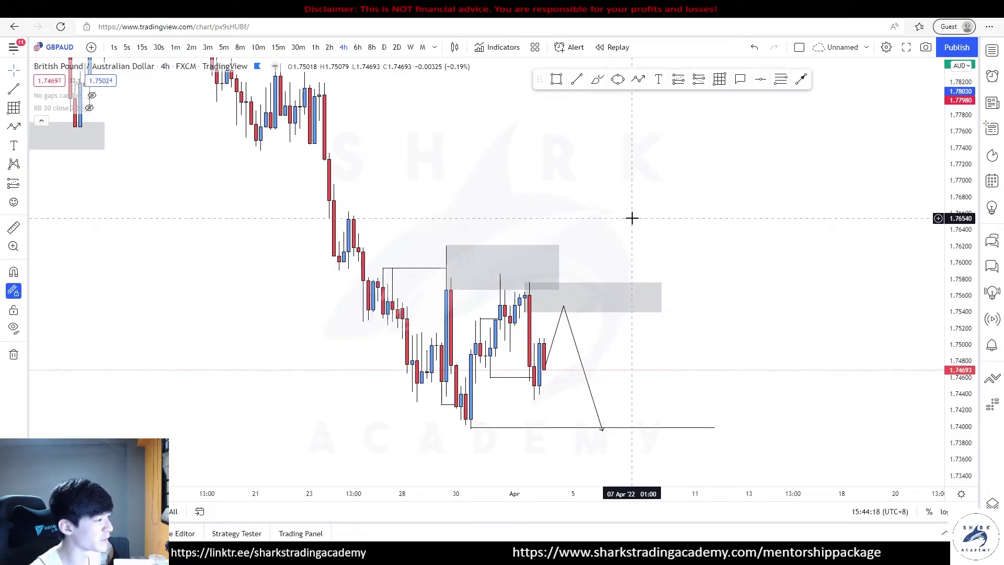
scroll(631, 218, "up", 1)
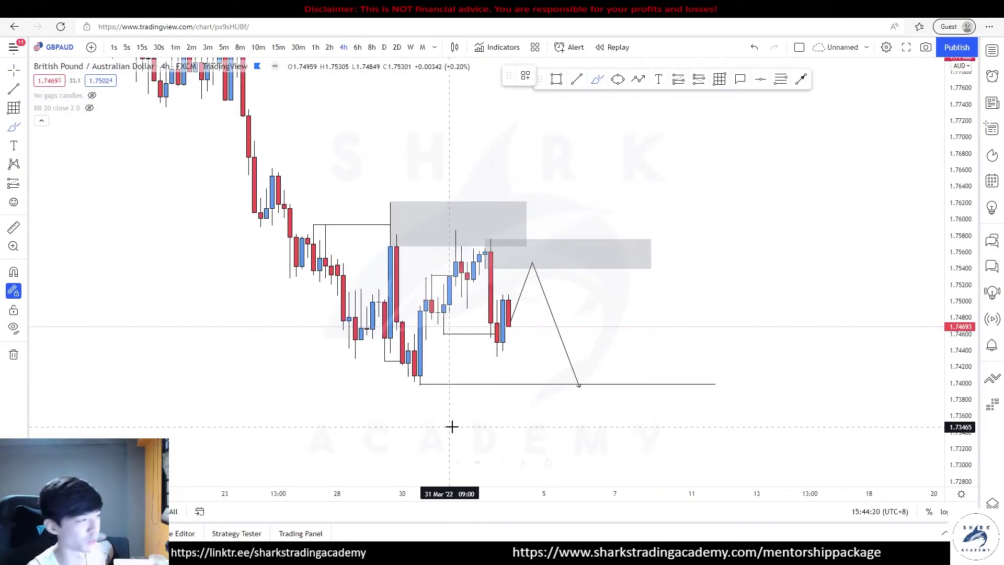
Step: Try a freehand stroke over the earlier decline and delete it
scroll(452, 426, "down", 3)
left_click_drag(961, 352, 960, 422)
left_click_drag(210, 109, 237, 334)
key("Delete")
Step: Try tracing the zigzag from the 30 March low up to the swing highs and back down, and undo the strokes
scroll(926, 314, "up", 5)
mouse_move(407, 370)
left_mouse_down()
mouse_move(411, 191)
mouse_move(427, 324)
mouse_move(452, 395)
mouse_move(413, 379)
left_mouse_up()
mouse_move(341, 375)
left_mouse_down()
mouse_move(441, 375)
mouse_move(464, 246)
left_mouse_up()
key("ctrl+z")
key("ctrl+z")
key("ctrl+z")
key("ctrl+z")
mouse_move(420, 412)
left_mouse_down()
mouse_move(439, 278)
mouse_move(471, 232)
mouse_move(527, 355)
left_mouse_up()
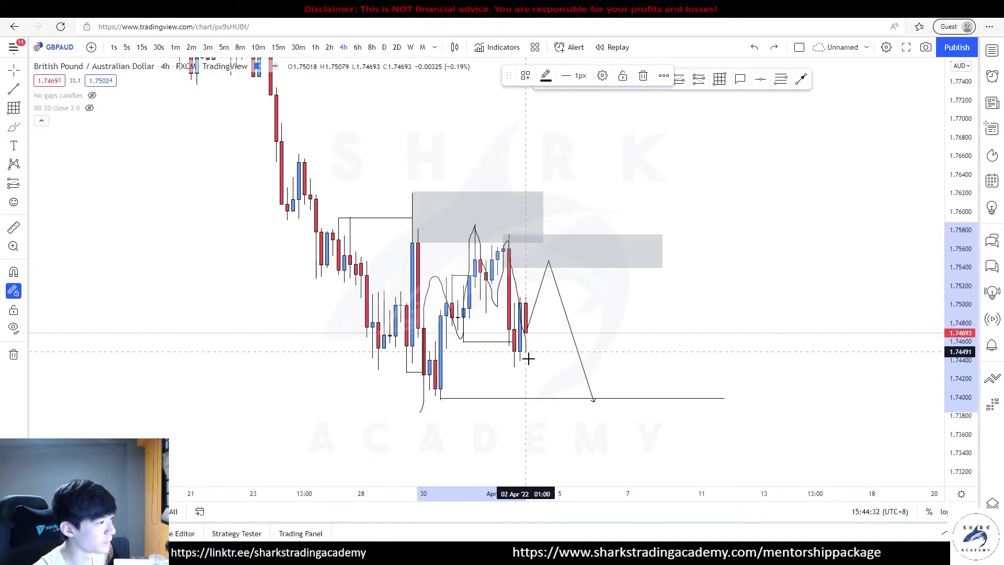
key("ctrl+z")
Step: Sketch an arc beneath the 30 March low and trial marks on the swing highs and lows that follow it
left_click_drag(418, 393, 458, 404)
left_click_drag(435, 287, 457, 271)
left_click_drag(446, 336, 453, 349)
mouse_move(460, 230)
left_mouse_down()
mouse_move(482, 314)
mouse_move(503, 287)
mouse_move(523, 206)
mouse_move(525, 356)
left_mouse_up()
key("ctrl+z")
key("ctrl+z")
key("ctrl+z")
left_click_drag(507, 234, 517, 228)
key("ctrl+z")
key("ctrl+z")
Step: Try sketching a bullish scenario rising from the 30 March low through the supply zones, and undo its path
left_click_drag(465, 306, 503, 309)
key("ctrl+z")
mouse_move(412, 405)
left_mouse_down()
mouse_move(460, 335)
mouse_move(475, 231)
left_mouse_up()
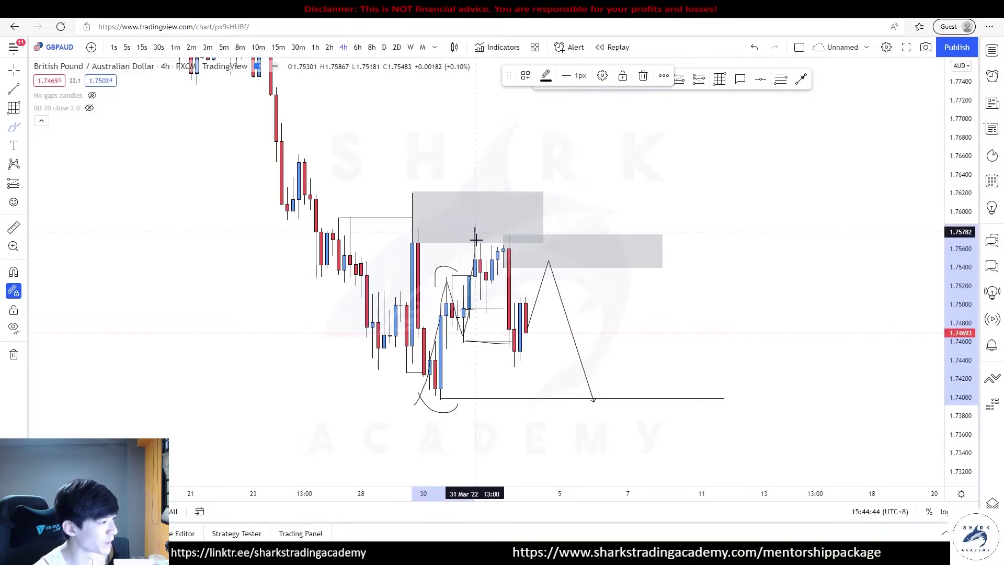
left_click_drag(486, 302, 527, 166)
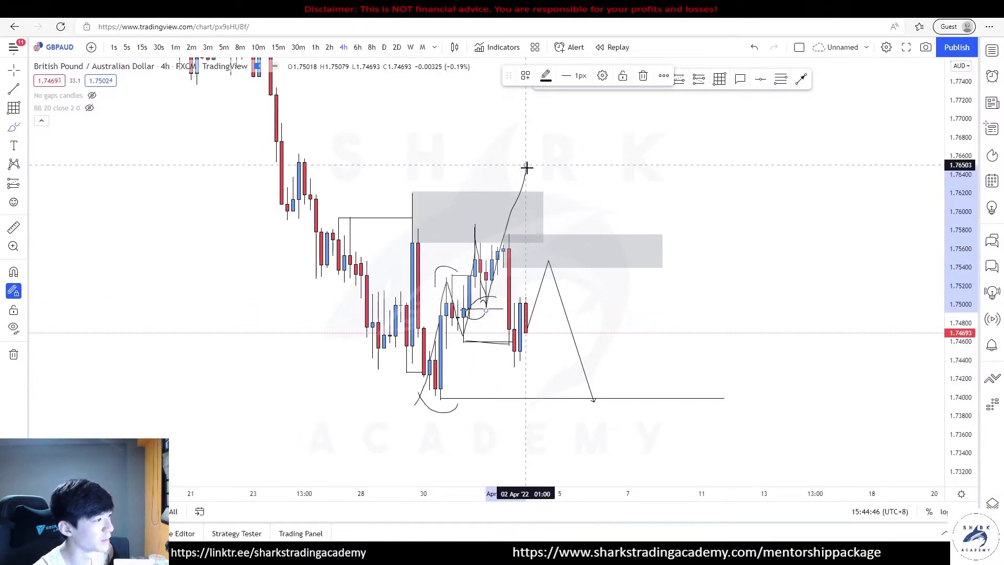
mouse_move(513, 254)
left_mouse_down()
mouse_move(698, 283)
mouse_move(518, 170)
mouse_move(679, 59)
left_mouse_up()
key("ctrl+z")
key("ctrl+z")
key("ctrl+z")
key("ctrl+z")
key("ctrl+z")
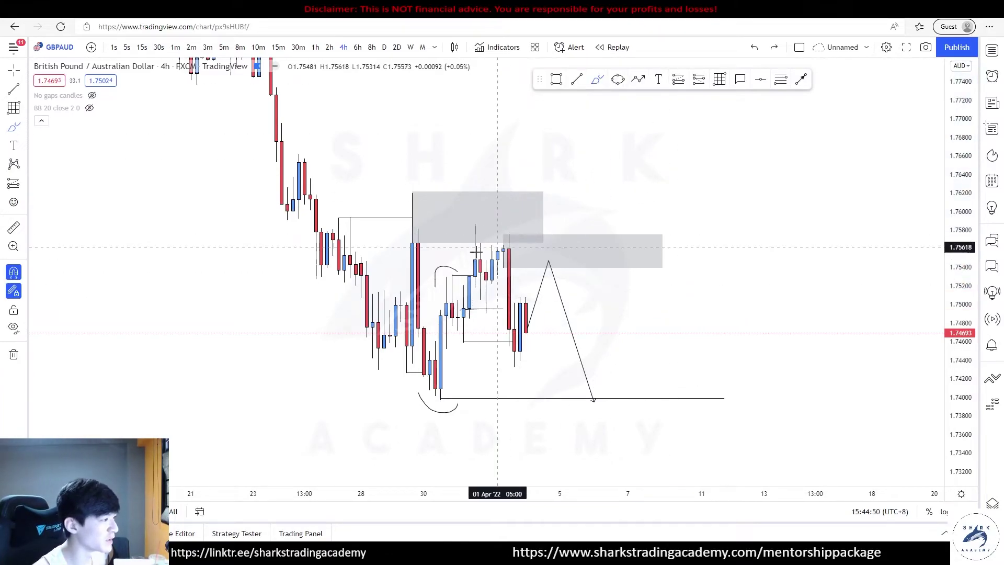
Step: Trace the swings after the 31 March high, circle that high and the 1.7460 low, and sketch a path via the lower supply zone to 1.7400
left_click_drag(473, 229, 487, 308)
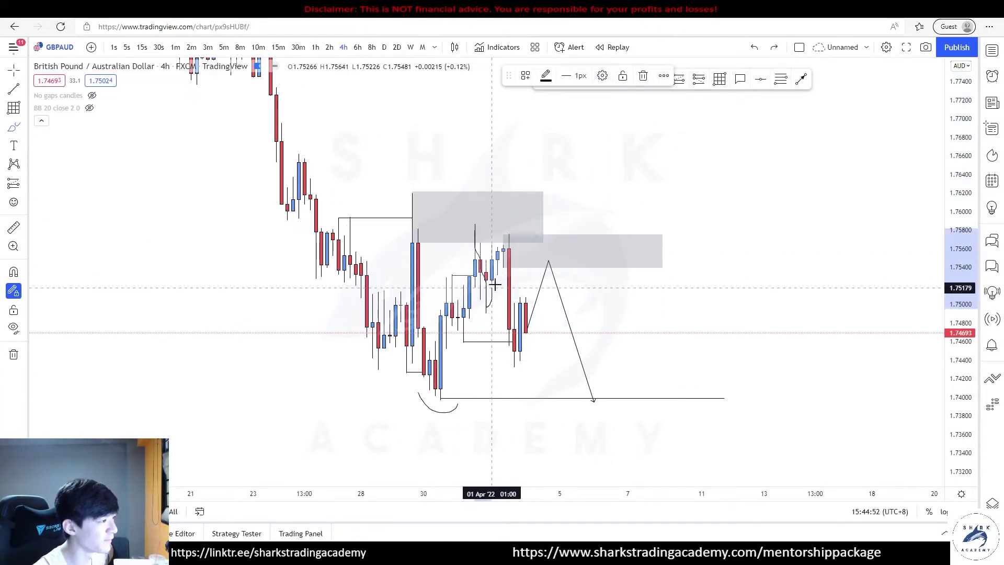
mouse_move(509, 255)
left_mouse_down()
mouse_move(523, 340)
mouse_move(457, 343)
left_mouse_up()
key("ctrl+z")
left_click_drag(470, 218, 467, 217)
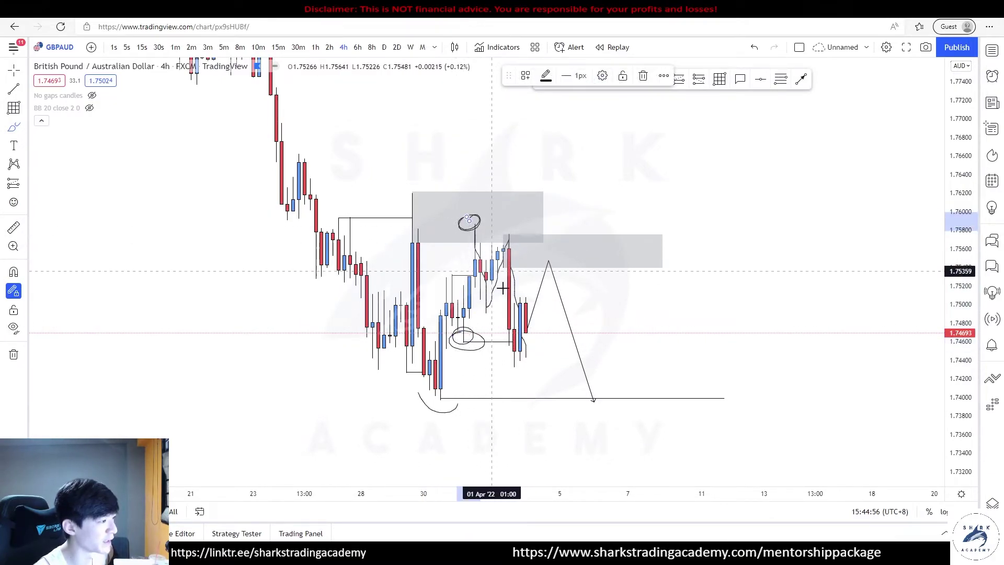
mouse_move(521, 303)
left_mouse_down()
mouse_move(554, 281)
mouse_move(570, 240)
mouse_move(659, 398)
left_mouse_up()
left_click_drag(667, 374, 703, 372)
key("ctrl+z")
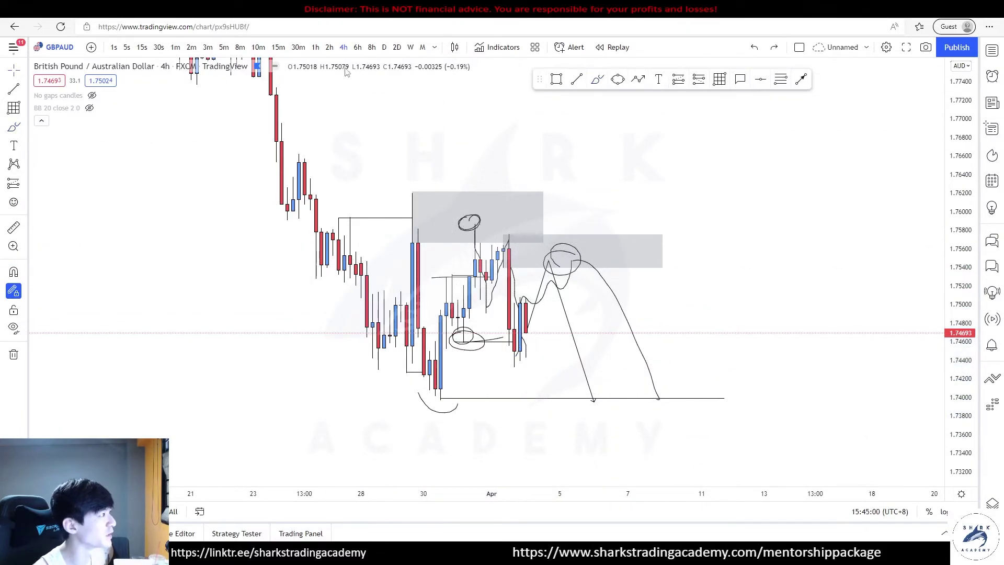
Step: On the 1h chart, draw a grey demand zone at about 1.7411–1.7436 from the rally off the 30 March low
left_click(315, 48)
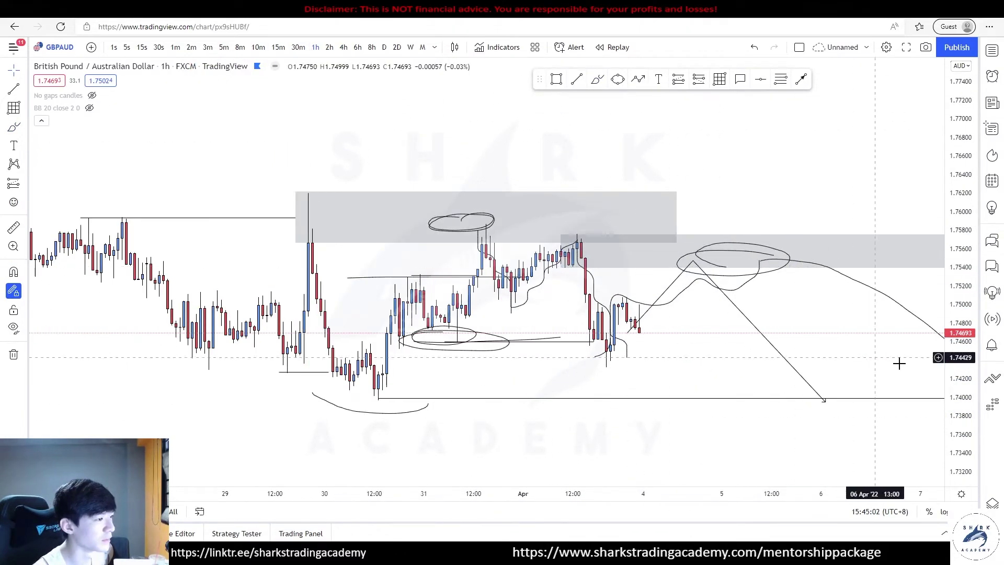
scroll(729, 255, "up", 5)
left_click_drag(607, 268, 626, 274)
scroll(628, 275, "down", 1)
left_click_drag(629, 359, 628, 356)
left_click_drag(965, 140, 961, 283)
scroll(742, 298, "down", 3)
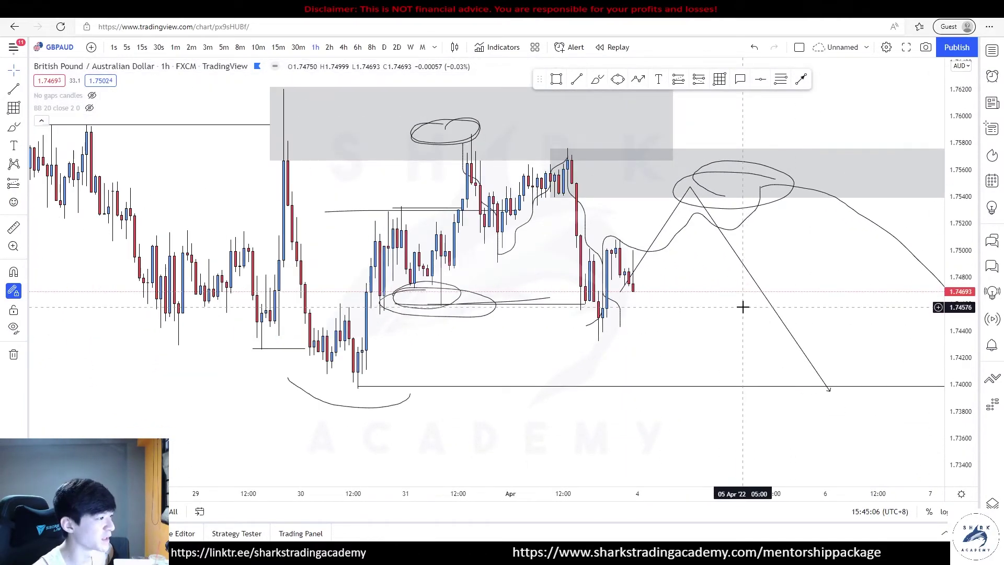
scroll(742, 307, "up", 2)
left_click(556, 79)
left_click_drag(240, 336, 595, 369)
Step: Try freehand marks around the 1 April lows and the bounce above them, and undo them
left_click(599, 80)
mouse_move(529, 322)
left_mouse_down()
mouse_move(510, 336)
mouse_move(530, 317)
mouse_move(504, 309)
left_mouse_up()
left_click_drag(507, 252, 526, 247)
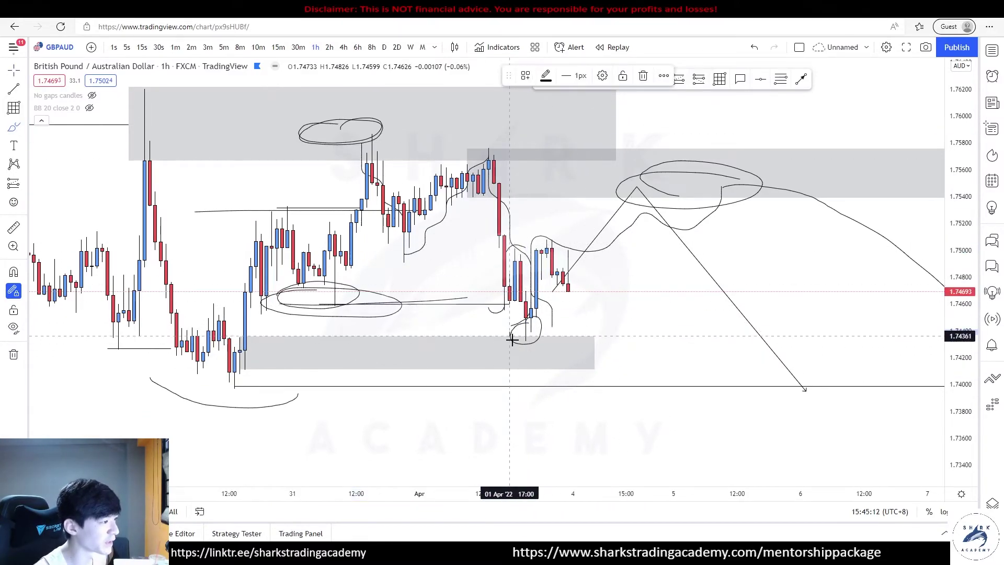
scroll(507, 332, "up", 2)
key("ctrl+z")
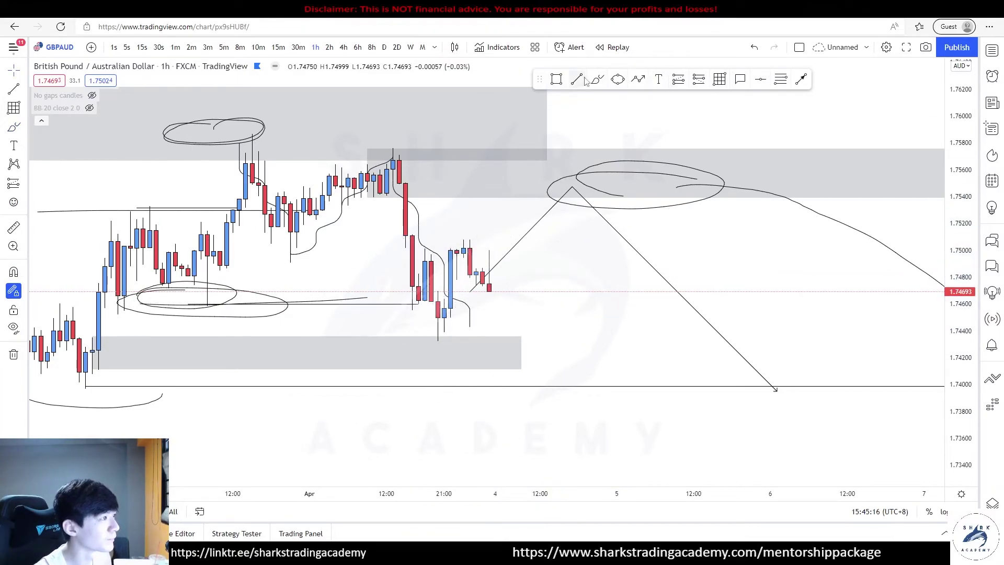
Step: Sketch arcs and a break line around the 30 March lows, and circles linking the demand zone to the 1 April low
scroll(350, 316, "down", 2)
left_click_drag(279, 302, 280, 302)
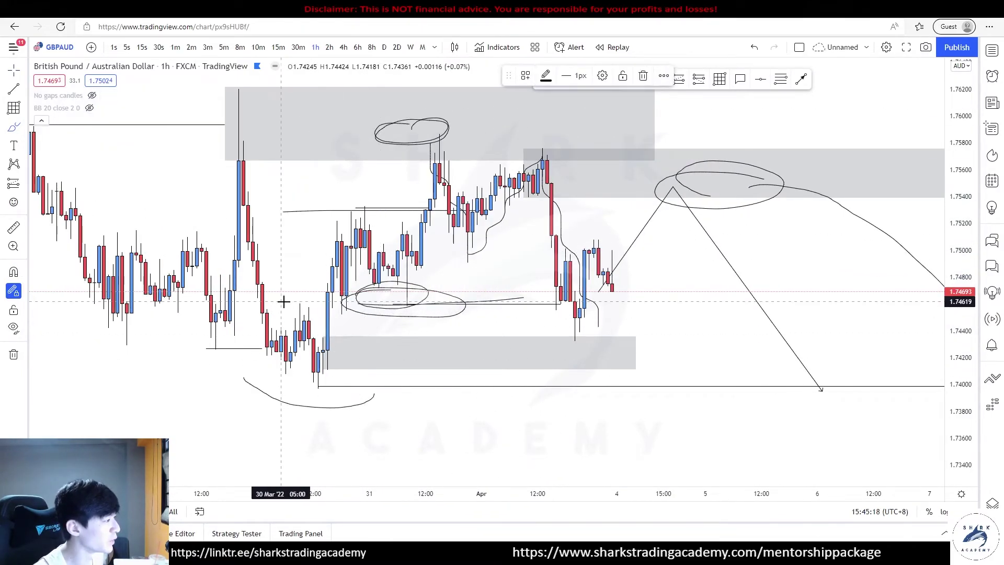
mouse_move(258, 363)
left_mouse_down()
mouse_move(345, 339)
mouse_move(554, 336)
mouse_move(585, 327)
left_mouse_up()
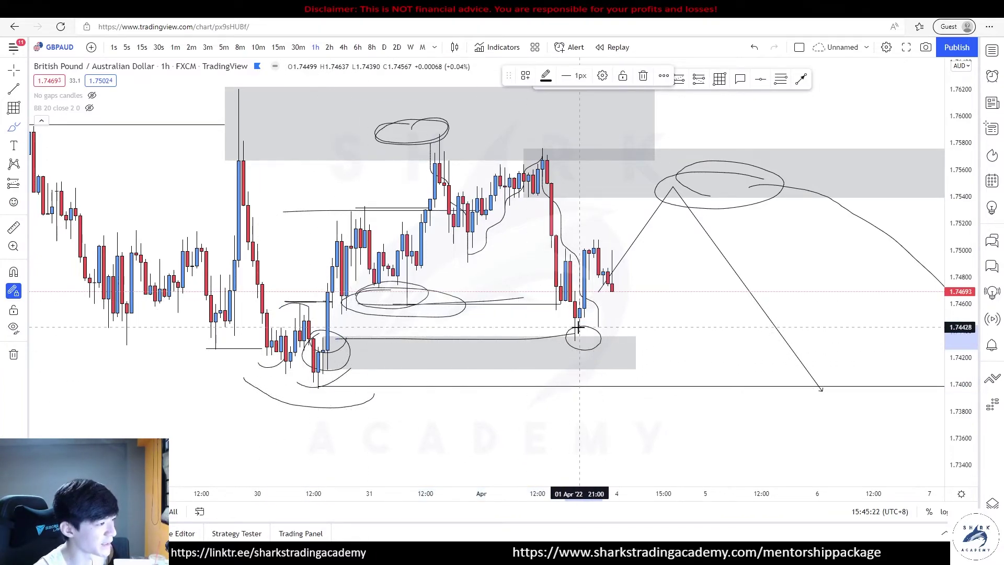
left_click_drag(613, 272, 549, 297)
key("ctrl+z")
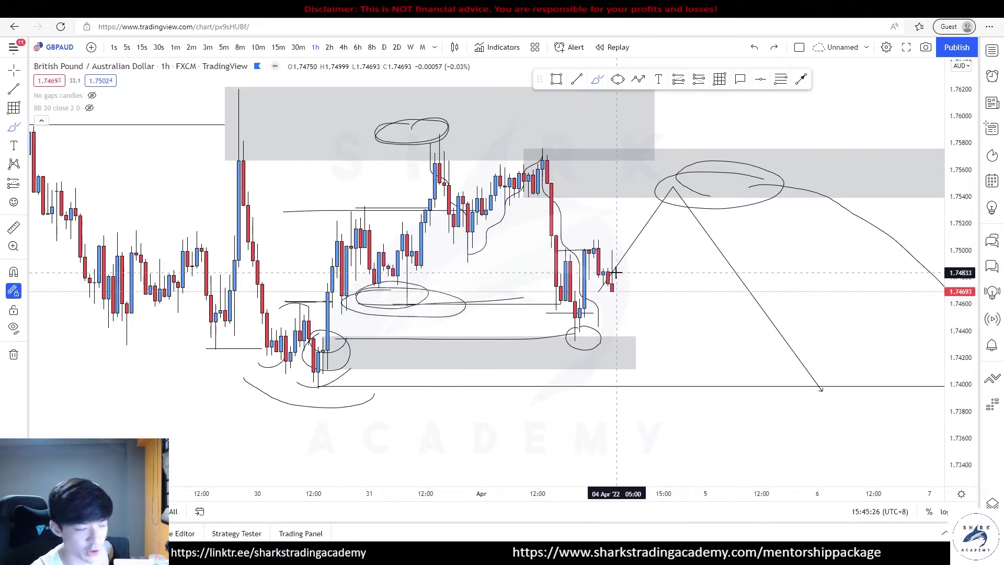
Step: Sketch support lines from the 1 April low and a ranging path that rises into the supply zone and drops below 1.7400
left_click_drag(575, 298, 669, 295)
left_click_drag(579, 319, 678, 303)
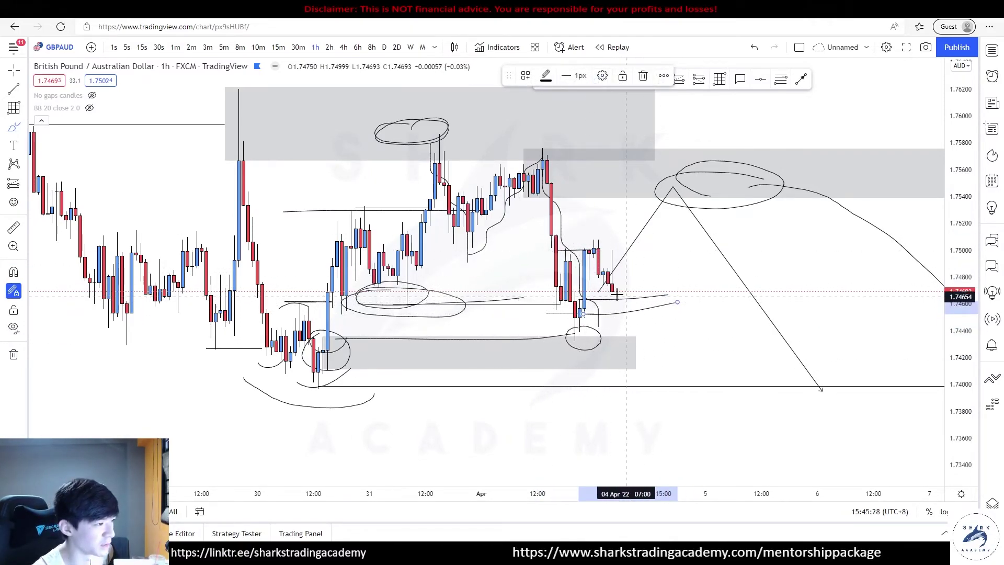
mouse_move(649, 269)
left_mouse_down()
mouse_move(670, 230)
mouse_move(673, 173)
mouse_move(767, 289)
mouse_move(762, 394)
left_mouse_up()
scroll(749, 350, "down", 2)
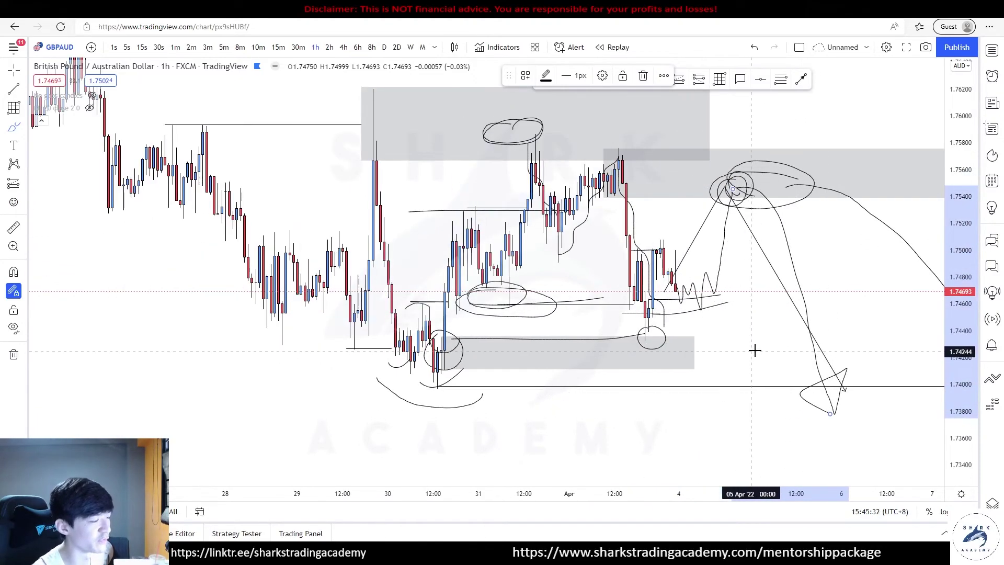
Step: Outline the 29–30 March drop and reversal with an unfilled rectangle spanning about 1.7385–1.7632
left_click_drag(737, 292, 702, 311)
mouse_move(262, 149)
left_mouse_down()
mouse_move(379, 148)
mouse_move(259, 368)
left_mouse_up()
key("ctrl+z")
left_click(556, 79)
left_click(271, 146)
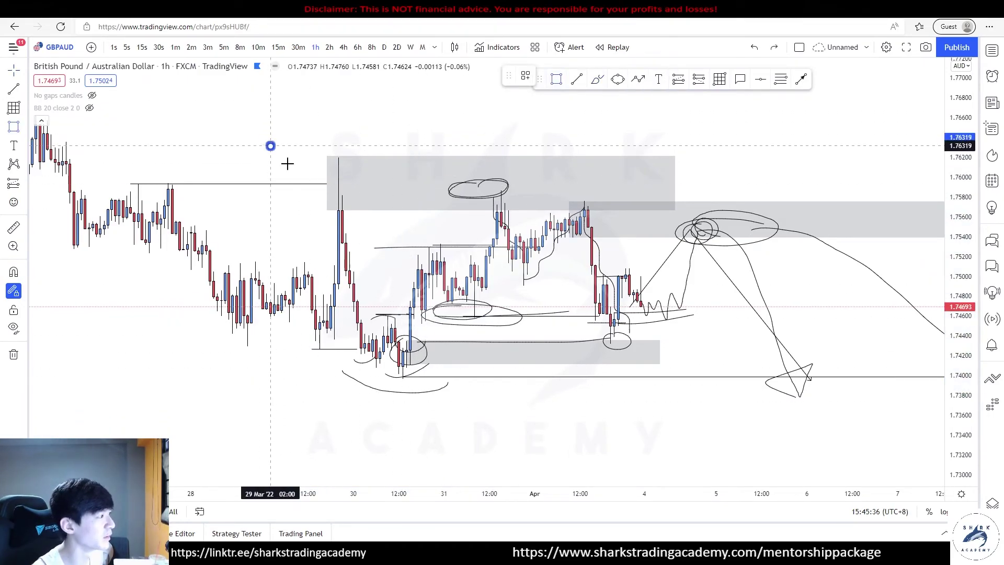
left_click(414, 406)
right_click(417, 405)
mouse_move(454, 379)
left_click(524, 421)
left_click_drag(414, 406, 418, 391)
left_click(474, 387)
Step: Draw a second unfilled rectangle around the 1 April drop and bounce, at about 1.7424–1.7514
left_click(556, 79)
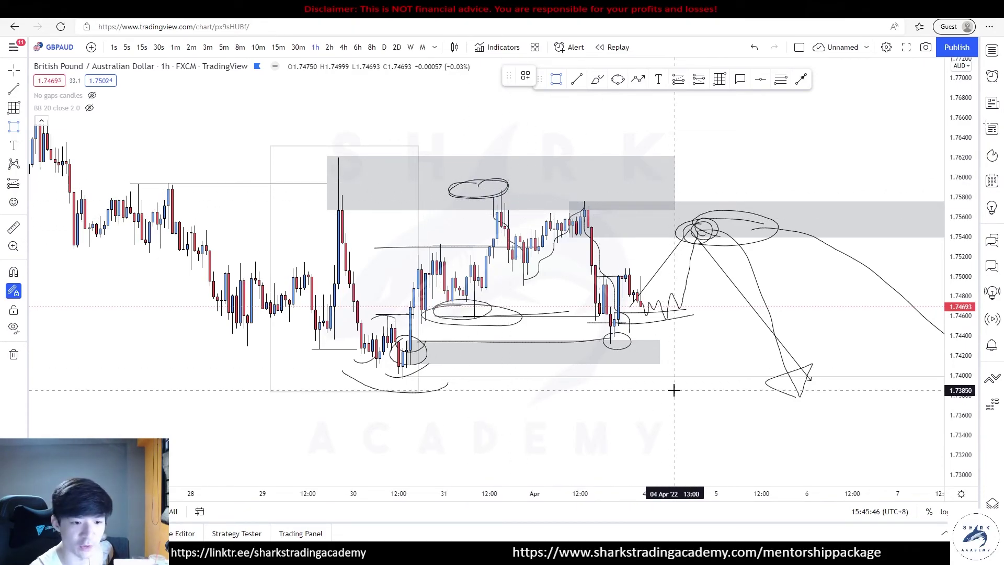
scroll(673, 389, "up", 1)
mouse_move(561, 262)
left_mouse_down()
mouse_move(623, 352)
mouse_move(663, 369)
left_mouse_up()
left_click(638, 79)
left_click(600, 318)
left_click(608, 339)
left_click(617, 290)
left_click(629, 315)
left_click(638, 266)
left_click(646, 286)
left_click(650, 245)
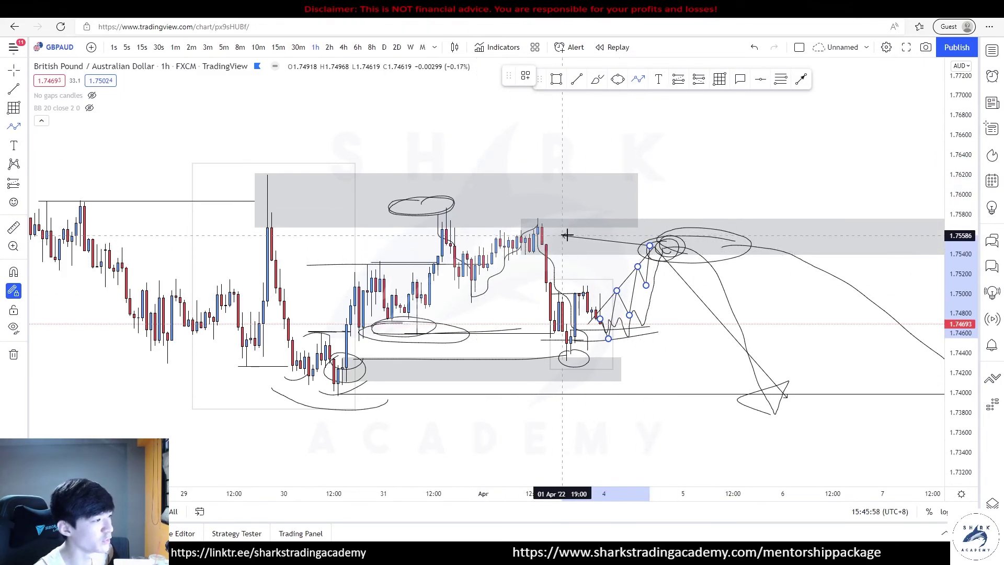
key("Escape")
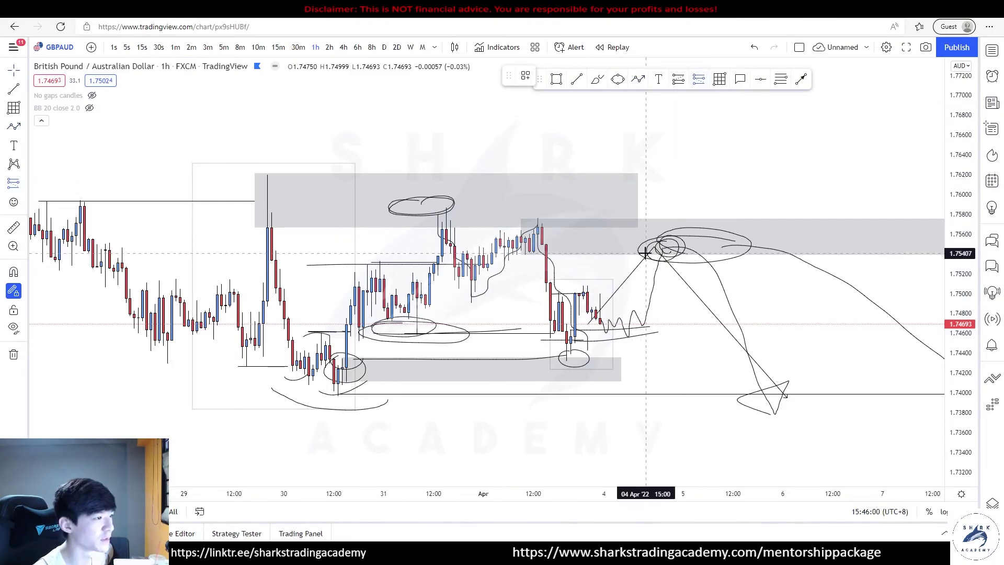
Step: Place a short position with entry at 1.75380, stop at 1.75792 and target at 1.74056
left_click(643, 255)
left_click_drag(642, 206, 641, 214)
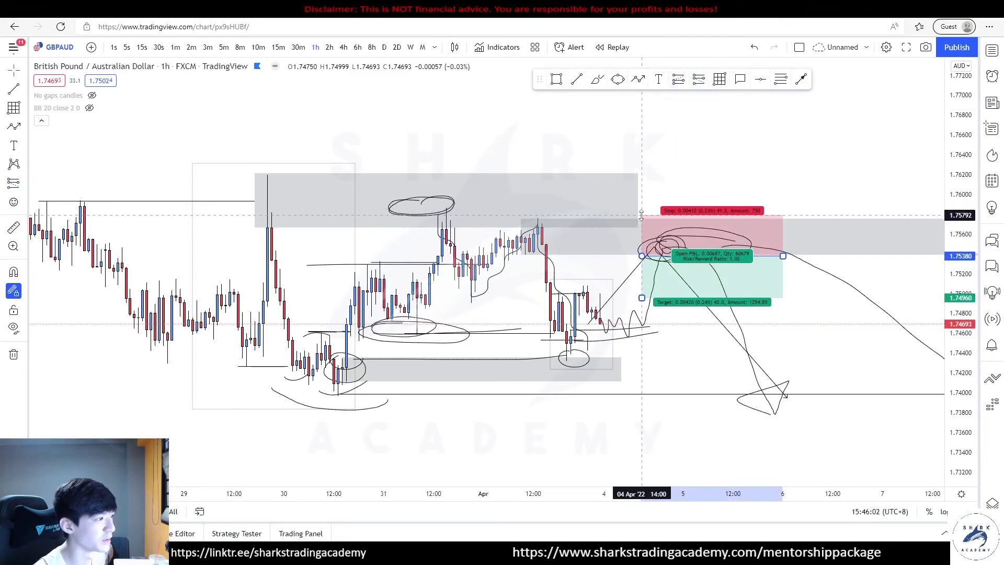
left_click_drag(642, 297, 642, 387)
left_click(718, 155)
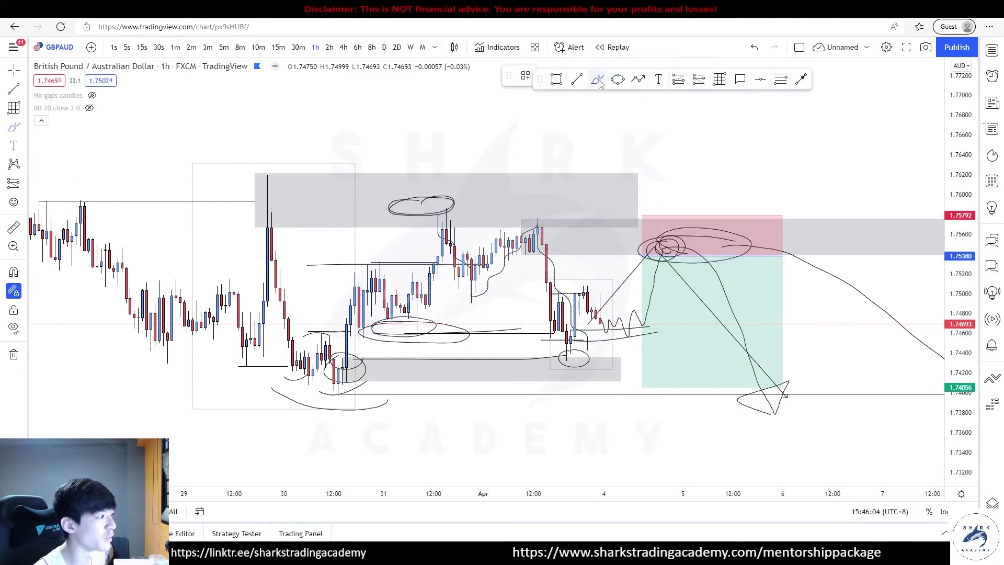
Step: Retrace the break level above the 30 March lows and circle the 1 April low in freehand
left_click_drag(323, 333, 350, 330)
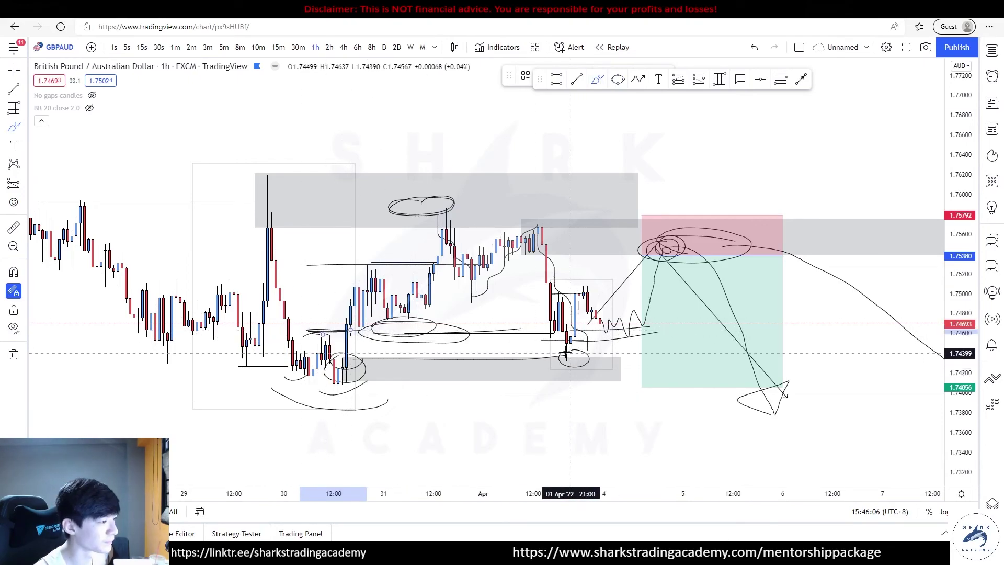
left_click_drag(572, 349, 570, 355)
Step: Try sketching a bullish scenario from the 1 April low through the short position to about 1.7673, and undo it
mouse_move(574, 294)
left_mouse_down()
mouse_move(610, 360)
mouse_move(558, 271)
mouse_move(547, 314)
mouse_move(596, 271)
left_mouse_up()
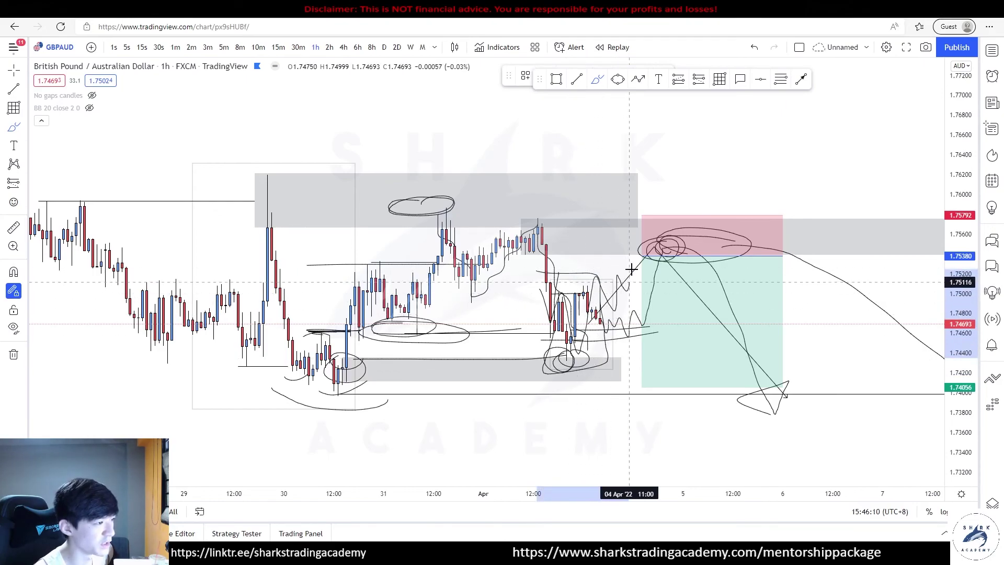
mouse_move(648, 237)
left_mouse_down()
mouse_move(645, 264)
mouse_move(704, 219)
mouse_move(764, 122)
left_mouse_up()
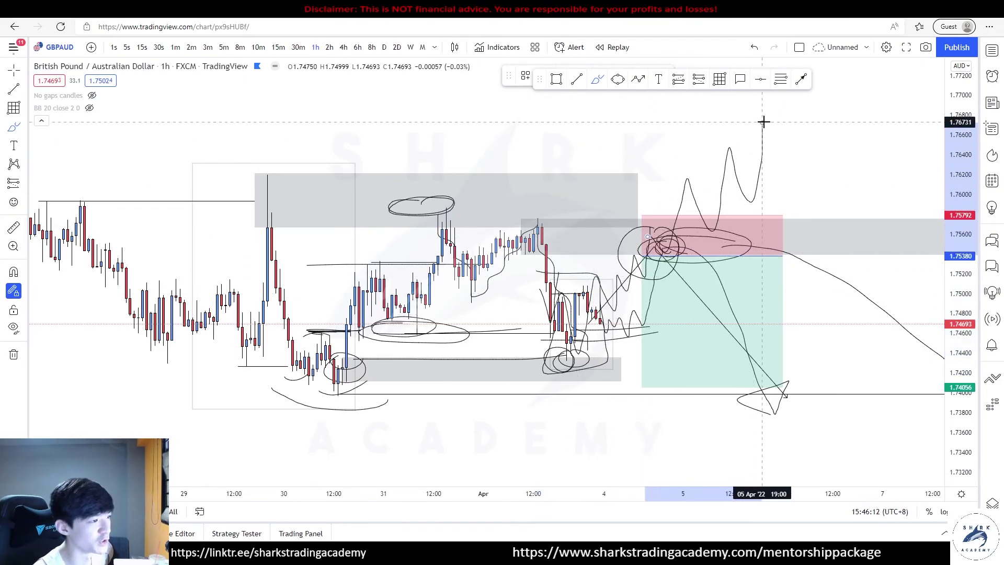
key("ctrl+z")
key("ctrl+z")
key("ctrl+z")
Step: Circle the short entry at the lower edge of the supply zone and try paths rising to it from the current price
mouse_move(656, 247)
left_mouse_down()
mouse_move(648, 267)
mouse_move(637, 257)
left_mouse_up()
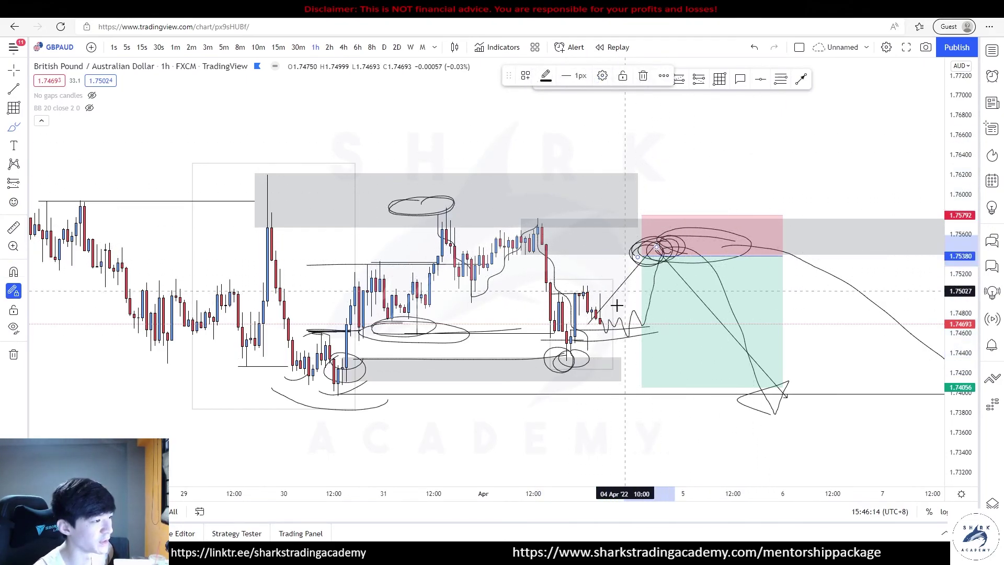
left_click_drag(609, 320, 640, 241)
key("ctrl+z")
mouse_move(604, 323)
left_mouse_down()
mouse_move(636, 231)
mouse_move(654, 244)
mouse_move(627, 259)
mouse_move(632, 236)
mouse_move(680, 248)
left_mouse_up()
key("ctrl+z")
key("ctrl+z")
Step: Sketch freehand strokes around the latest bounce, rising from the 1 April low through the supply zone and falling below the low
left_click_drag(614, 295, 600, 304)
left_click_drag(576, 366, 666, 191)
mouse_move(553, 363)
left_mouse_down()
mouse_move(581, 366)
mouse_move(662, 243)
mouse_move(717, 463)
left_mouse_up()
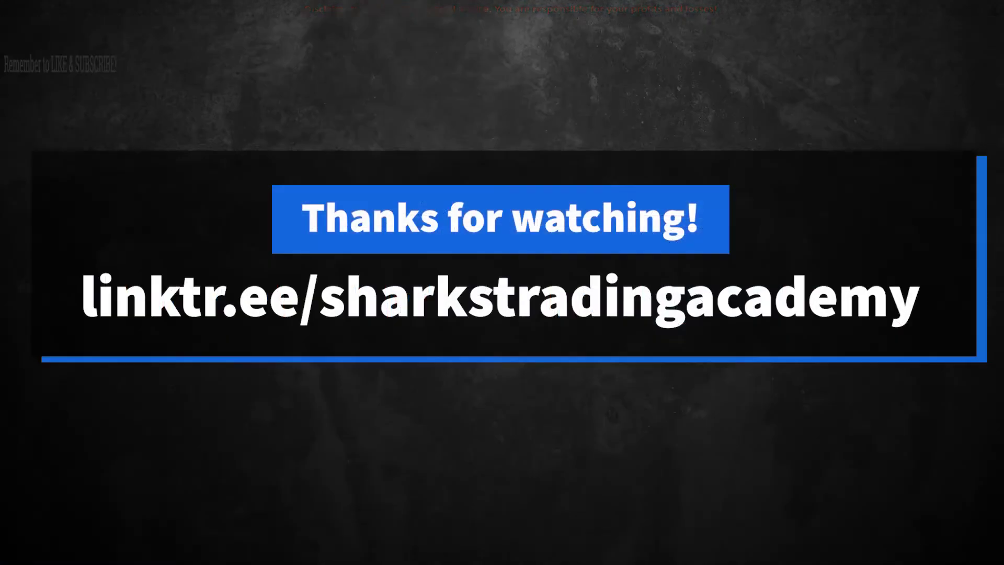